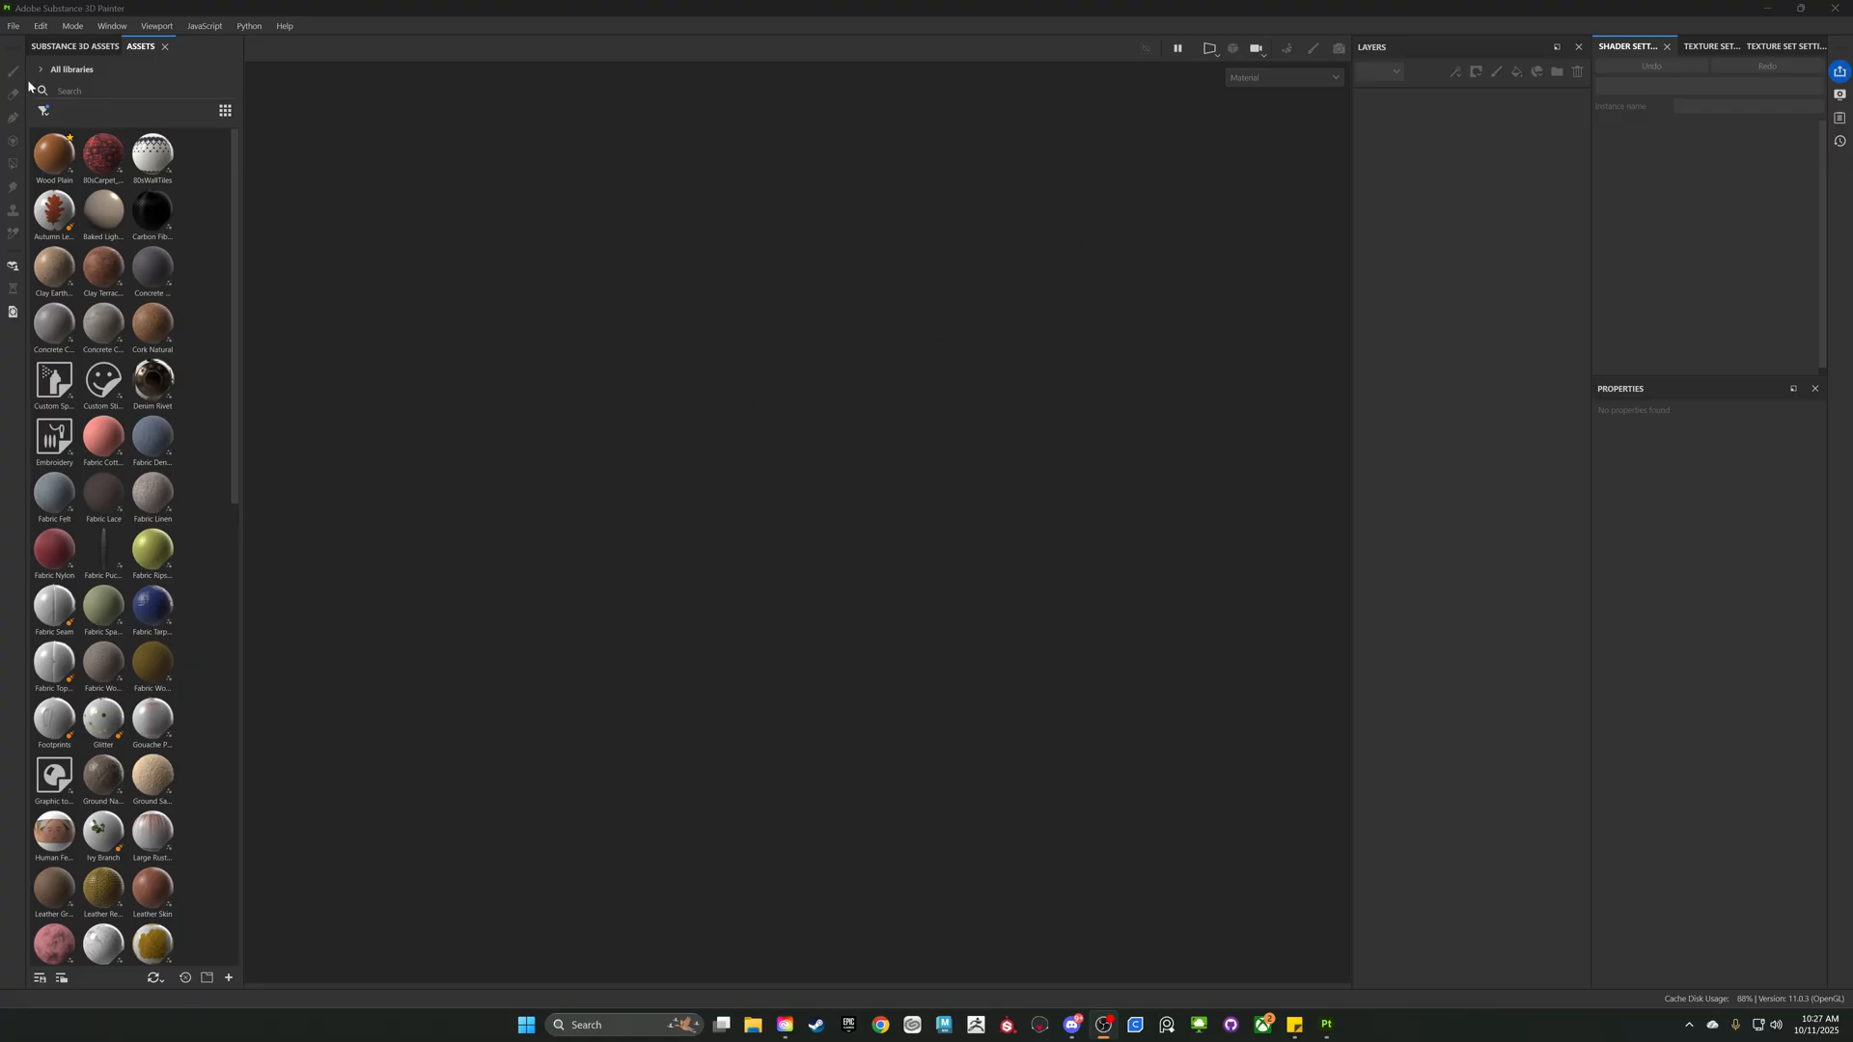
- Open the MeetMat sample project
{"action": "left_click", "coordinate": [13, 27]}
{"action": "left_click", "coordinate": [58, 102]}
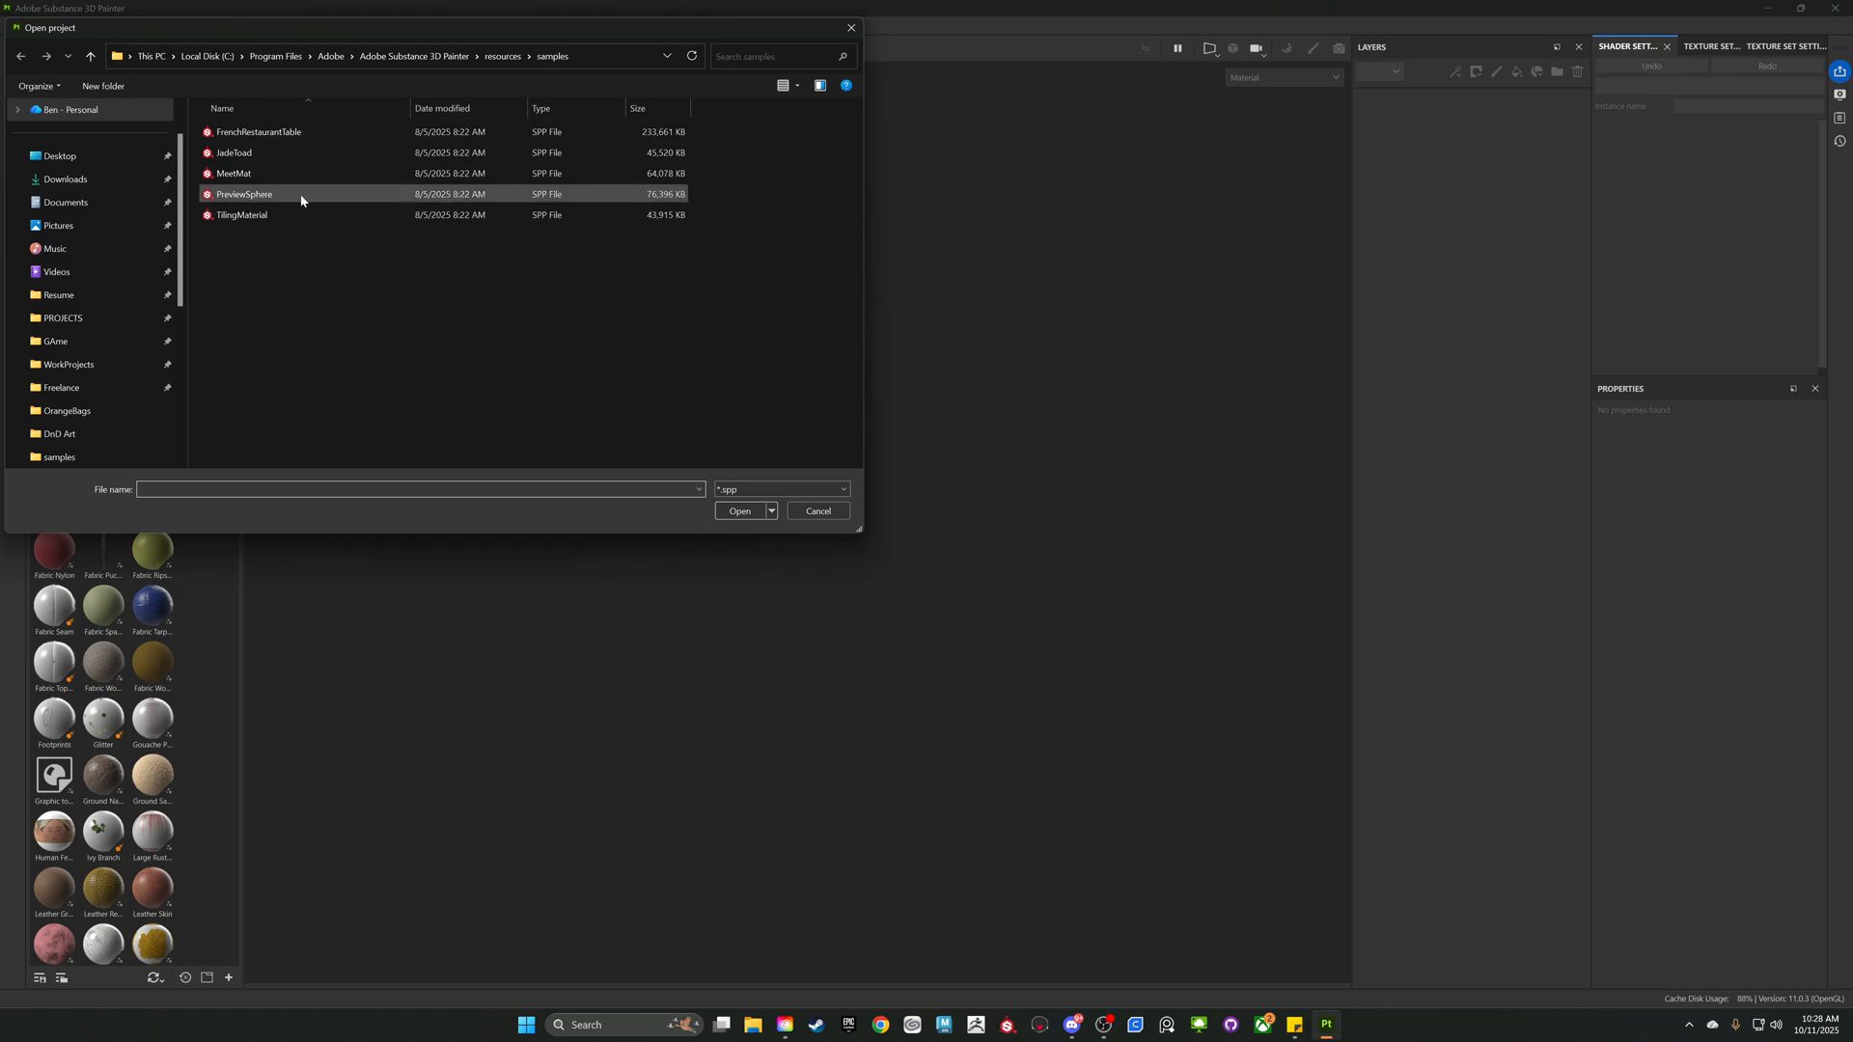
{"action": "left_click", "coordinate": [229, 176]}
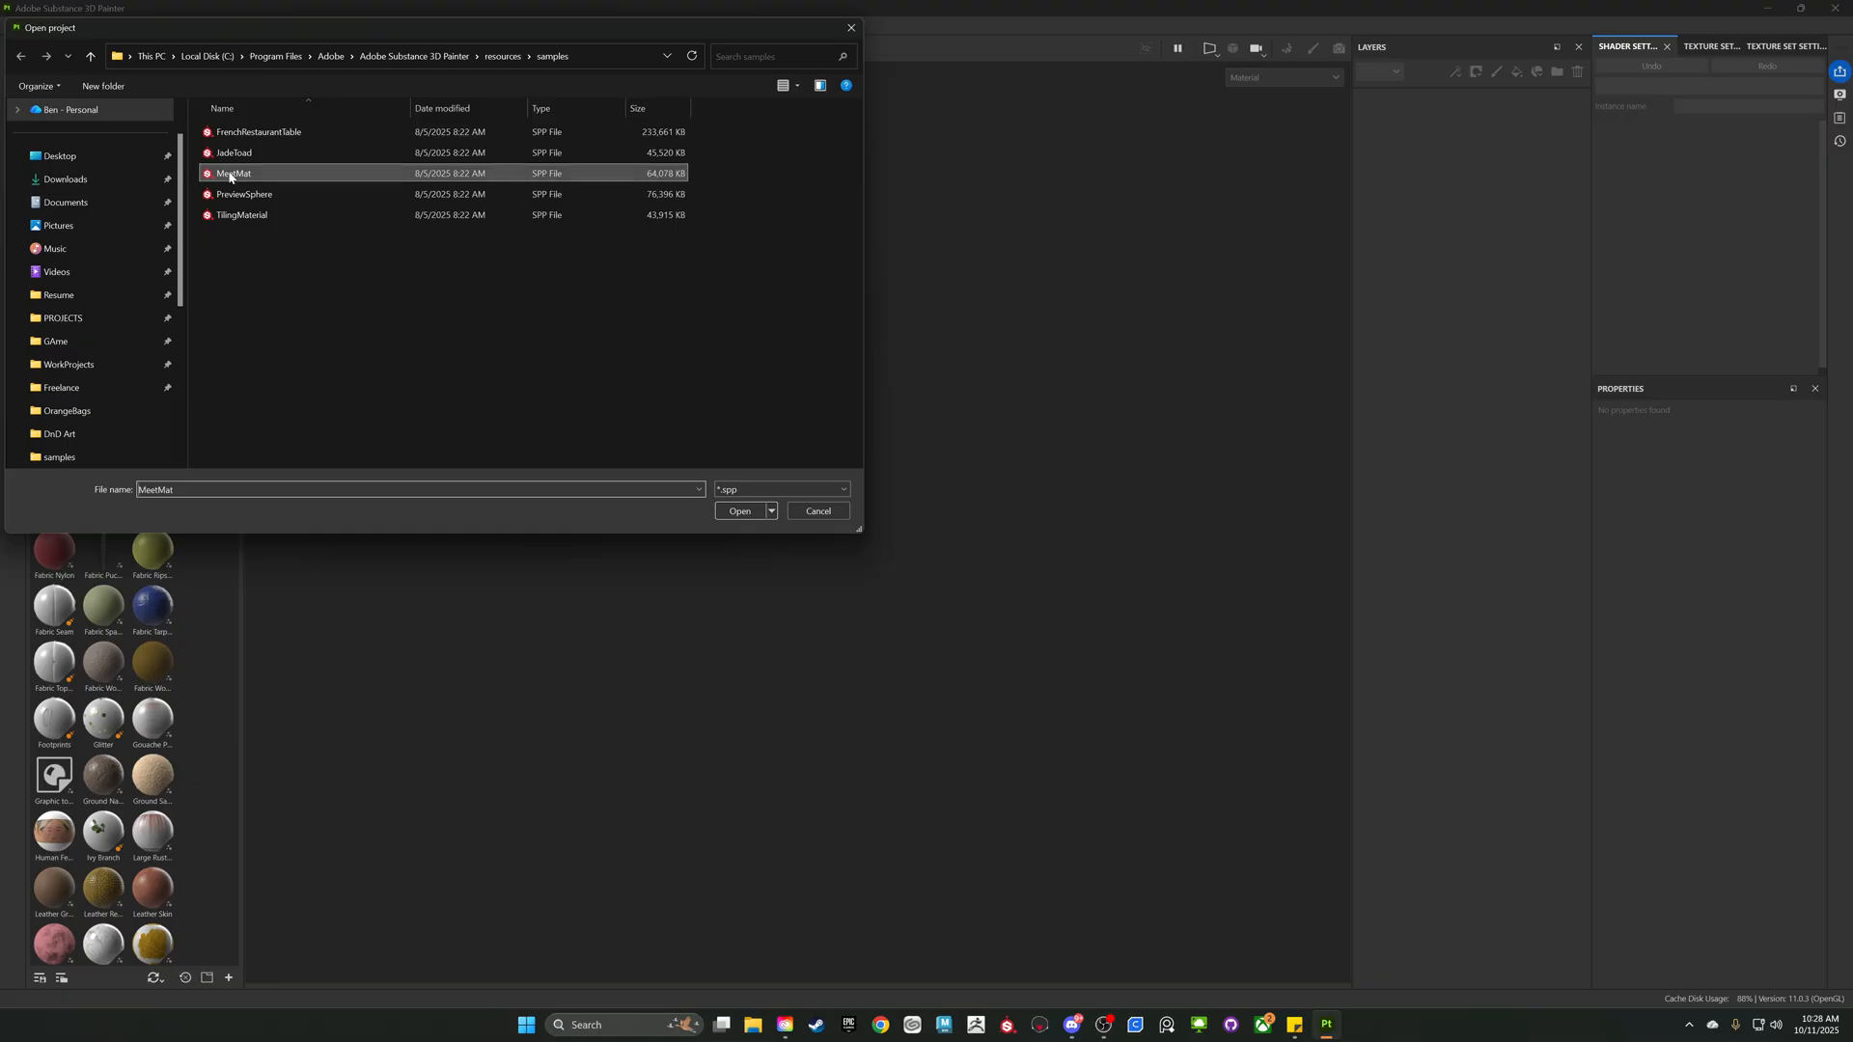
{"action": "left_click", "coordinate": [749, 511]}
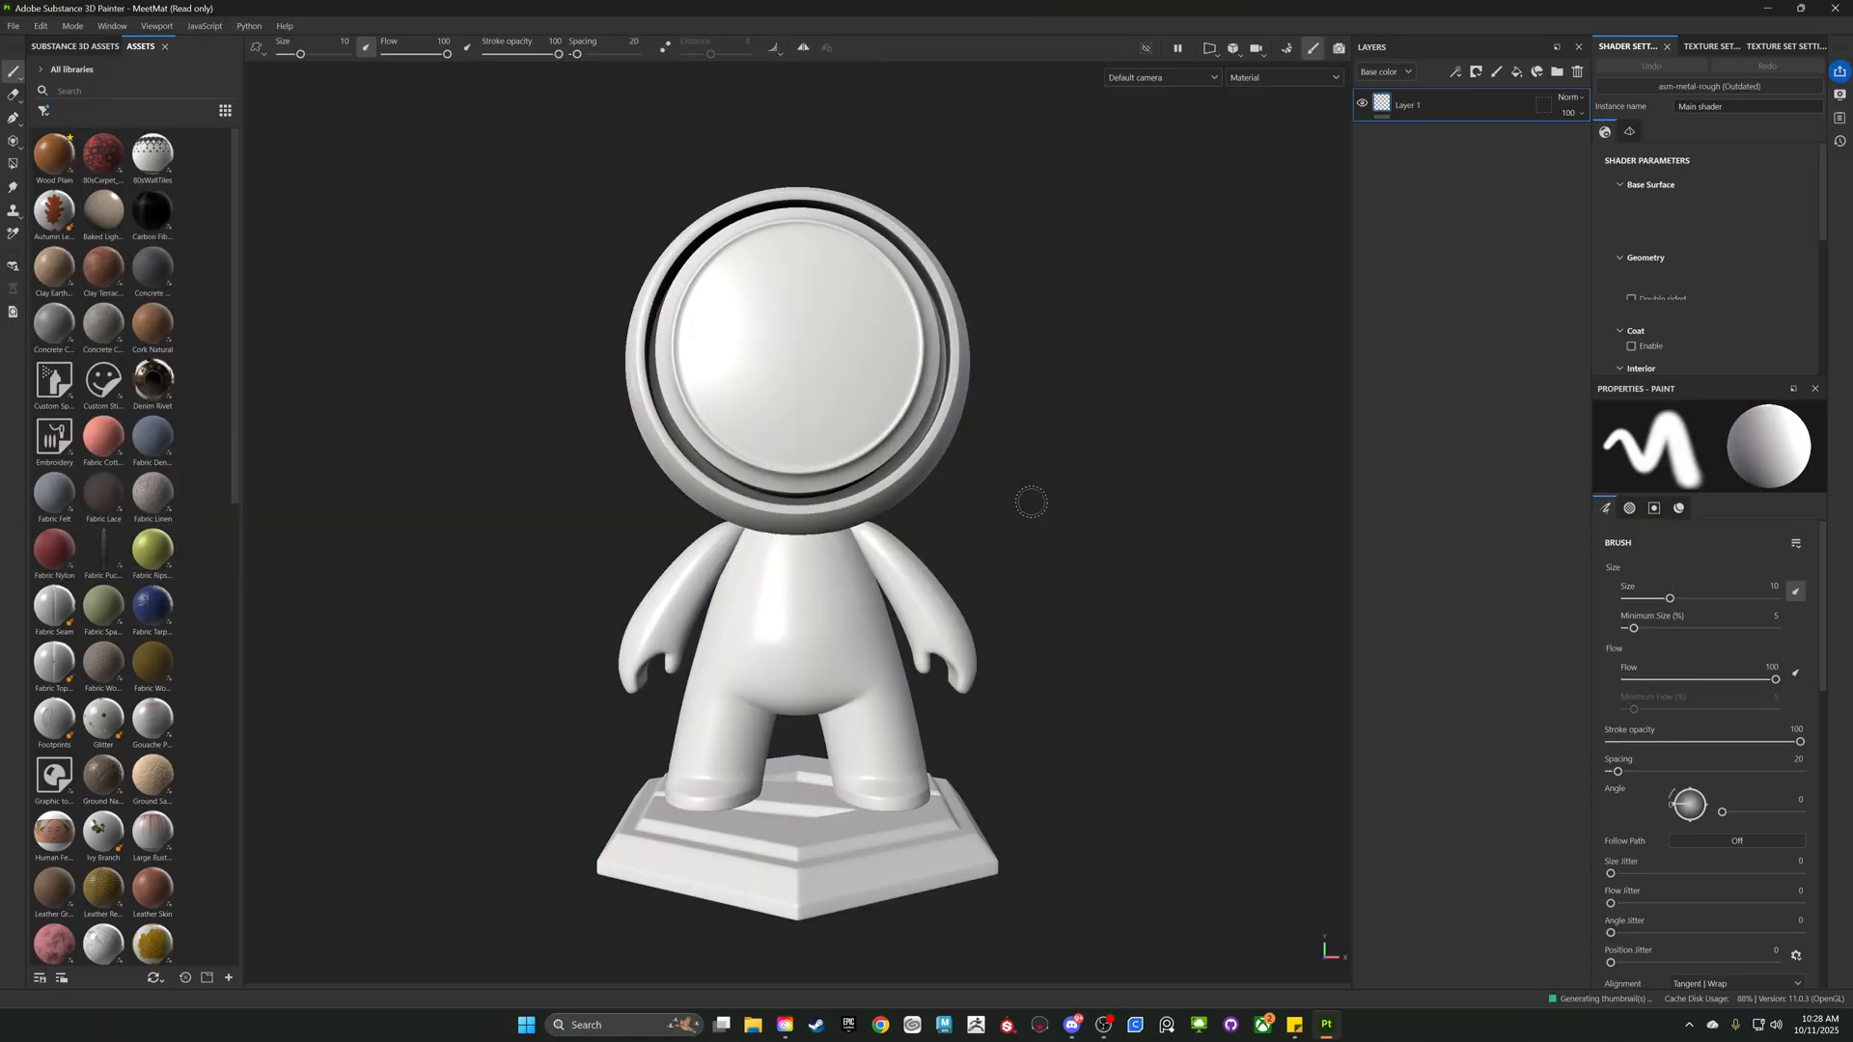
- Widen the settings panels and separate Shader Settings from the texture set panels, docking it above them
{"action": "left_click_drag", "start_coordinate": [1083, 393], "coordinate": [1062, 348], "text": "alt"}
{"action": "middle_click_drag", "start_coordinate": [1062, 347], "coordinate": [1047, 505], "text": "alt"}
{"action": "right_click_drag", "start_coordinate": [1038, 463], "coordinate": [1372, 734], "text": "alt"}
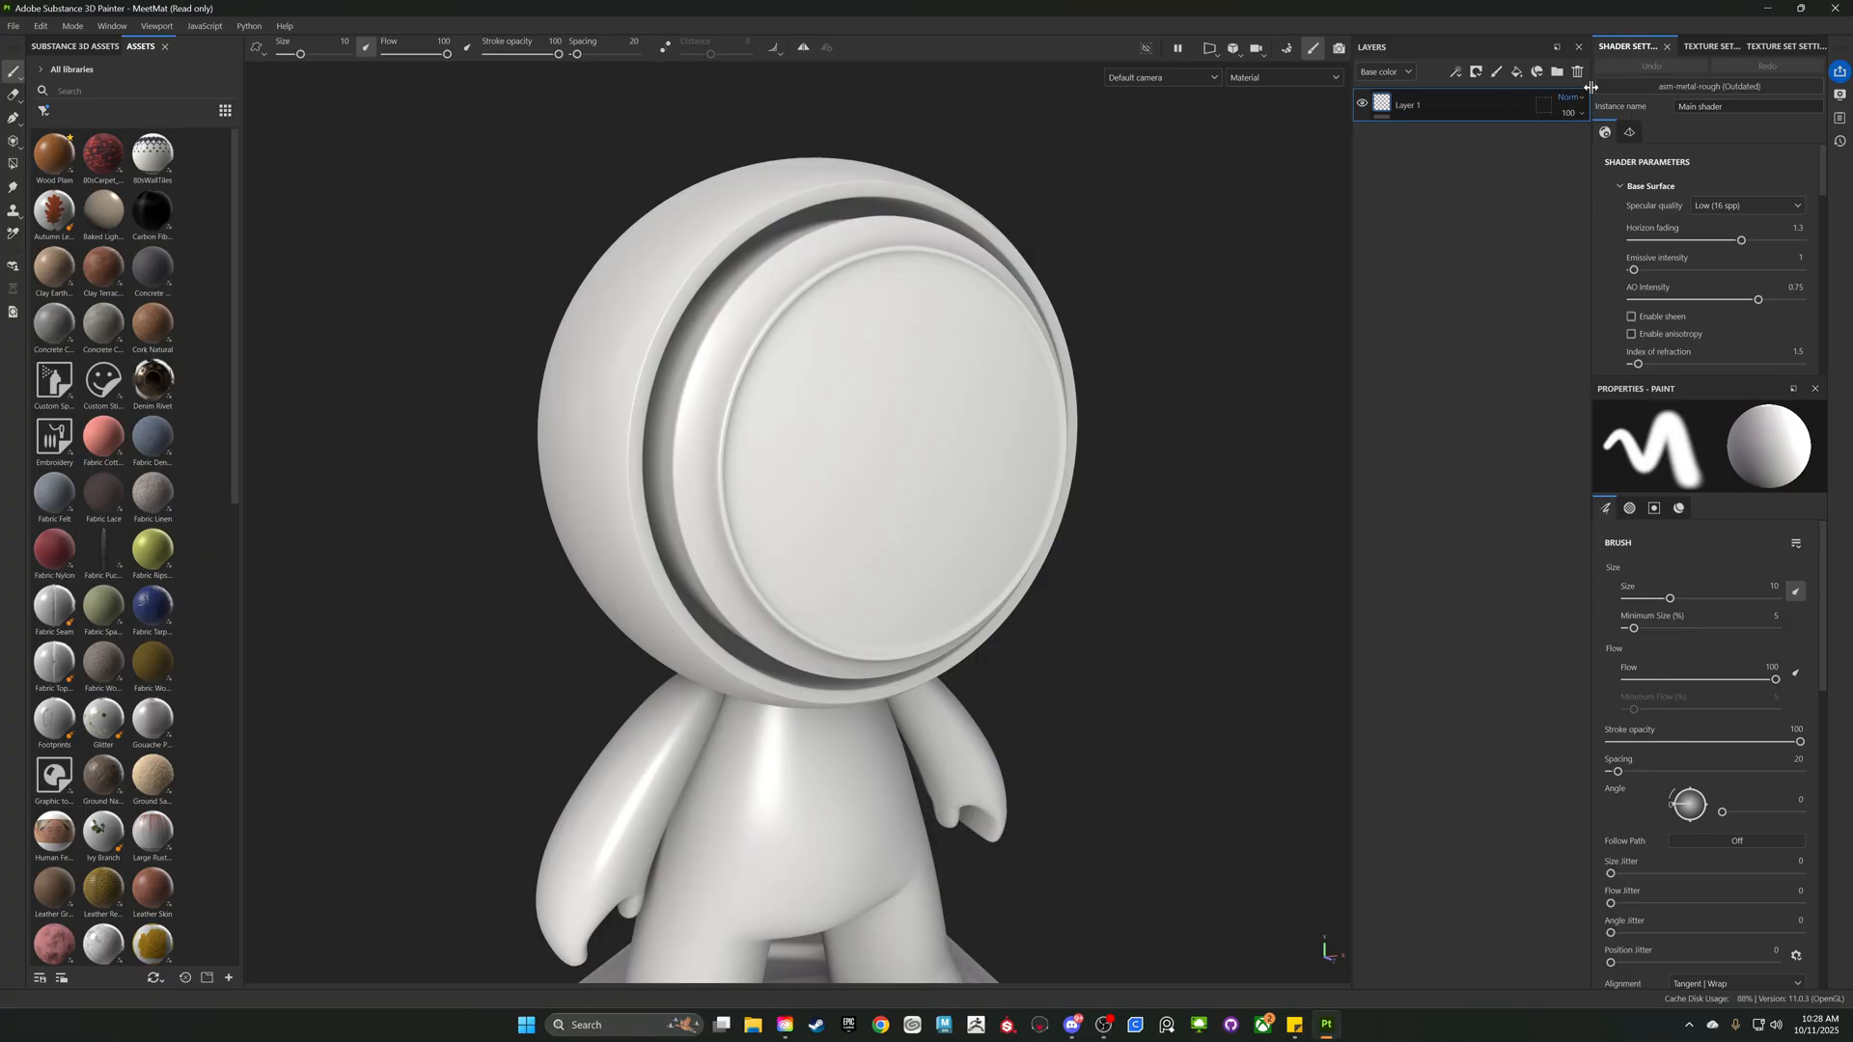
{"action": "left_click_drag", "start_coordinate": [1593, 84], "coordinate": [1503, 84]}
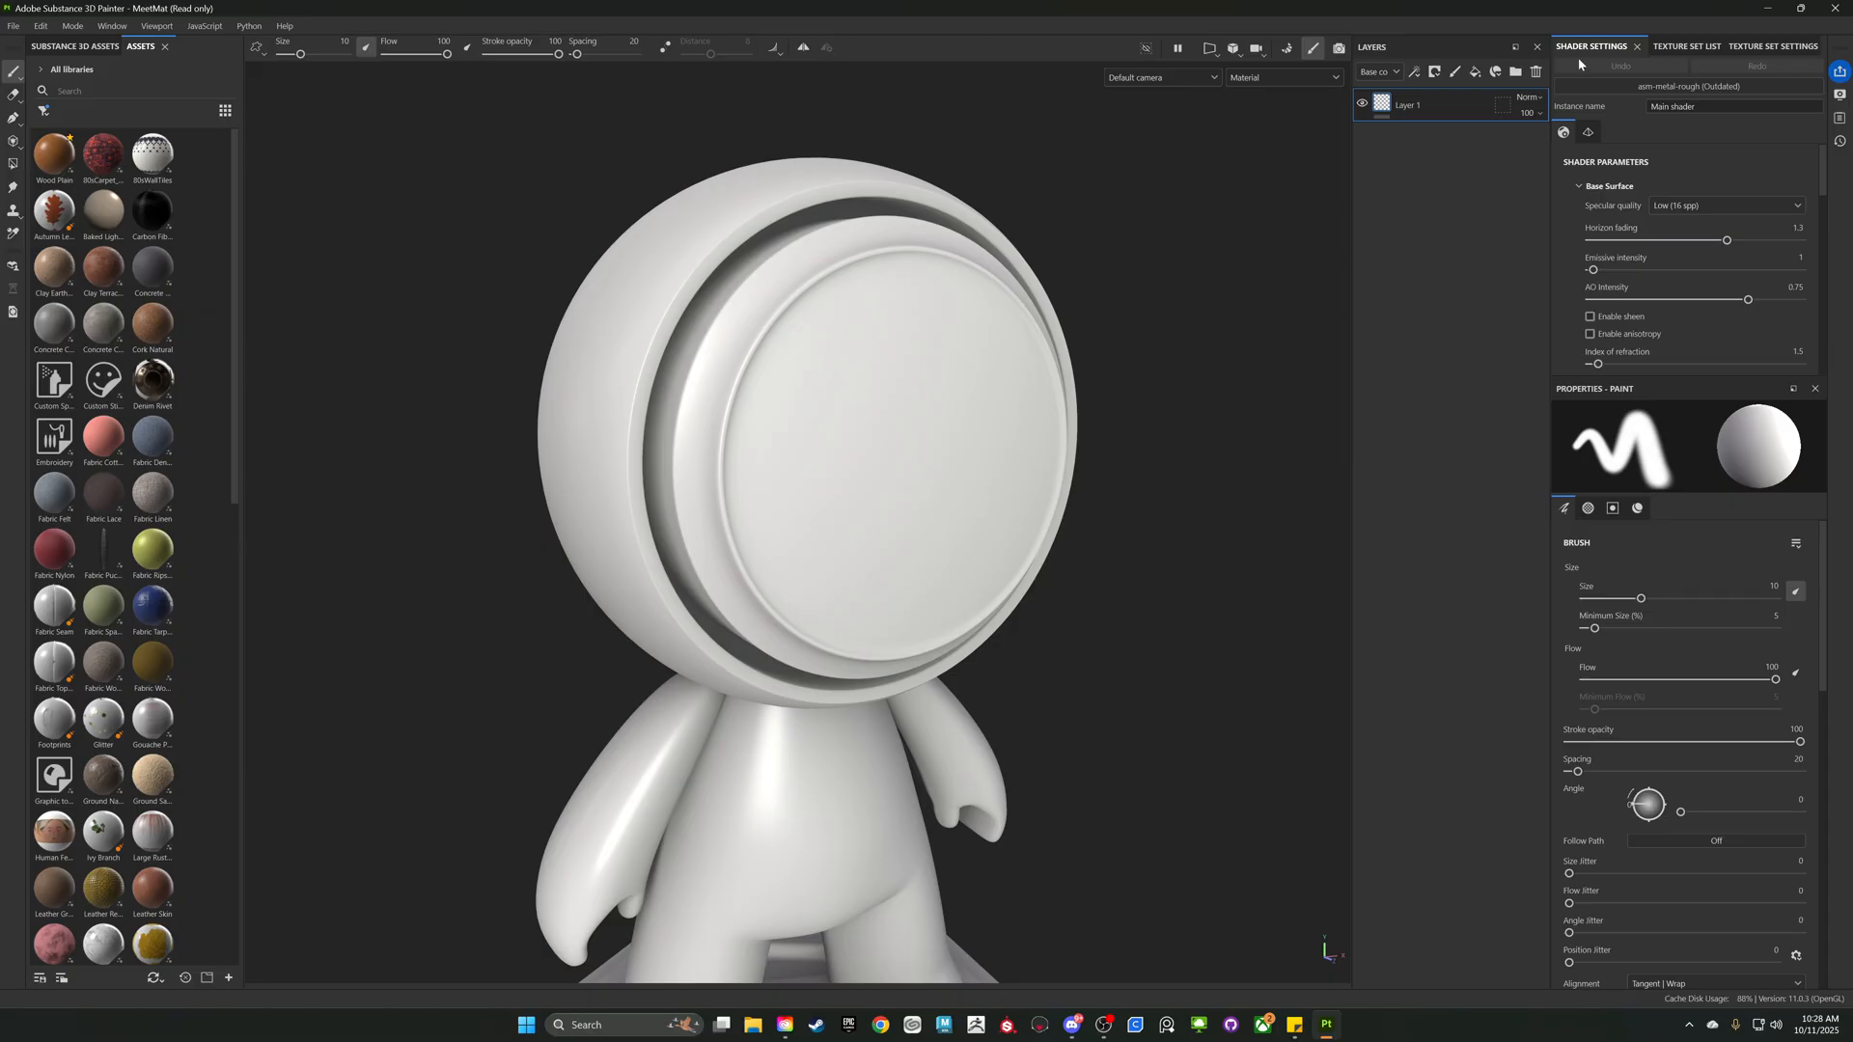
{"action": "left_click_drag", "start_coordinate": [1581, 55], "coordinate": [1805, 160]}
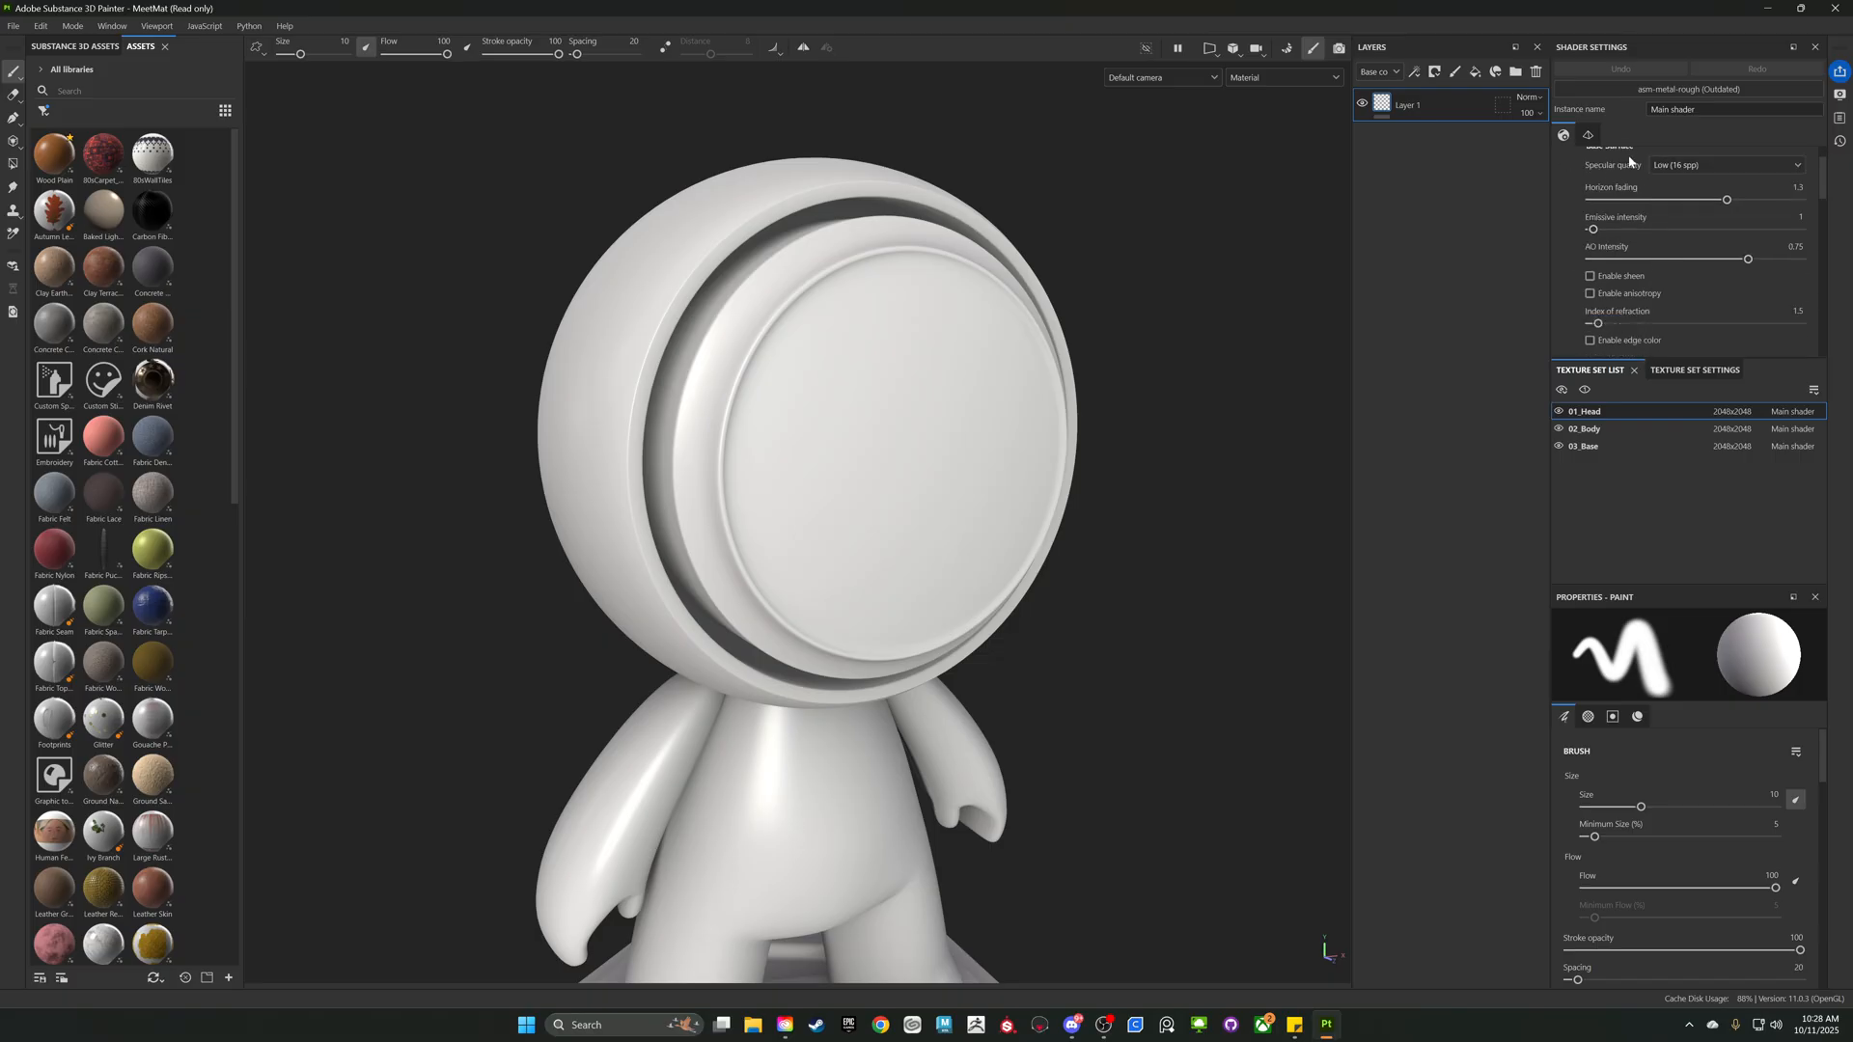
- In the shader's displacement settings, set the source channel to Displacement and the scale to 0.5
{"action": "scroll", "coordinate": [1622, 193], "scroll_direction": "down", "scroll_amount": 3}
{"action": "scroll", "coordinate": [1635, 207], "scroll_direction": "down", "scroll_amount": 6}
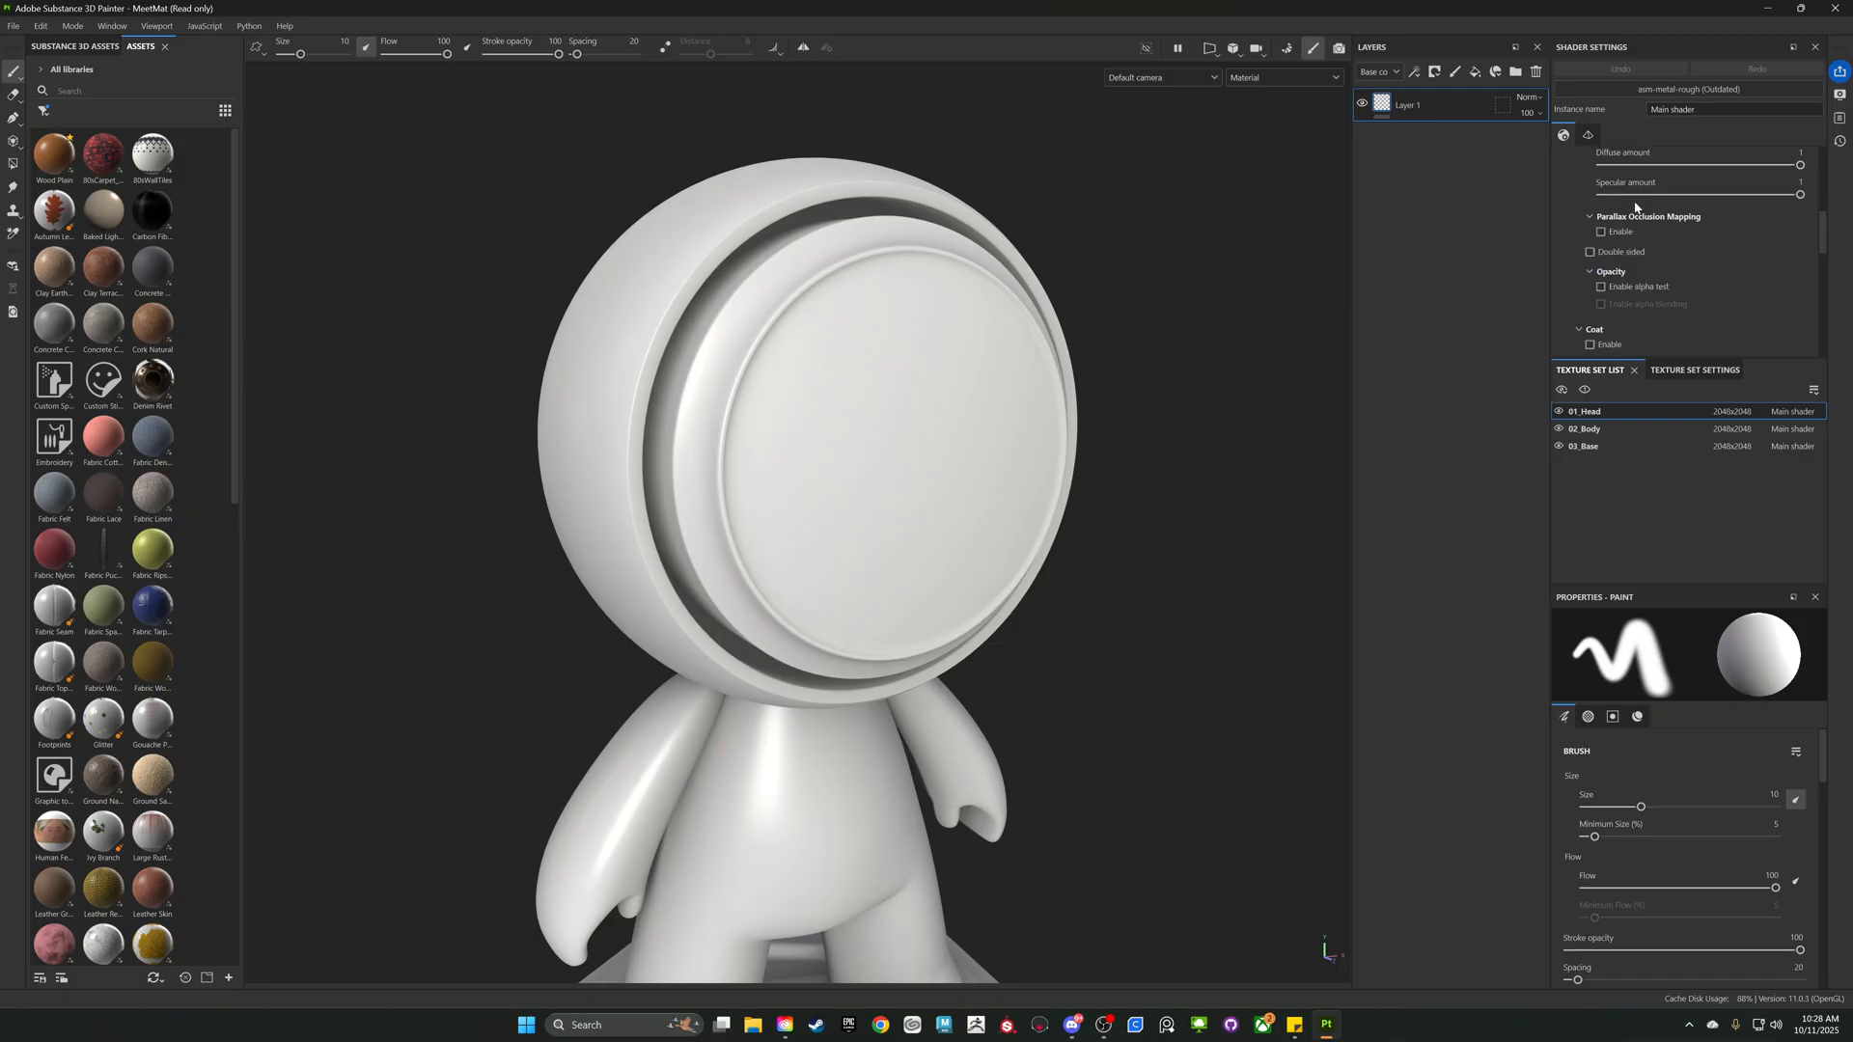
{"action": "scroll", "coordinate": [1635, 207], "scroll_direction": "down", "scroll_amount": 6}
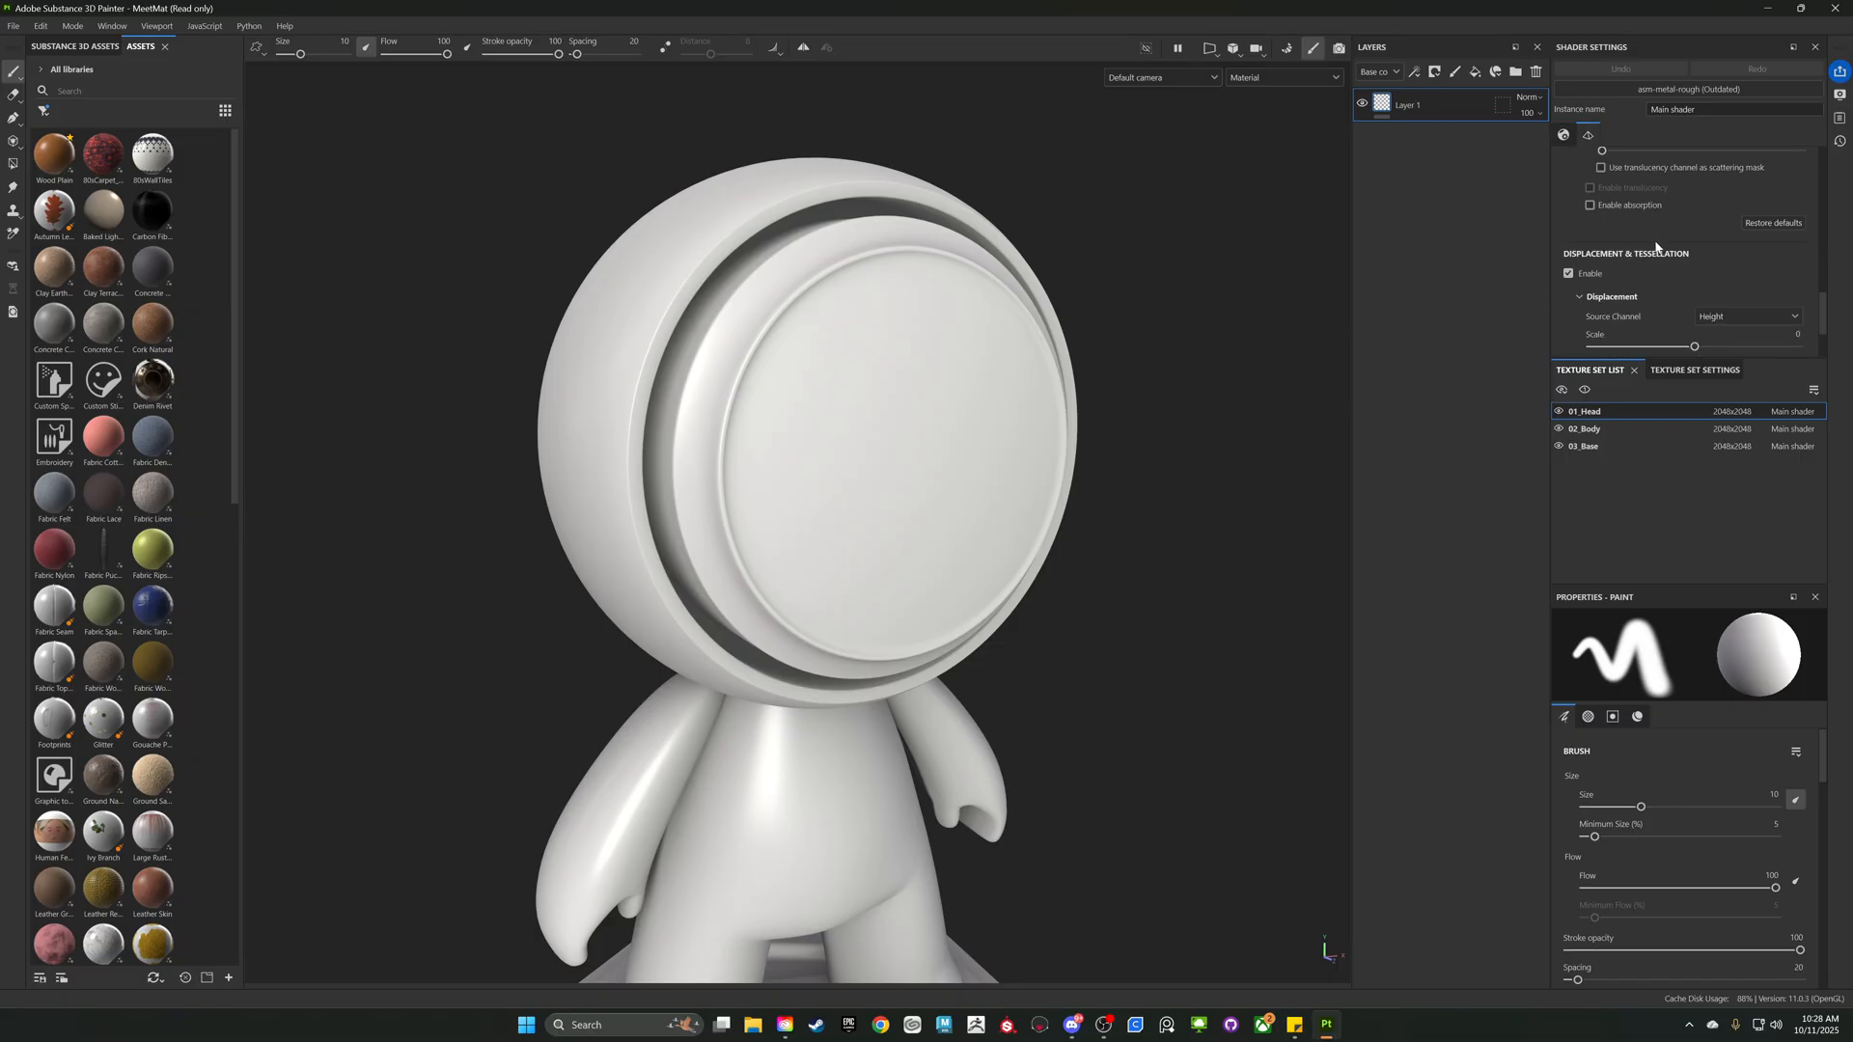
{"action": "scroll", "coordinate": [1592, 256], "scroll_direction": "down", "scroll_amount": 2}
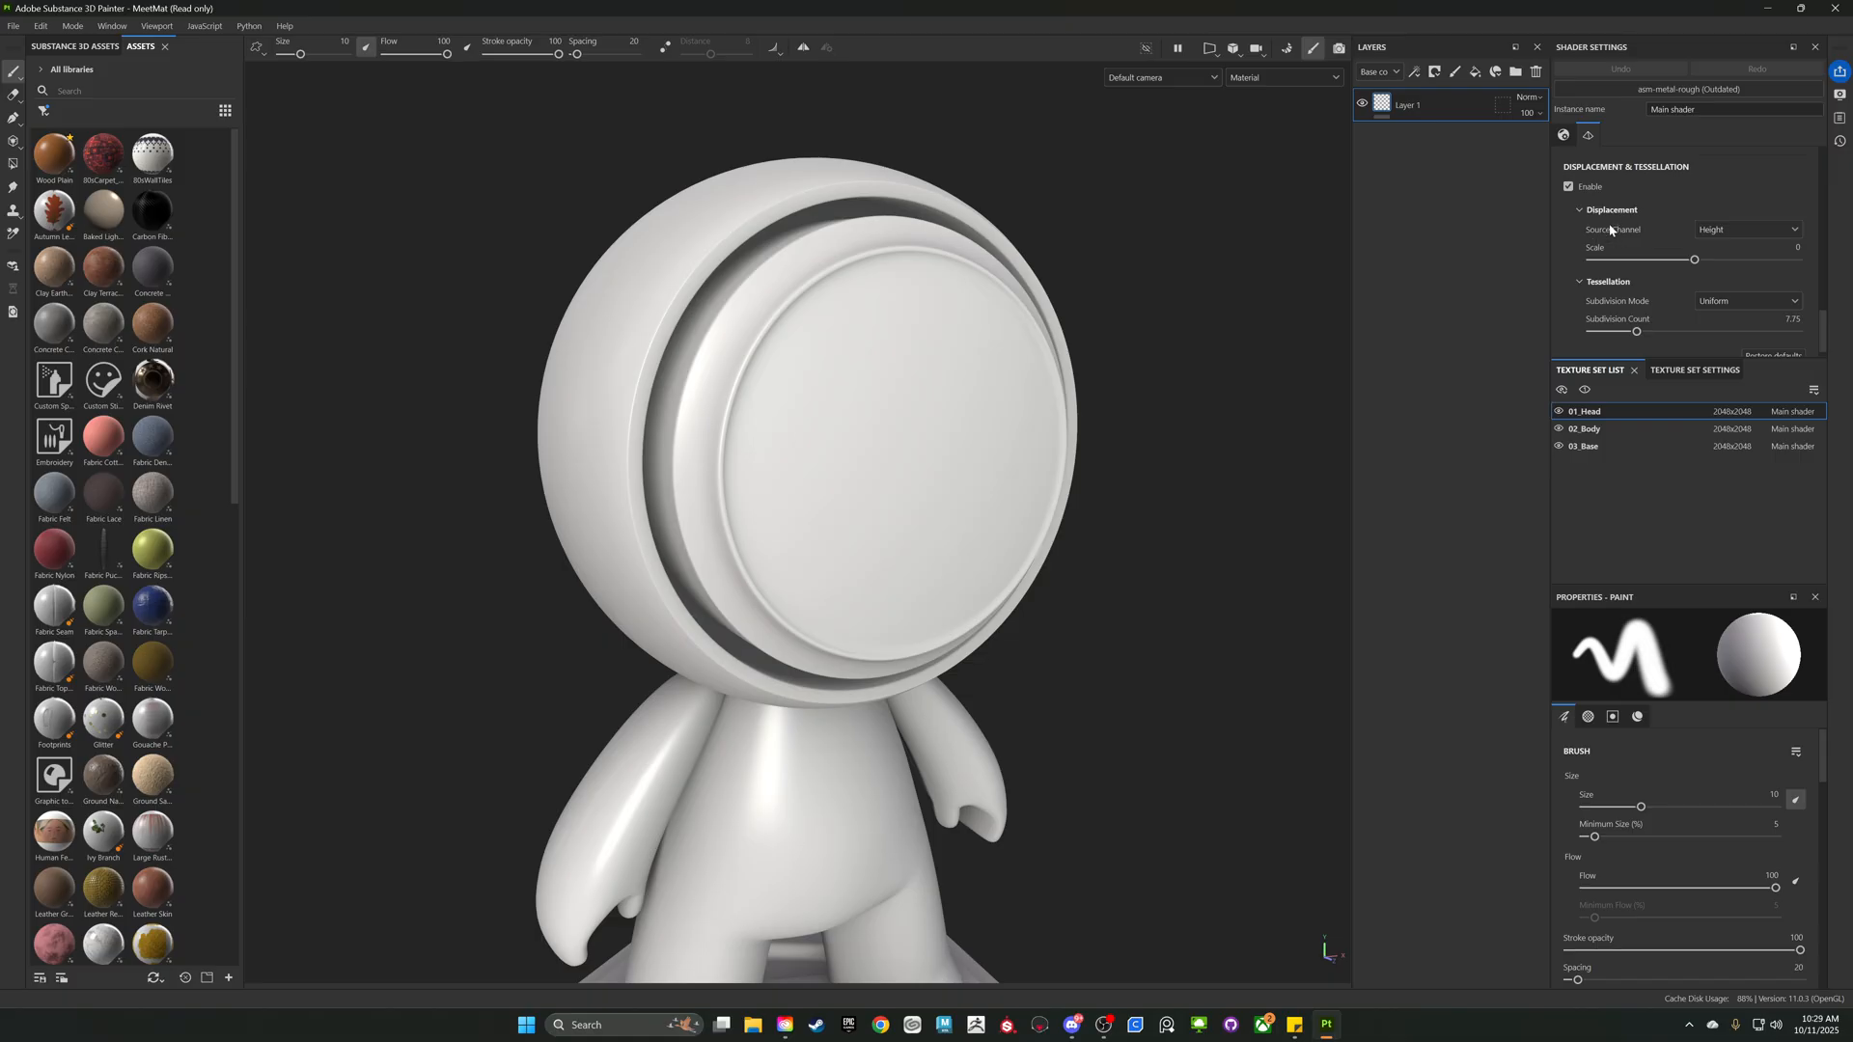
{"action": "mouse_move", "coordinate": [1607, 232]}
{"action": "left_click", "coordinate": [1721, 227]}
{"action": "left_click", "coordinate": [1716, 263]}
{"action": "left_click_drag", "start_coordinate": [1776, 267], "coordinate": [1811, 262]}
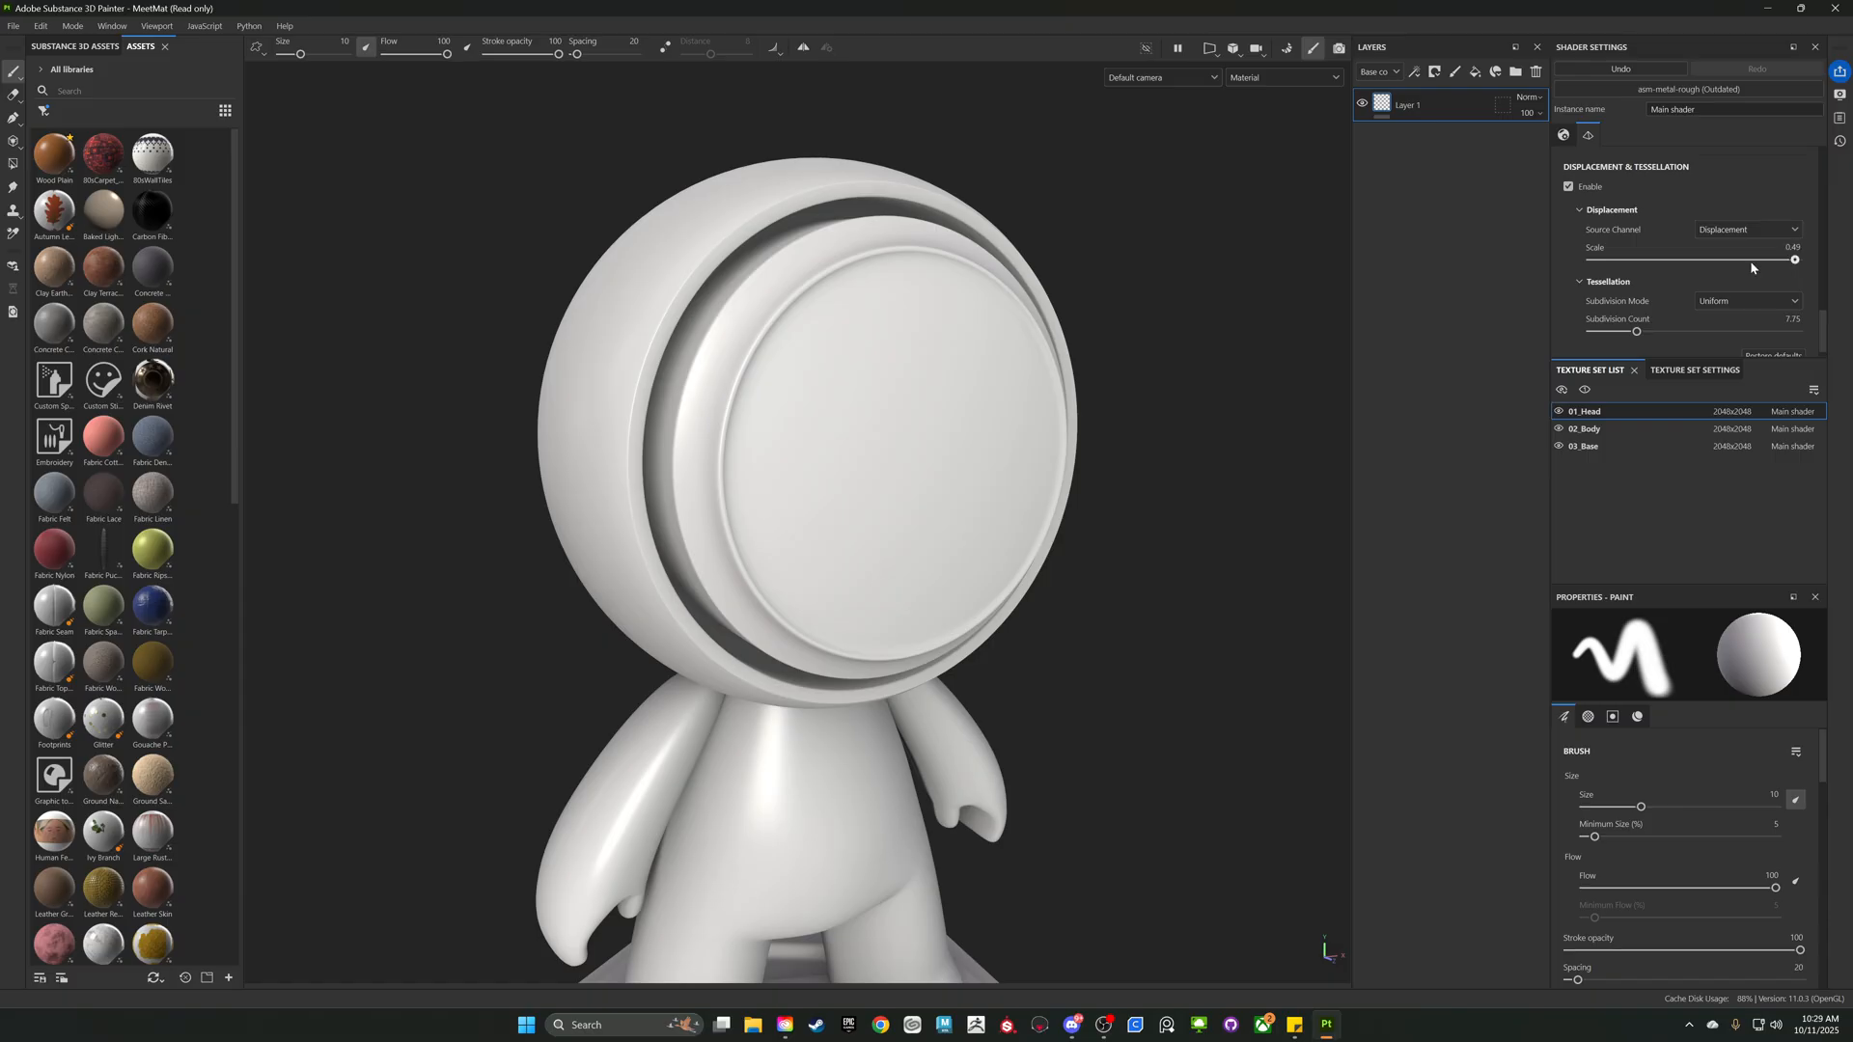
{"action": "left_click_drag", "start_coordinate": [1752, 263], "coordinate": [1797, 259]}
- Regroup Shader Settings with the texture set panels and open the 01_Head texture set's settings
{"action": "mouse_move", "coordinate": [1588, 53]}
{"action": "left_mouse_down"}
{"action": "mouse_move", "coordinate": [1596, 251]}
{"action": "mouse_move", "coordinate": [1674, 74]}
{"action": "mouse_move", "coordinate": [1660, 123]}
{"action": "mouse_move", "coordinate": [1688, 120]}
{"action": "left_mouse_up"}
{"action": "left_click", "coordinate": [1682, 51]}
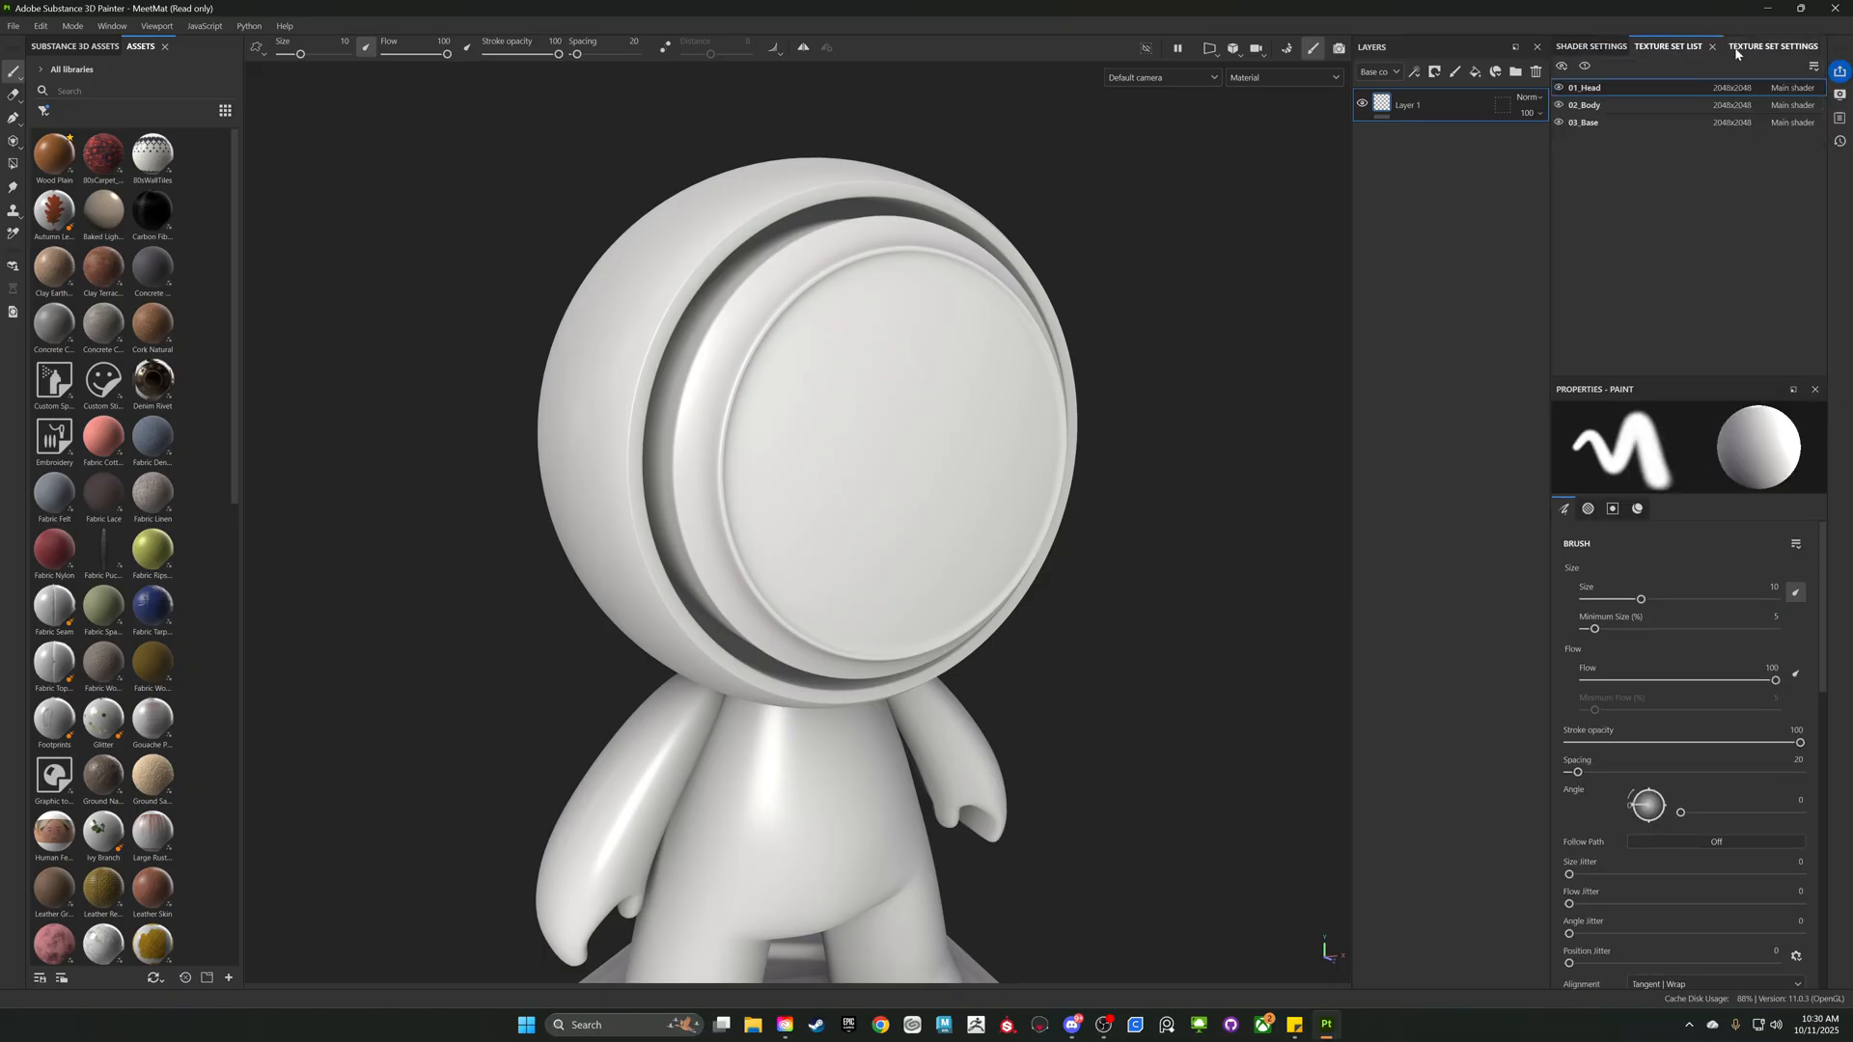
{"action": "left_click", "coordinate": [1743, 49]}
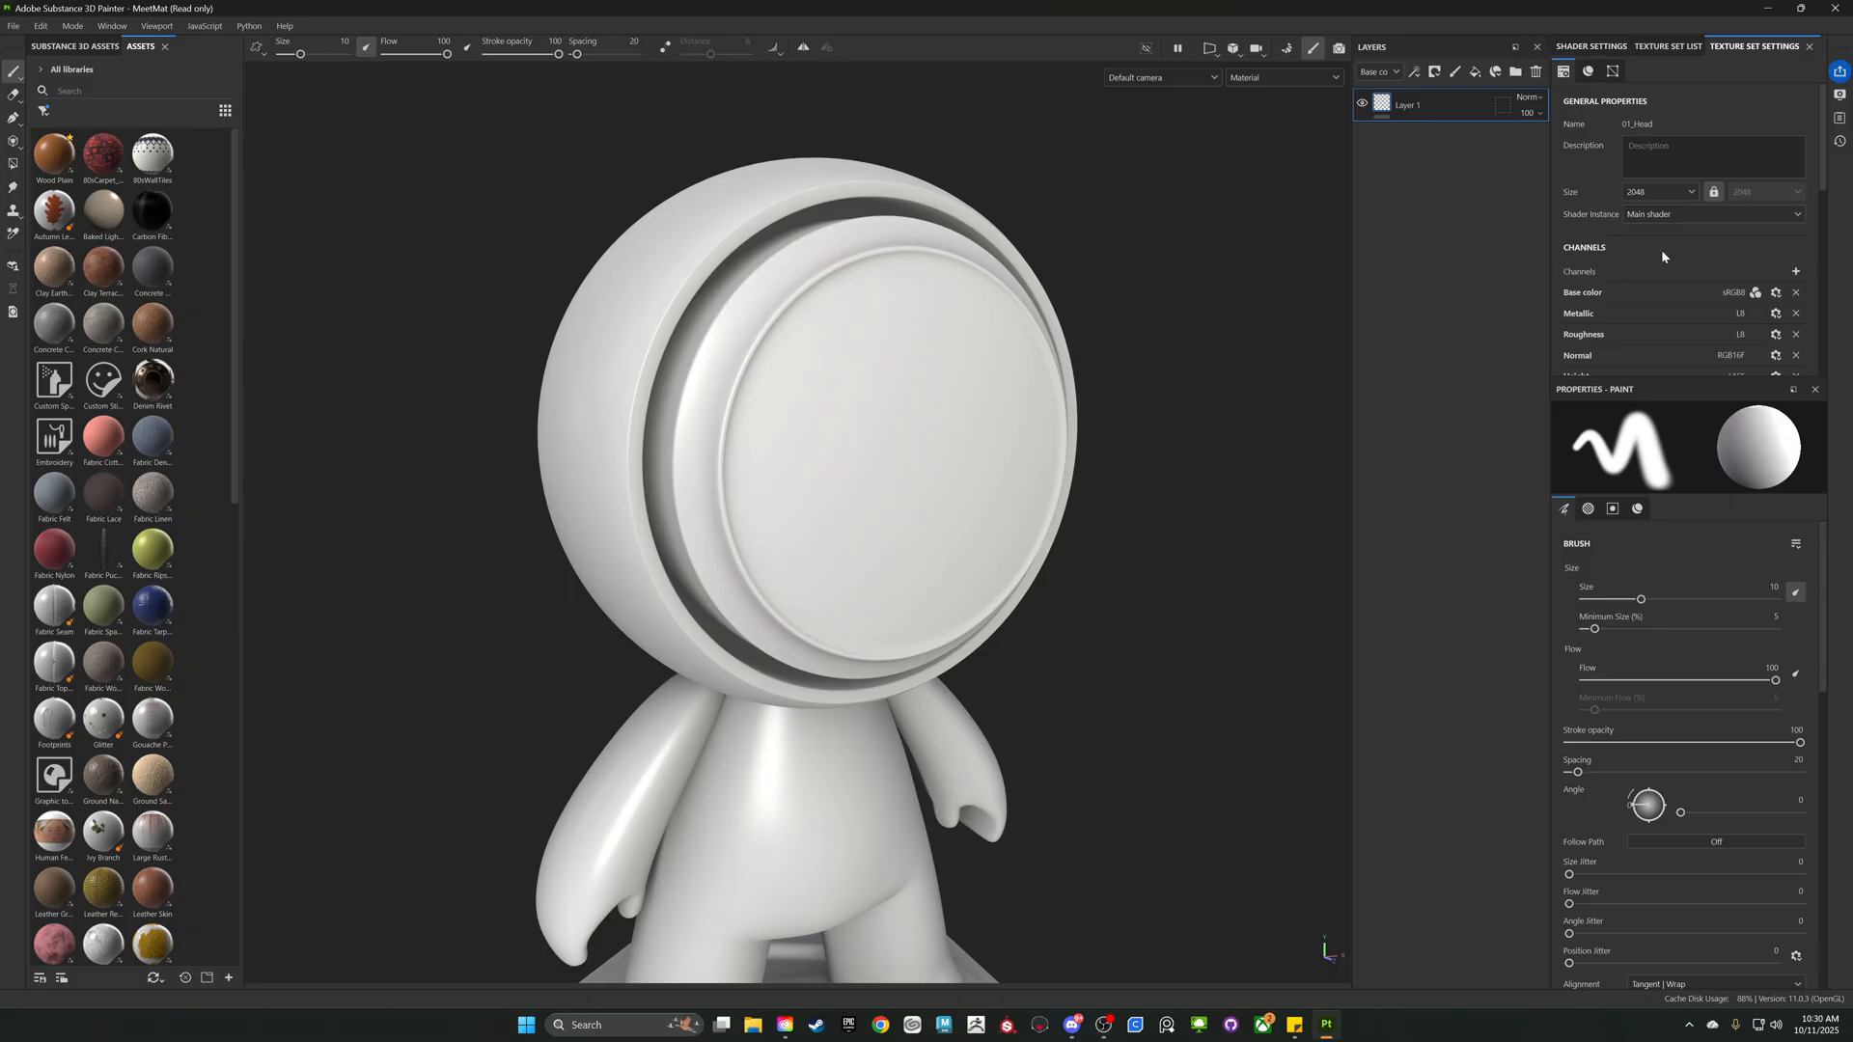
- Add a Displacement channel to the 01_Head texture set
{"action": "scroll", "coordinate": [1662, 257], "scroll_direction": "down", "scroll_amount": 1}
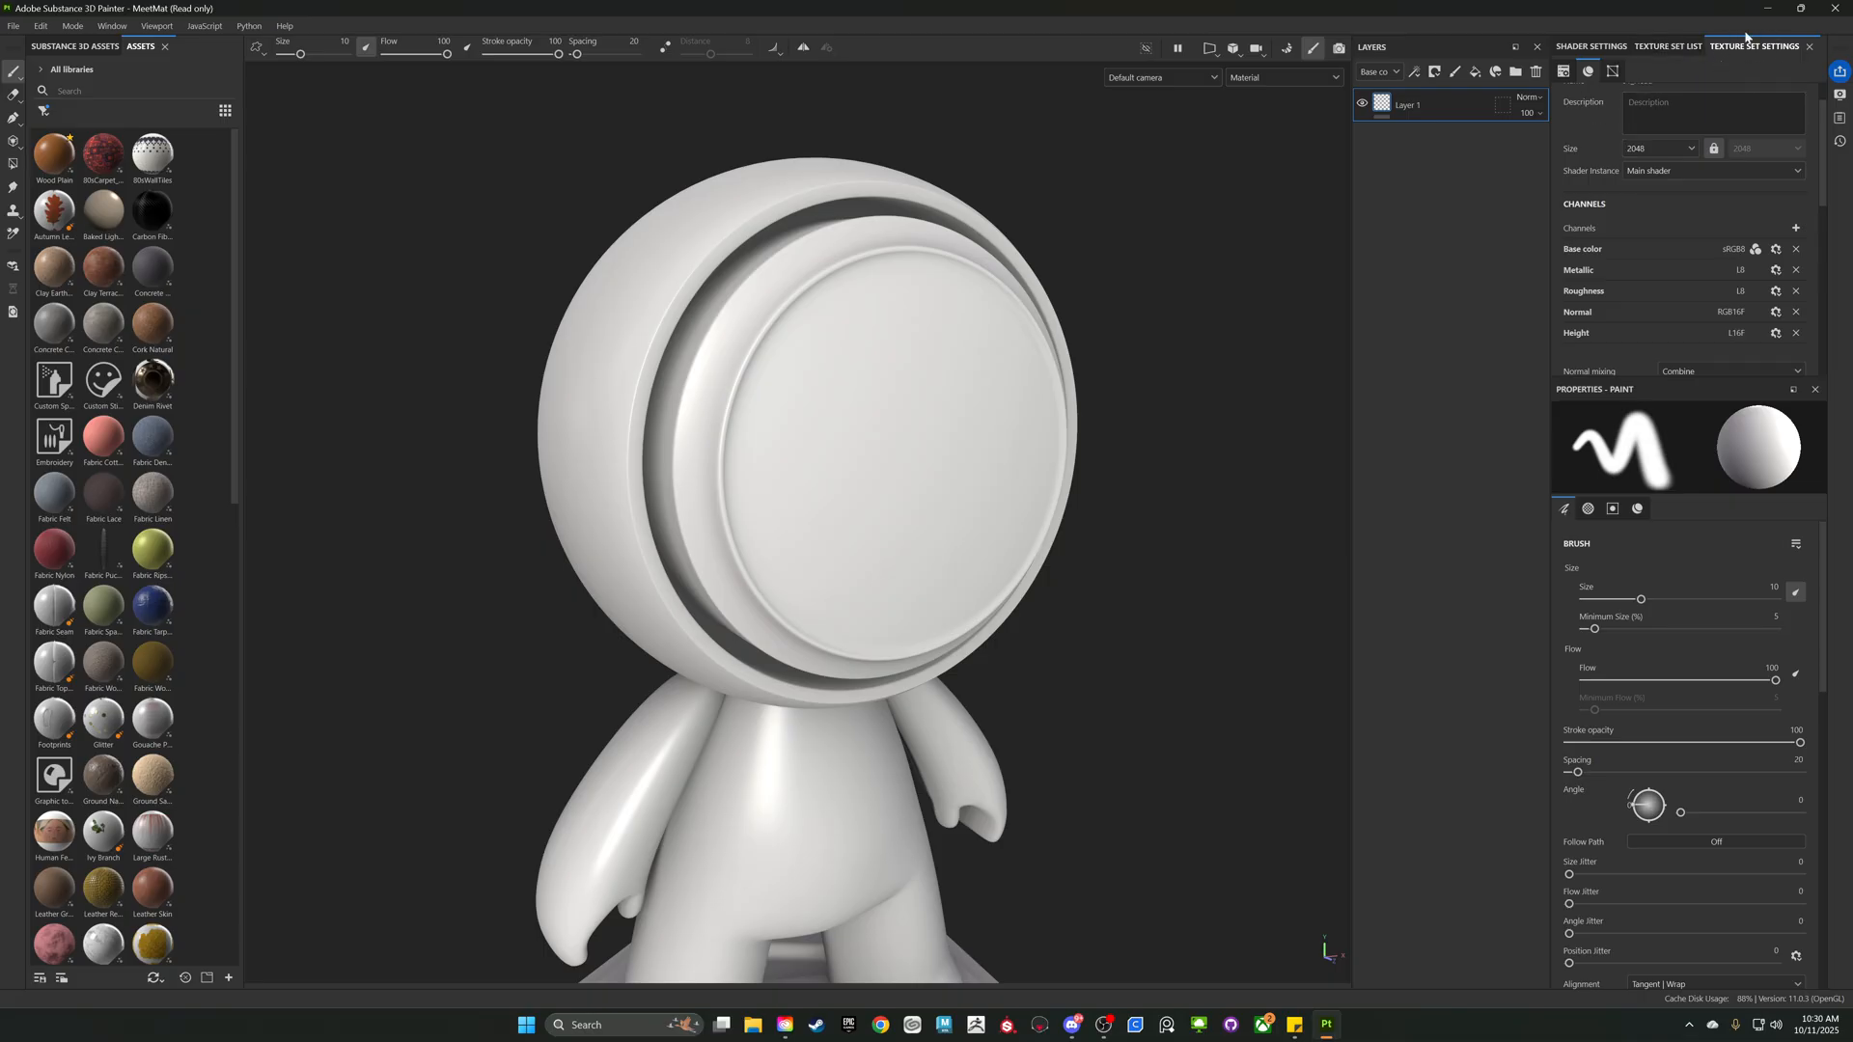
{"action": "scroll", "coordinate": [1633, 209], "scroll_direction": "up", "scroll_amount": 1}
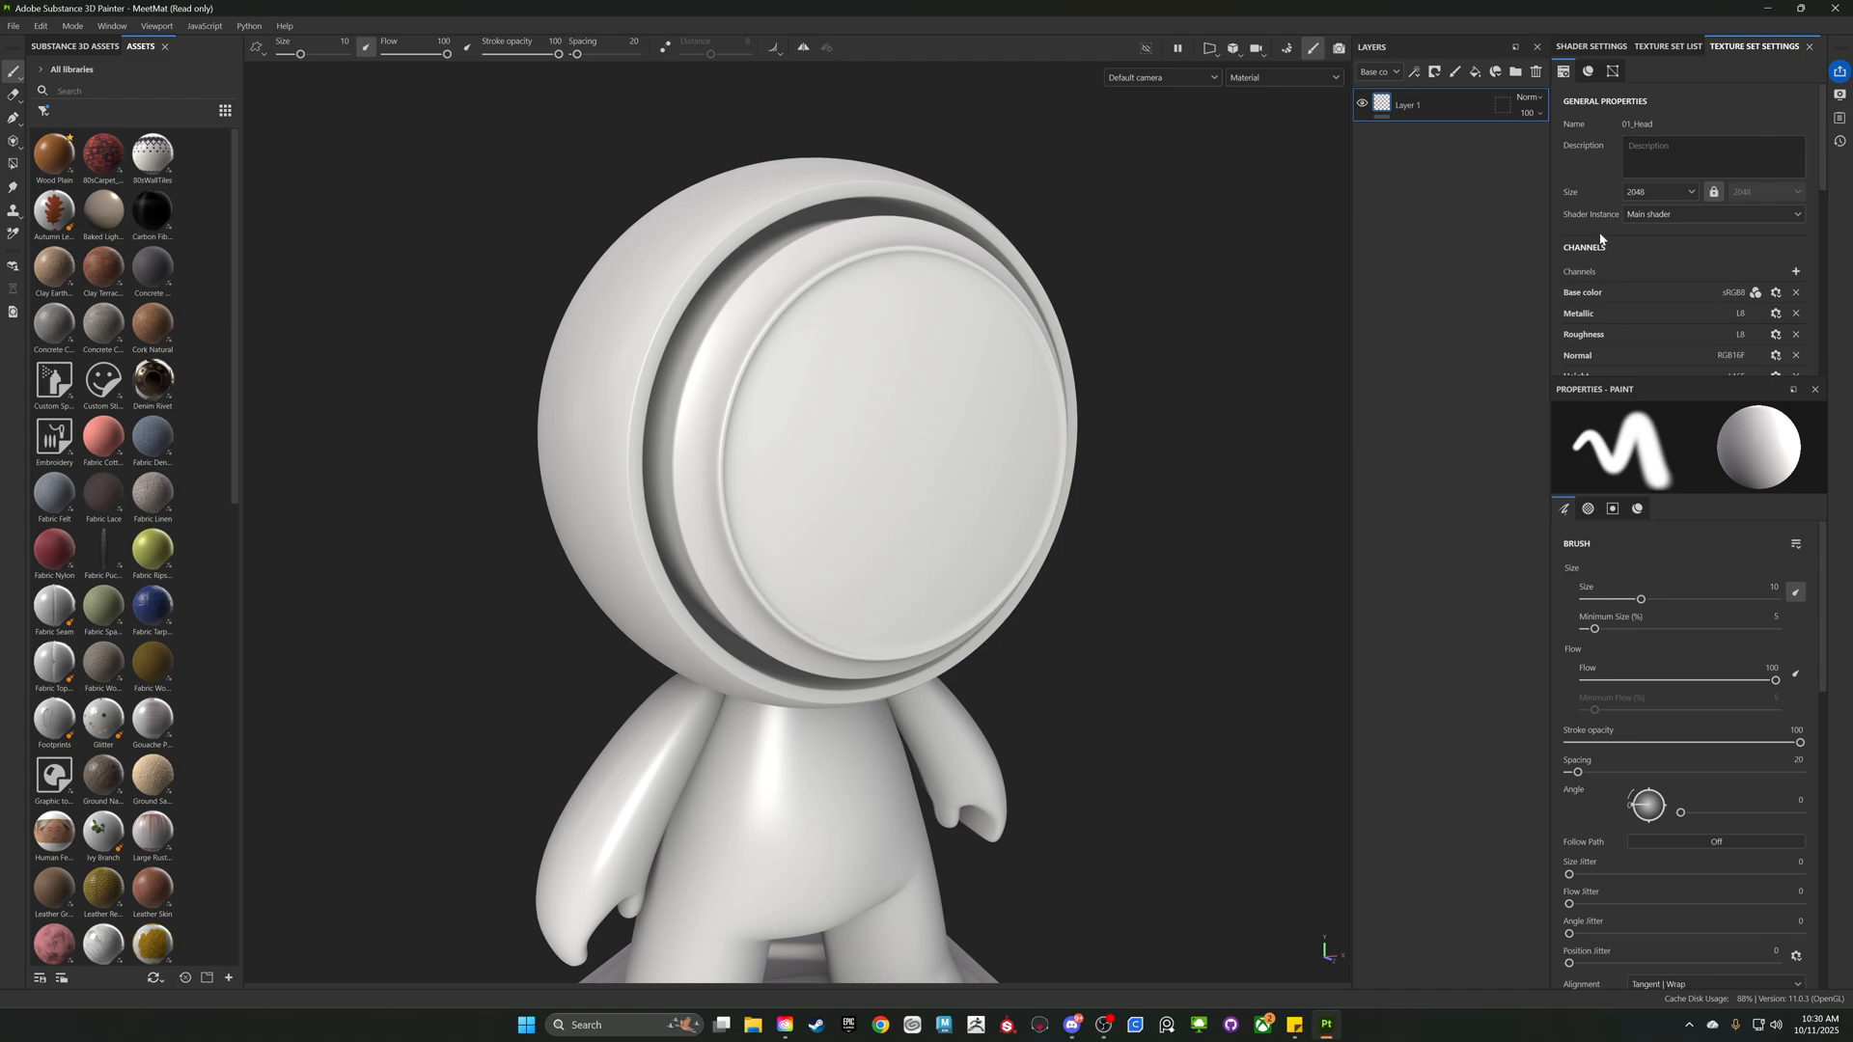
{"action": "scroll", "coordinate": [1601, 236], "scroll_direction": "down", "scroll_amount": 2}
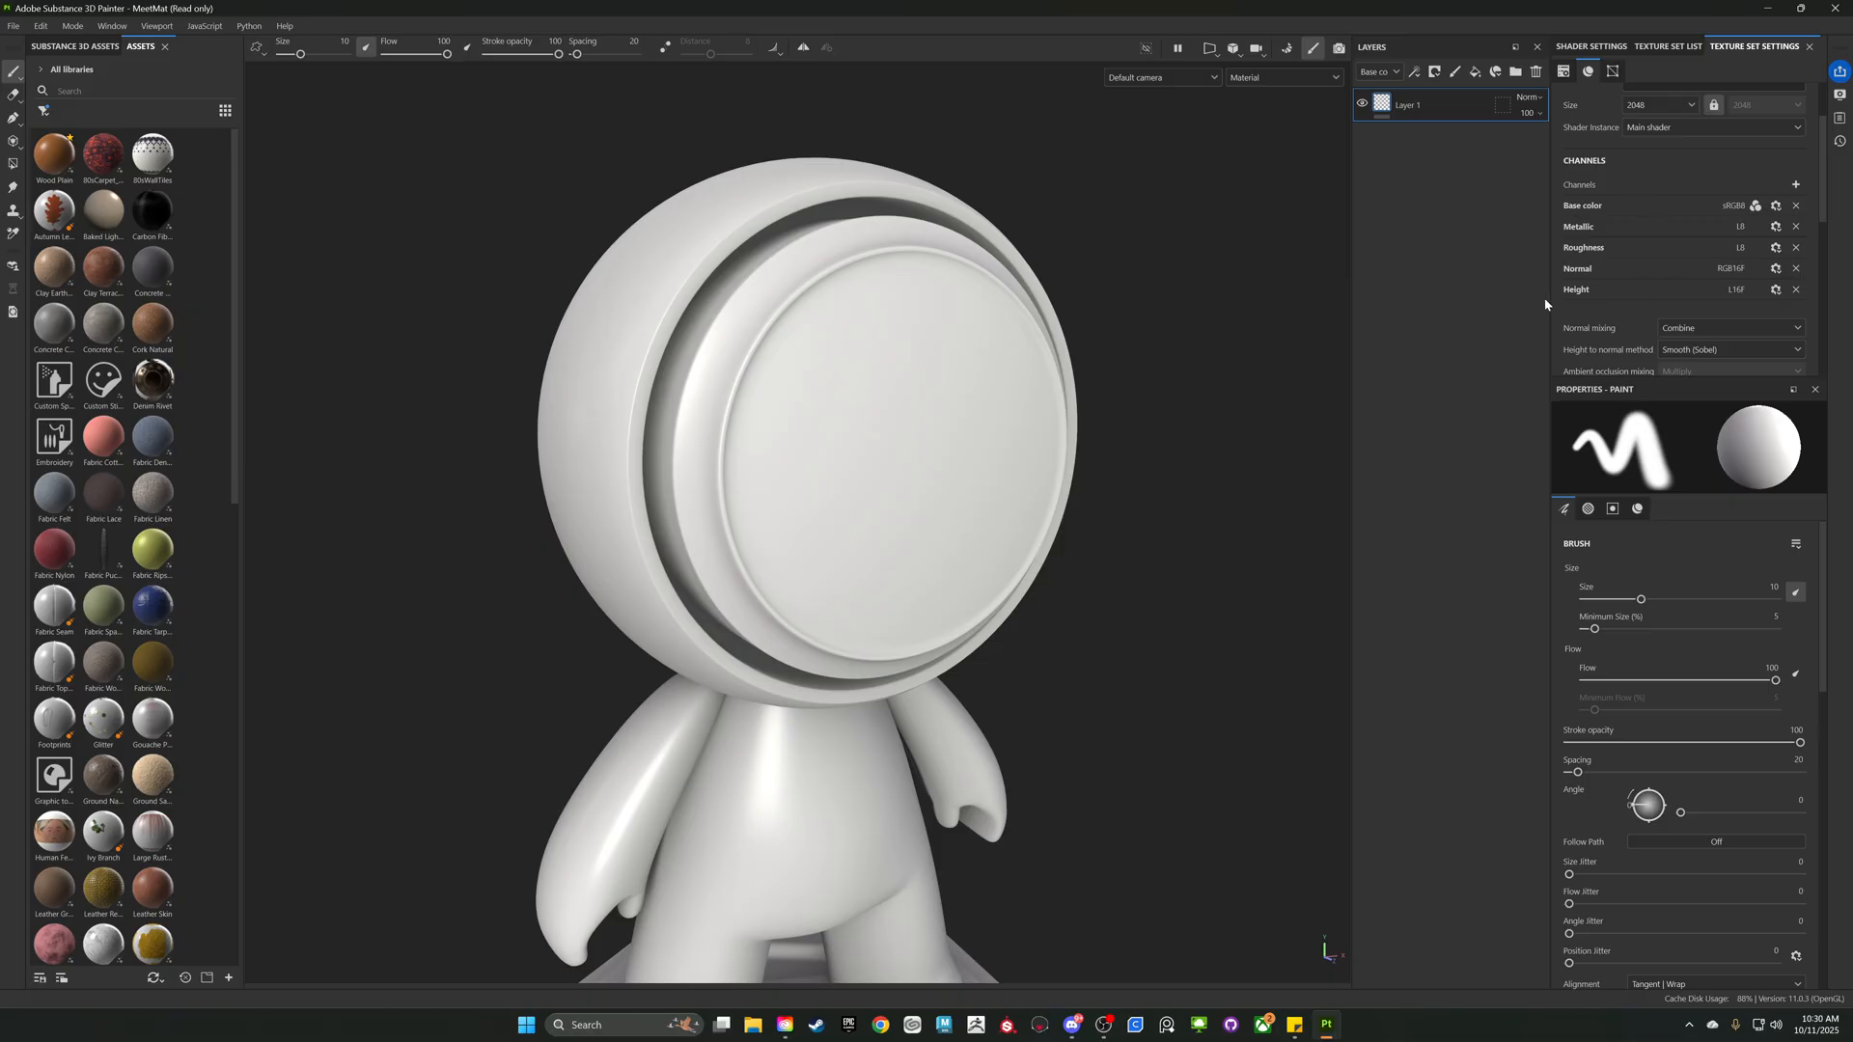
{"action": "left_click", "coordinate": [1796, 185]}
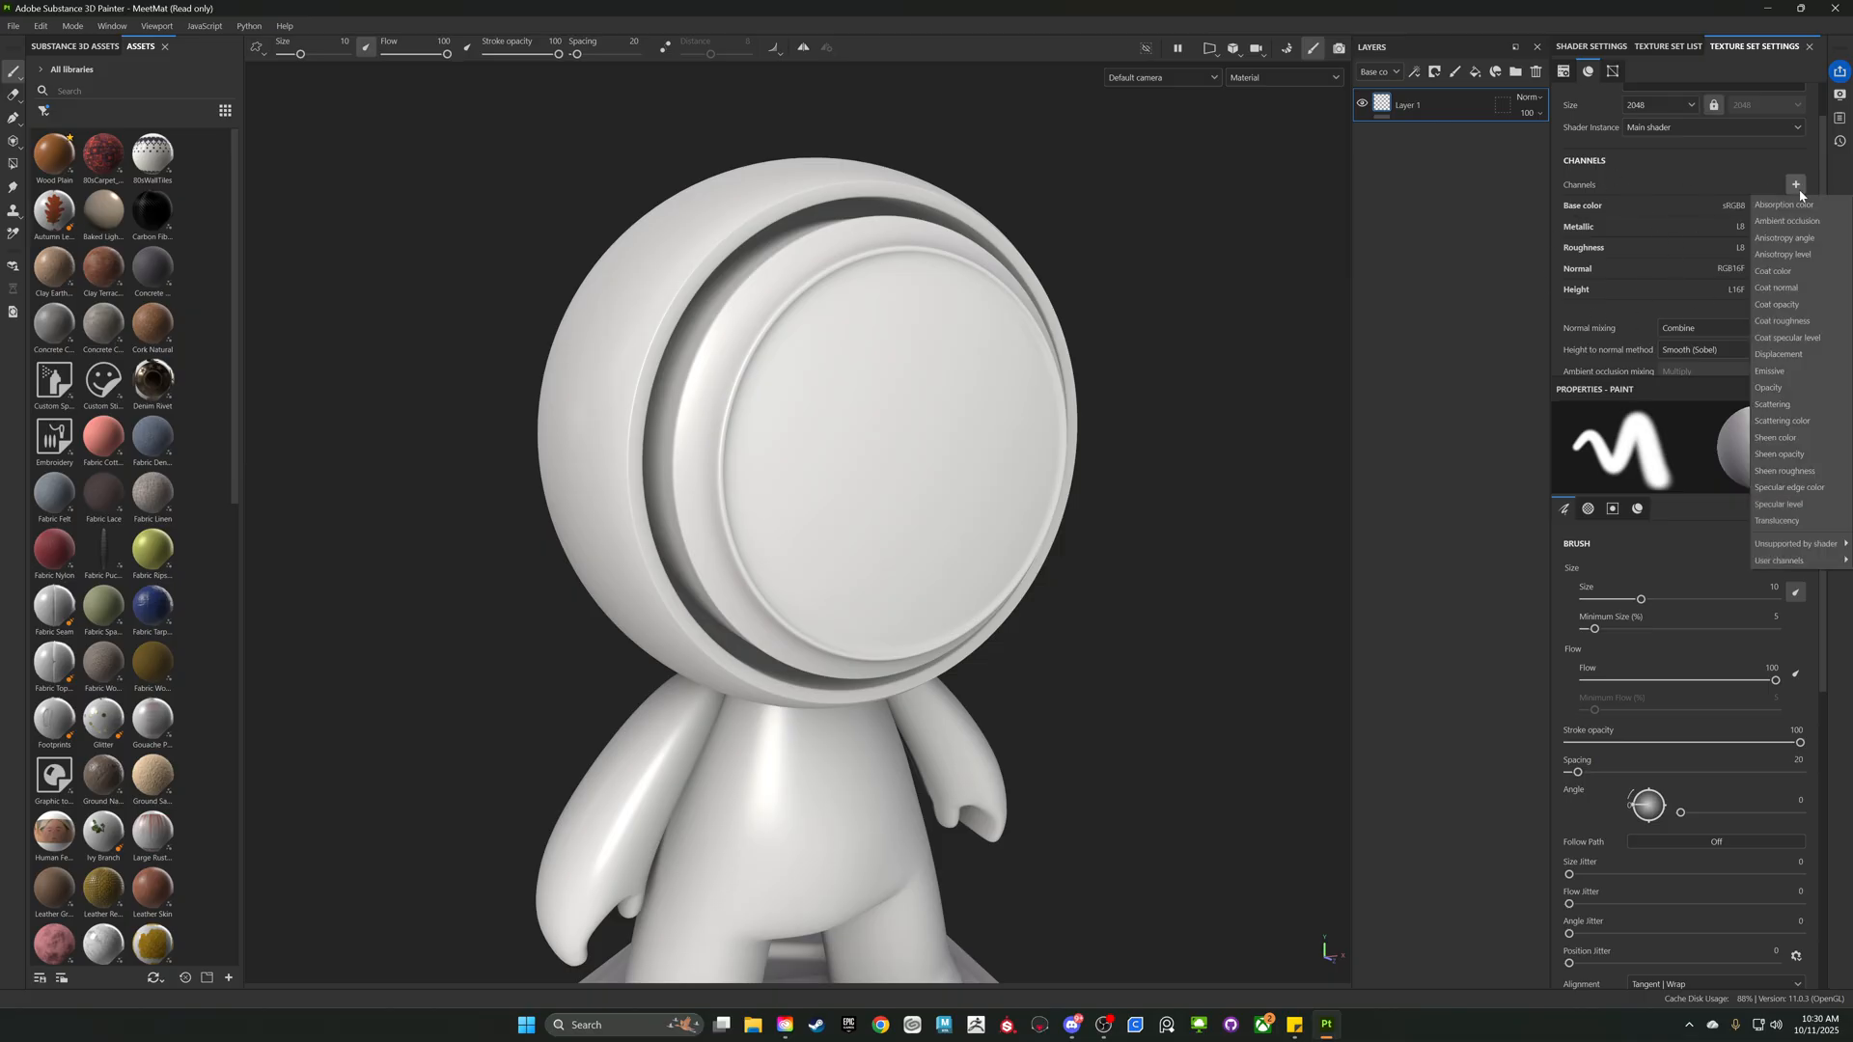
{"action": "left_click", "coordinate": [1779, 355]}
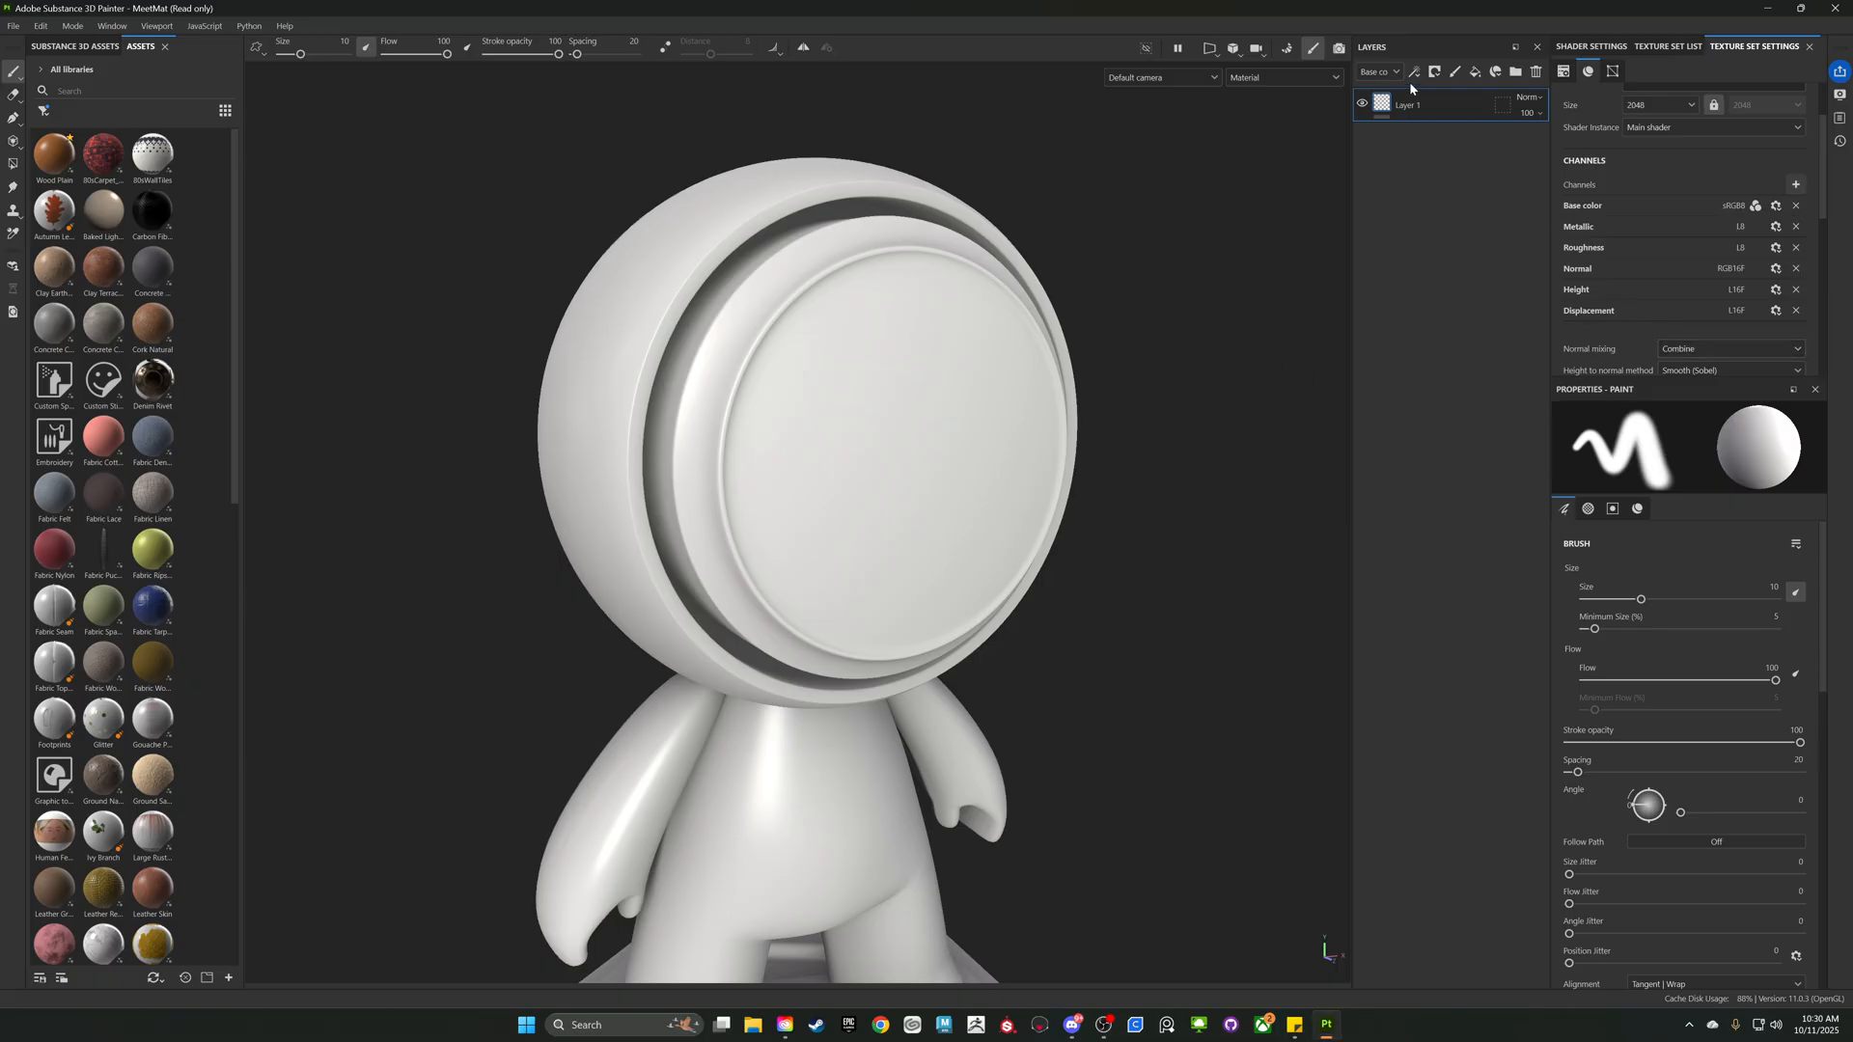
- Add a fill layer above Layer 1 and turn off its color channel
{"action": "left_click", "coordinate": [1474, 79]}
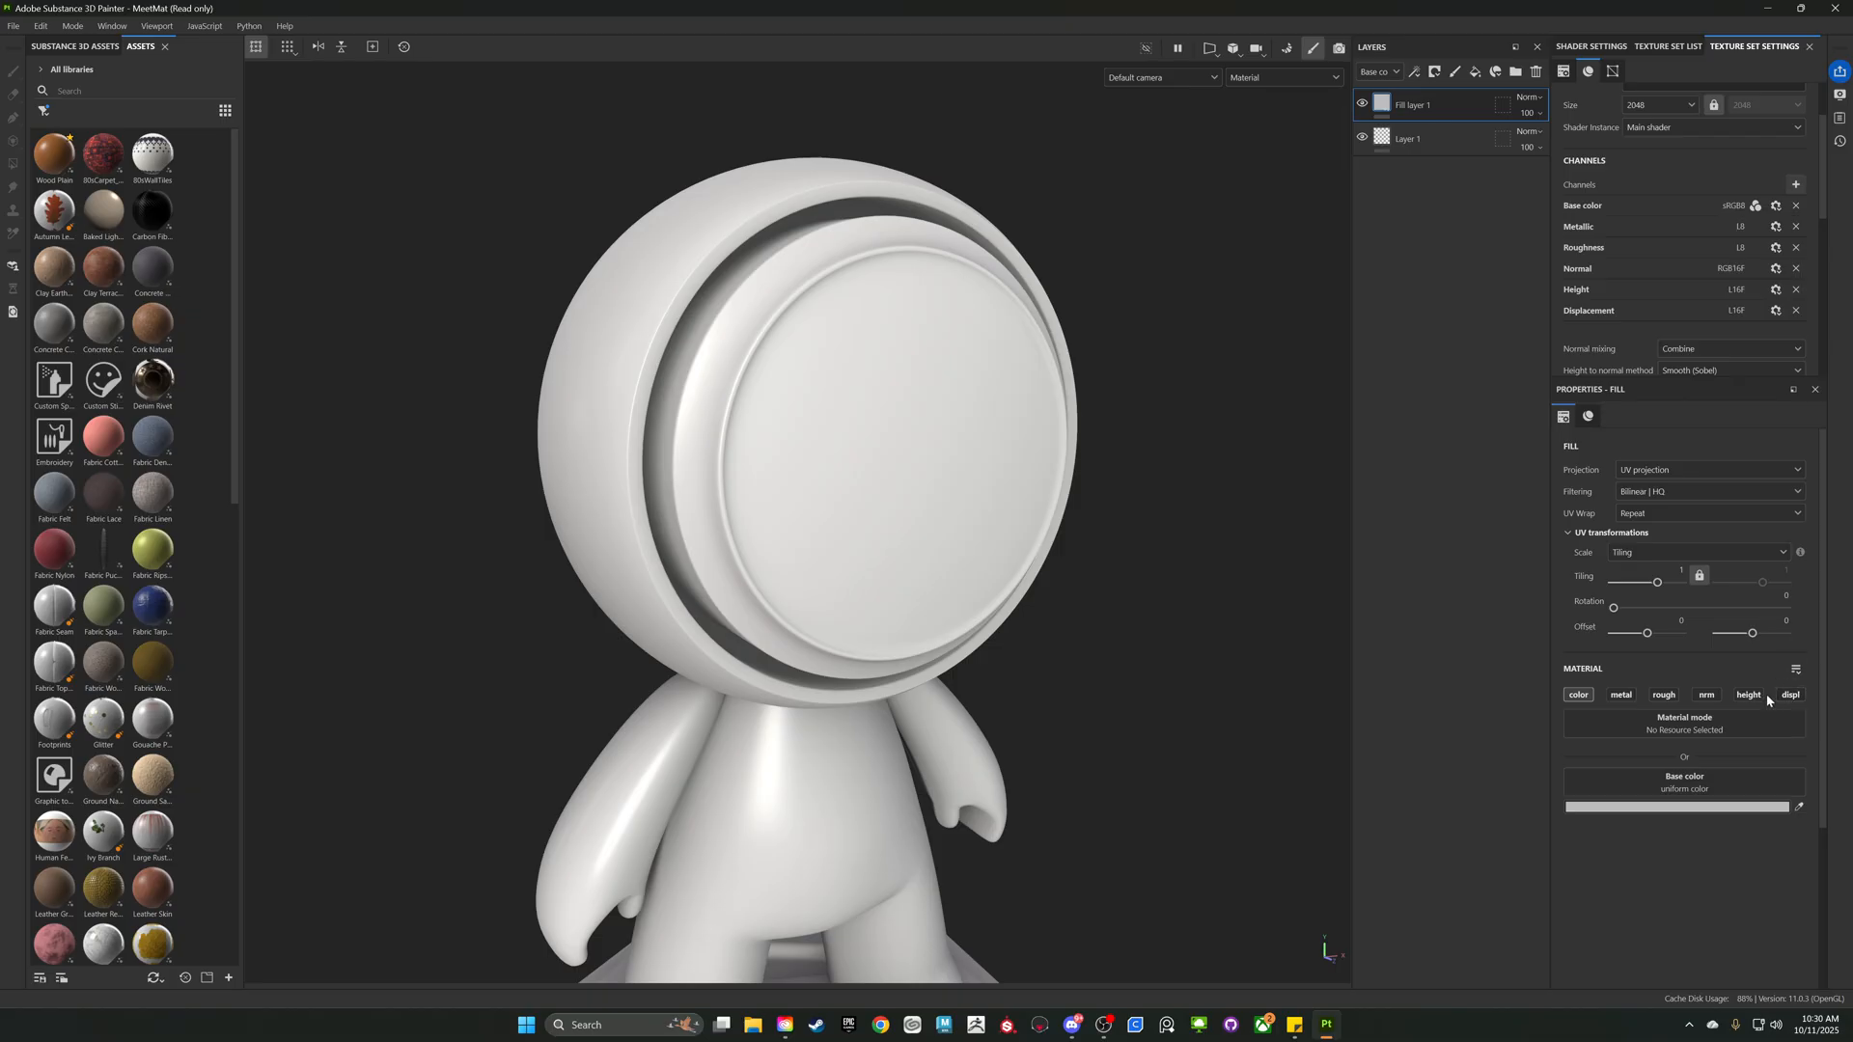
{"action": "left_click", "coordinate": [1581, 695]}
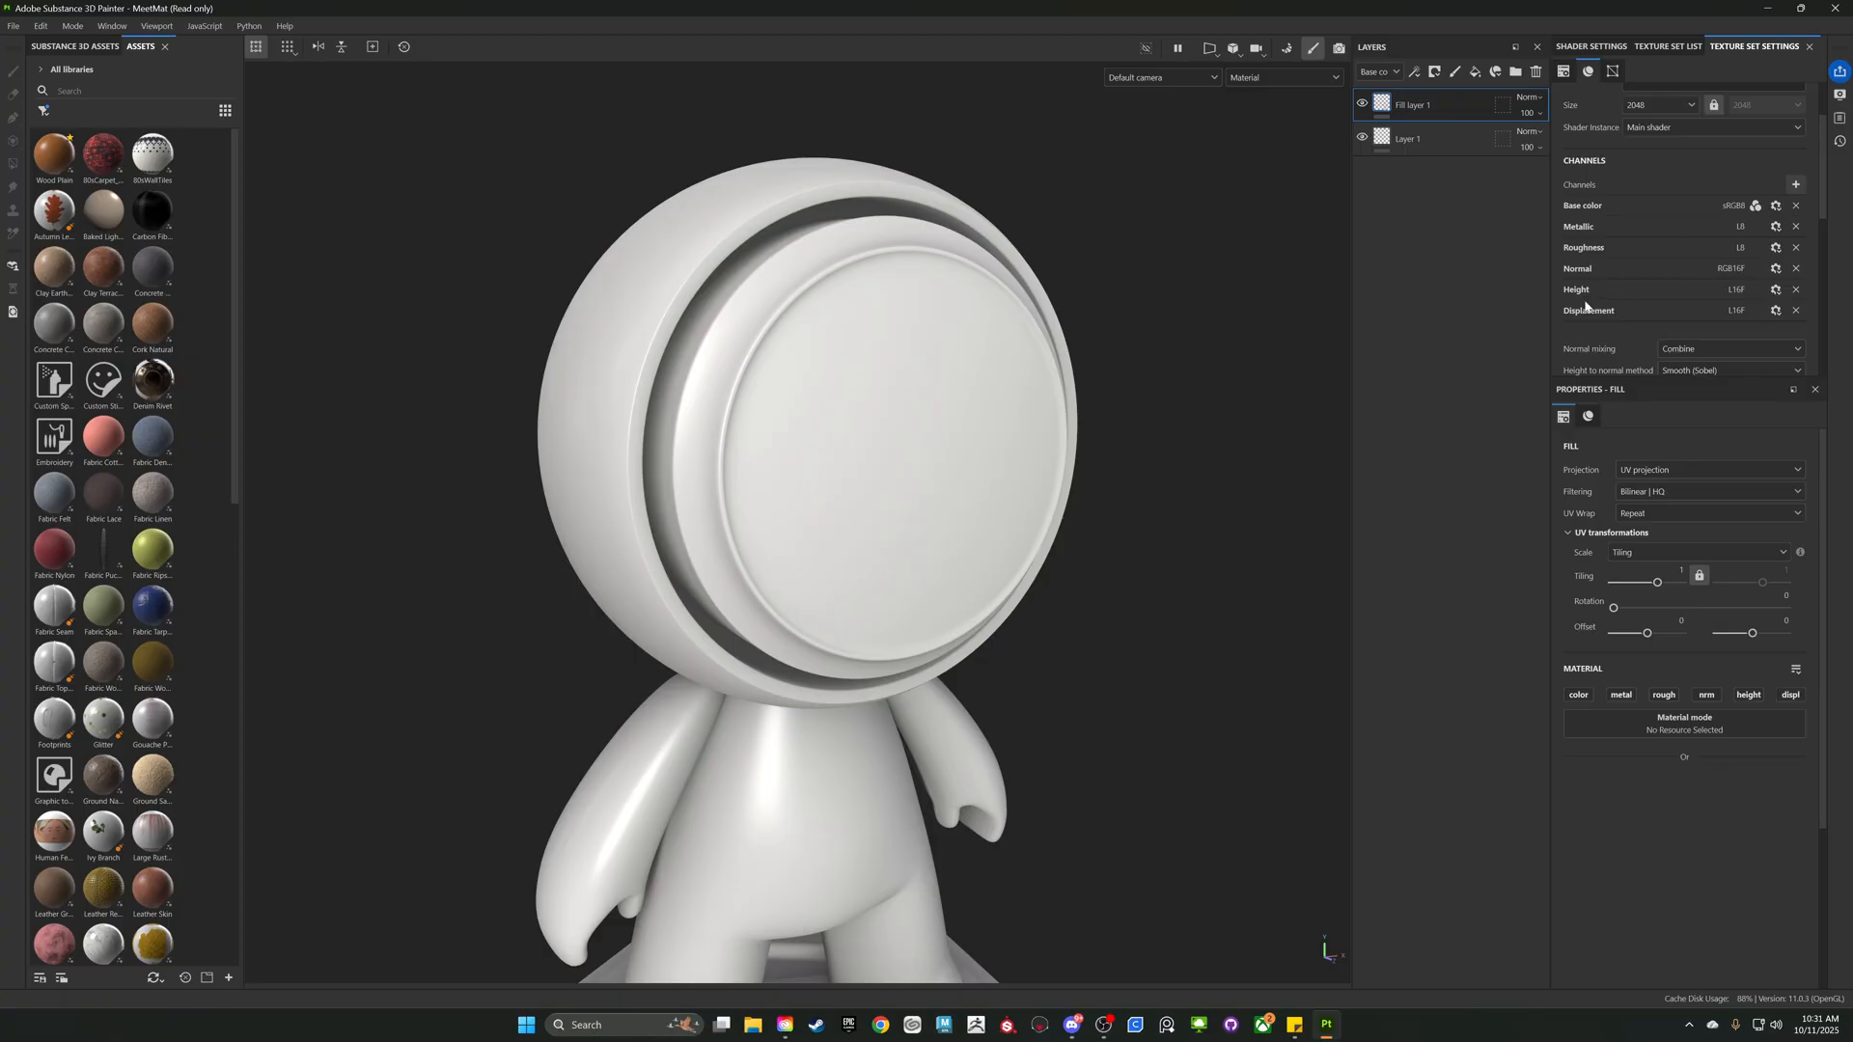
- Review the shader's displacement settings and examine the character's head, body and base from several angles
{"action": "left_click", "coordinate": [1588, 46]}
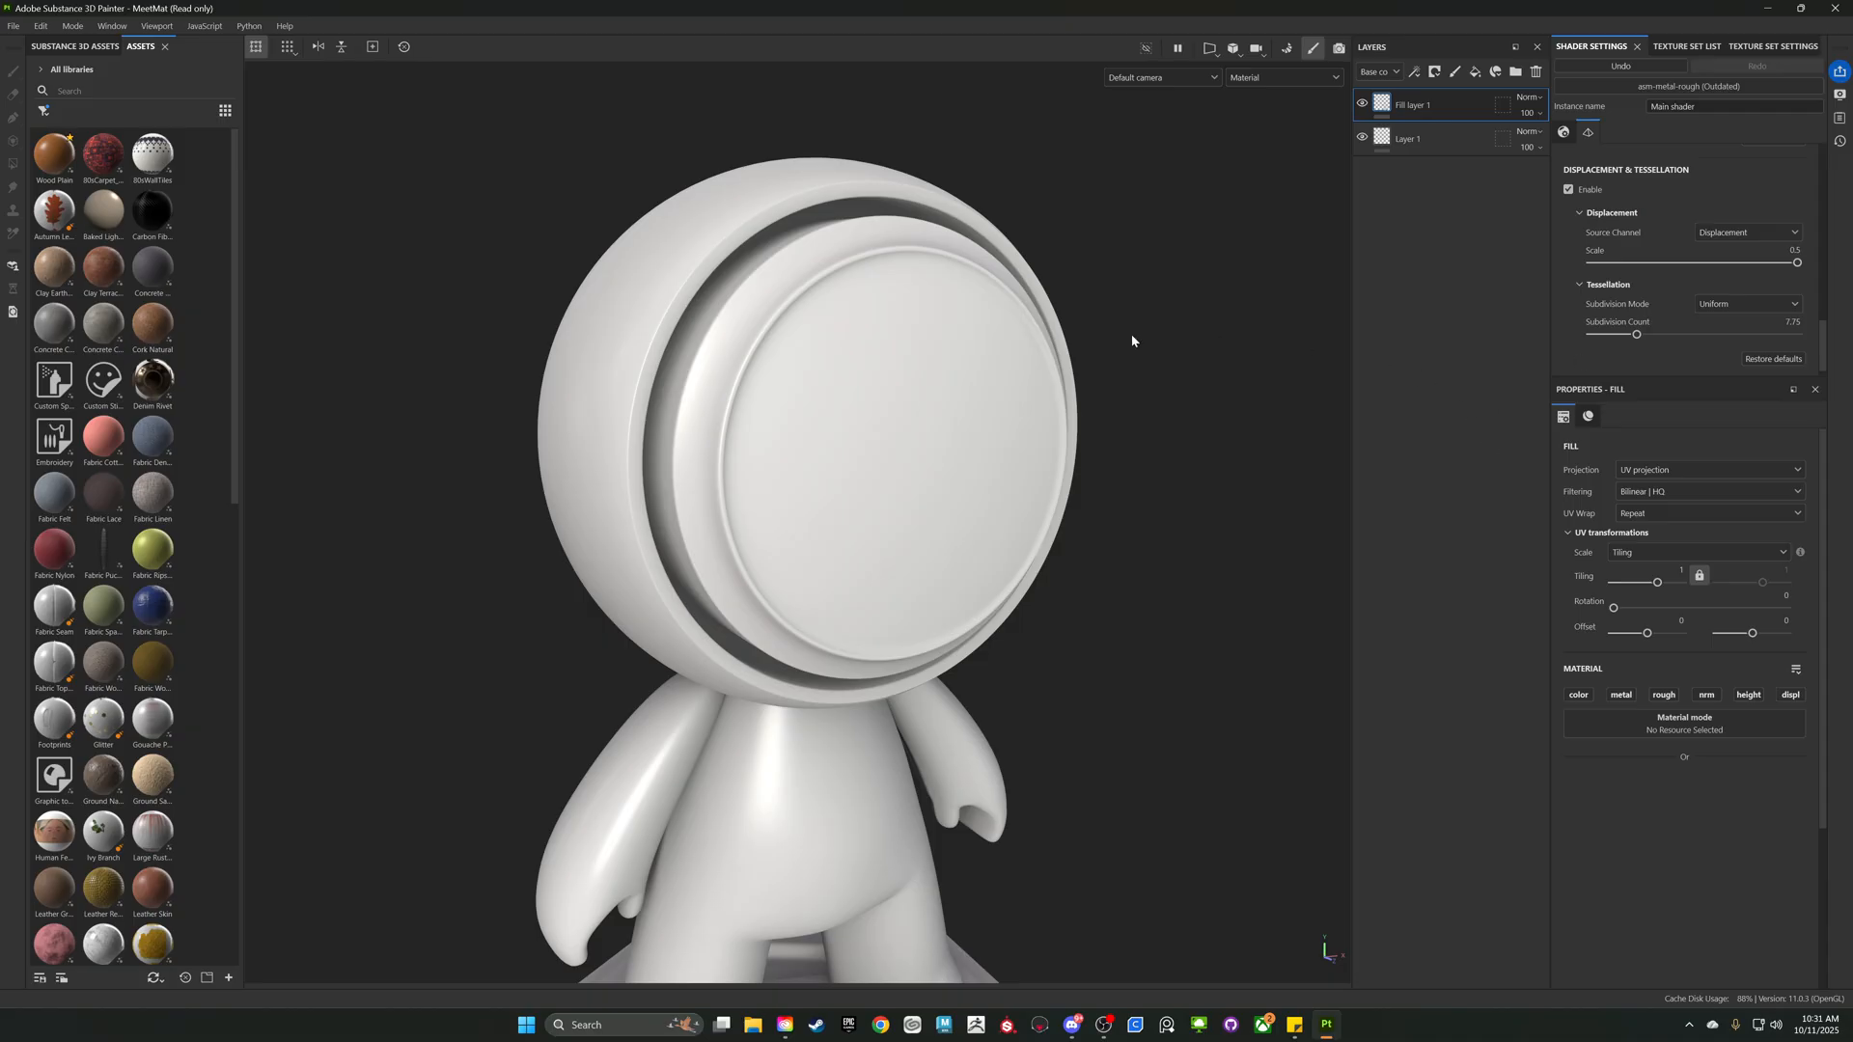
{"action": "left_click_drag", "start_coordinate": [1008, 248], "coordinate": [1033, 281], "text": "alt"}
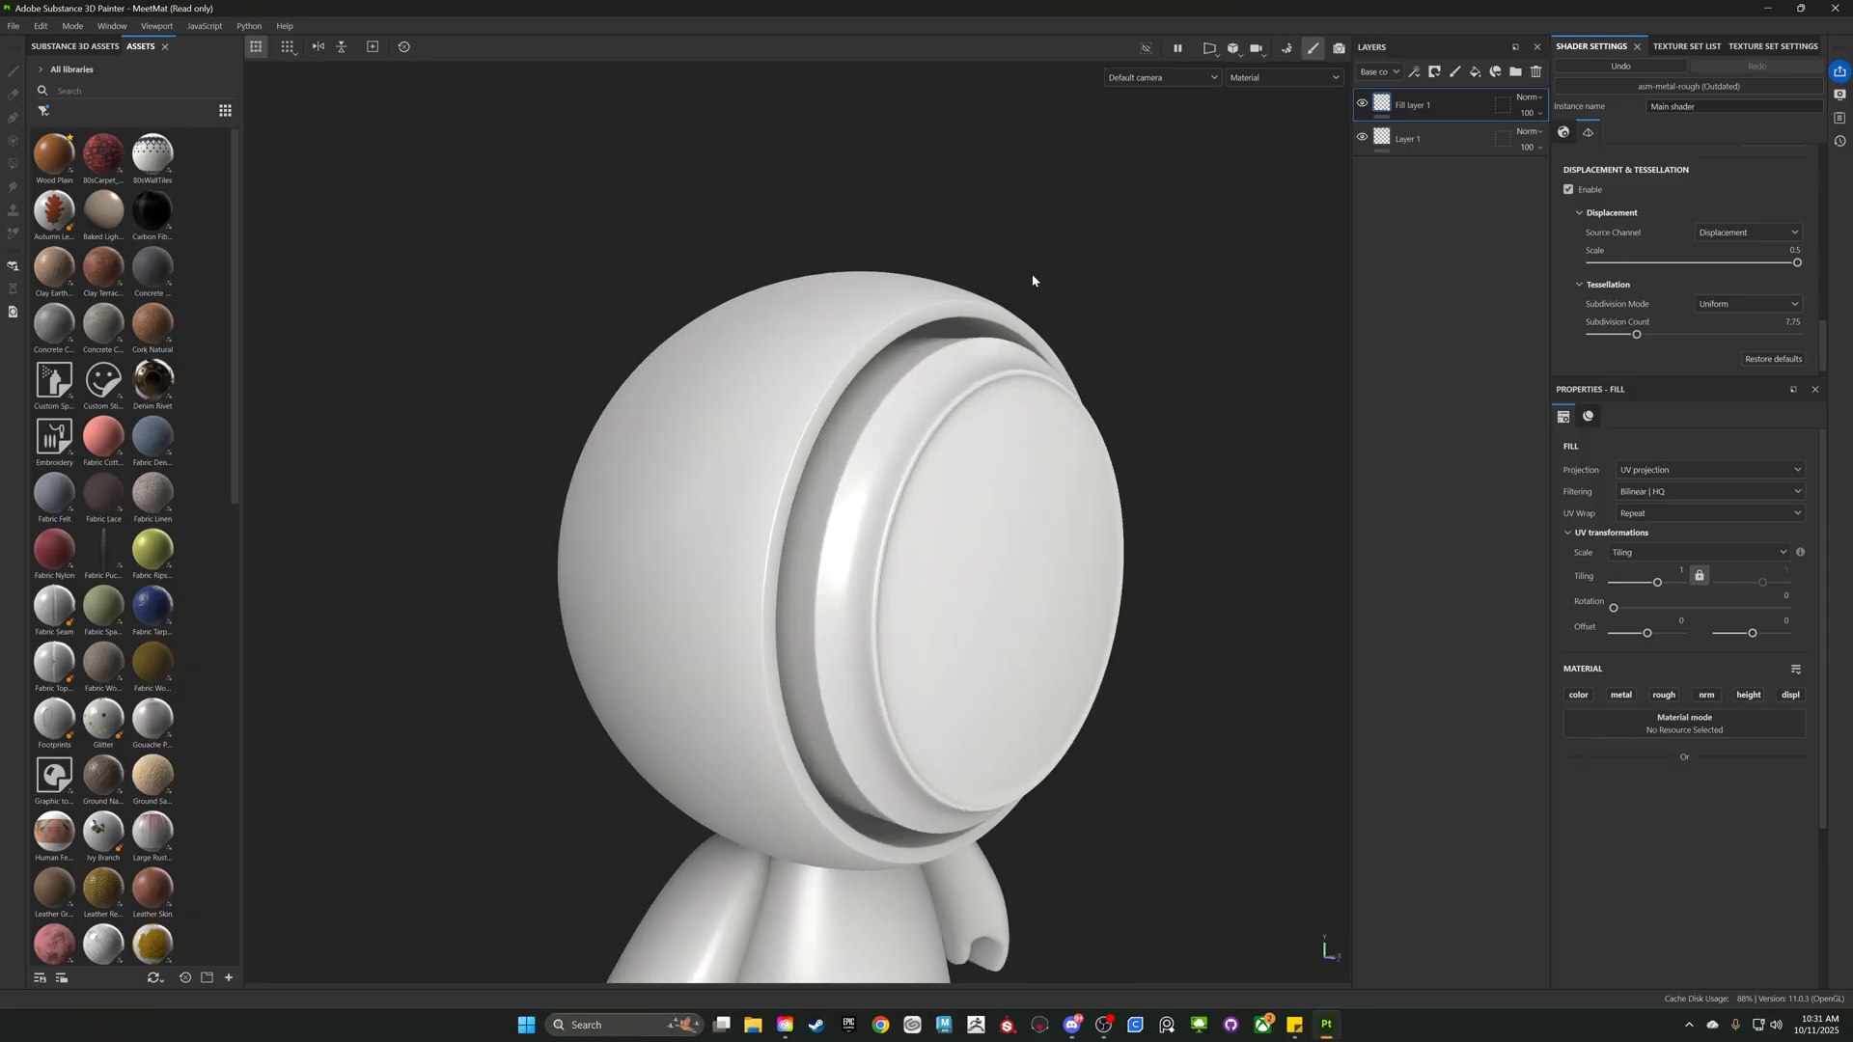
{"action": "right_click_drag", "start_coordinate": [1039, 279], "coordinate": [1170, 529], "text": "alt"}
{"action": "middle_click_drag", "start_coordinate": [1170, 528], "coordinate": [1100, 284], "text": "alt"}
{"action": "left_click_drag", "start_coordinate": [1100, 284], "coordinate": [1071, 393], "text": "alt"}
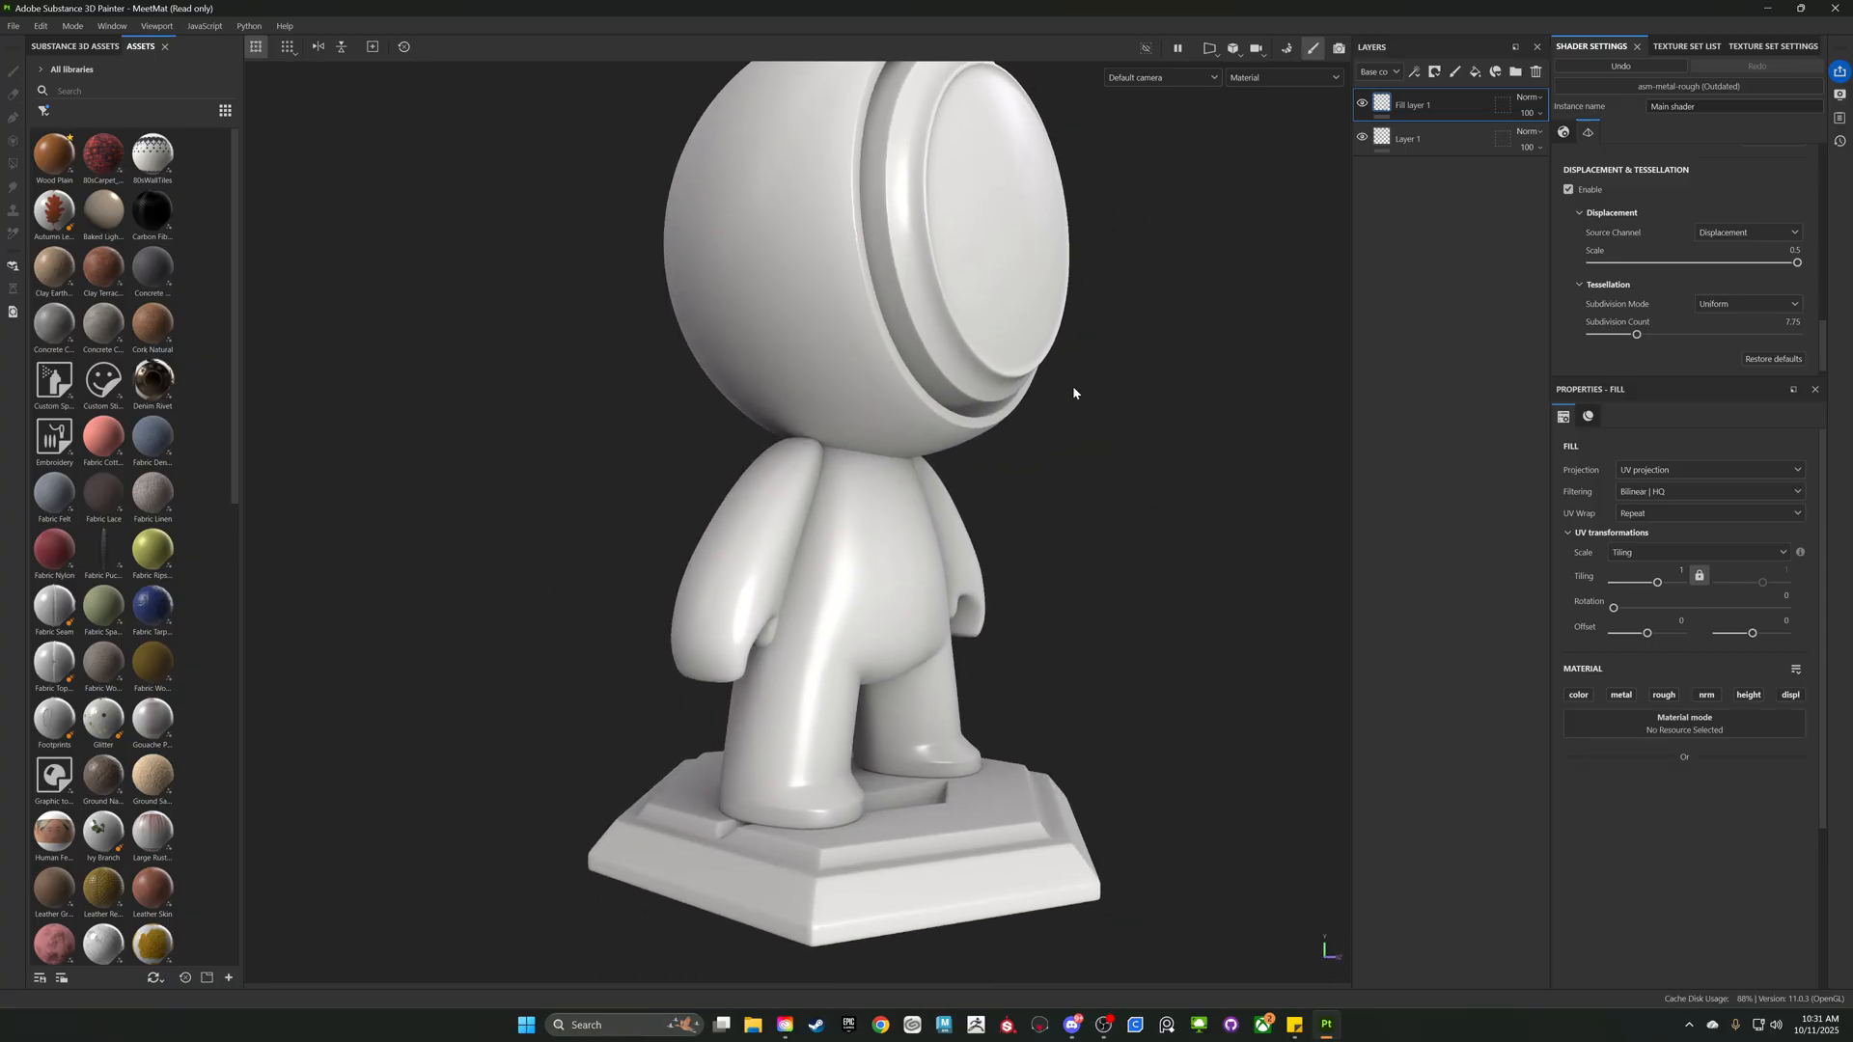
{"action": "middle_click_drag", "start_coordinate": [1071, 392], "coordinate": [1055, 627], "text": "alt"}
{"action": "left_click_drag", "start_coordinate": [984, 251], "coordinate": [1100, 289], "text": "alt"}
{"action": "middle_click_drag", "start_coordinate": [1100, 290], "coordinate": [1048, 336], "text": "alt"}
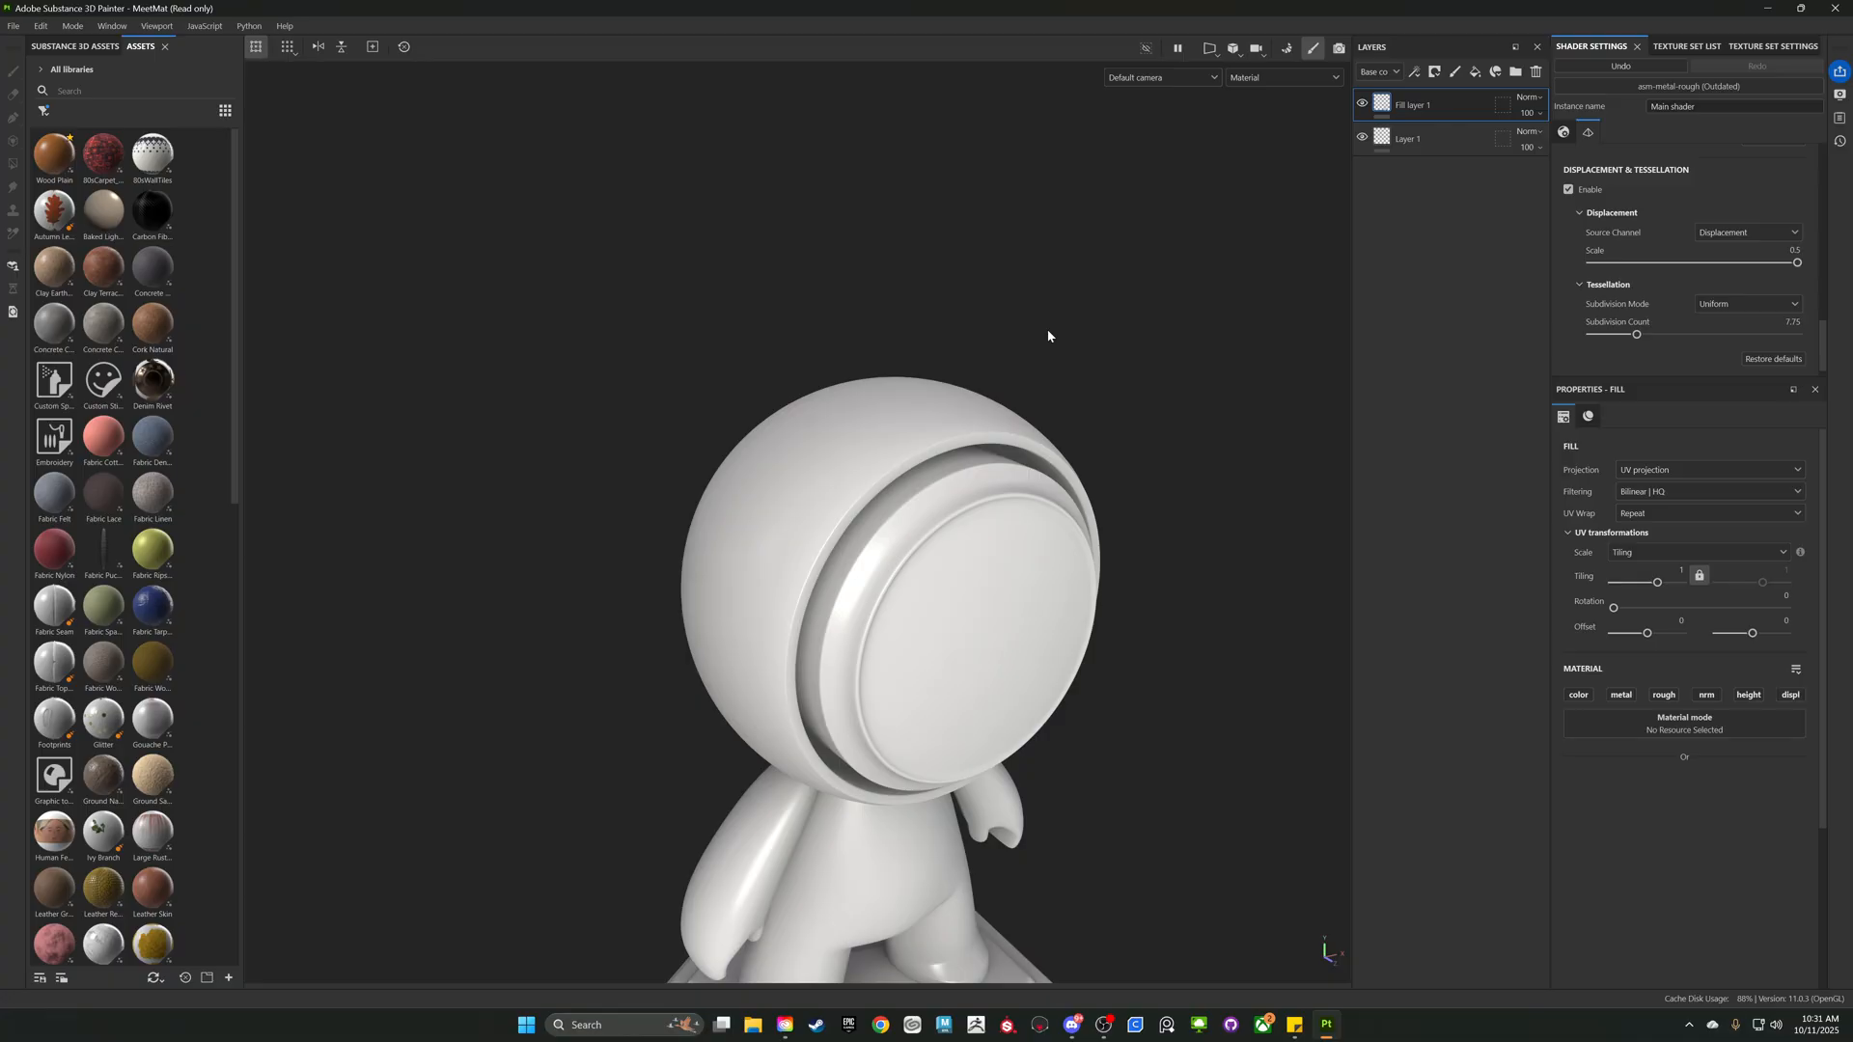
{"action": "right_click_drag", "start_coordinate": [1044, 303], "coordinate": [991, 316], "text": "alt"}
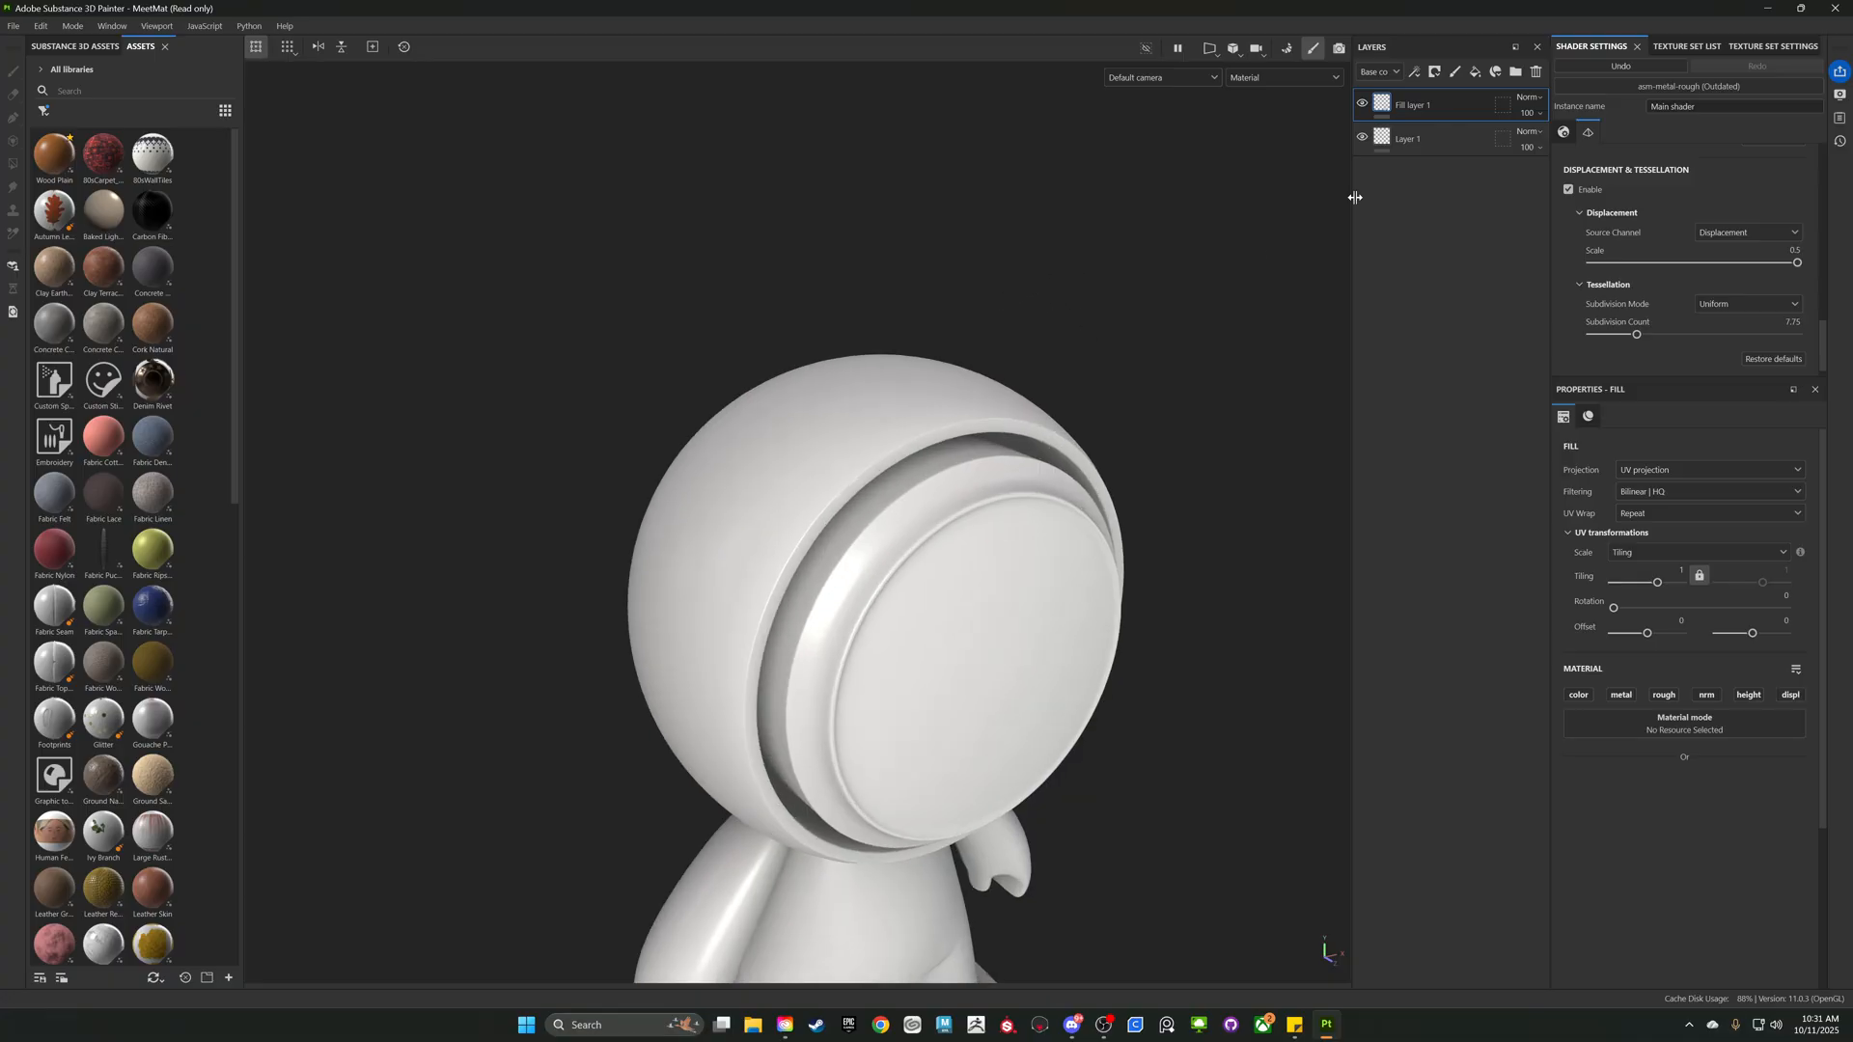
{"action": "left_click", "coordinate": [1116, 289]}
- Delete both Fill layer 1 and Layer 1 from the layer stack
{"action": "left_click", "coordinate": [1463, 109]}
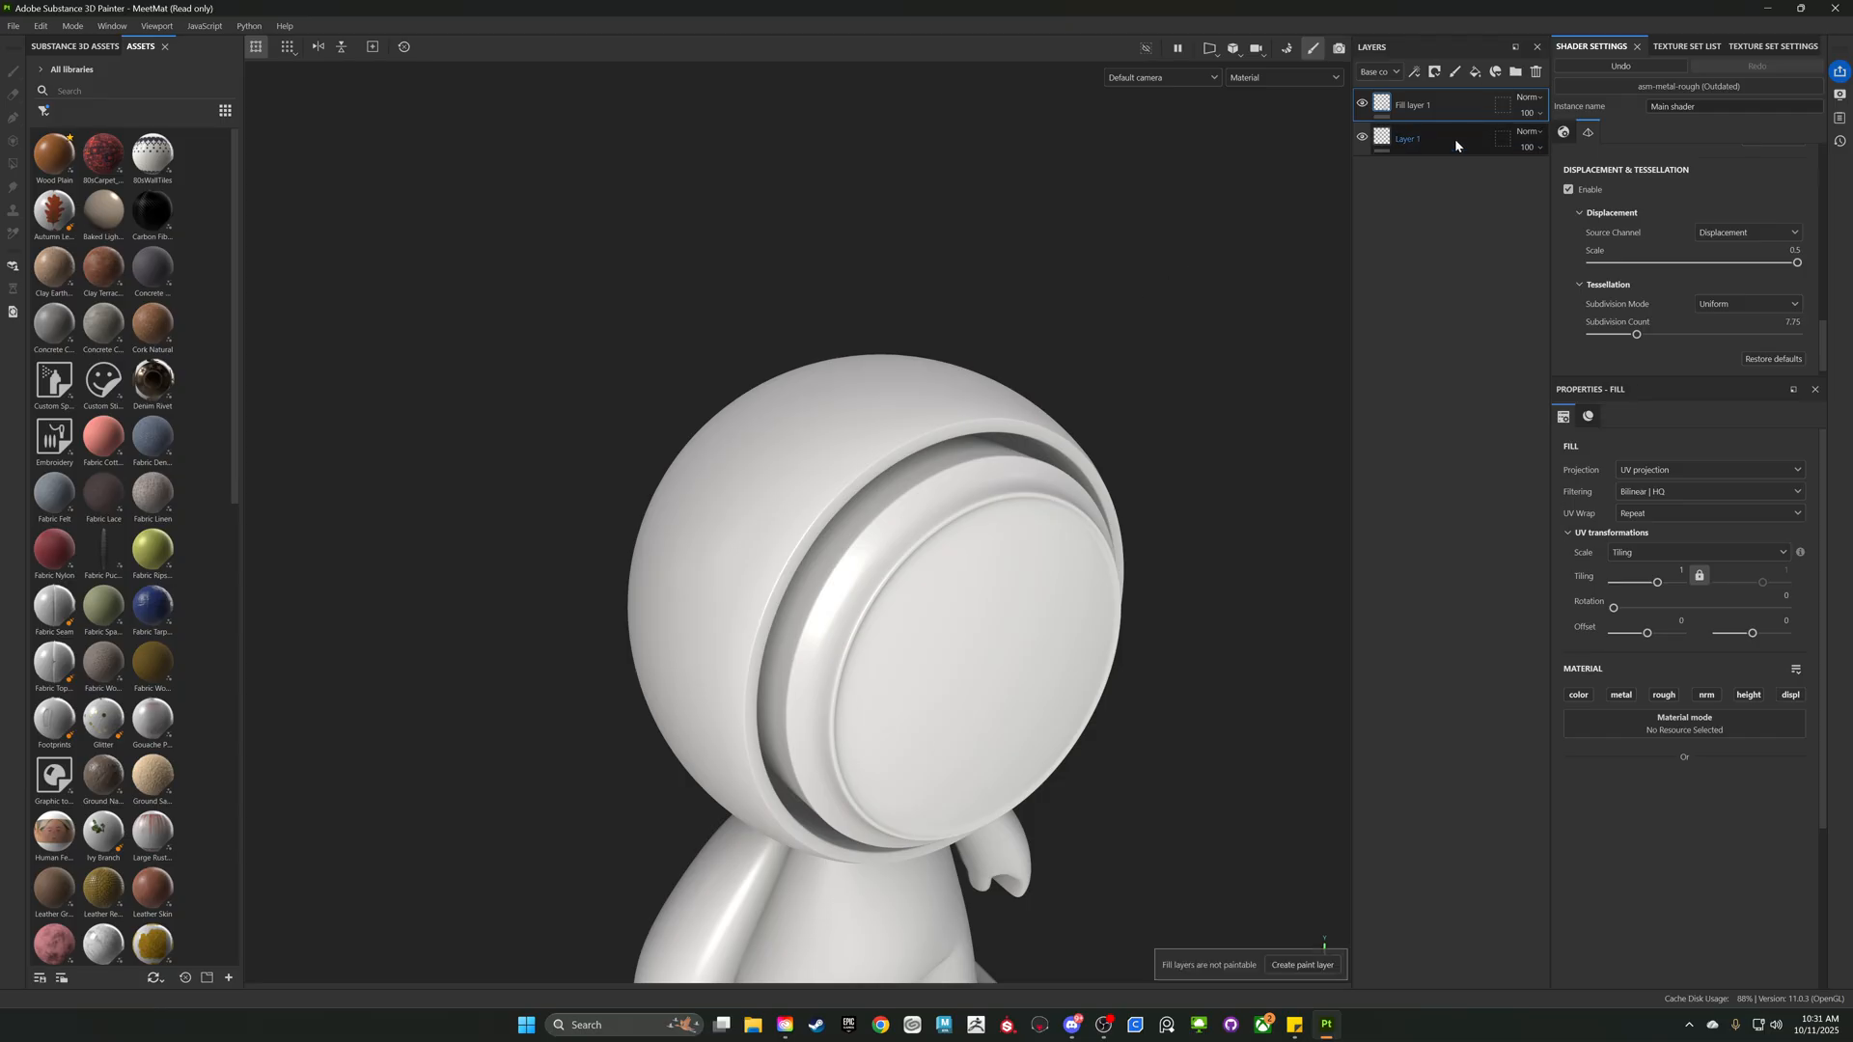
{"action": "left_click", "coordinate": [1456, 139], "text": "shift"}
{"action": "key", "text": "Delete"}
- Create a fill layer with only the displacement channel active and set its displacement to about 0.19
{"action": "left_click_drag", "start_coordinate": [1204, 180], "coordinate": [1063, 242], "text": "alt"}
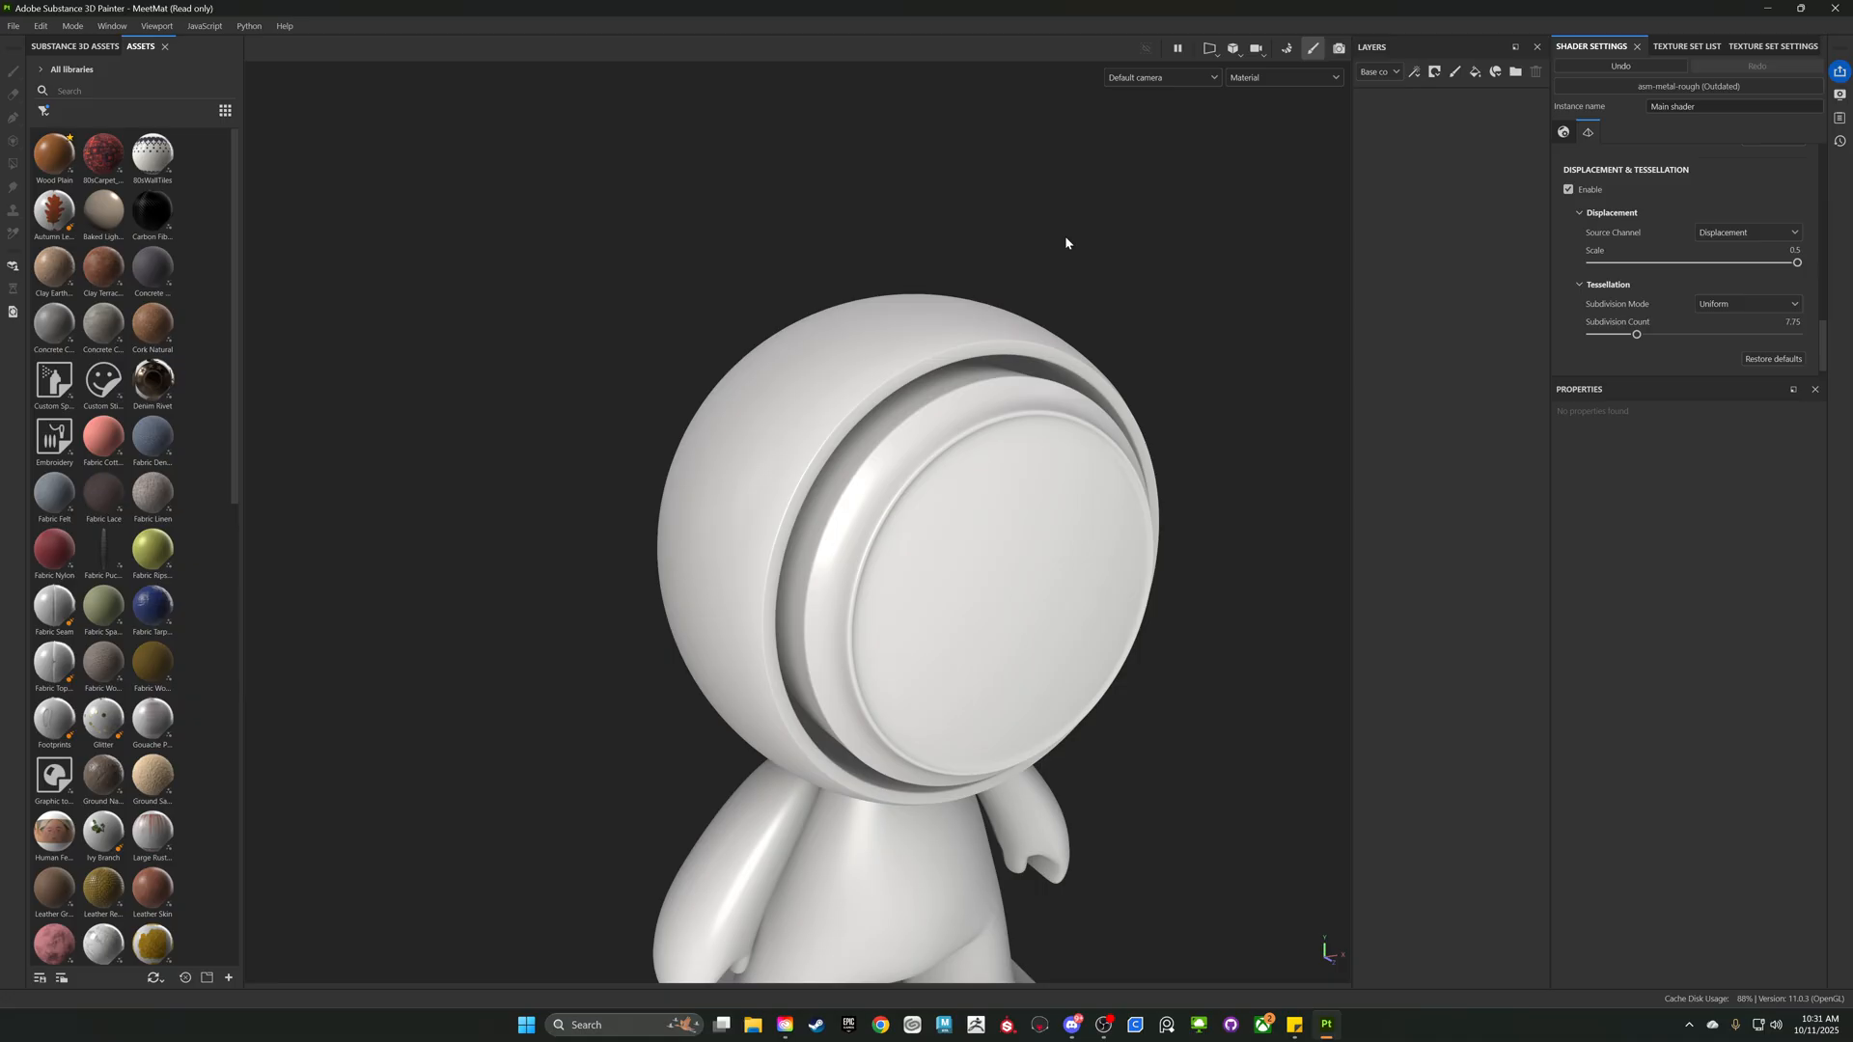
{"action": "left_click", "coordinate": [1477, 75]}
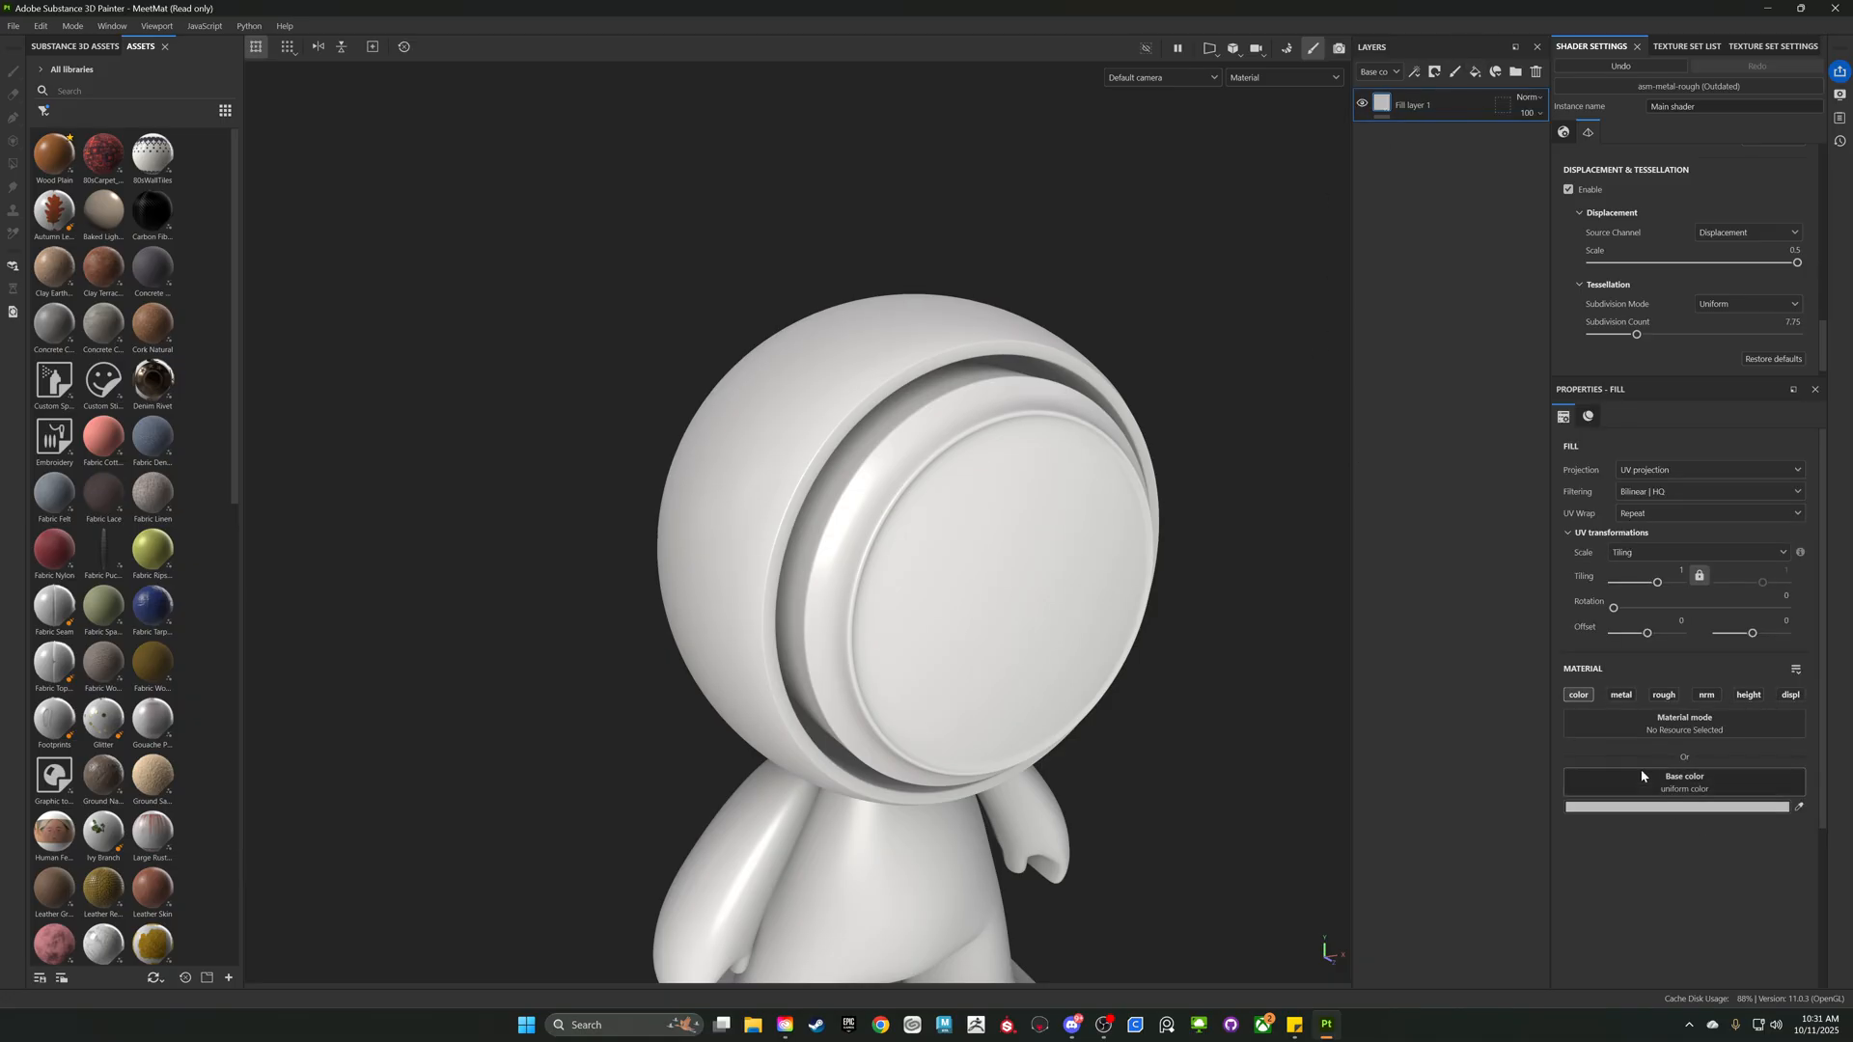
{"action": "left_click", "coordinate": [1793, 697]}
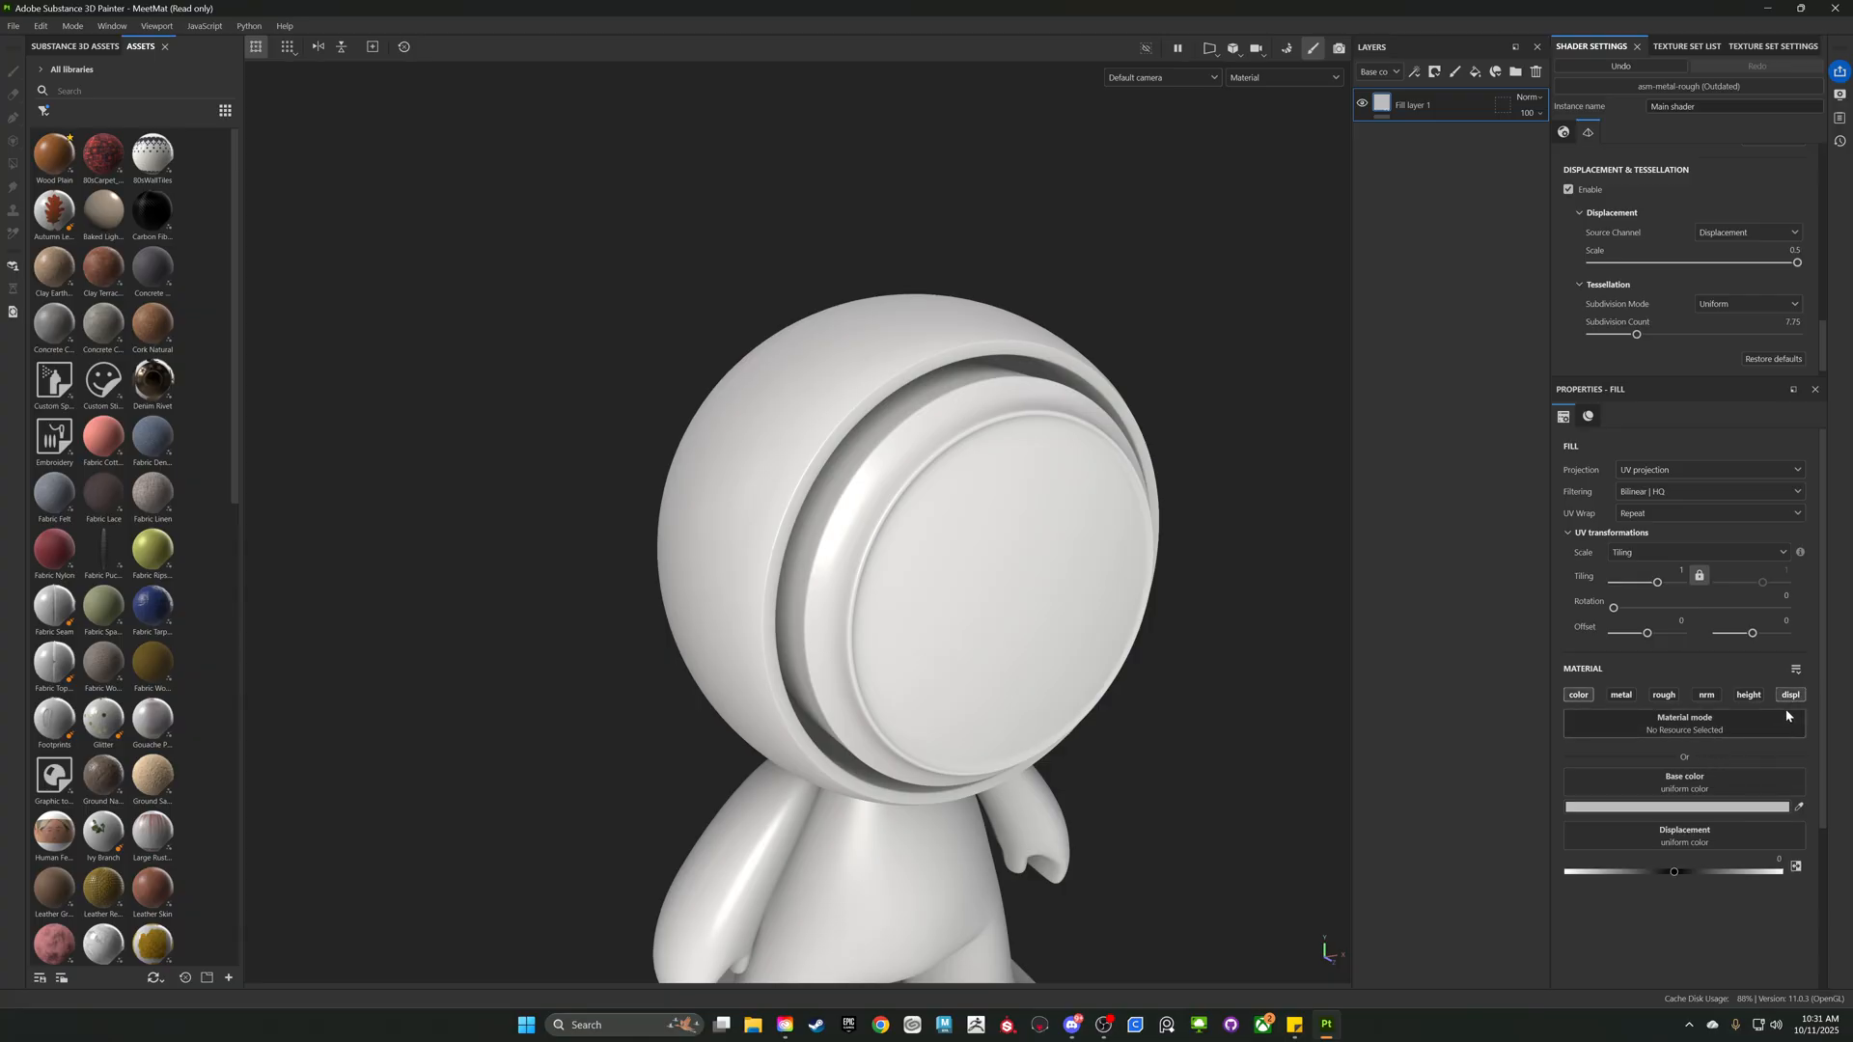
{"action": "left_click", "coordinate": [1580, 696]}
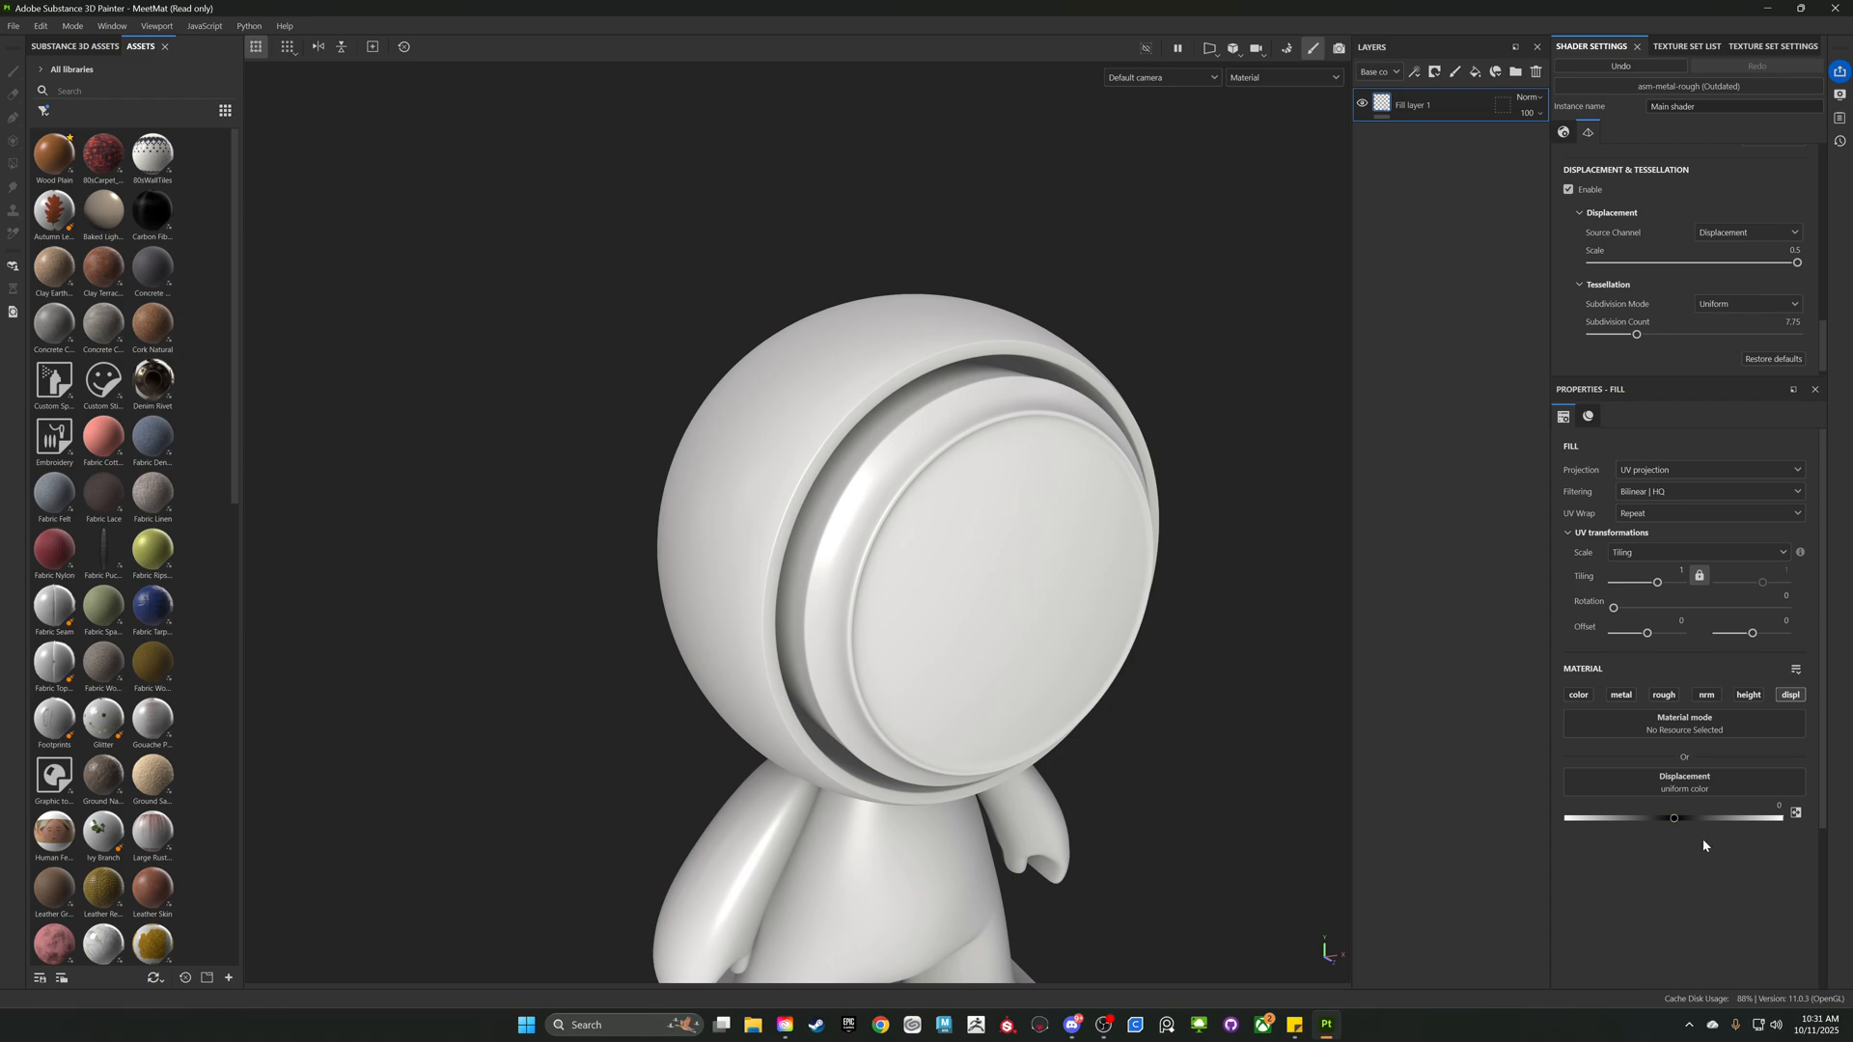
{"action": "mouse_move", "coordinate": [1671, 823]}
{"action": "left_mouse_down"}
{"action": "mouse_move", "coordinate": [1715, 838]}
{"action": "mouse_move", "coordinate": [1670, 832]}
{"action": "mouse_move", "coordinate": [1694, 831]}
{"action": "left_mouse_up"}
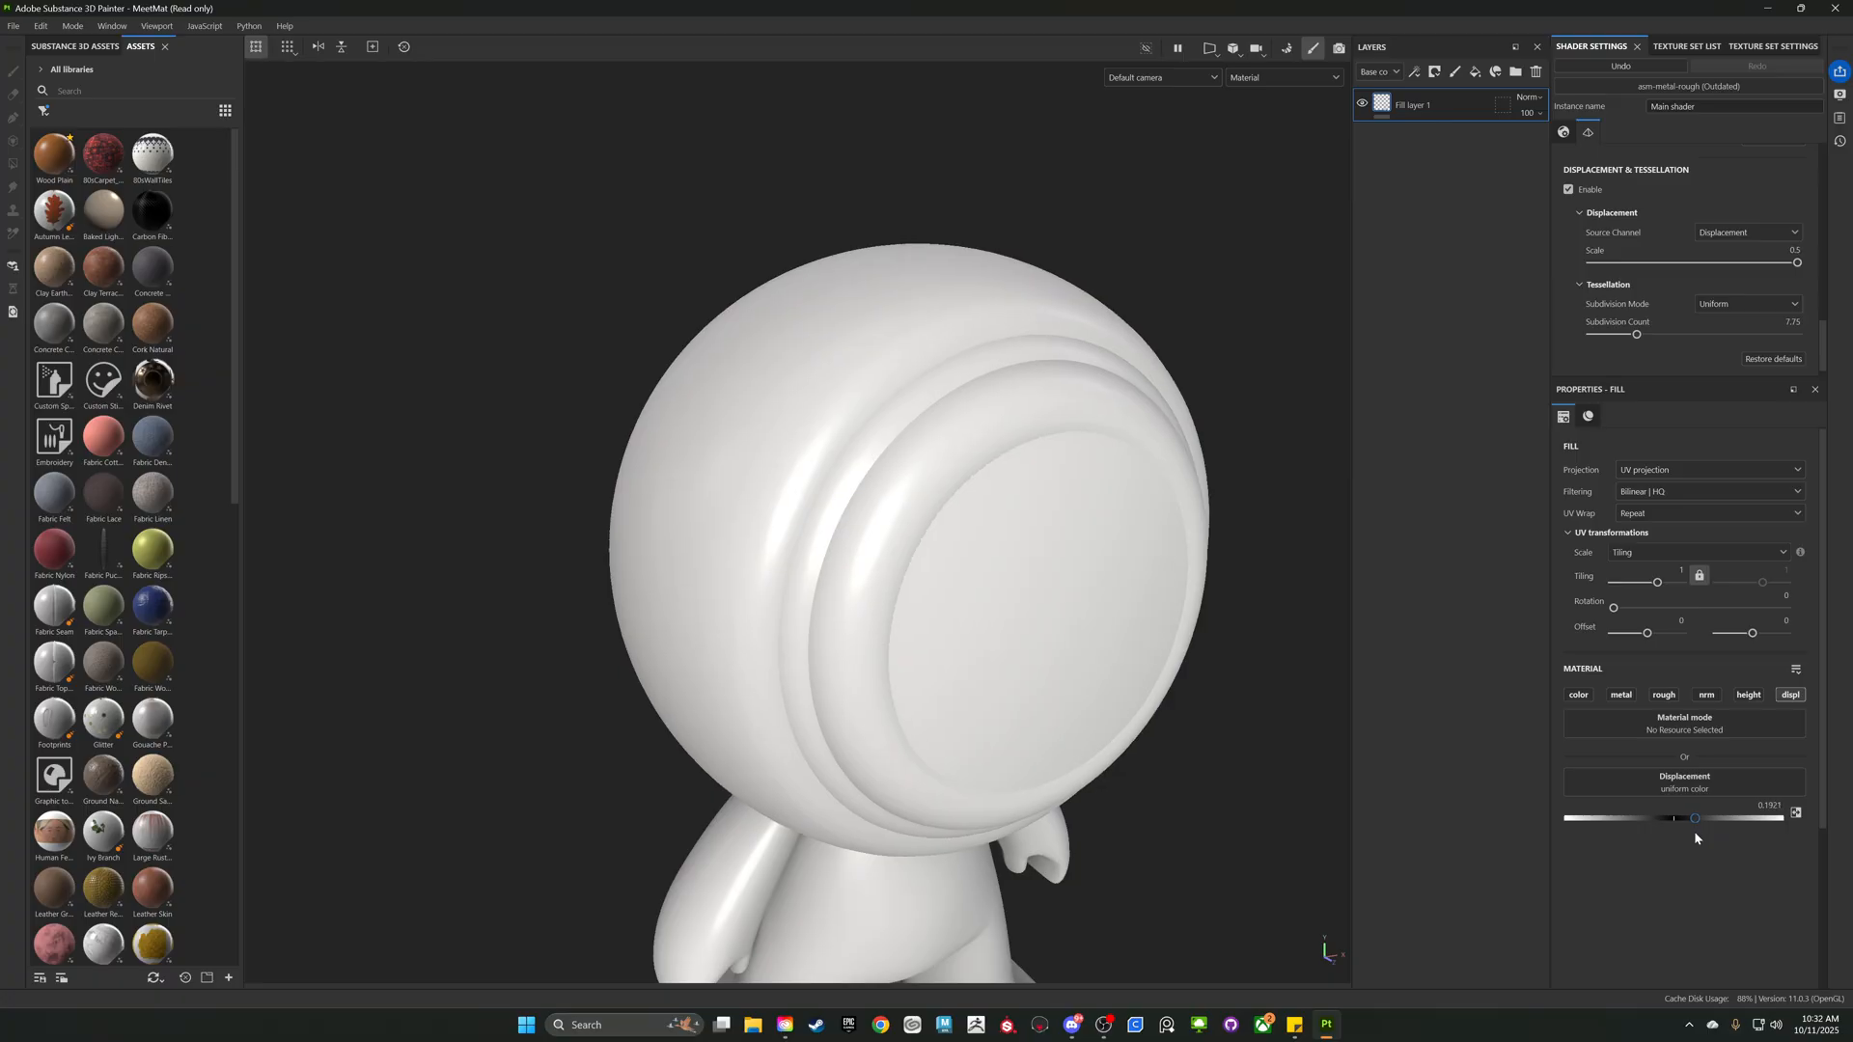
- Add a black mask to the displacement fill layer
{"action": "right_click", "coordinate": [1381, 104]}
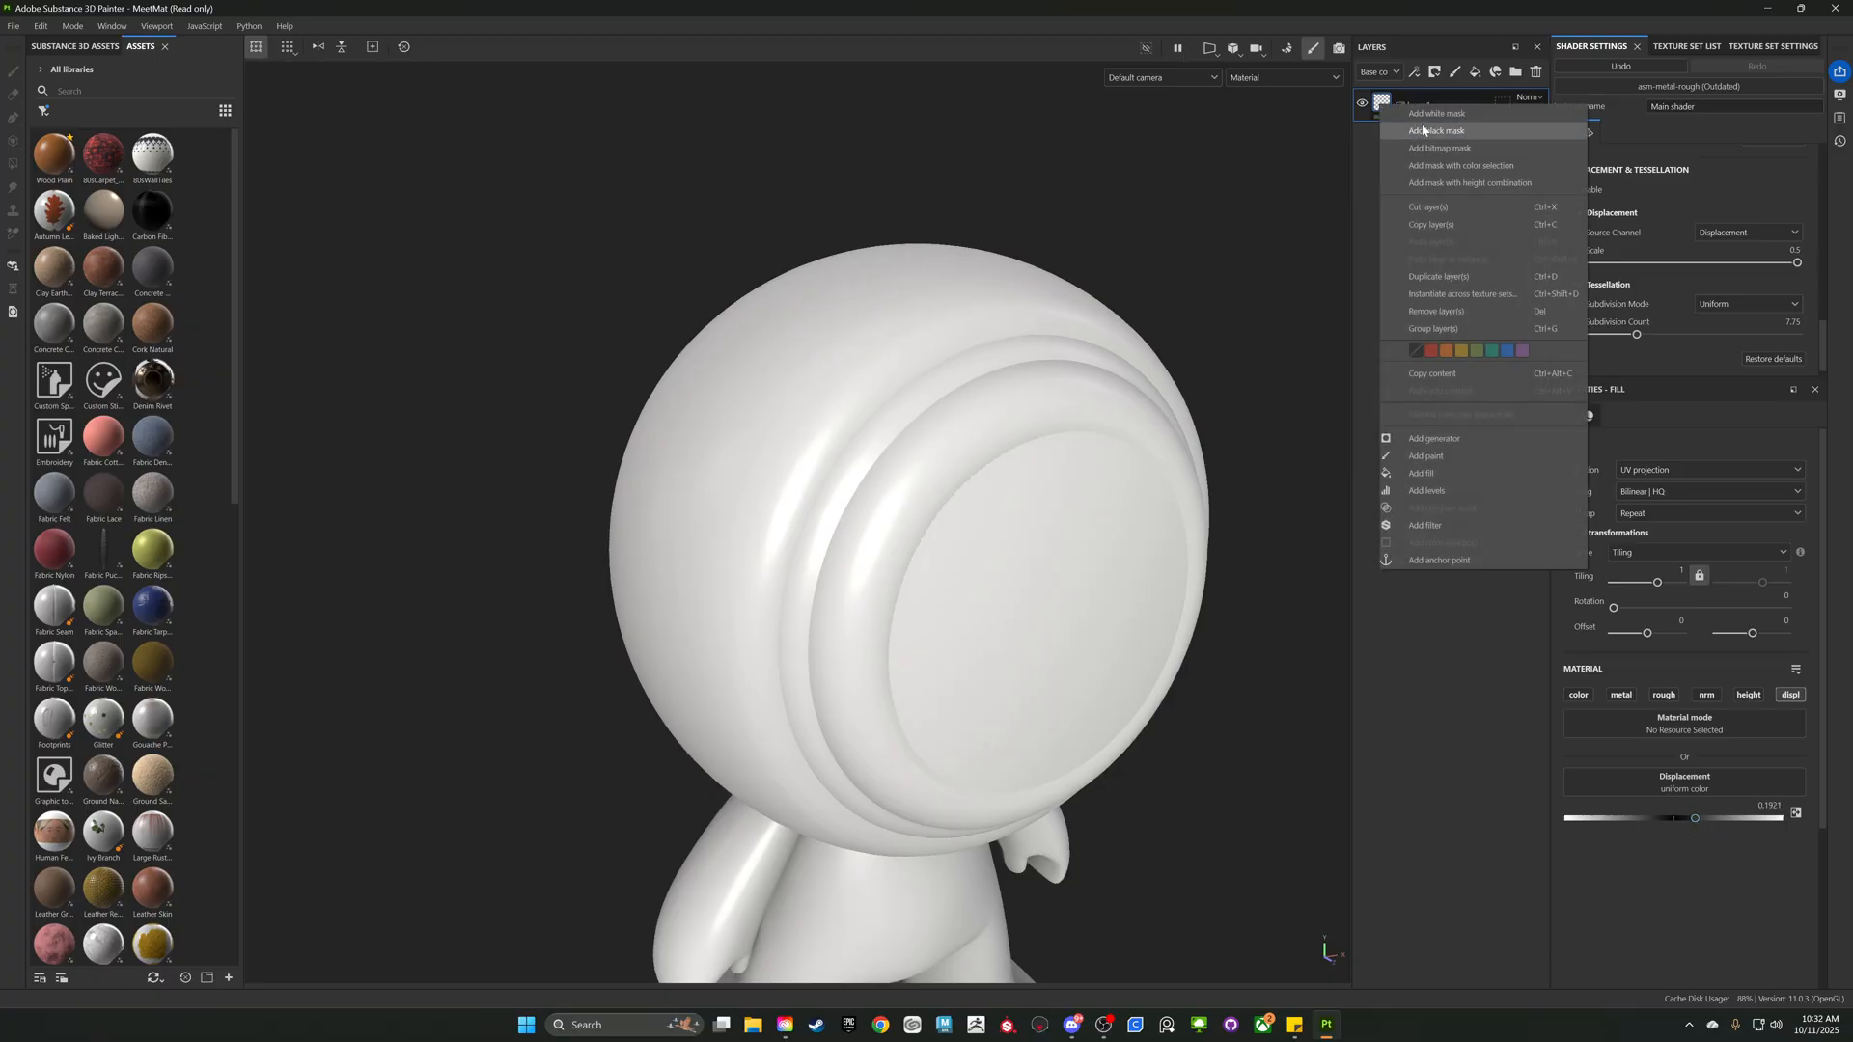
{"action": "left_click", "coordinate": [1430, 131]}
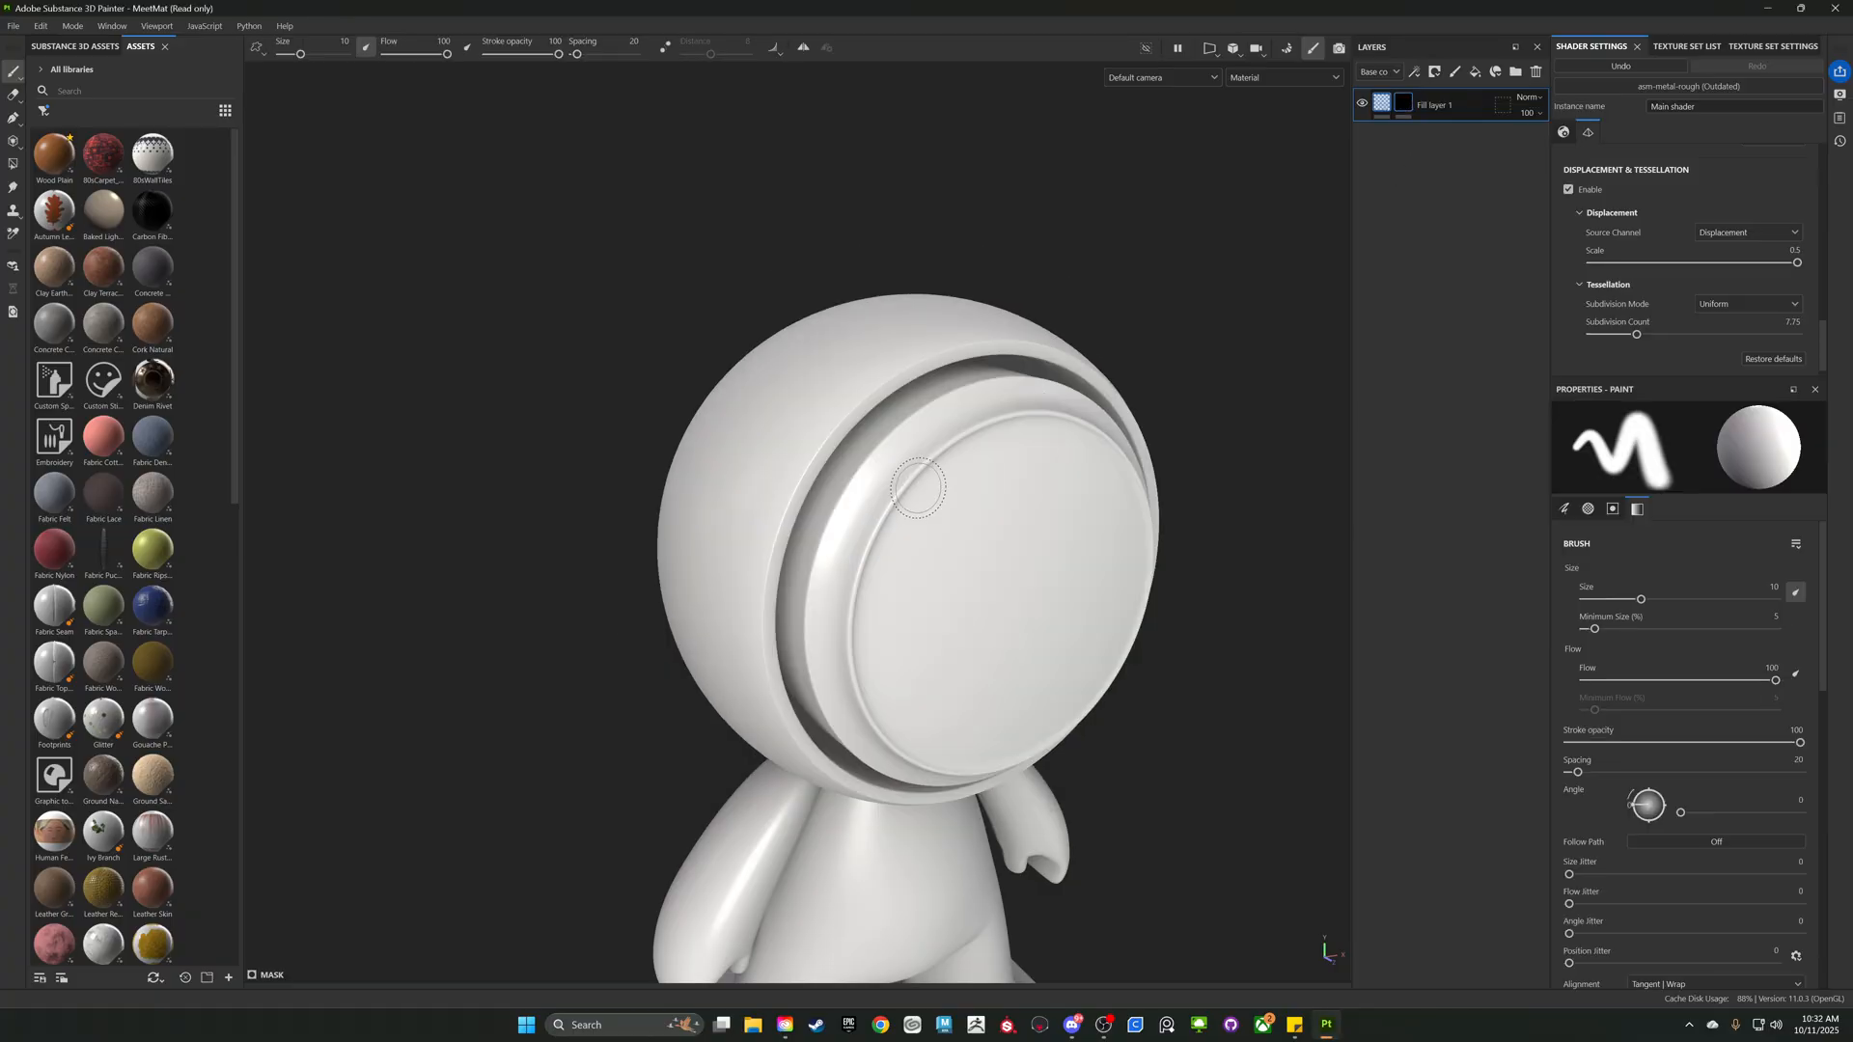
{"action": "mouse_move", "coordinate": [972, 467]}
{"action": "left_mouse_down", "text": "alt"}
{"action": "mouse_move", "coordinate": [1162, 364]}
{"action": "mouse_move", "coordinate": [1142, 329]}
{"action": "left_mouse_up", "text": "alt"}
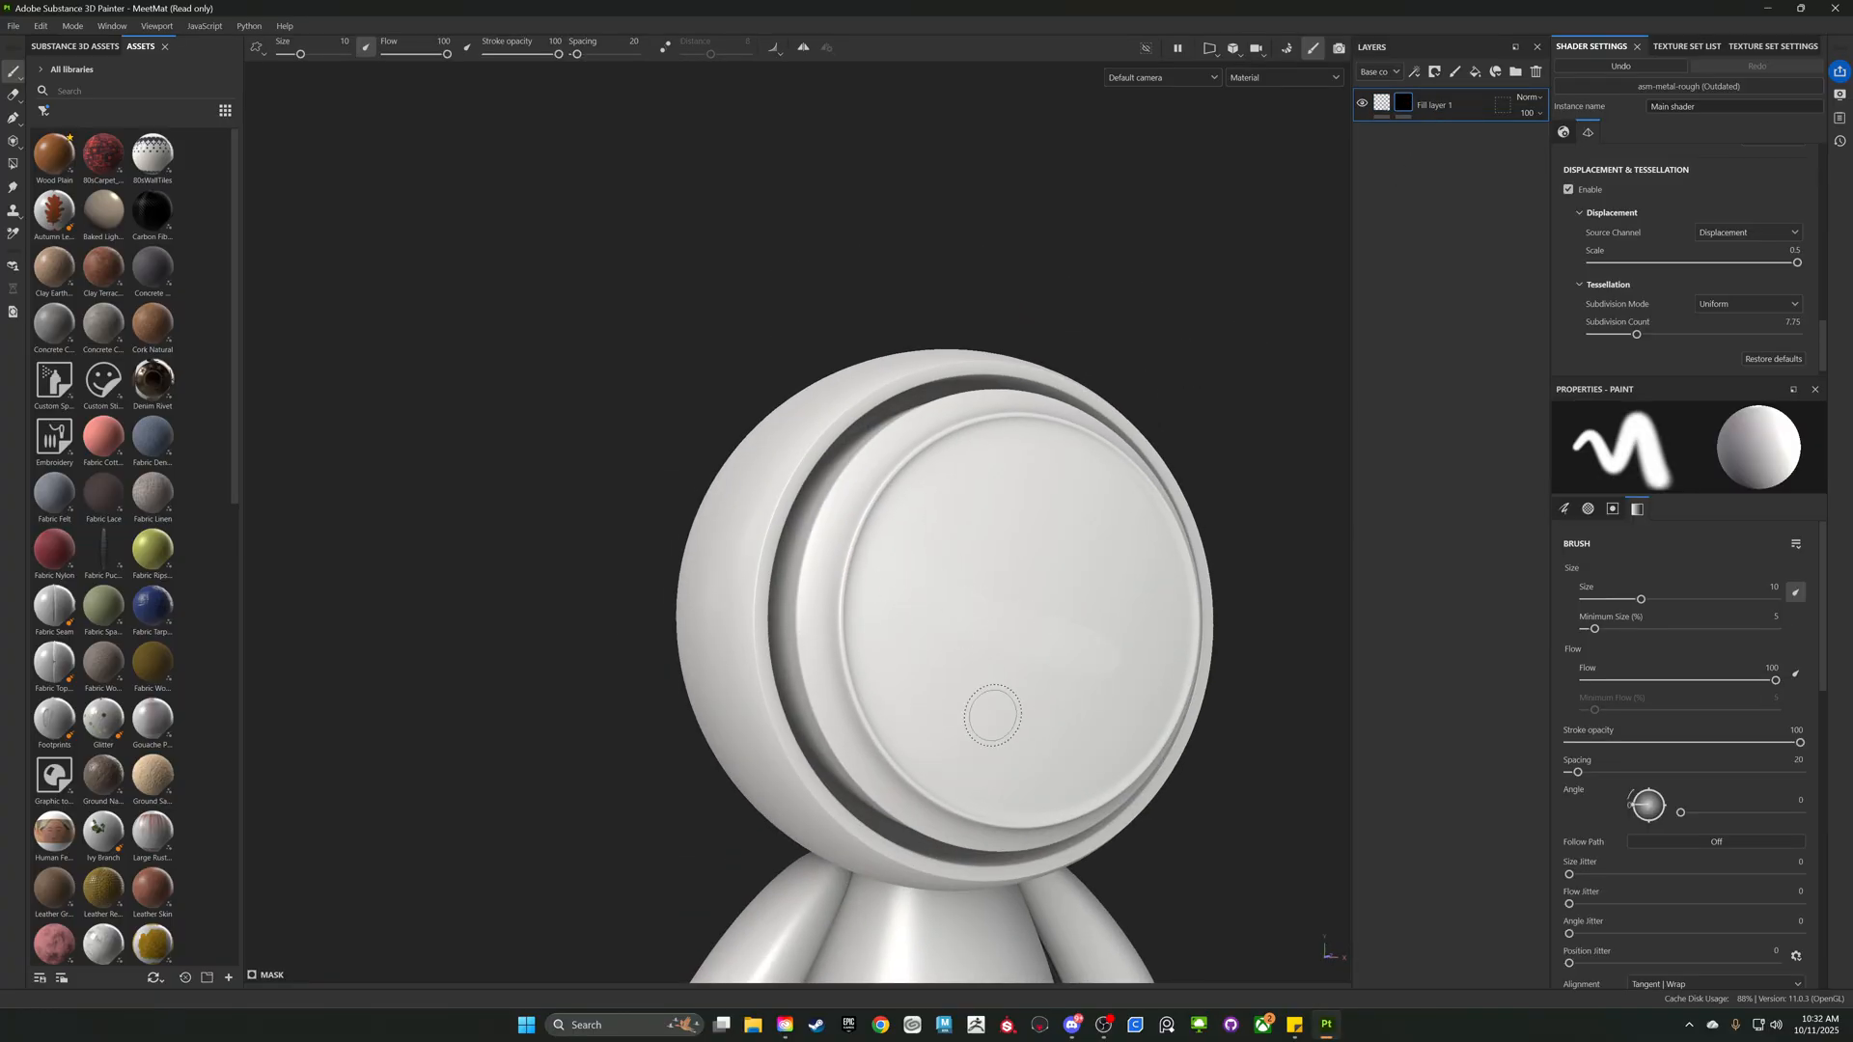
{"action": "mouse_move", "coordinate": [992, 715]}
{"action": "left_mouse_down", "text": "alt"}
{"action": "mouse_move", "coordinate": [1109, 662]}
{"action": "mouse_move", "coordinate": [1287, 670]}
{"action": "mouse_move", "coordinate": [1316, 521]}
{"action": "mouse_move", "coordinate": [1241, 528]}
{"action": "mouse_move", "coordinate": [1178, 802]}
{"action": "mouse_move", "coordinate": [902, 811]}
{"action": "mouse_move", "coordinate": [748, 664]}
{"action": "mouse_move", "coordinate": [956, 513]}
{"action": "mouse_move", "coordinate": [1199, 579]}
{"action": "mouse_move", "coordinate": [1274, 728]}
{"action": "mouse_move", "coordinate": [1226, 839]}
{"action": "mouse_move", "coordinate": [1052, 714]}
{"action": "mouse_move", "coordinate": [882, 634]}
{"action": "mouse_move", "coordinate": [778, 740]}
{"action": "mouse_move", "coordinate": [541, 821]}
{"action": "mouse_move", "coordinate": [588, 591]}
{"action": "mouse_move", "coordinate": [1033, 670]}
{"action": "mouse_move", "coordinate": [930, 765]}
{"action": "mouse_move", "coordinate": [959, 628]}
{"action": "mouse_move", "coordinate": [844, 675]}
{"action": "mouse_move", "coordinate": [988, 587]}
{"action": "left_mouse_up", "text": "alt"}
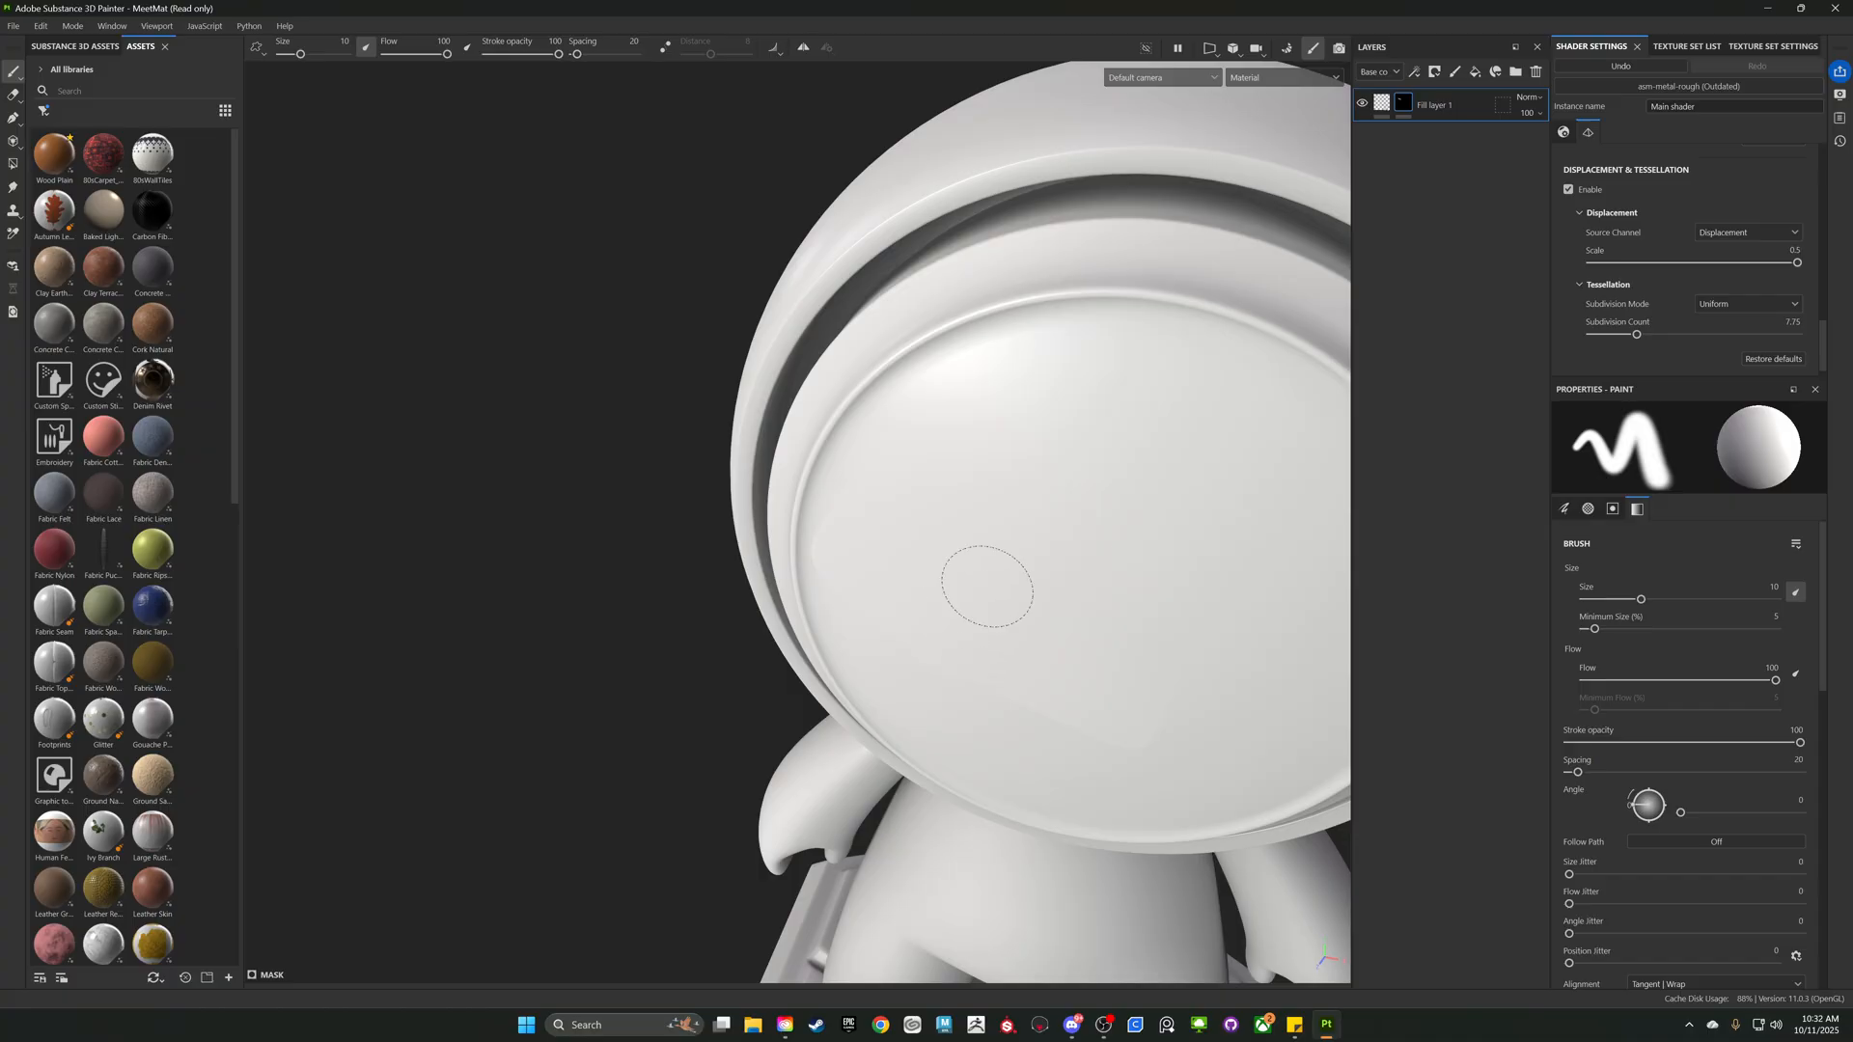
{"action": "mouse_move", "coordinate": [1043, 678]}
{"action": "left_mouse_down", "text": "alt"}
{"action": "mouse_move", "coordinate": [1208, 550]}
{"action": "mouse_move", "coordinate": [1431, 530]}
{"action": "mouse_move", "coordinate": [1138, 409]}
{"action": "mouse_move", "coordinate": [1043, 273]}
{"action": "mouse_move", "coordinate": [720, 566]}
{"action": "mouse_move", "coordinate": [1043, 646]}
{"action": "mouse_move", "coordinate": [1285, 550]}
{"action": "mouse_move", "coordinate": [1109, 633]}
{"action": "mouse_move", "coordinate": [1017, 628]}
{"action": "mouse_move", "coordinate": [1009, 488]}
{"action": "mouse_move", "coordinate": [1015, 570]}
{"action": "left_mouse_up", "text": "alt"}
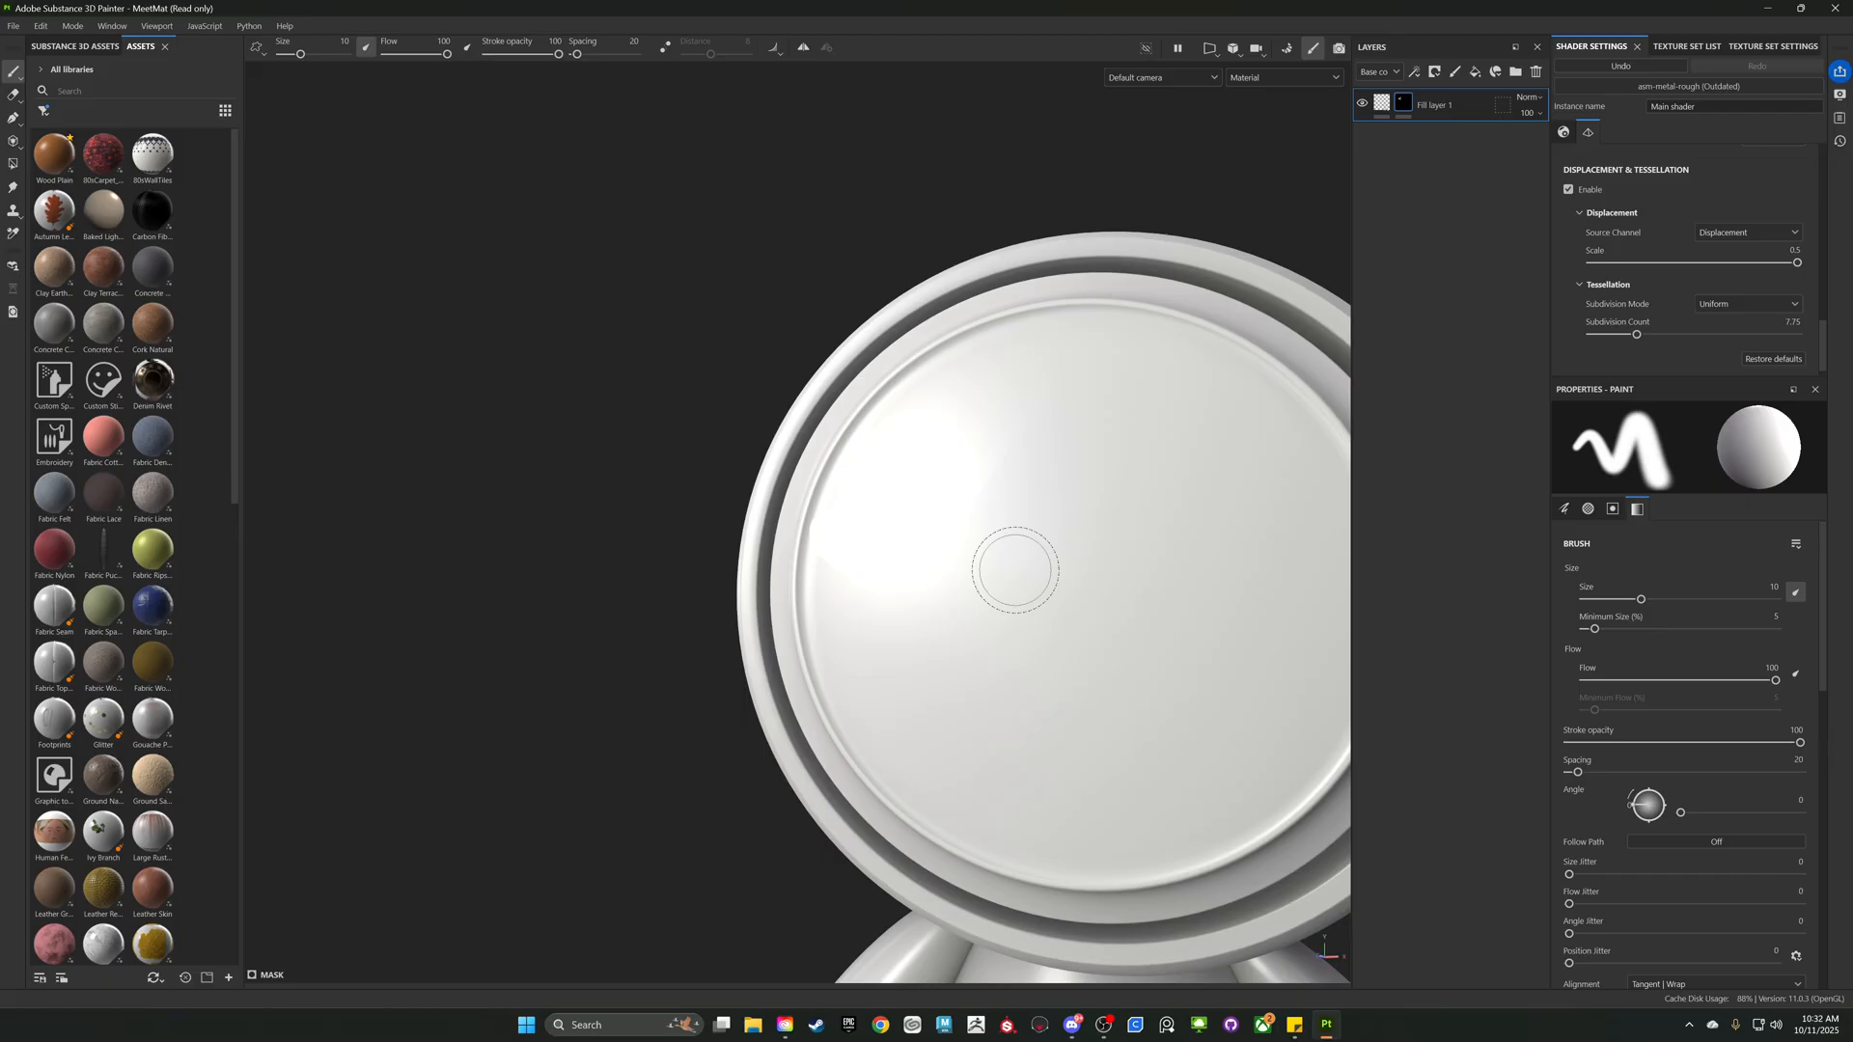
- Paint crossing test strokes on the fill layer's mask across the head's round front plate
{"action": "mouse_move", "coordinate": [1016, 570]}
{"action": "left_mouse_down", "text": "alt"}
{"action": "mouse_move", "coordinate": [1129, 538]}
{"action": "mouse_move", "coordinate": [1188, 357]}
{"action": "mouse_move", "coordinate": [1005, 389]}
{"action": "mouse_move", "coordinate": [829, 580]}
{"action": "mouse_move", "coordinate": [1195, 728]}
{"action": "mouse_move", "coordinate": [522, 472]}
{"action": "left_mouse_up", "text": "alt"}
{"action": "left_click_drag", "start_coordinate": [613, 613], "coordinate": [1007, 641], "text": "alt"}
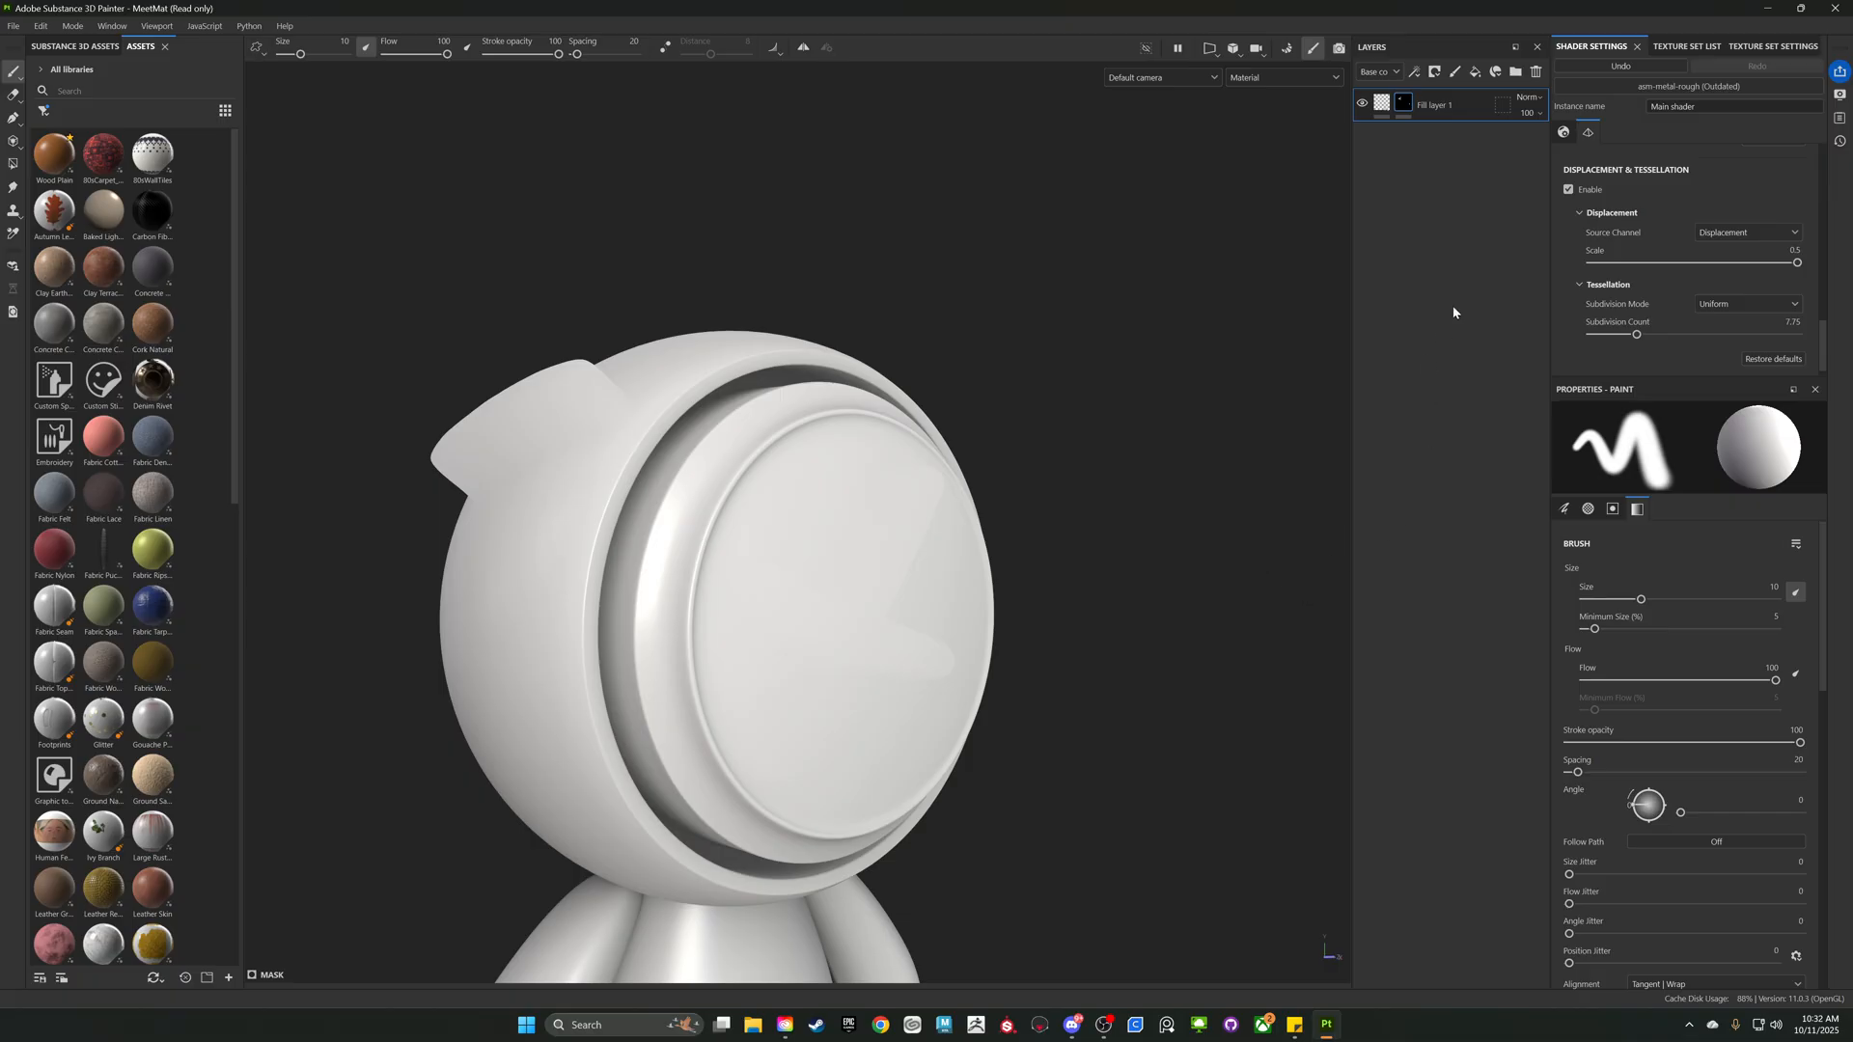
{"action": "left_click_drag", "start_coordinate": [927, 702], "coordinate": [695, 580], "text": "alt"}
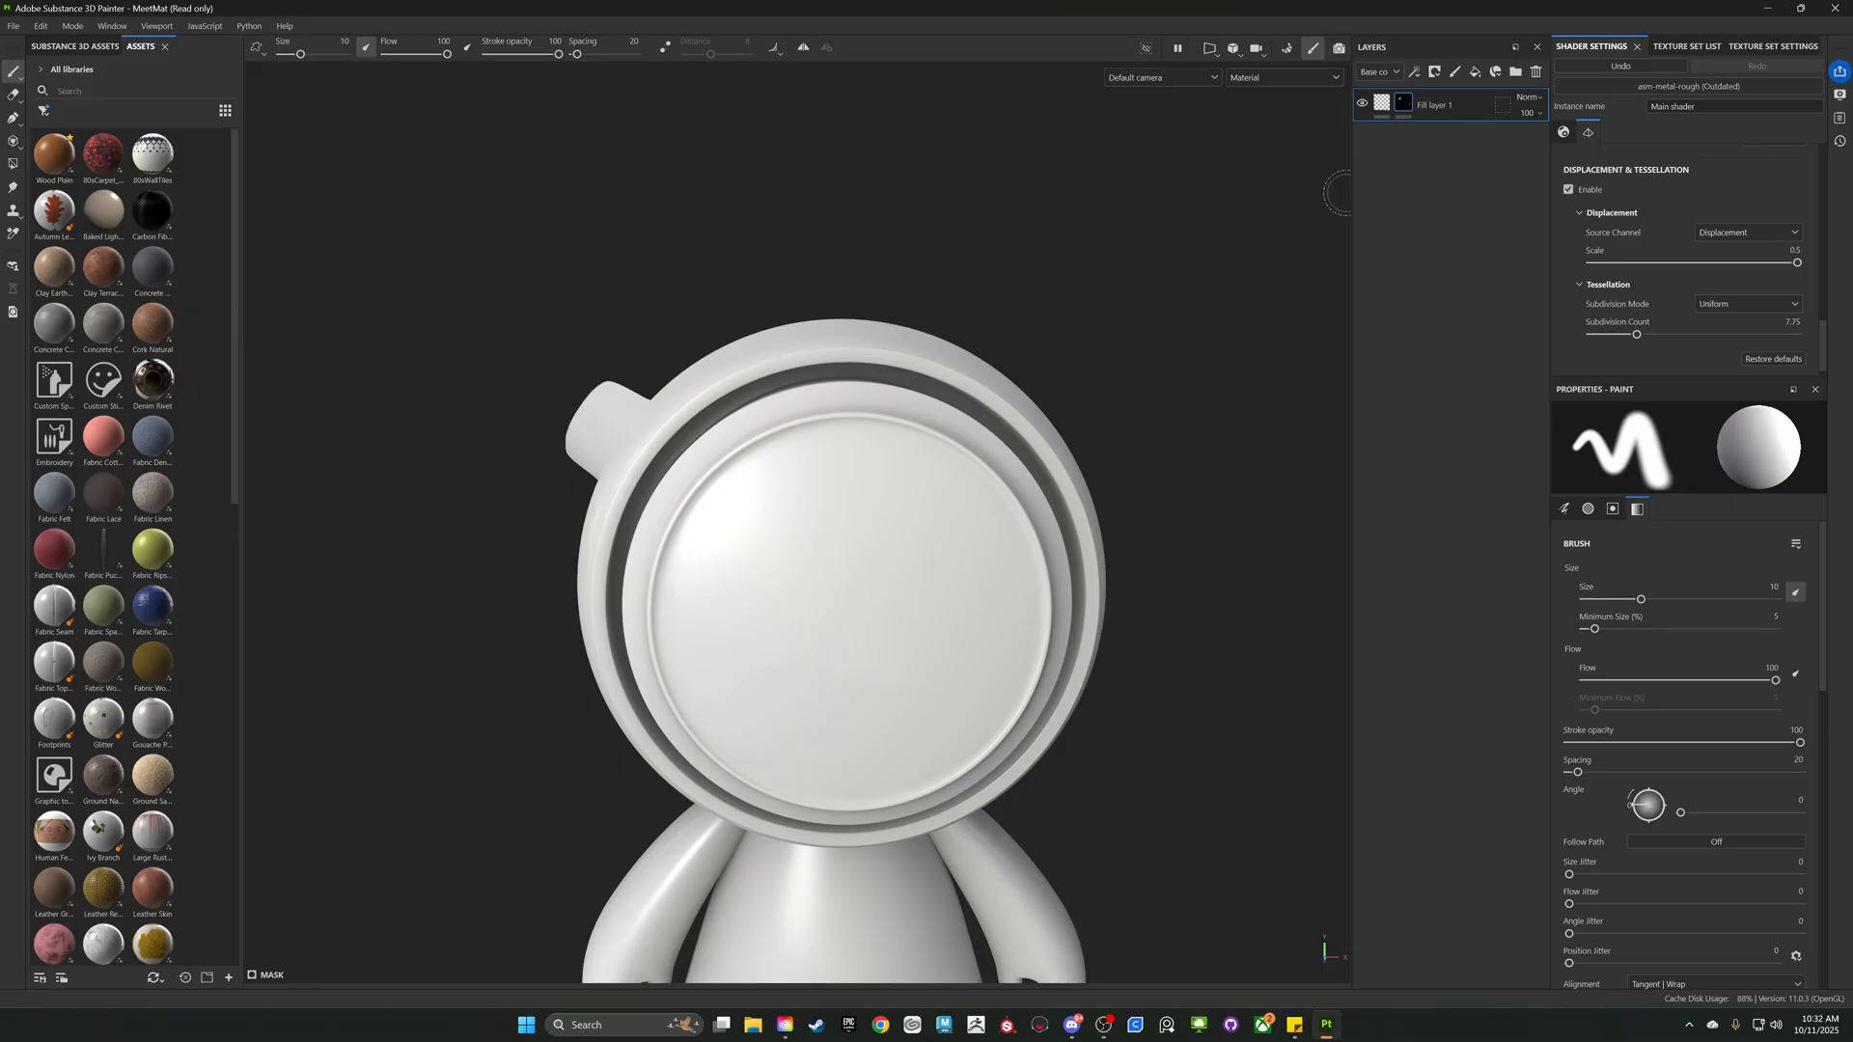
- Enable the height channel on Fill layer 1 and set its height to 1
{"action": "left_click", "coordinate": [1385, 108]}
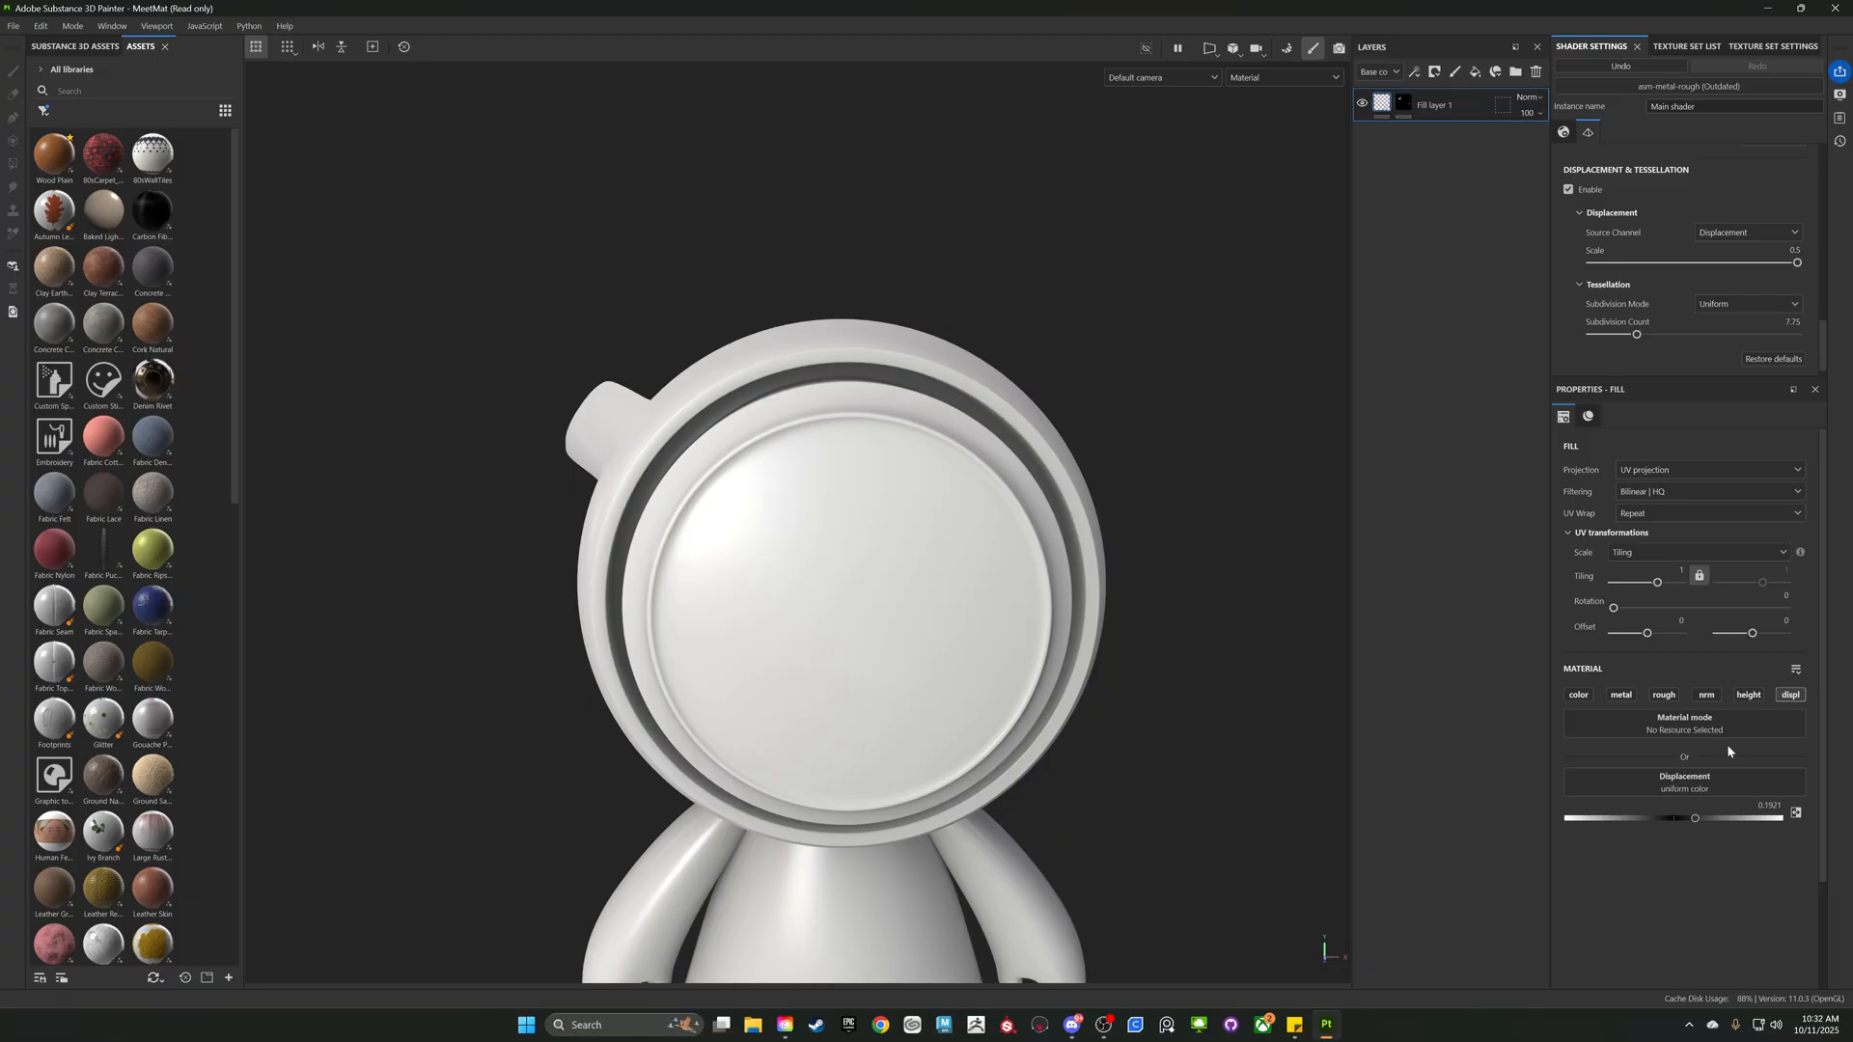
{"action": "left_click", "coordinate": [1749, 696]}
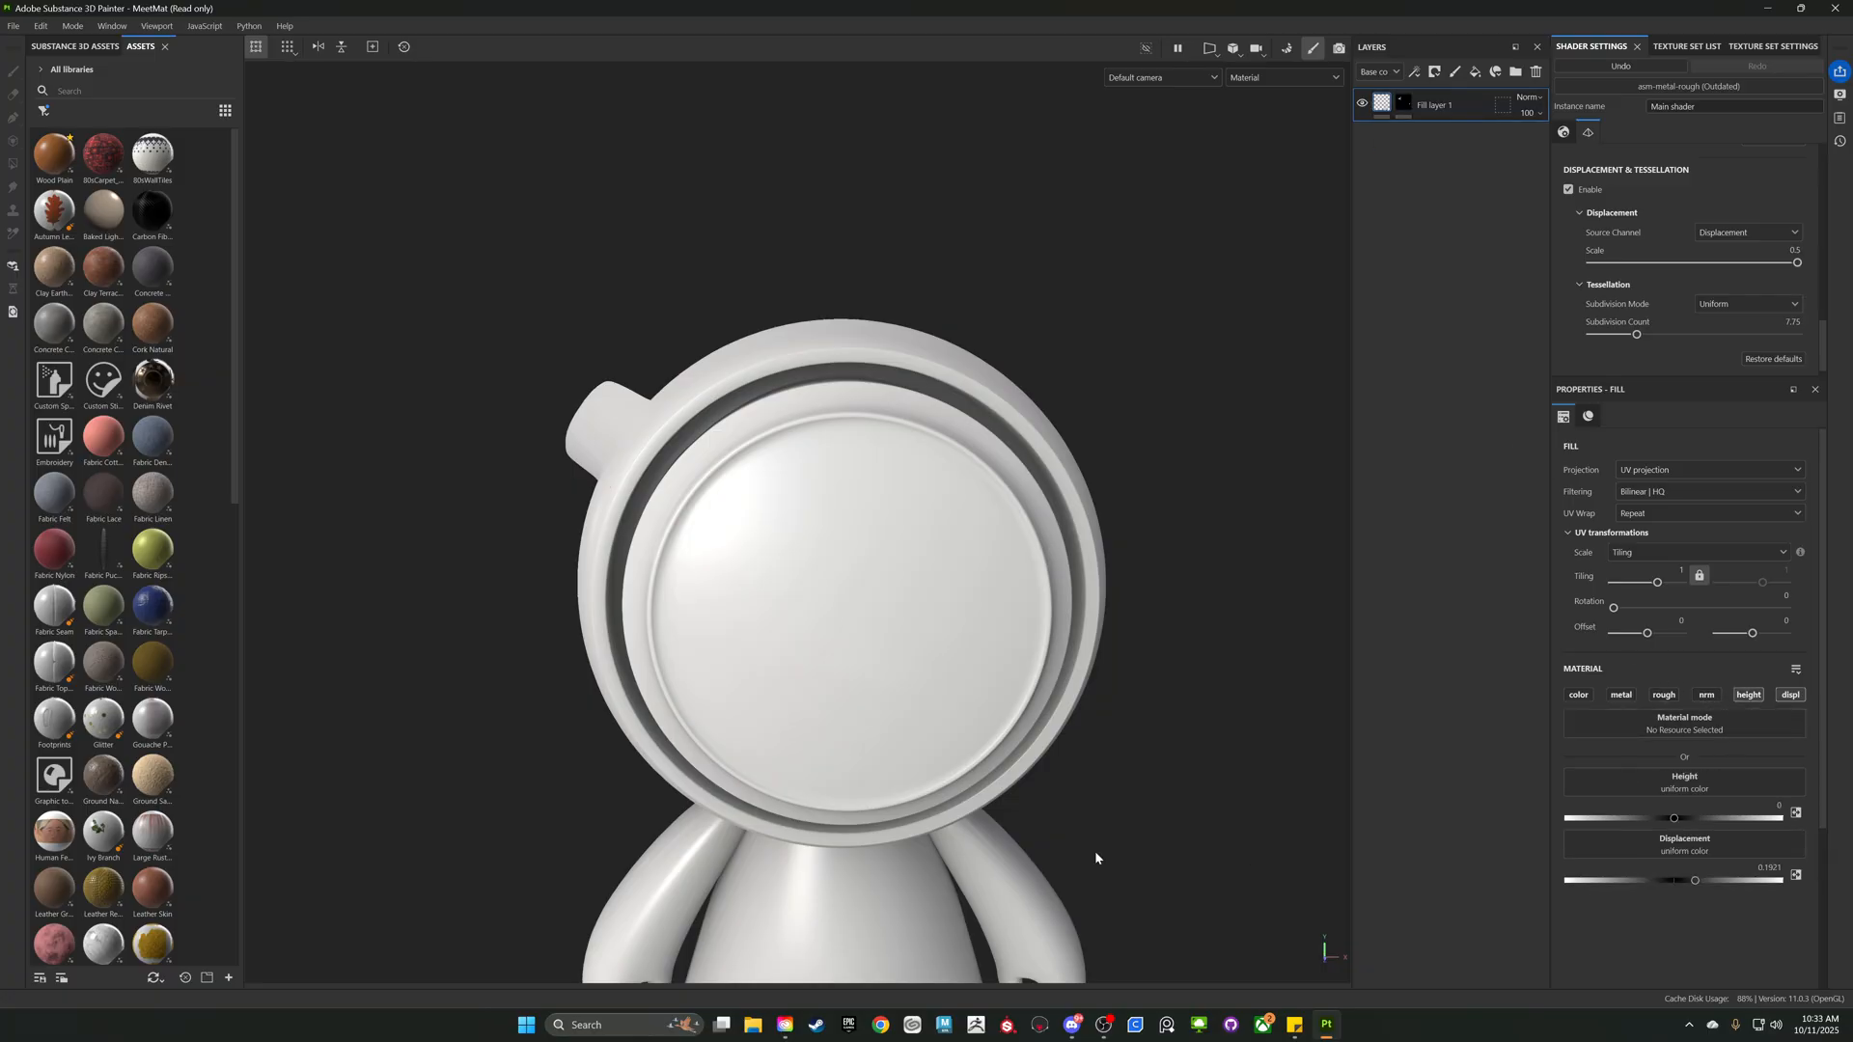
{"action": "left_click_drag", "start_coordinate": [909, 685], "coordinate": [1543, 758], "text": "alt"}
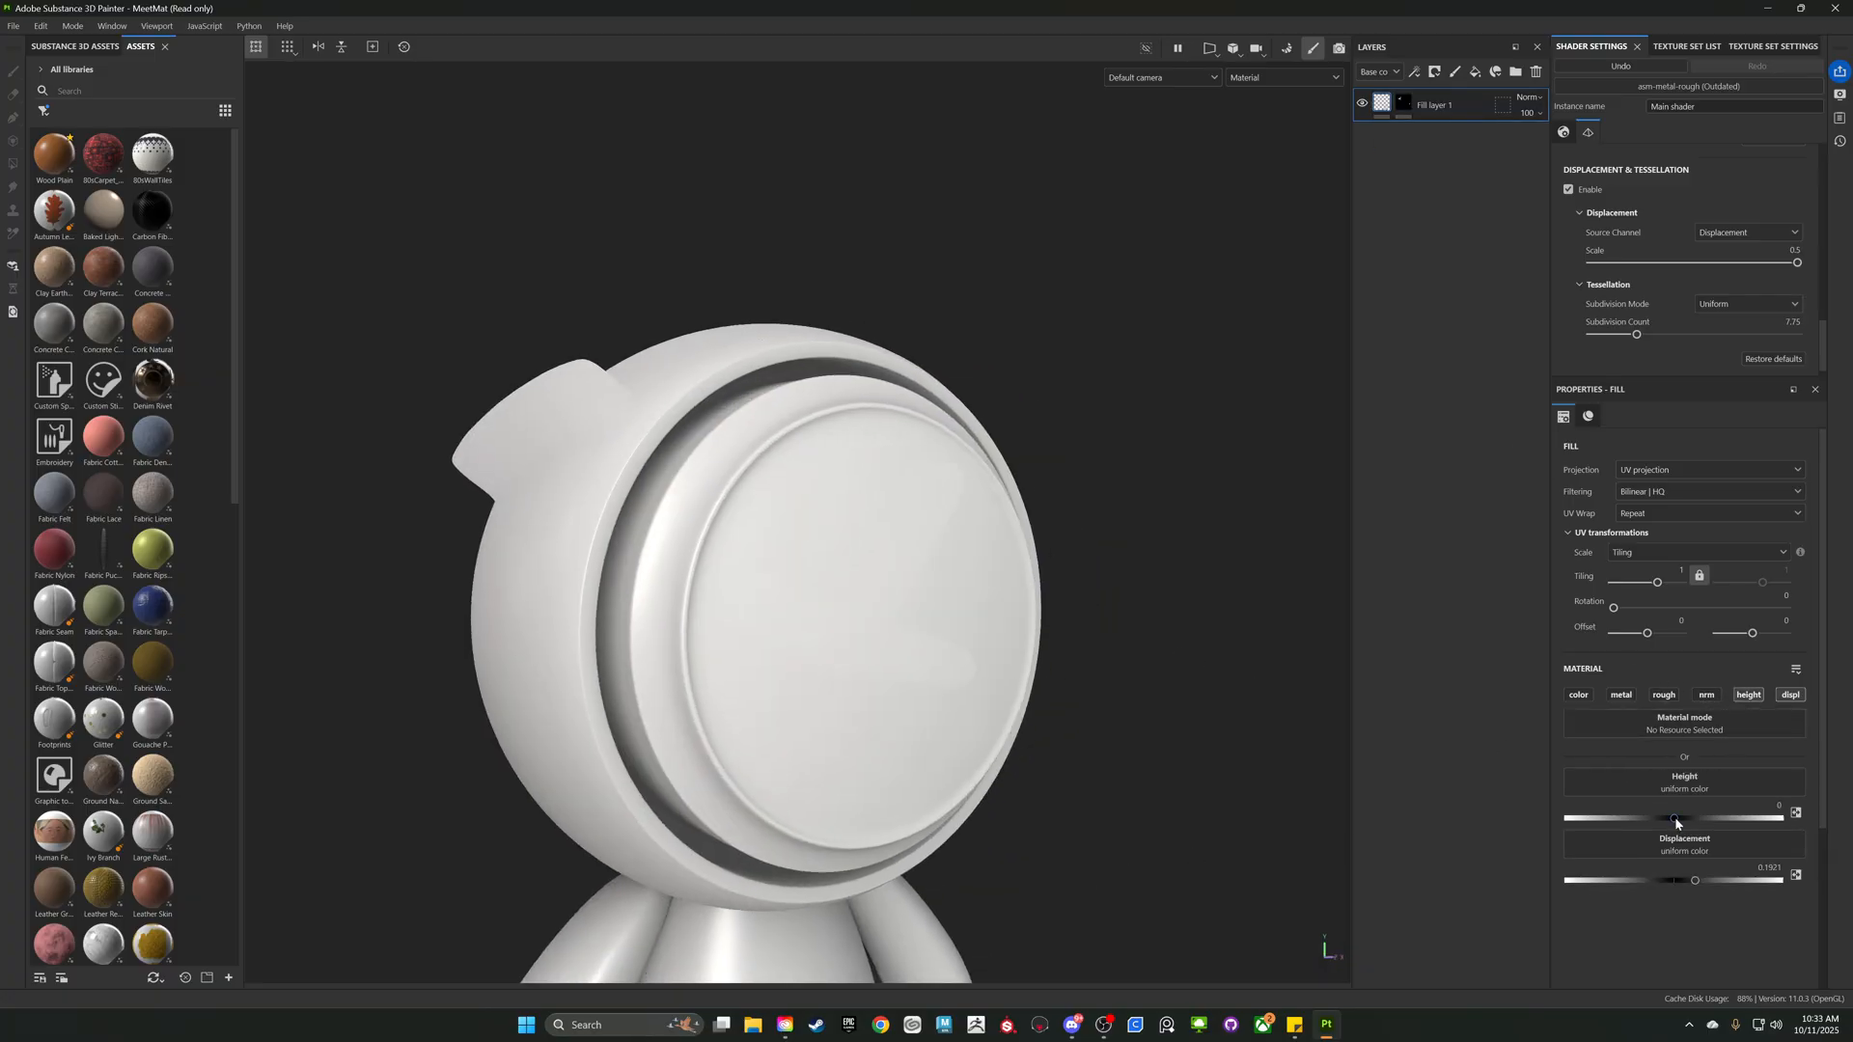
{"action": "left_click_drag", "start_coordinate": [1685, 822], "coordinate": [1803, 826]}
{"action": "left_click_drag", "start_coordinate": [1158, 697], "coordinate": [1332, 637], "text": "alt"}
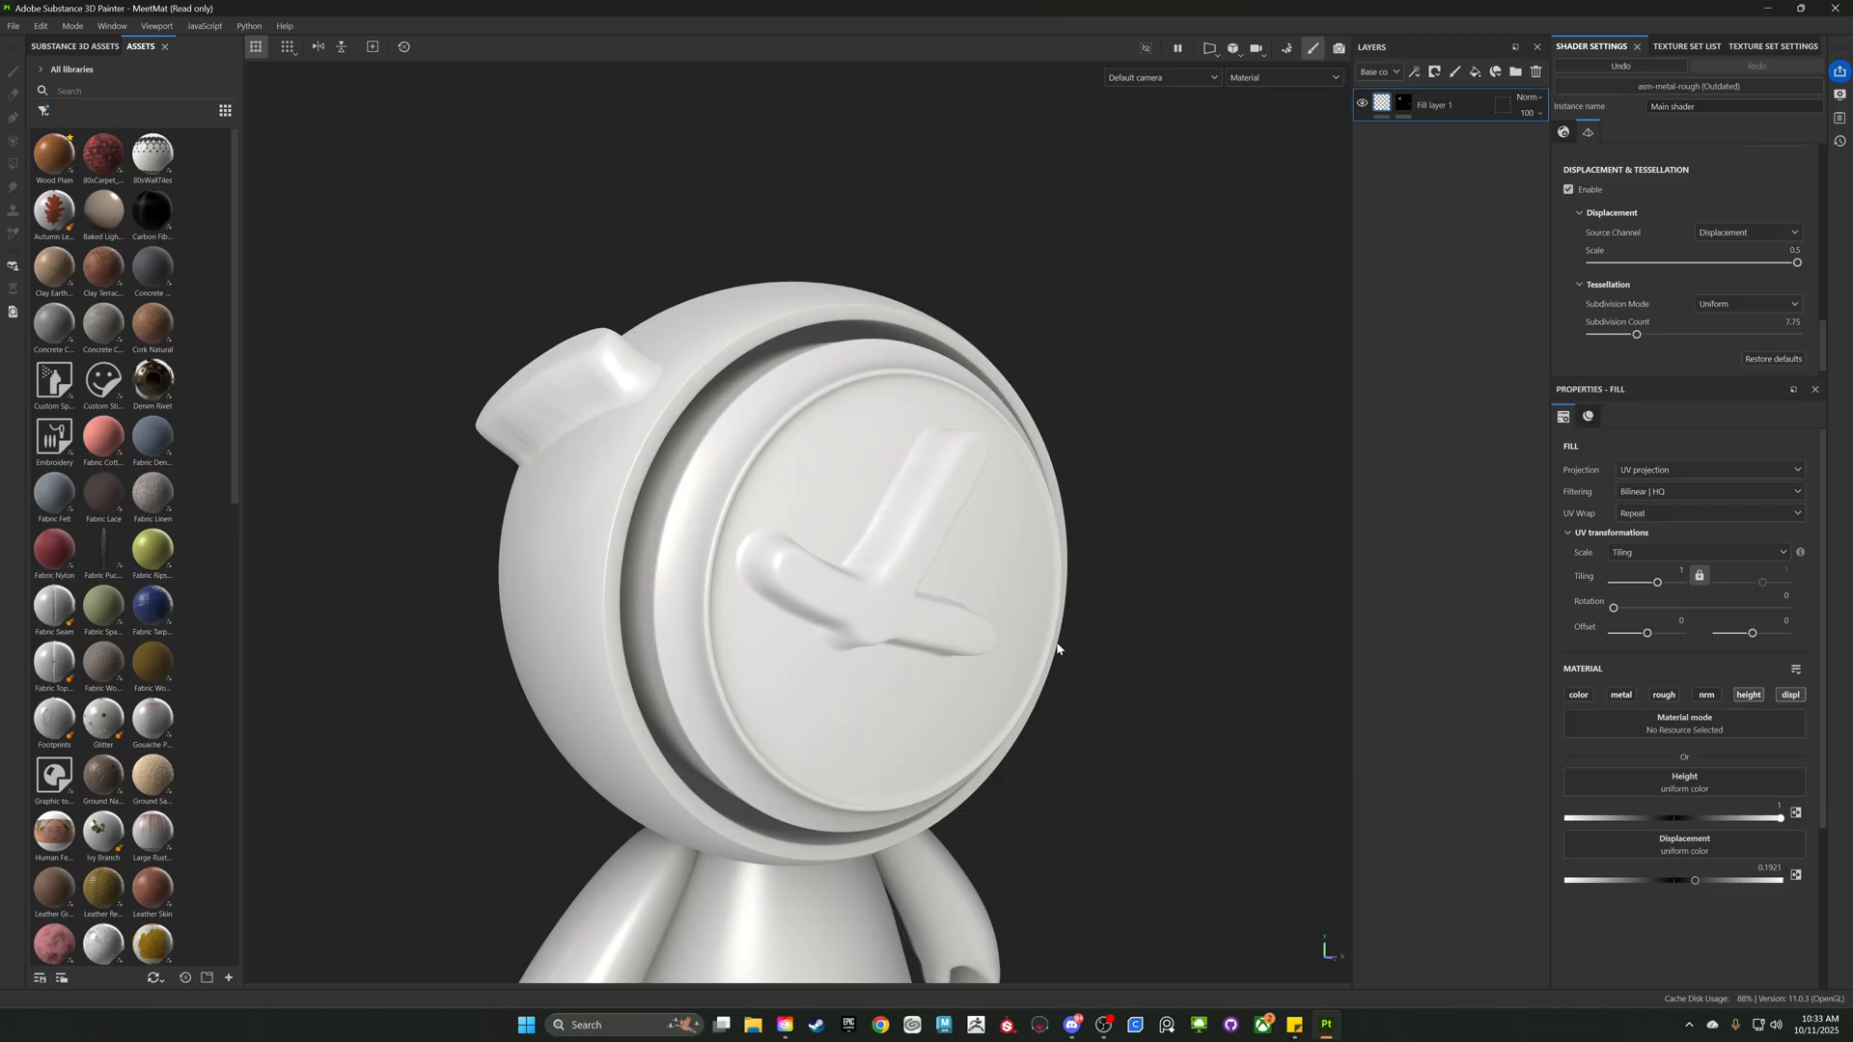
{"action": "left_click_drag", "start_coordinate": [1058, 648], "coordinate": [886, 619], "text": "alt"}
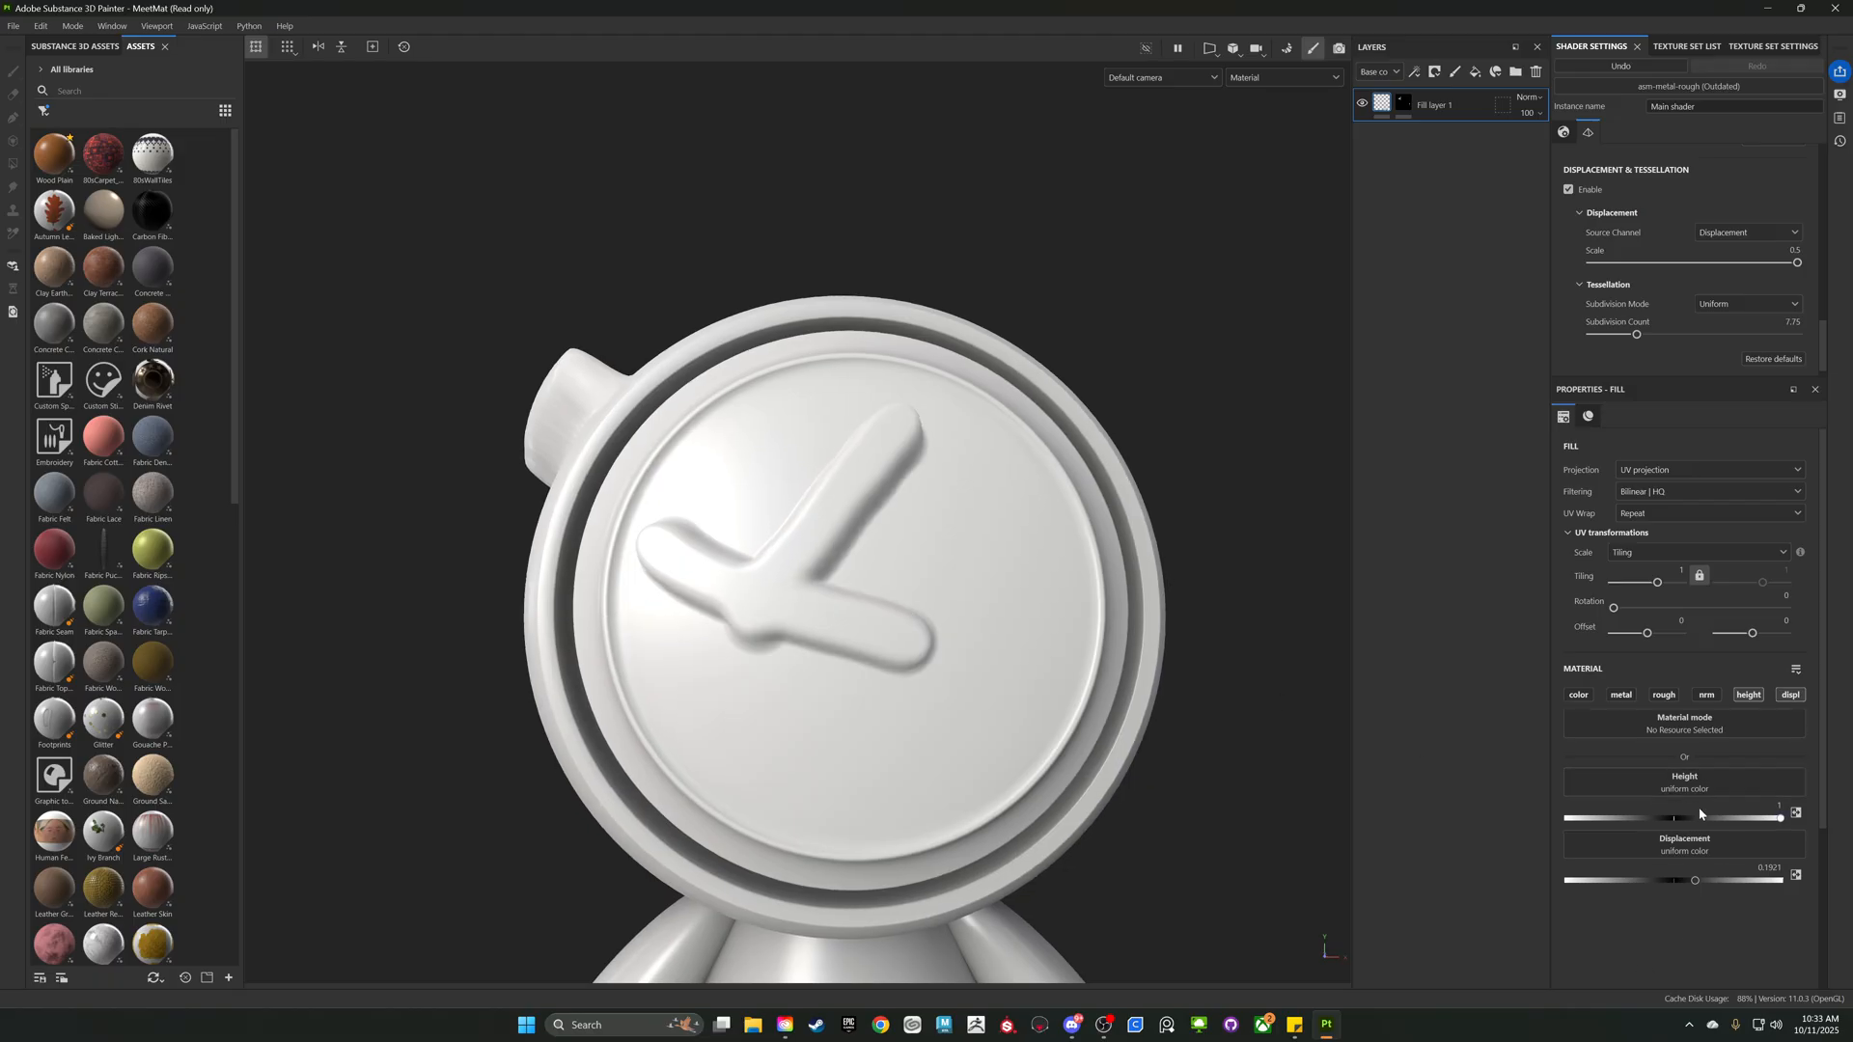
{"action": "left_click_drag", "start_coordinate": [703, 360], "coordinate": [841, 477], "text": "alt"}
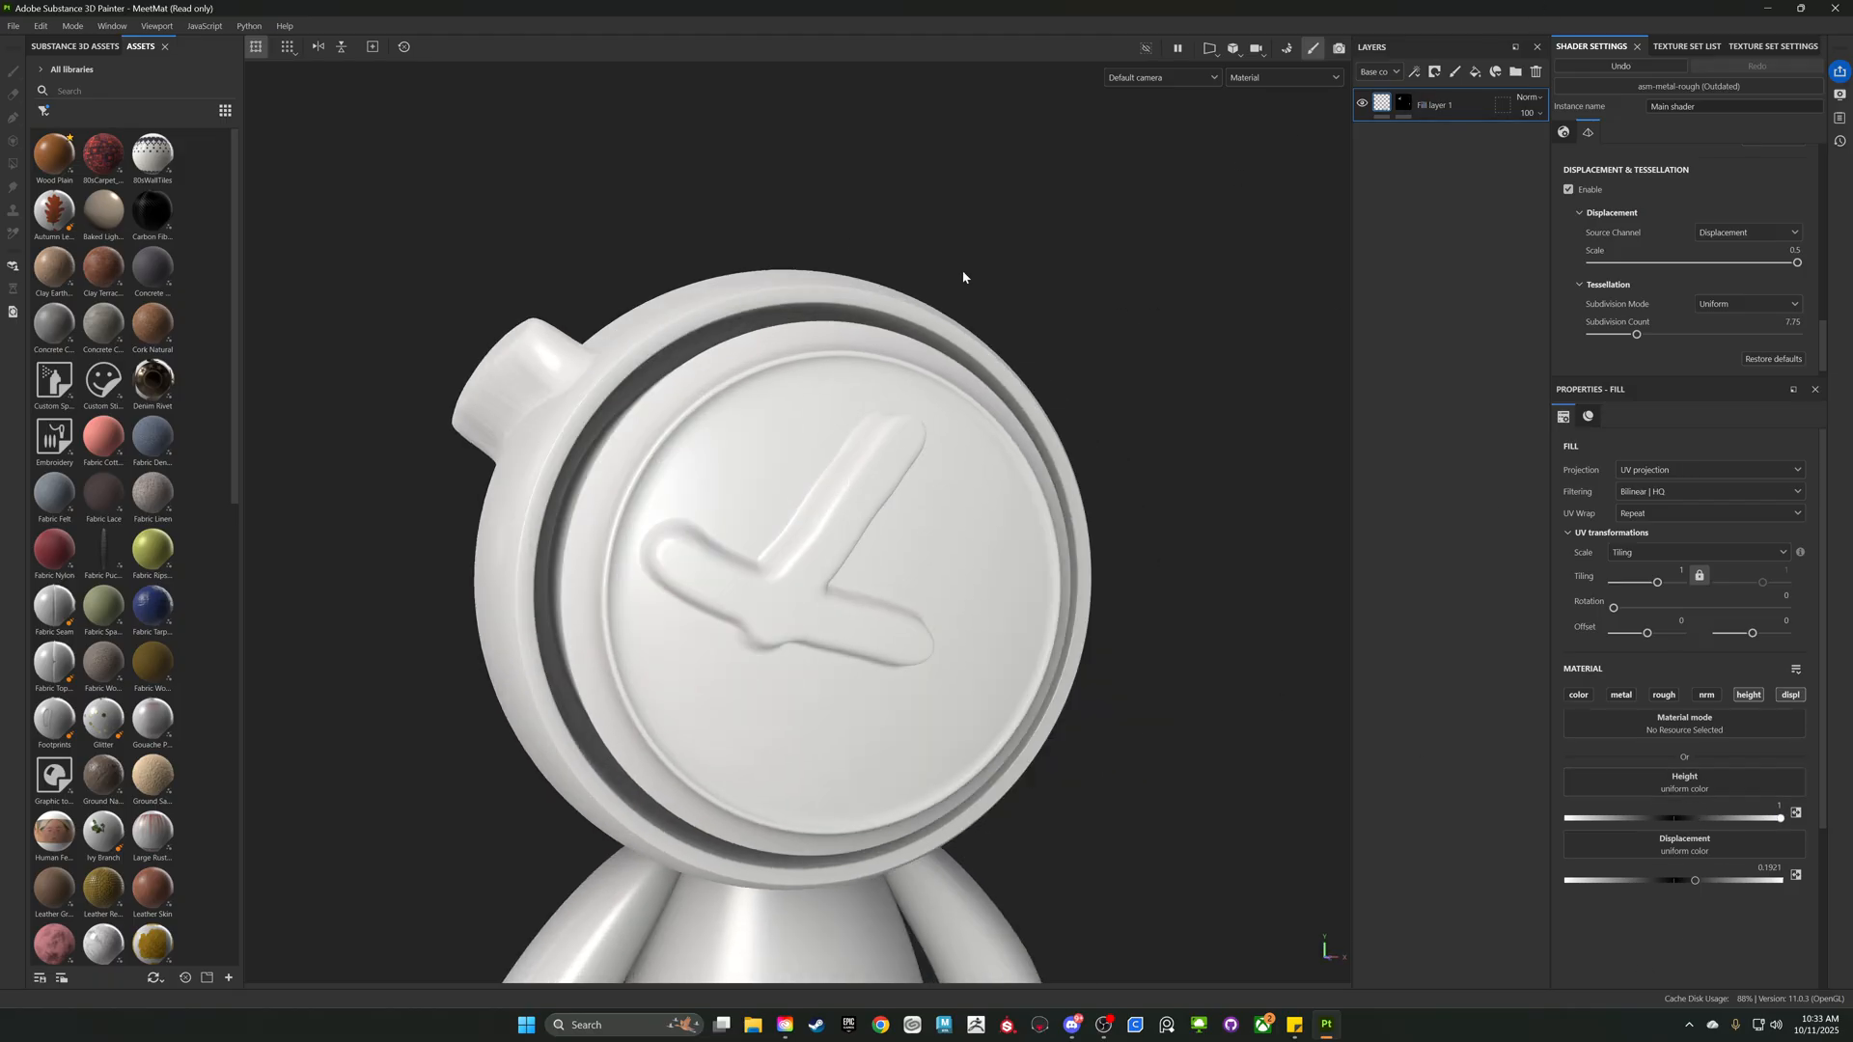
- Try a negative height value on Fill layer 1 and undo it
{"action": "left_click_drag", "start_coordinate": [1123, 635], "coordinate": [1081, 637], "text": "alt"}
{"action": "scroll", "coordinate": [1081, 637], "scroll_direction": "up", "scroll_amount": 2}
{"action": "left_click_drag", "start_coordinate": [1762, 819], "coordinate": [1568, 820]}
{"action": "key", "text": "ctrl+z"}
- Lower the displacement of Fill layer 1 to about 0.15
{"action": "left_click_drag", "start_coordinate": [631, 627], "coordinate": [791, 724], "text": "alt"}
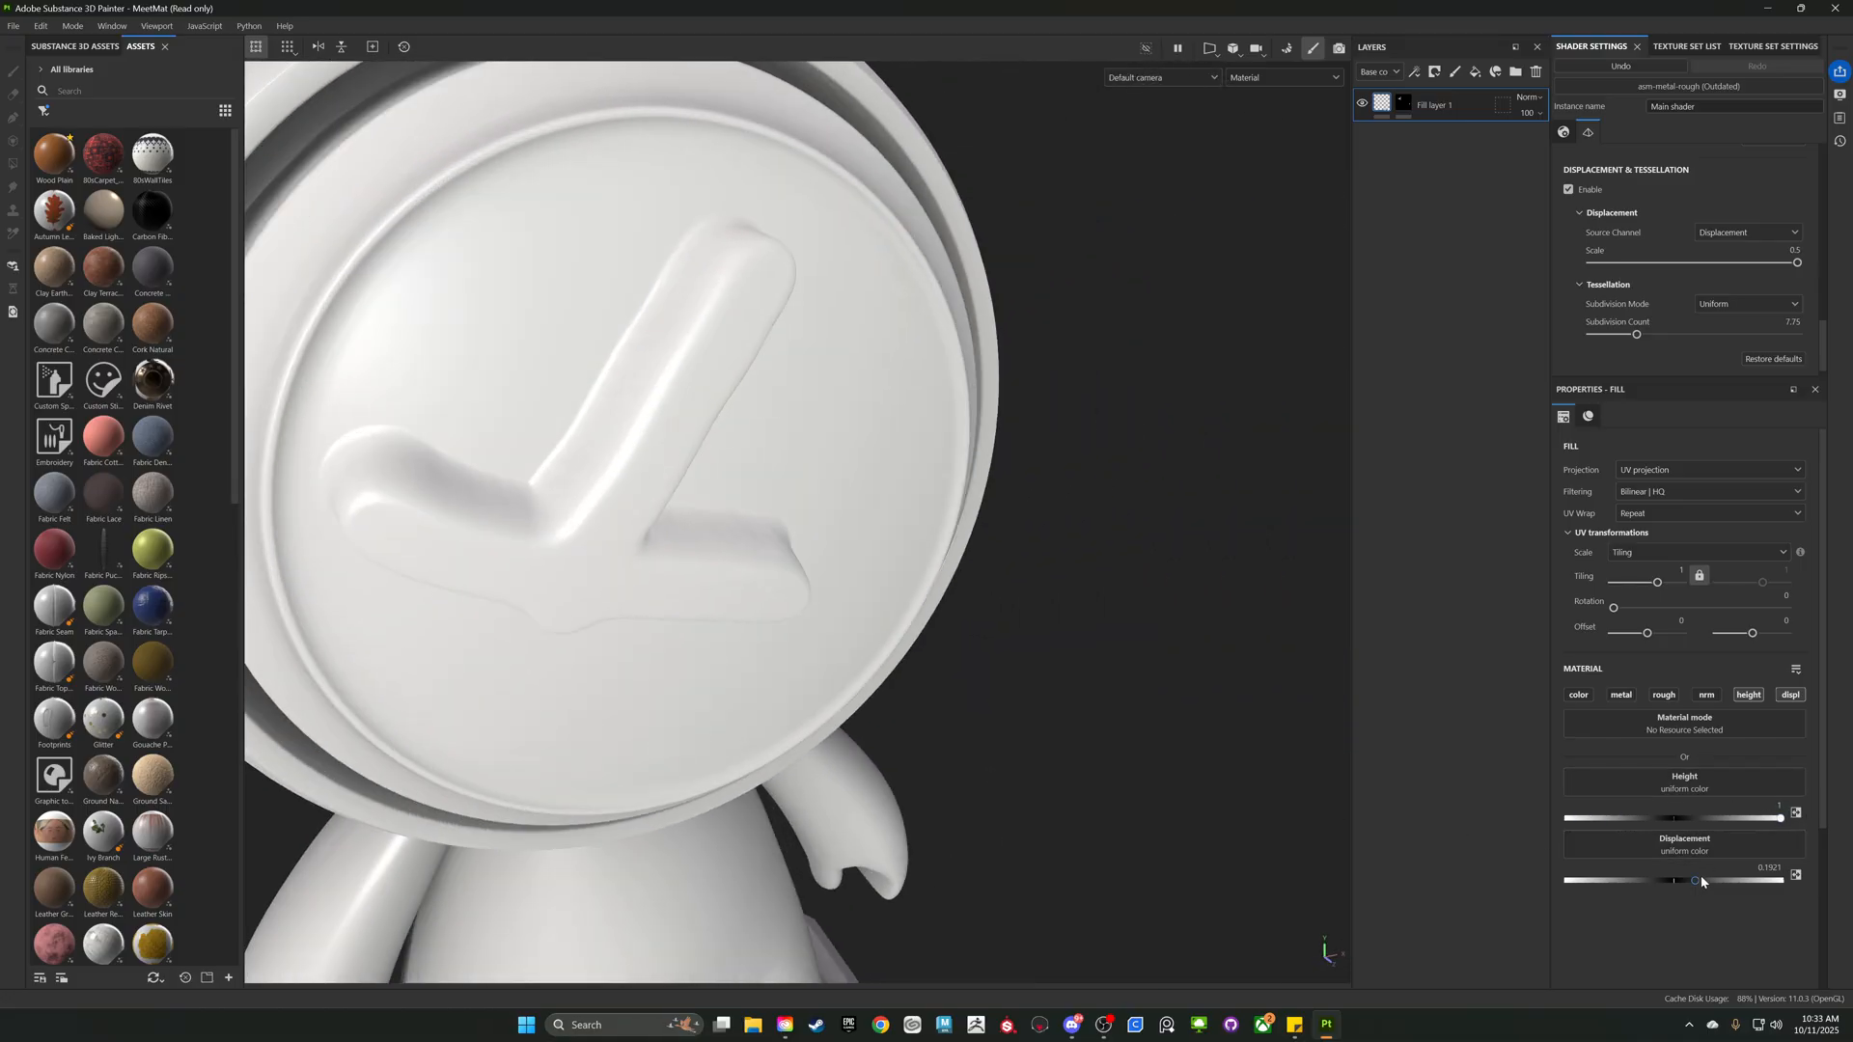
{"action": "mouse_move", "coordinate": [1702, 880]}
{"action": "left_mouse_down"}
{"action": "mouse_move", "coordinate": [1766, 879]}
{"action": "mouse_move", "coordinate": [1691, 879]}
{"action": "left_mouse_up"}
{"action": "scroll", "coordinate": [861, 617], "scroll_direction": "down", "scroll_amount": 4}
{"action": "left_click_drag", "start_coordinate": [861, 616], "coordinate": [811, 540], "text": "alt"}
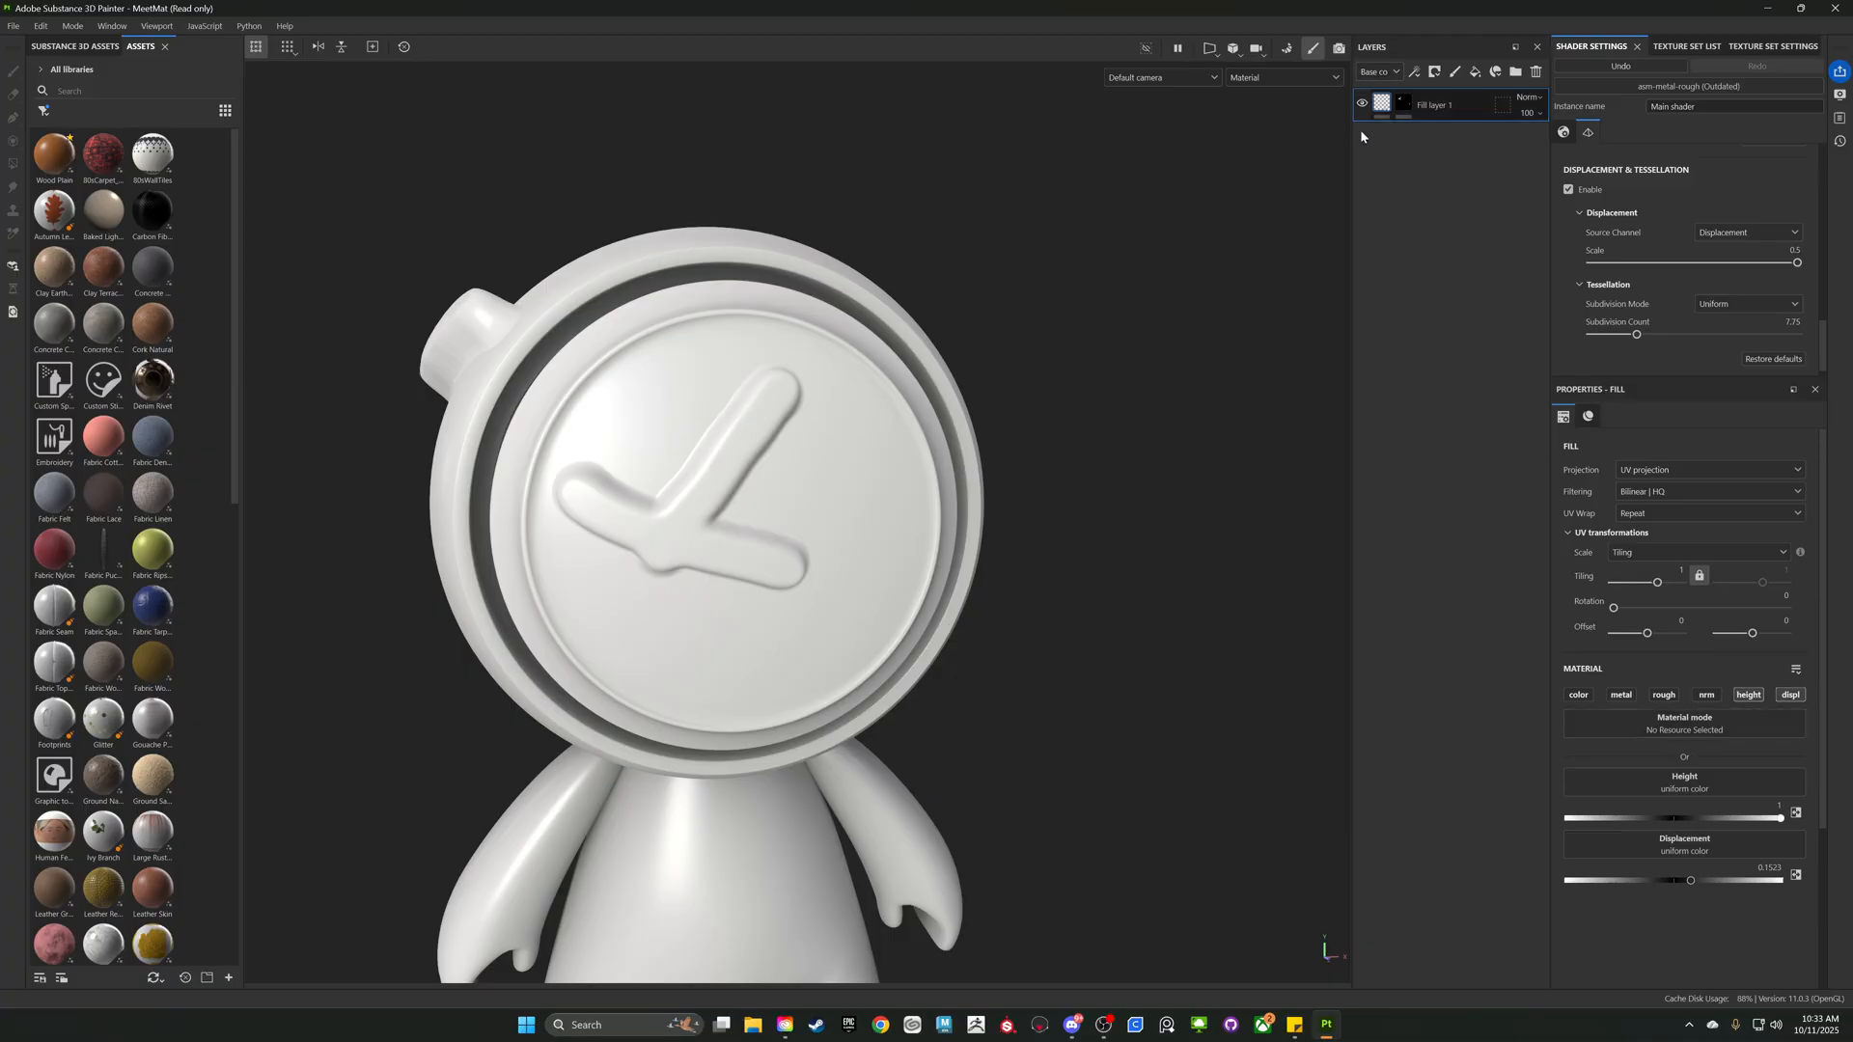
{"action": "left_click_drag", "start_coordinate": [1014, 452], "coordinate": [1052, 641], "text": "alt"}
- Paint two strokes on the mask of Fill layer 1 across the side of the head
{"action": "left_click", "coordinate": [1408, 104]}
{"action": "left_click_drag", "start_coordinate": [927, 579], "coordinate": [627, 588], "text": "alt"}
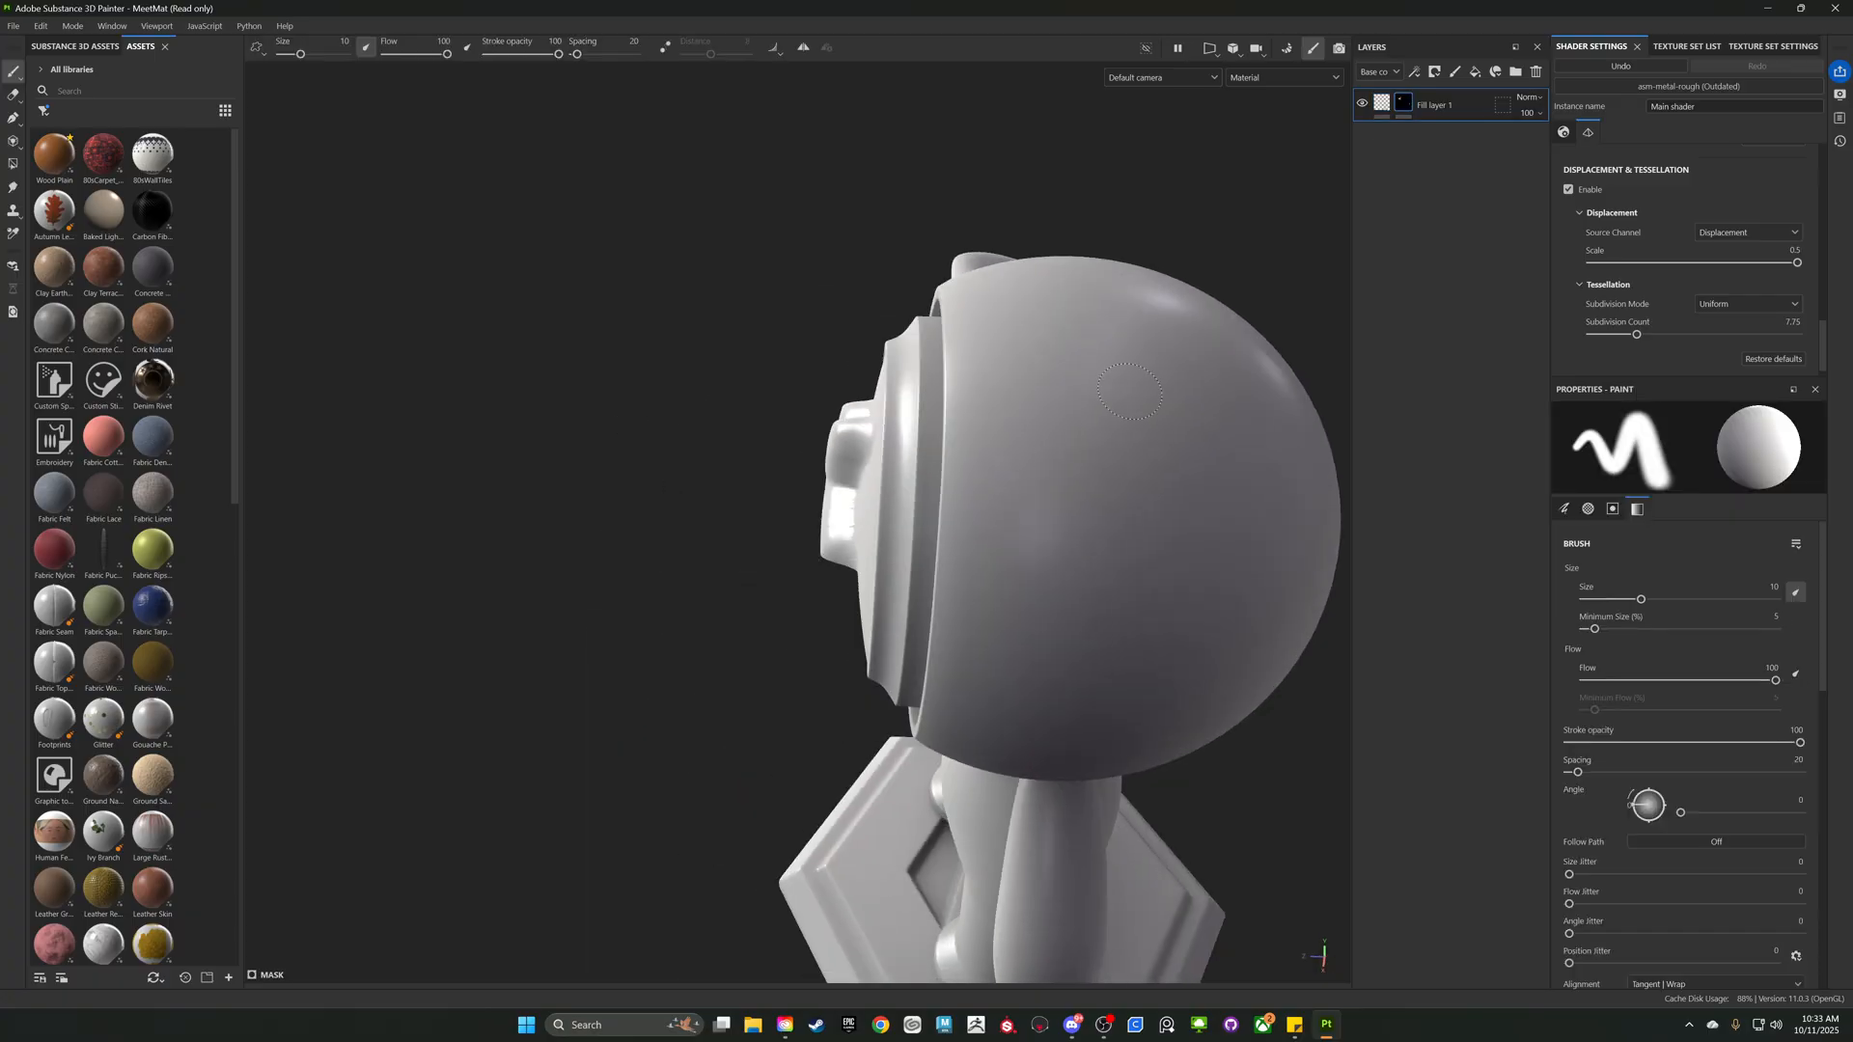
{"action": "left_click_drag", "start_coordinate": [1143, 378], "coordinate": [1060, 499]}
{"action": "mouse_move", "coordinate": [1091, 540]}
{"action": "left_mouse_down", "text": "alt"}
{"action": "mouse_move", "coordinate": [1123, 584]}
{"action": "mouse_move", "coordinate": [1059, 540]}
{"action": "left_mouse_up", "text": "alt"}
{"action": "mouse_move", "coordinate": [1057, 541]}
{"action": "left_mouse_down"}
{"action": "mouse_move", "coordinate": [1120, 570]}
{"action": "mouse_move", "coordinate": [1250, 568]}
{"action": "left_mouse_up"}
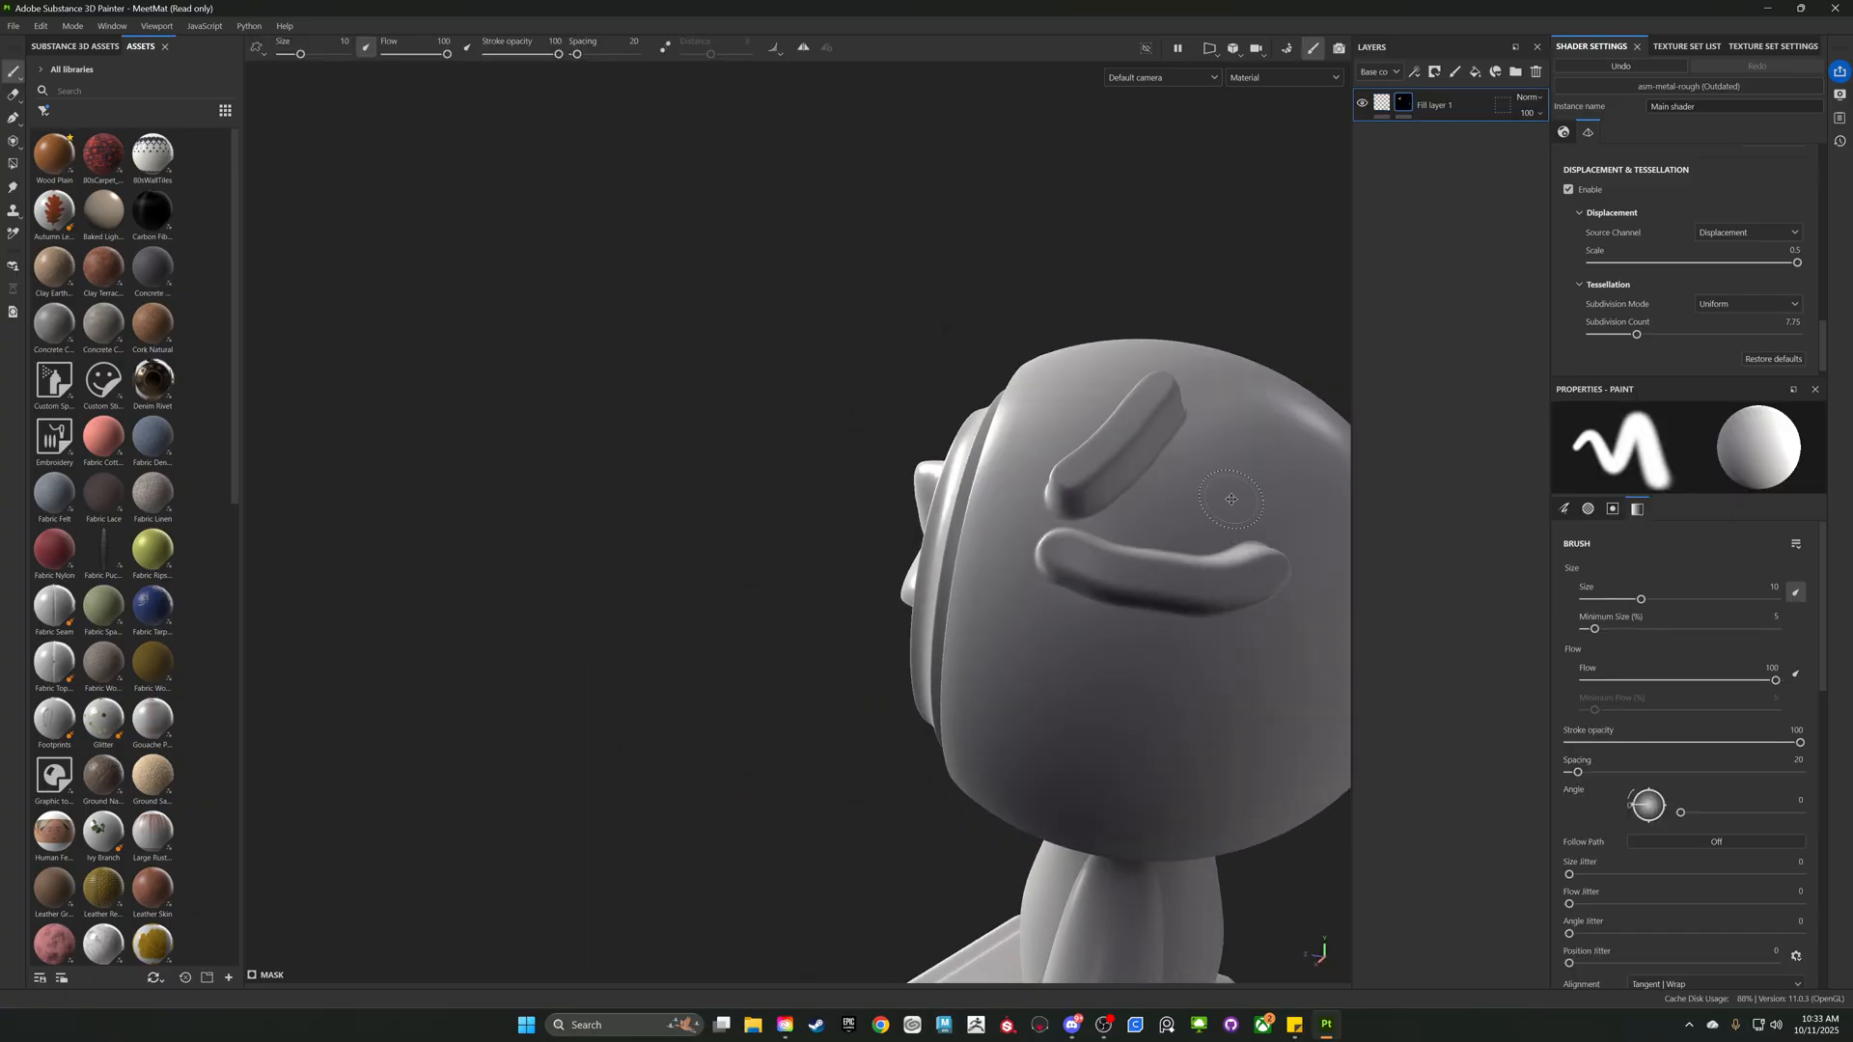
{"action": "middle_click_drag", "start_coordinate": [1250, 569], "coordinate": [970, 599], "text": "alt"}
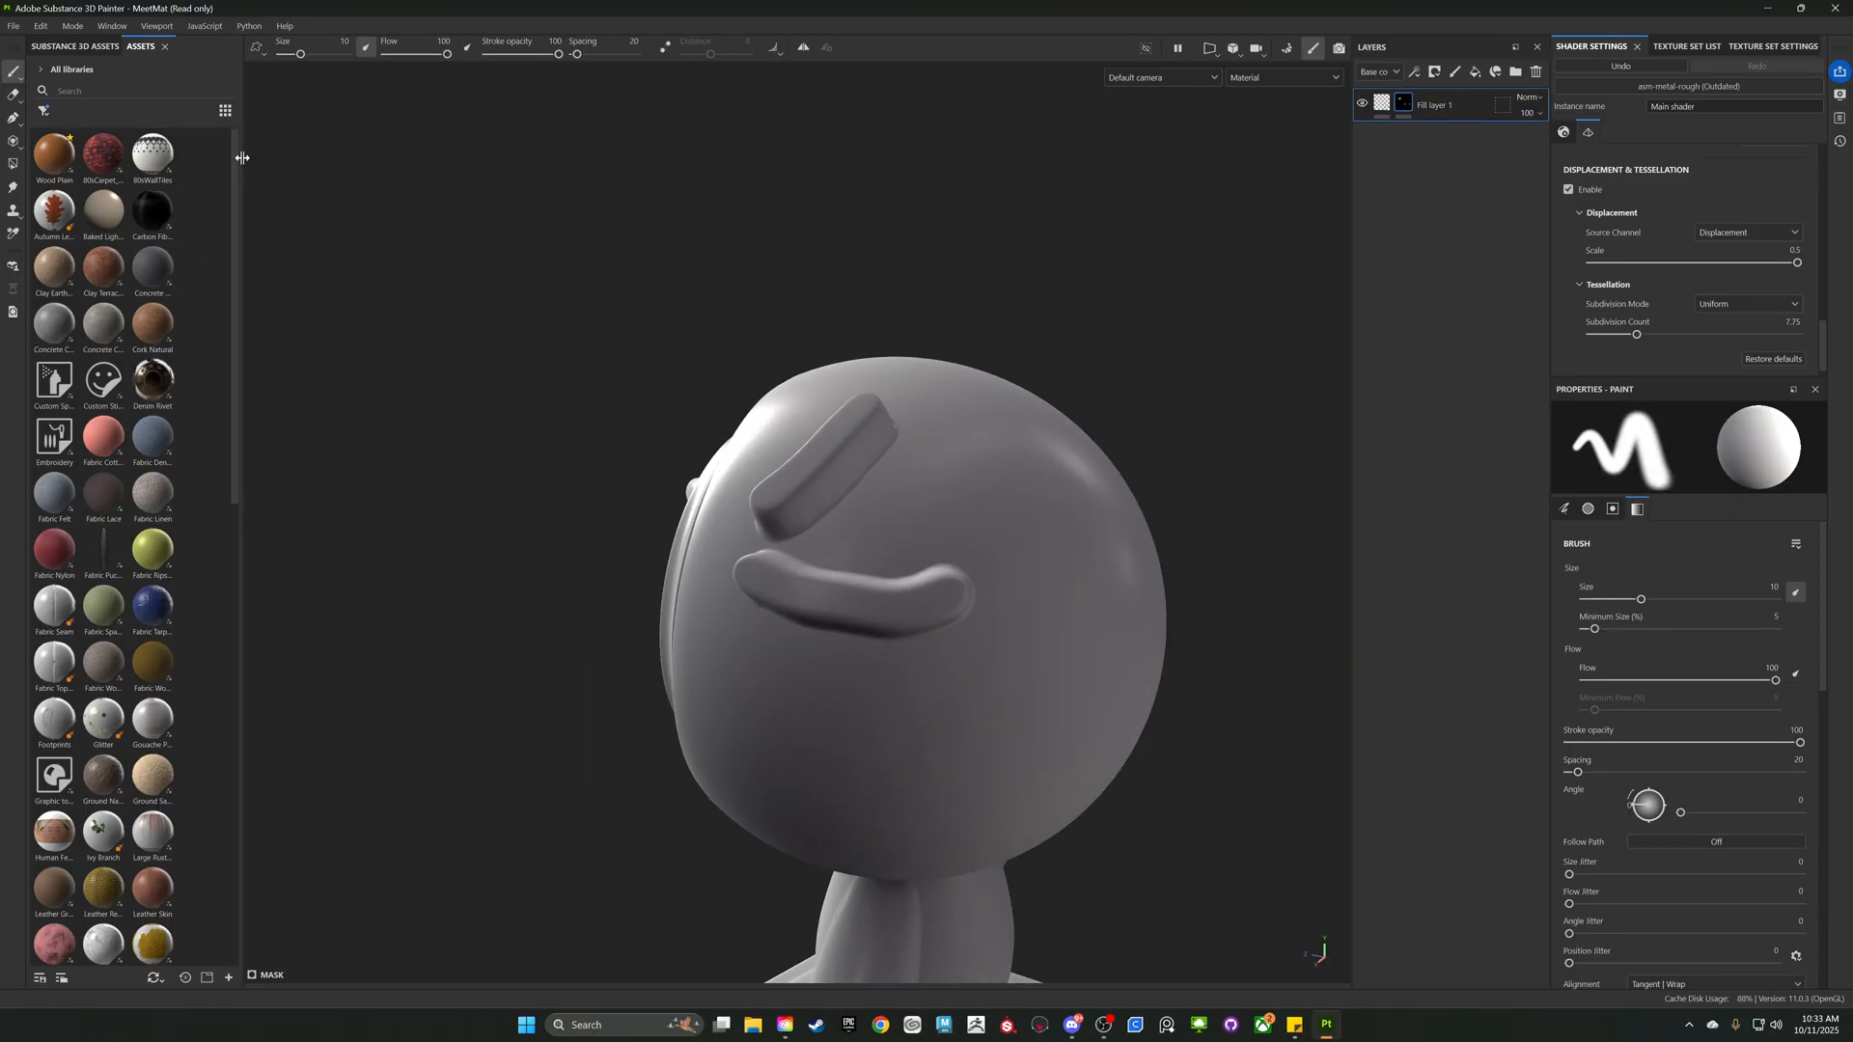
- Widen the asset library, show only the brushes and choose the Blur brush
{"action": "left_click_drag", "start_coordinate": [242, 157], "coordinate": [440, 163]}
{"action": "left_click", "coordinate": [124, 110]}
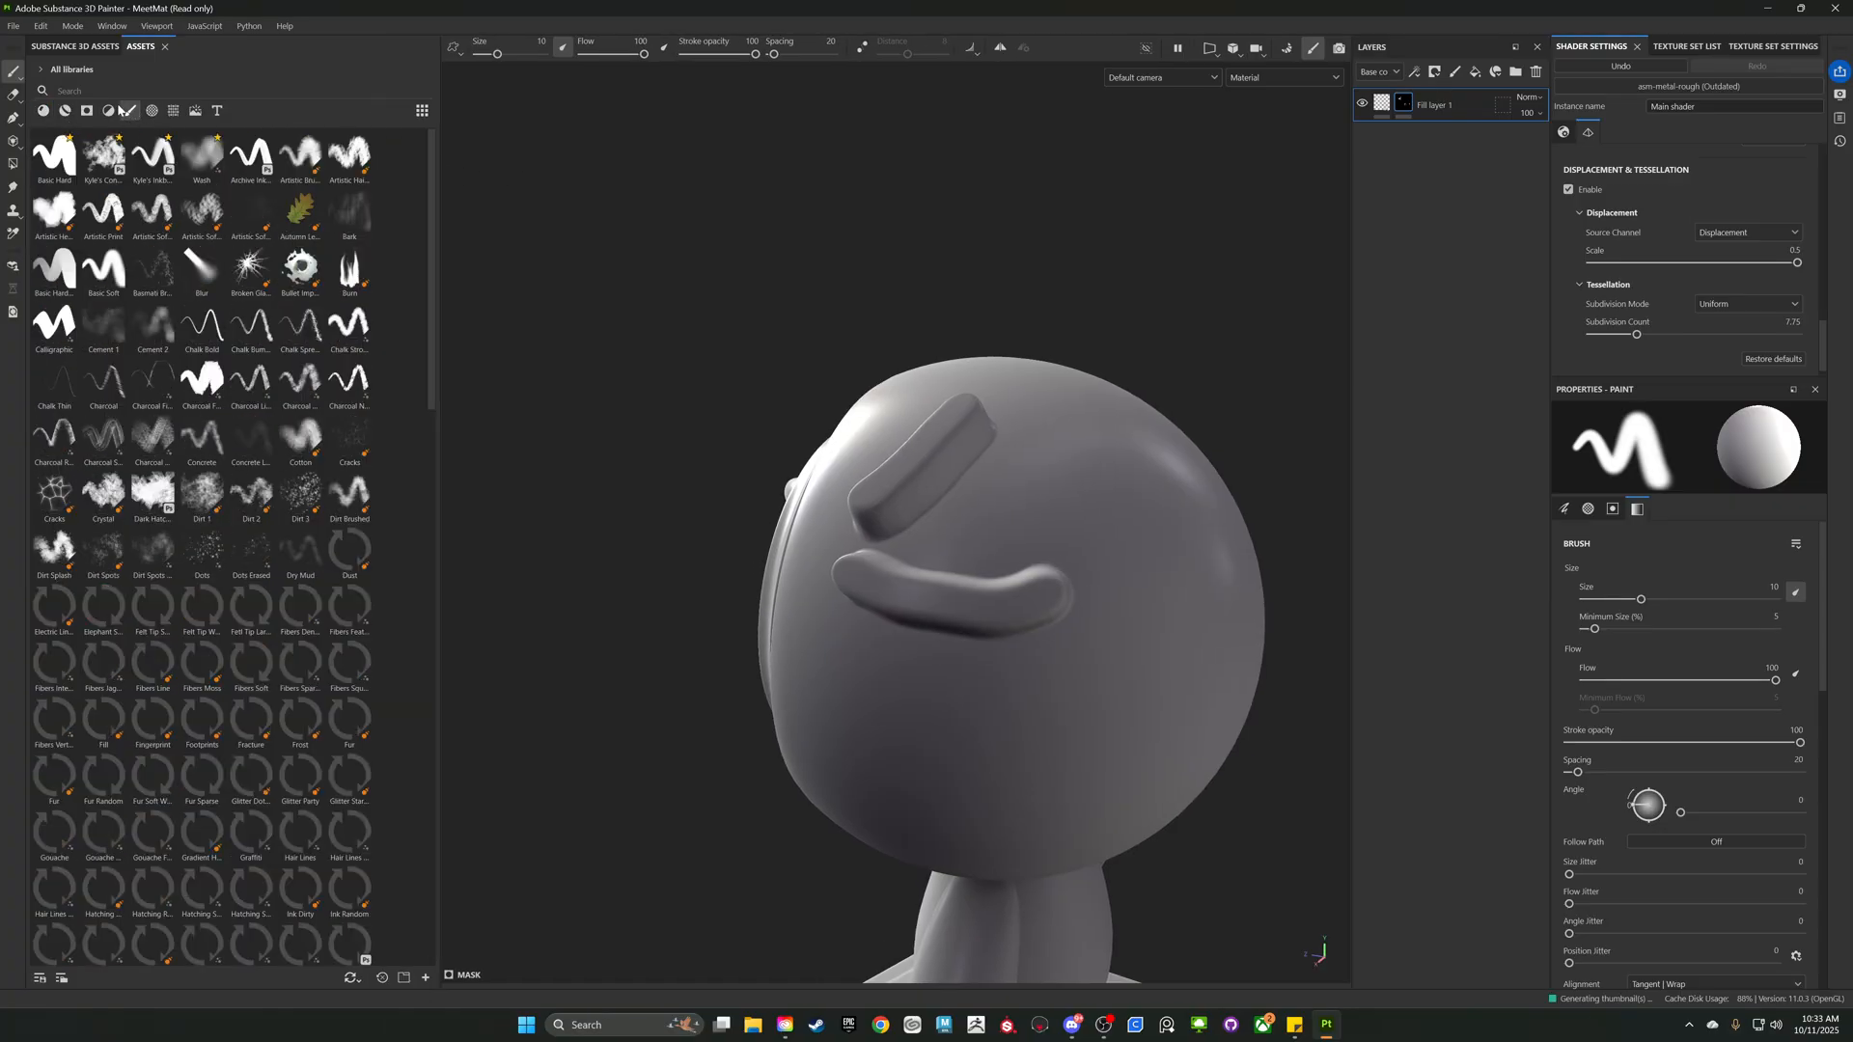
{"action": "left_click", "coordinate": [215, 278]}
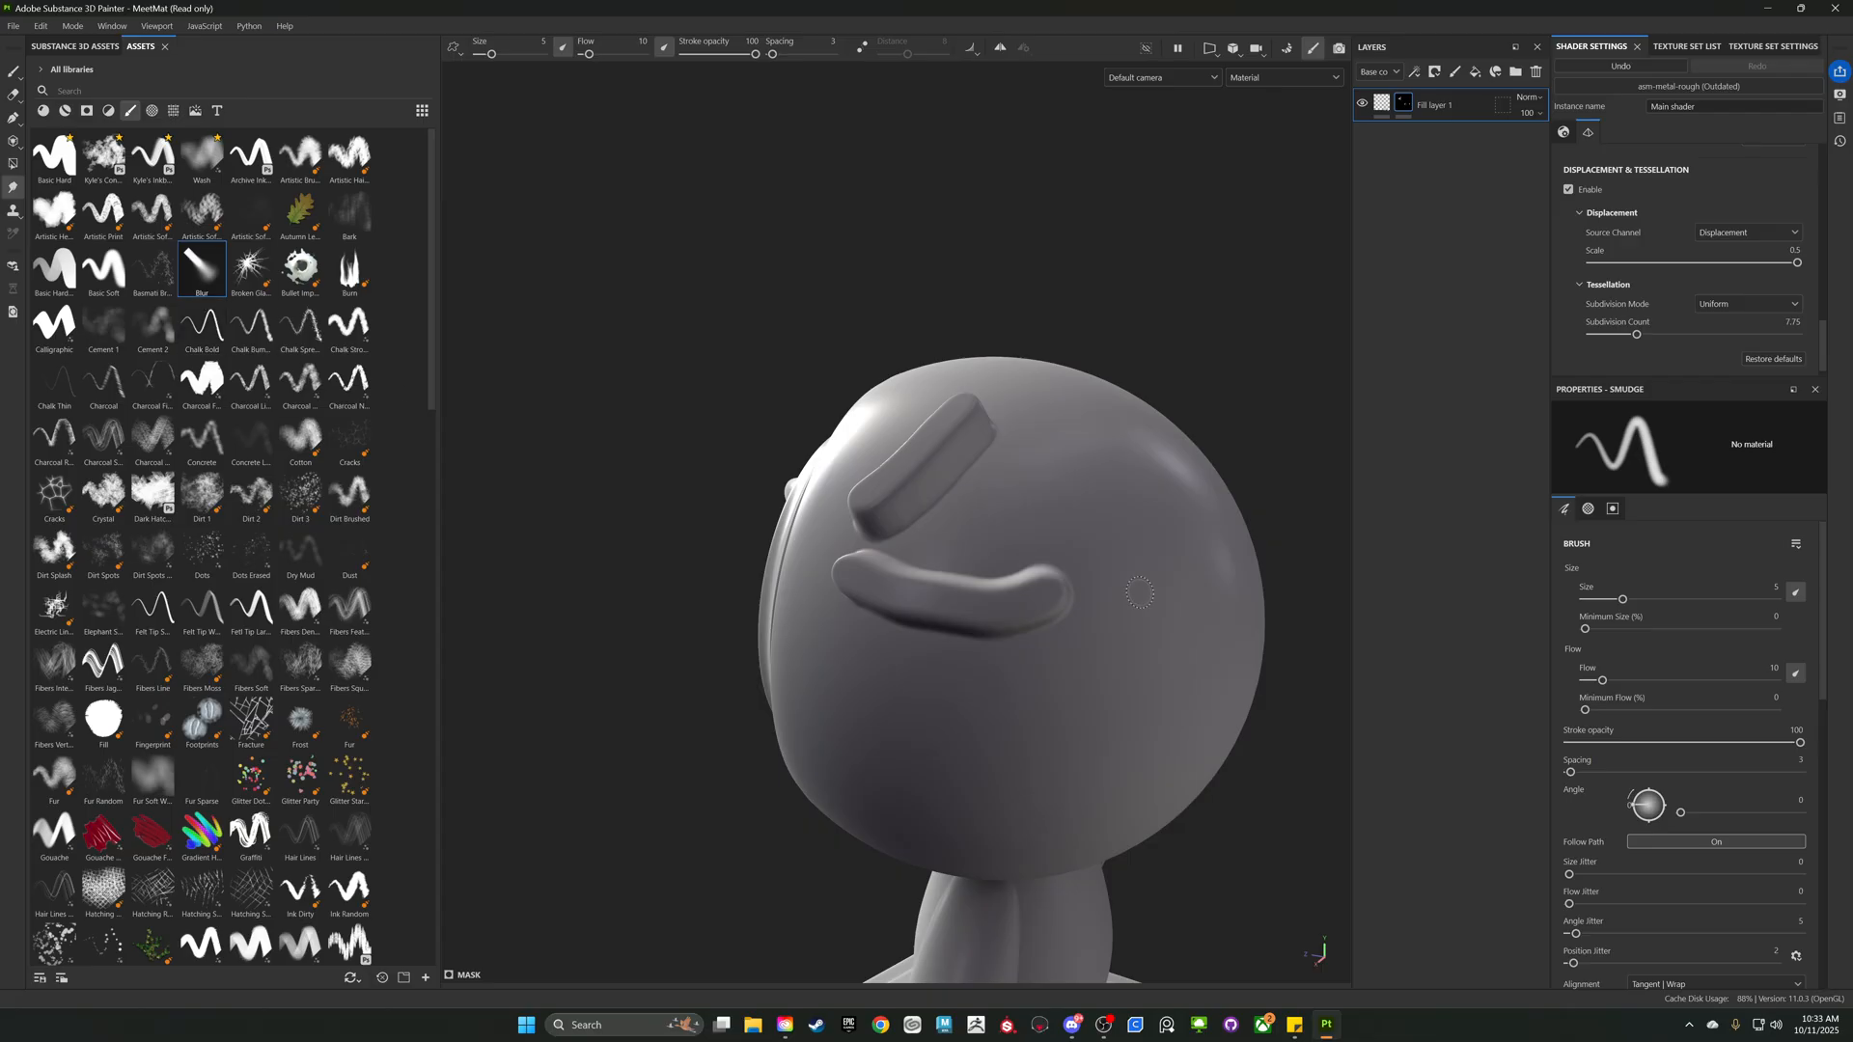
- Smudge the upper end of the higher stroke on the side of the head with the Blur brush
{"action": "scroll", "coordinate": [1077, 606], "scroll_direction": "up", "scroll_amount": 5}
{"action": "left_click_drag", "start_coordinate": [1061, 589], "coordinate": [1013, 656], "text": "alt"}
{"action": "middle_click_drag", "start_coordinate": [934, 242], "coordinate": [959, 401], "text": "alt"}
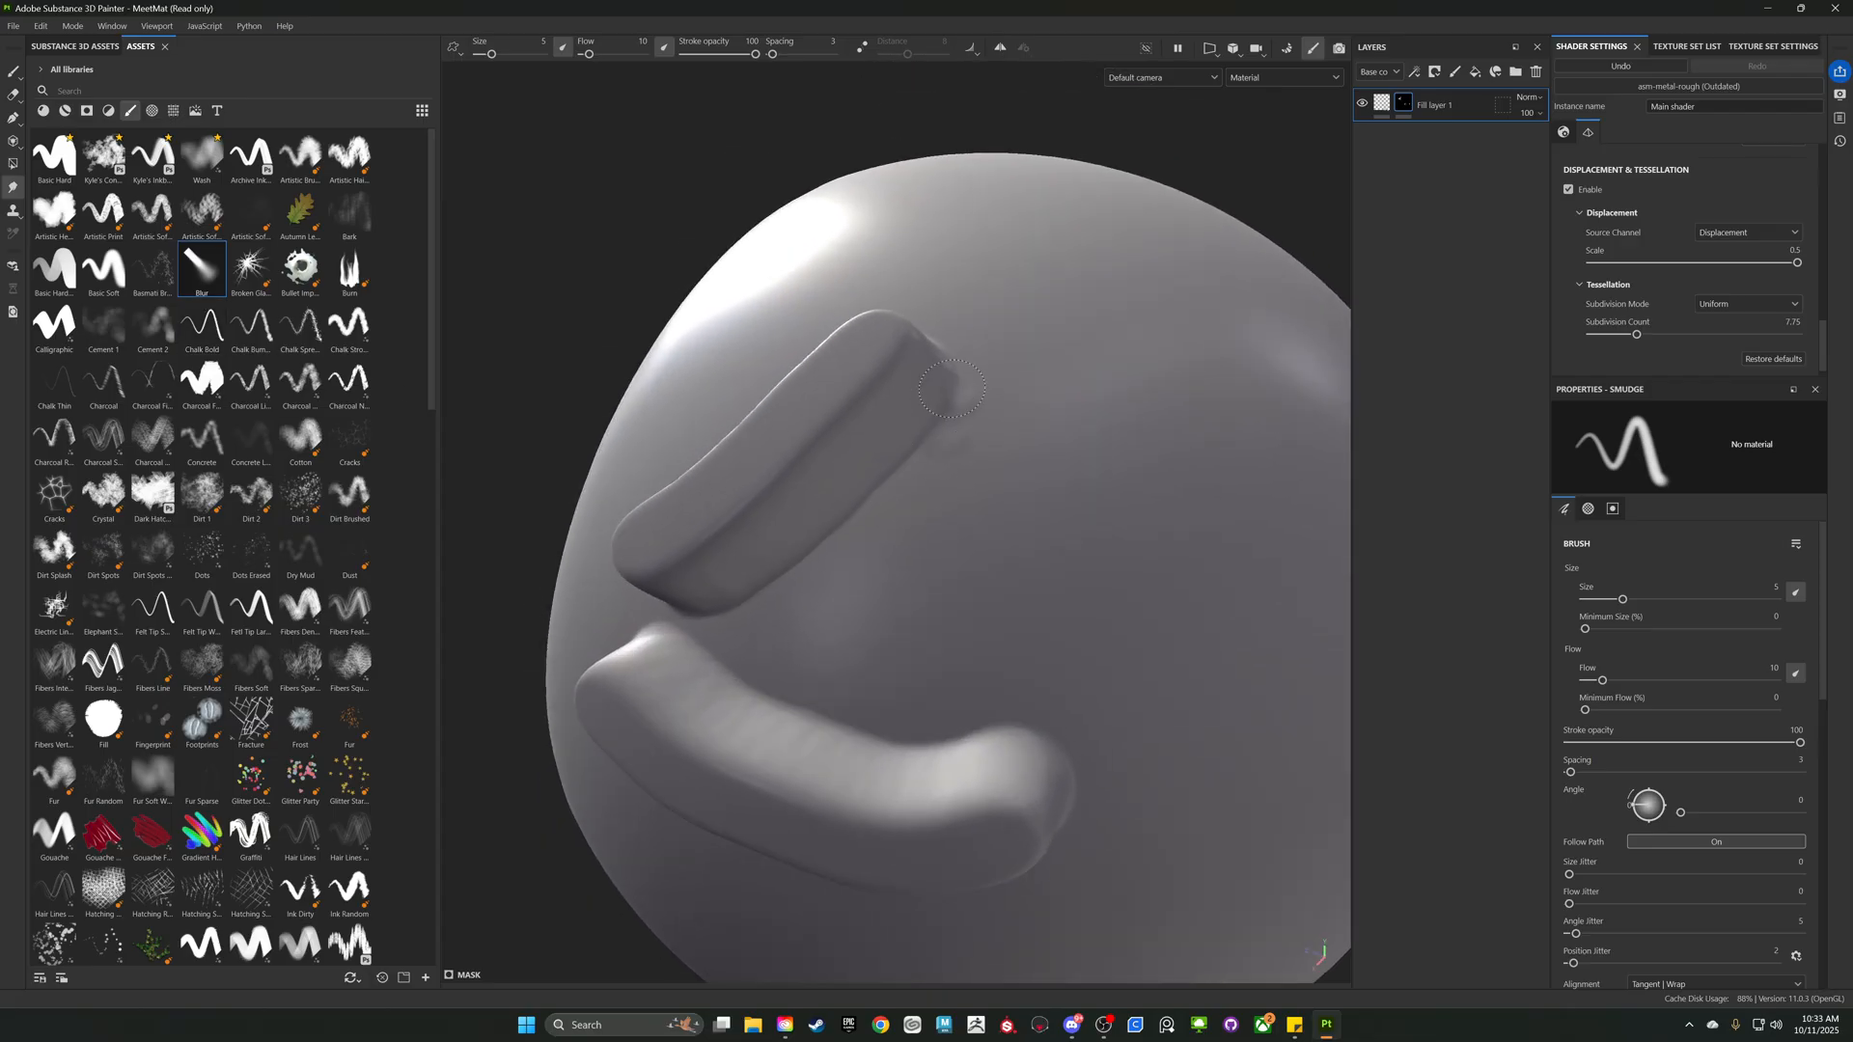
{"action": "left_click_drag", "start_coordinate": [895, 358], "coordinate": [857, 338], "text": "alt"}
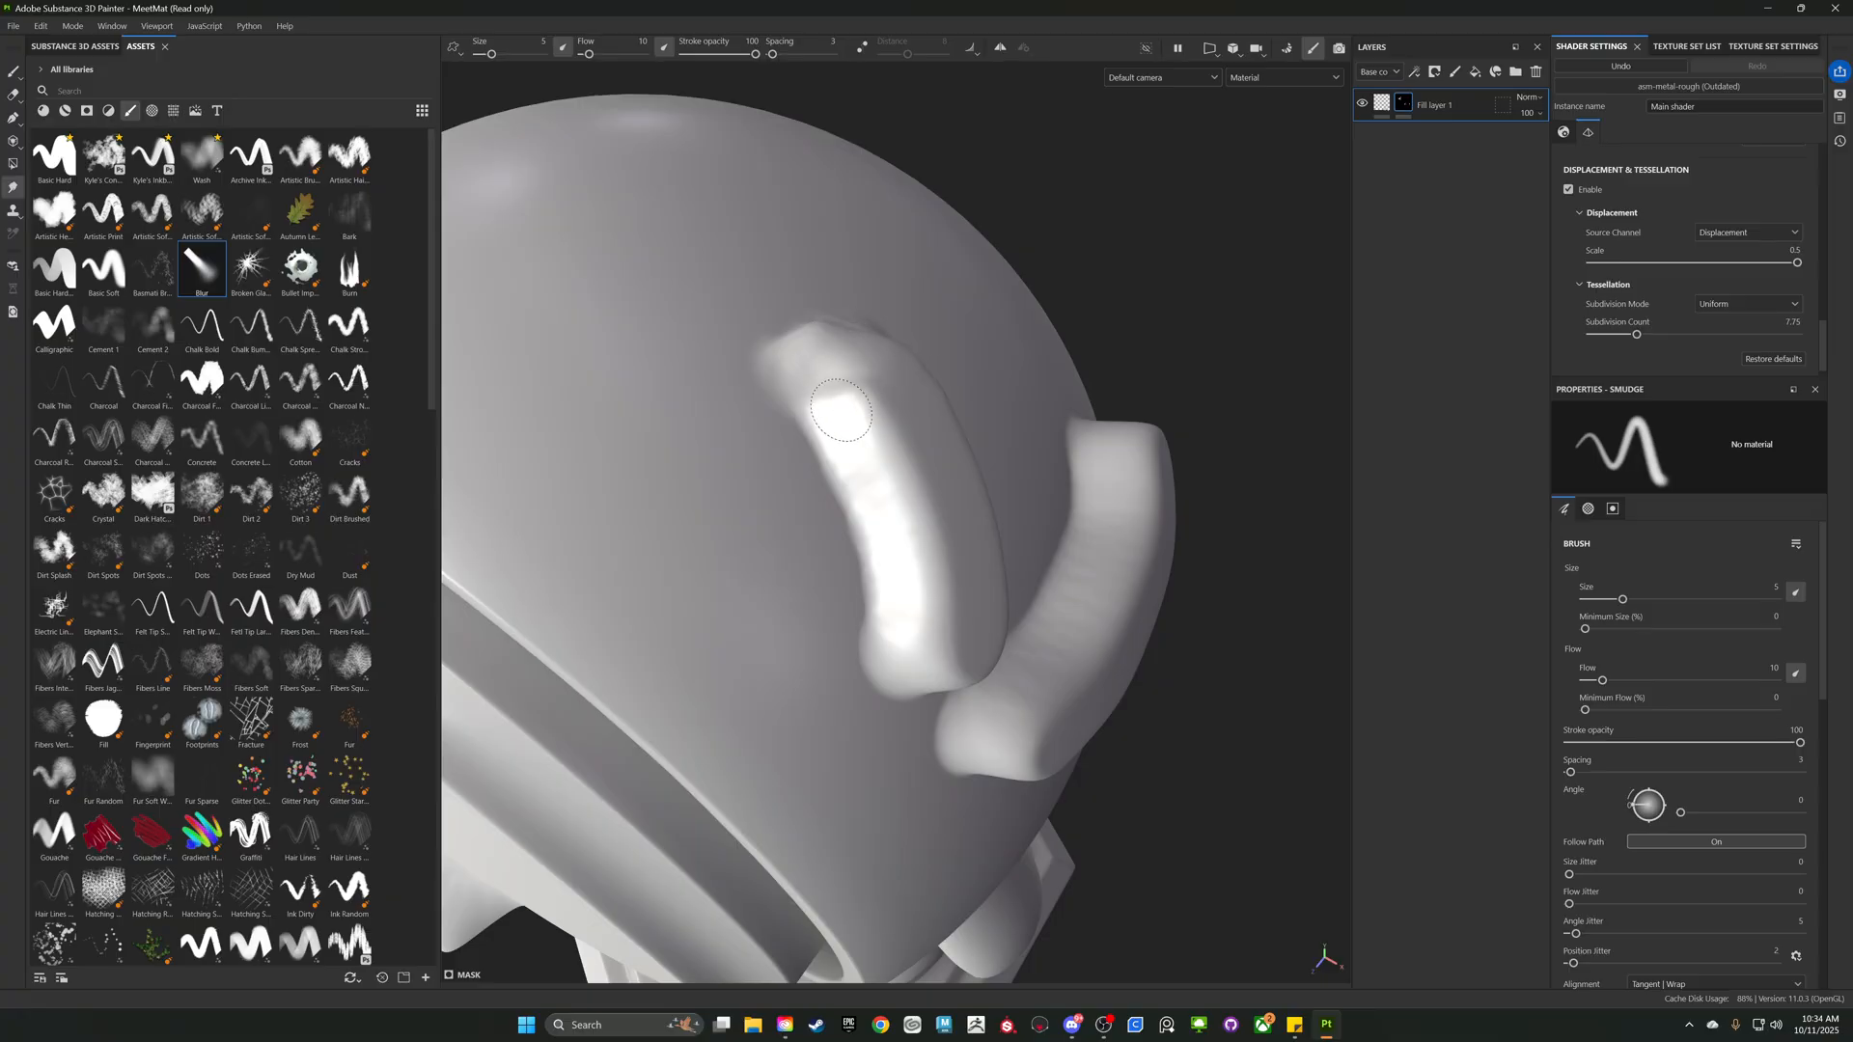
{"action": "left_click_drag", "start_coordinate": [768, 330], "coordinate": [729, 392], "text": "alt"}
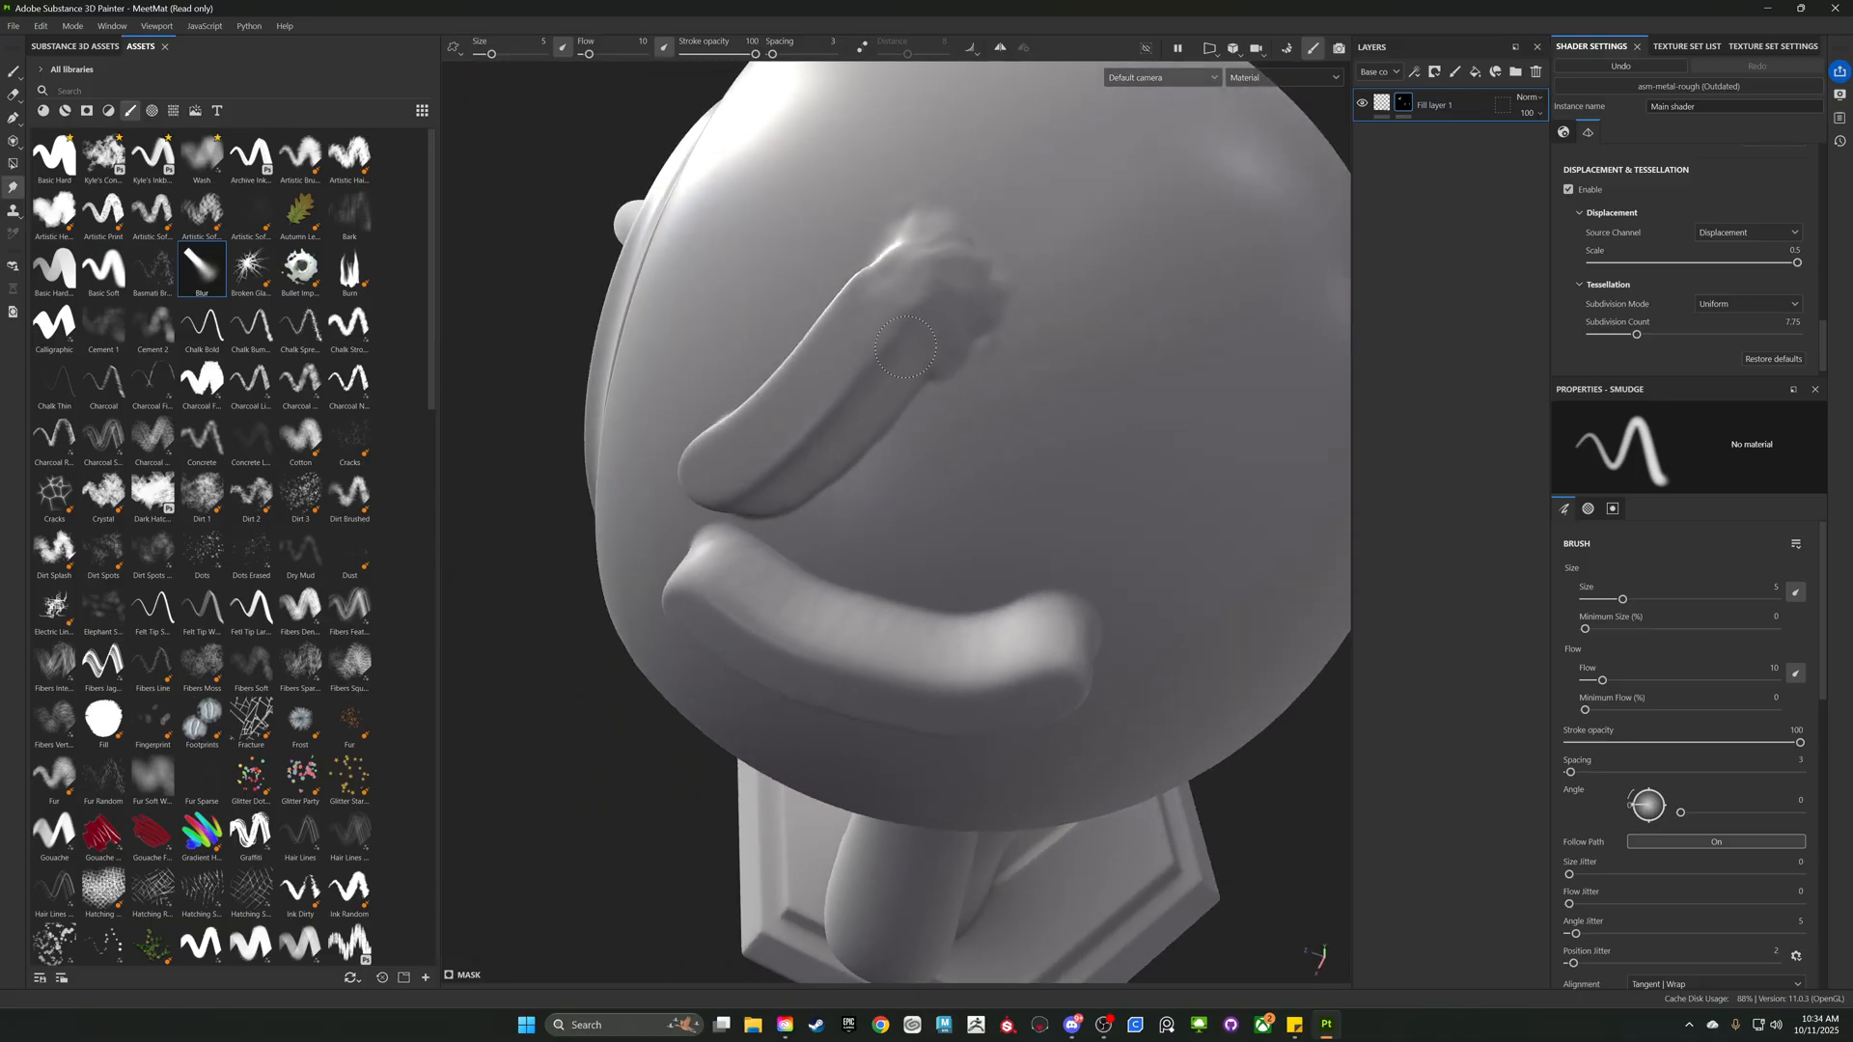
{"action": "left_click_drag", "start_coordinate": [855, 380], "coordinate": [815, 283], "text": "alt"}
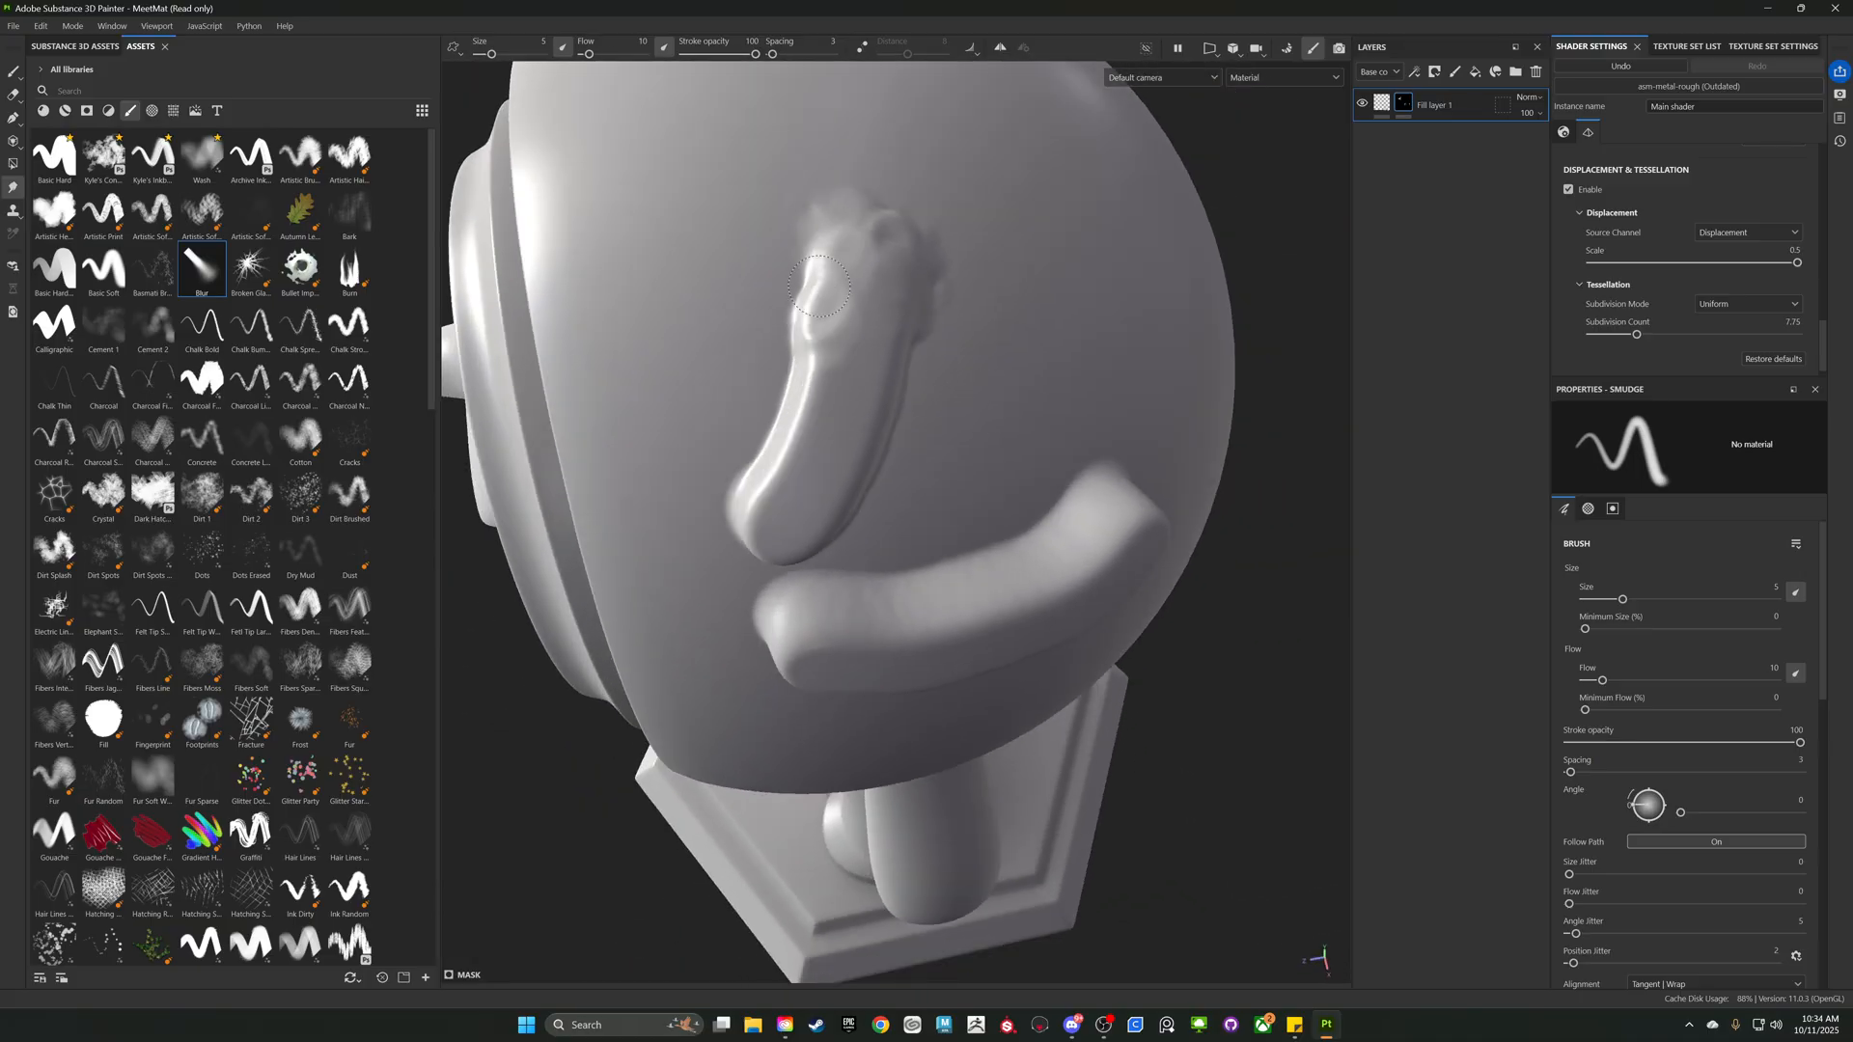
{"action": "left_click_drag", "start_coordinate": [734, 442], "coordinate": [618, 425], "text": "alt"}
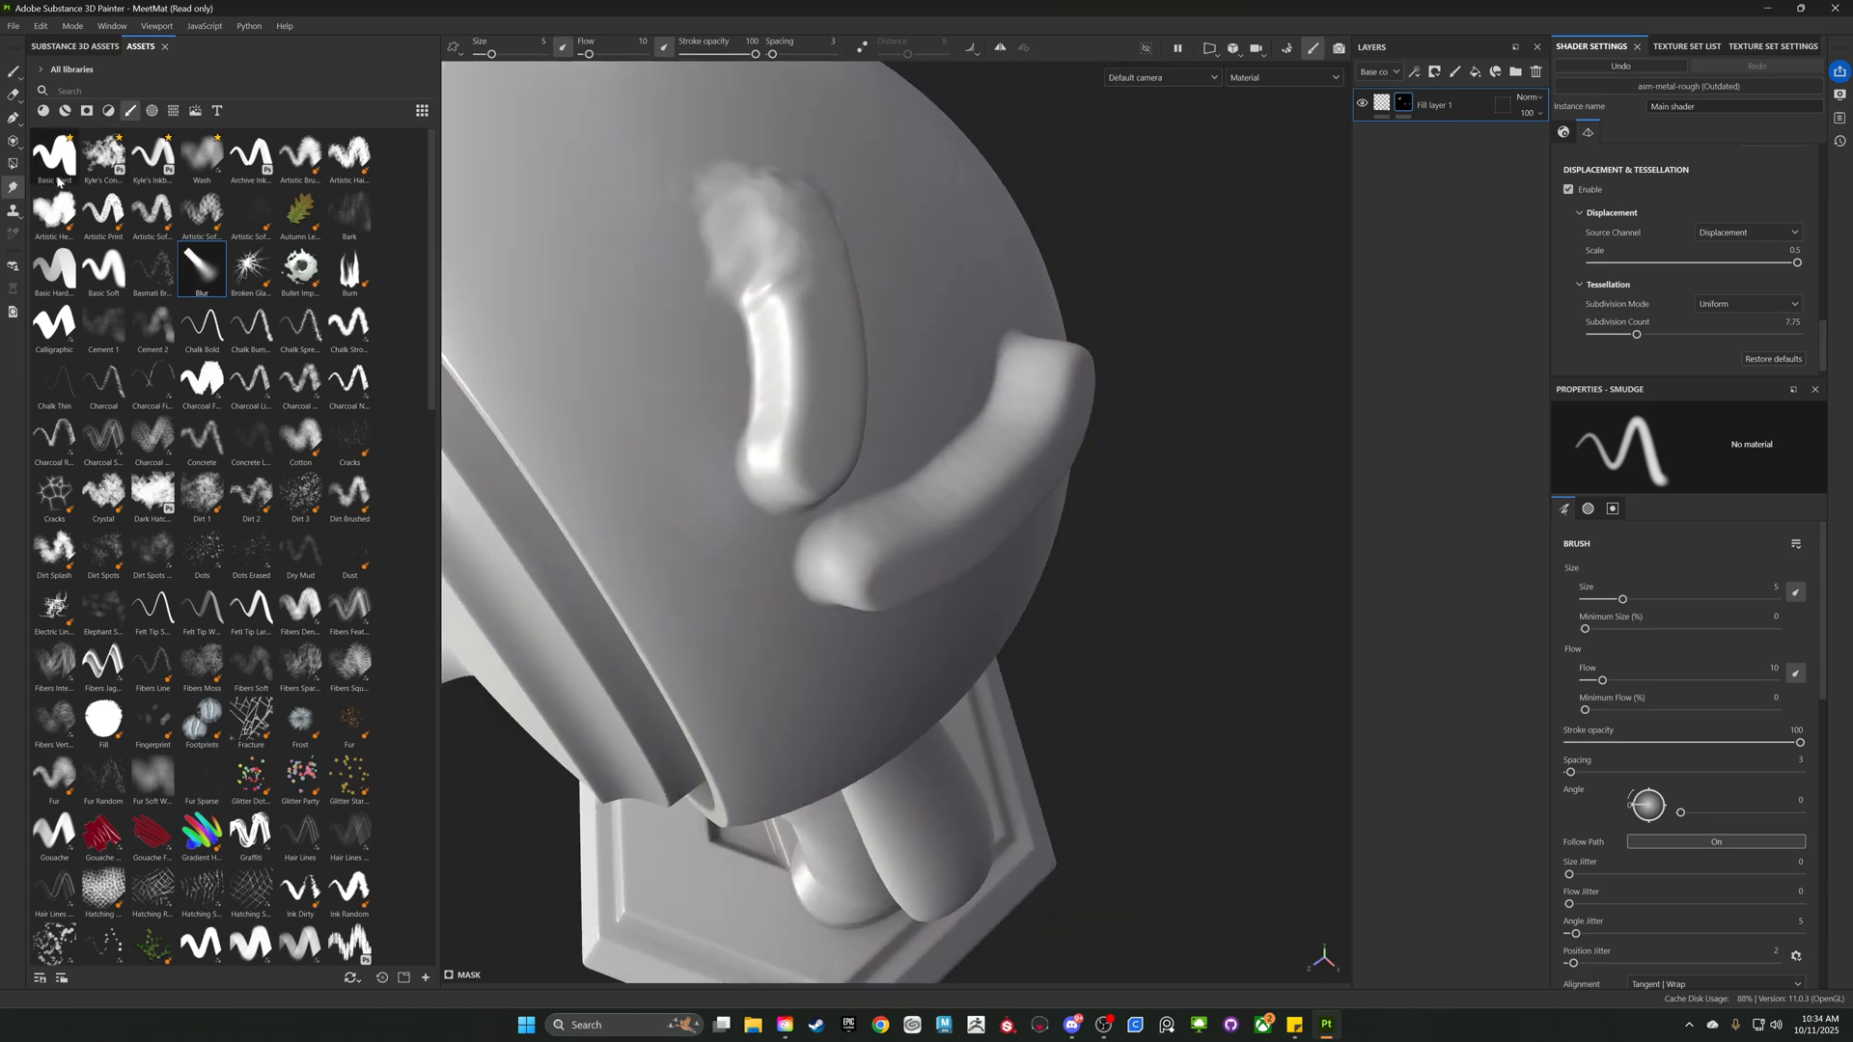
- Paint two curved strokes on the mask over the top of the head with the Basic Hard brush
{"action": "left_click", "coordinate": [57, 179]}
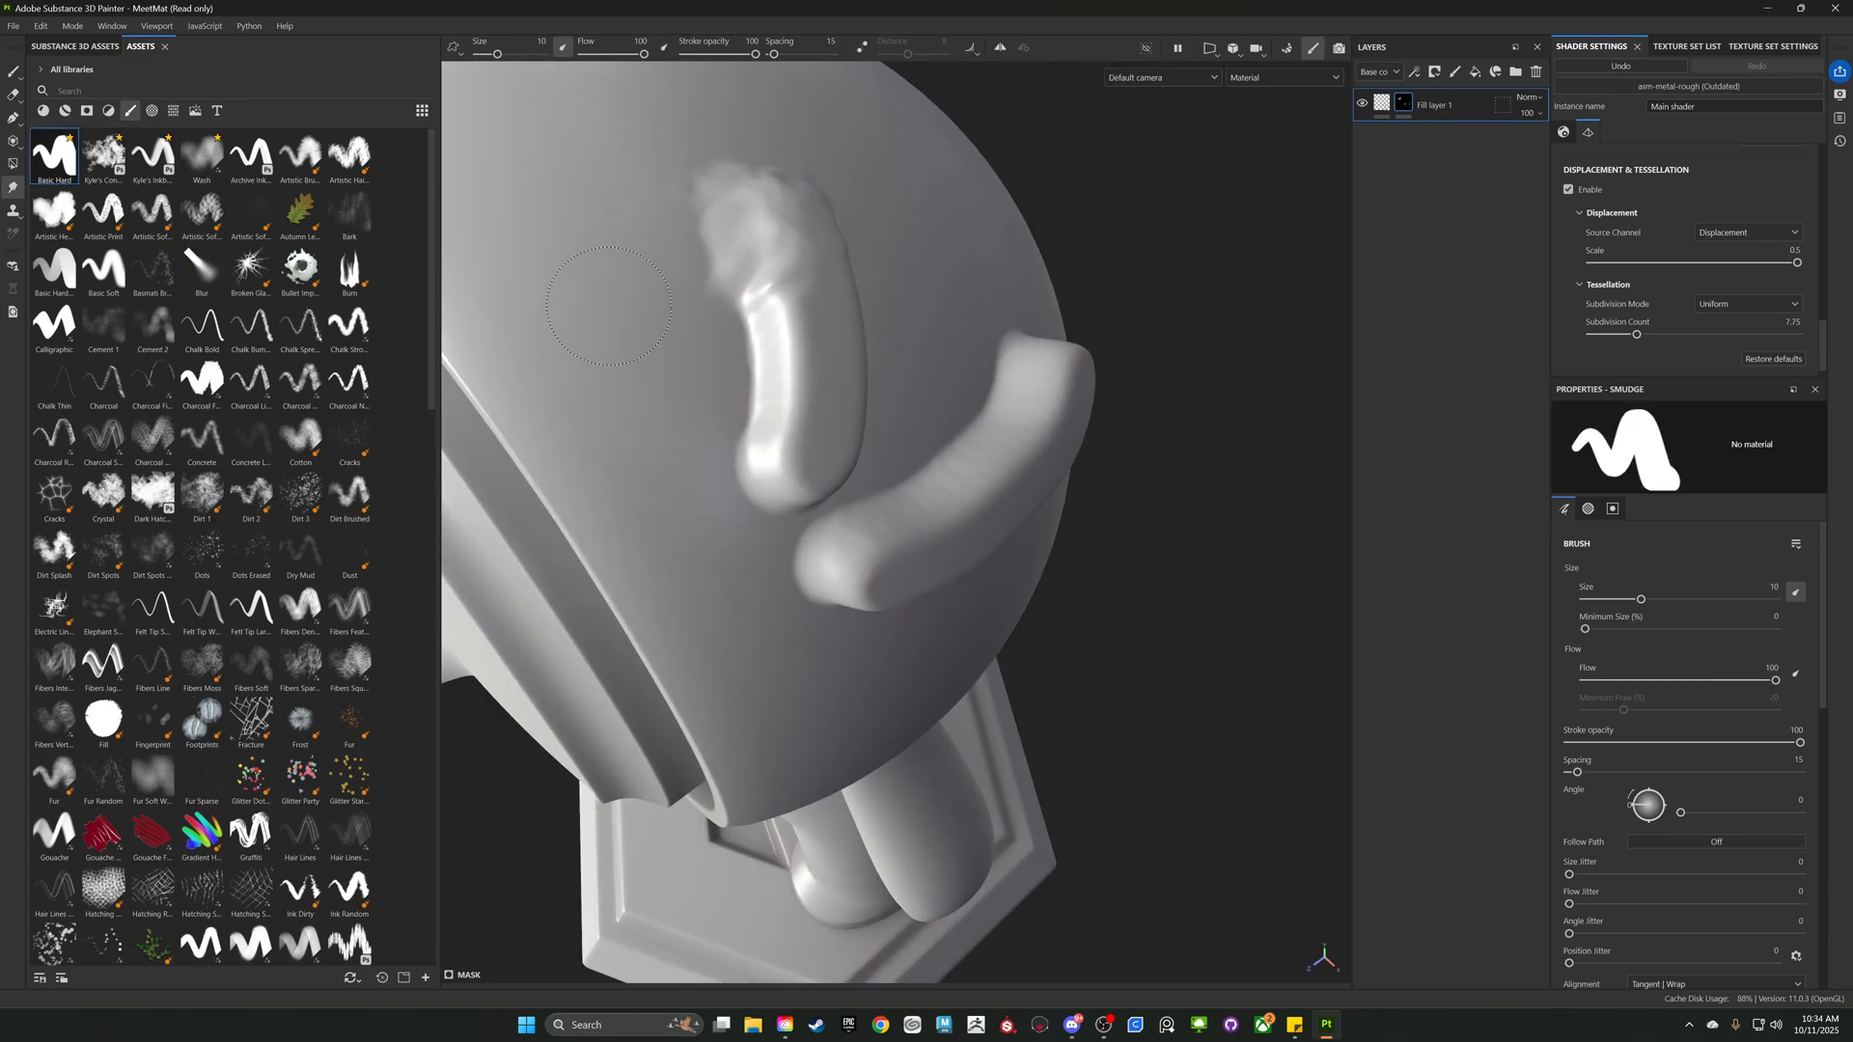
{"action": "left_click_drag", "start_coordinate": [609, 305], "coordinate": [720, 480], "text": "alt"}
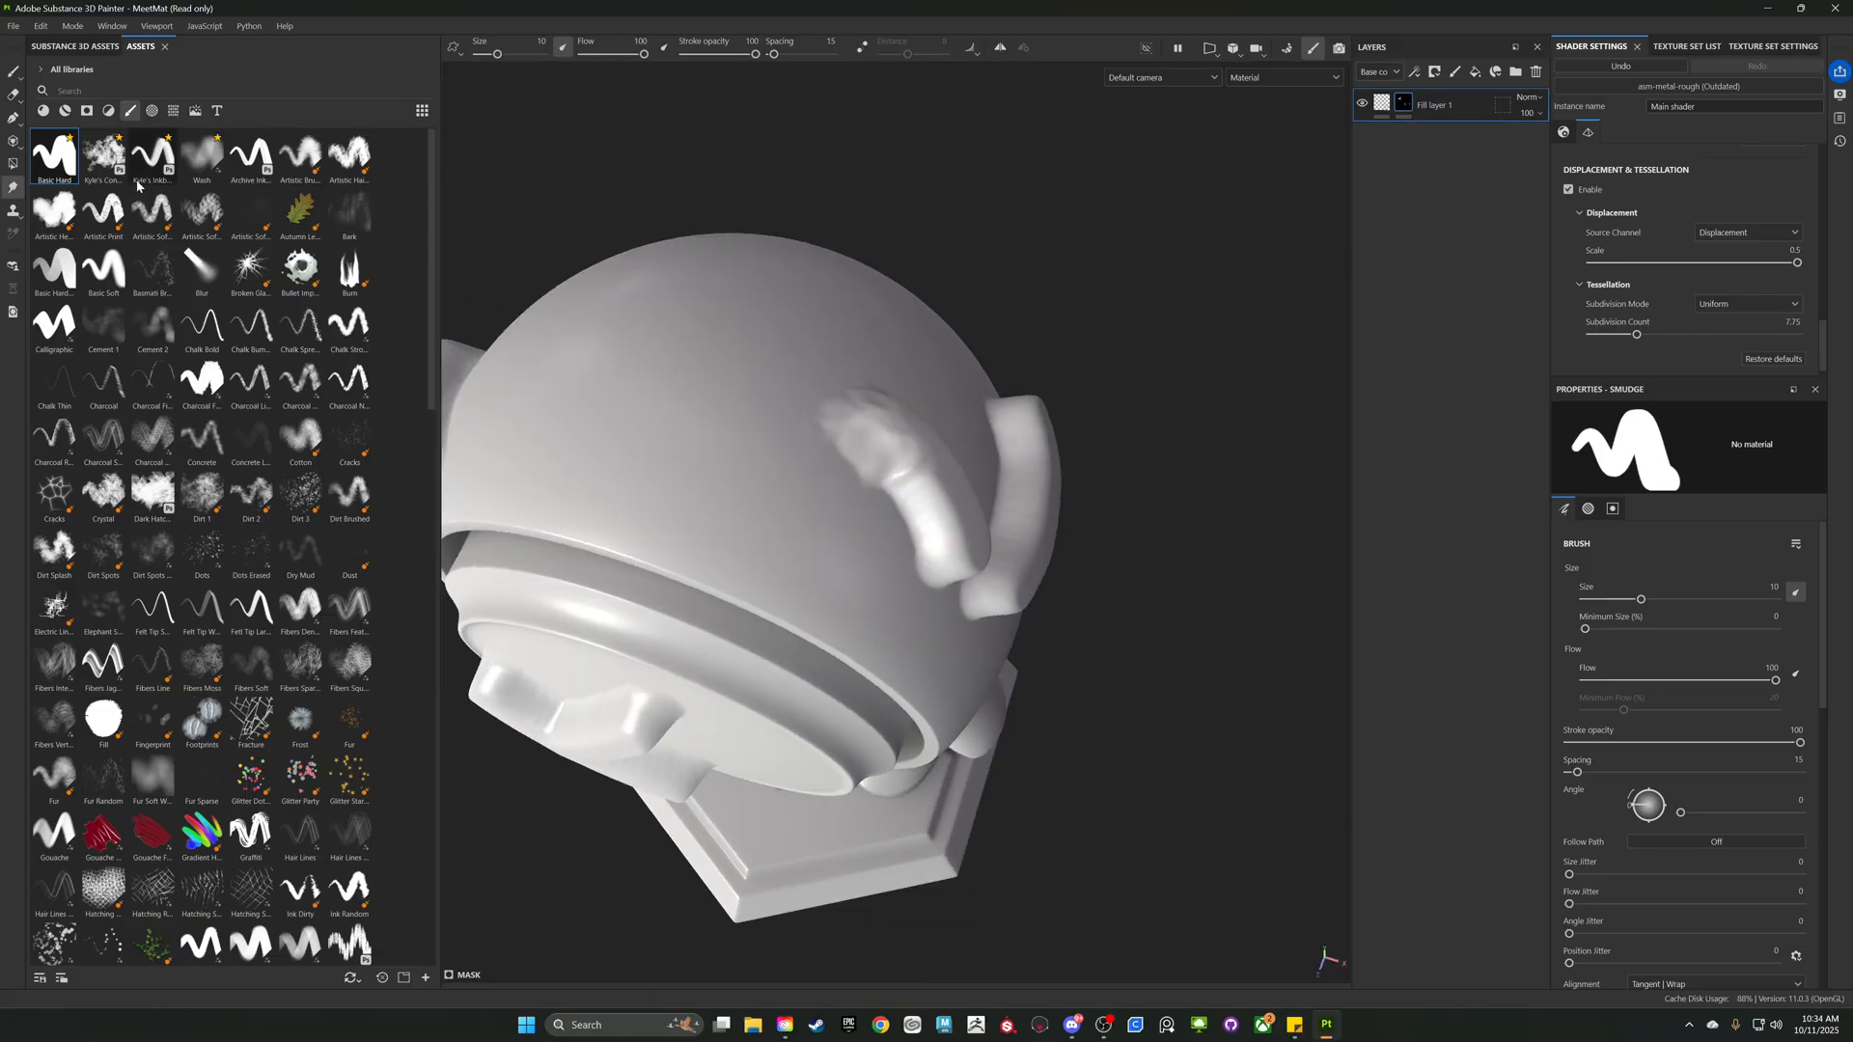
{"action": "left_click_drag", "start_coordinate": [651, 365], "coordinate": [1079, 503], "text": "alt"}
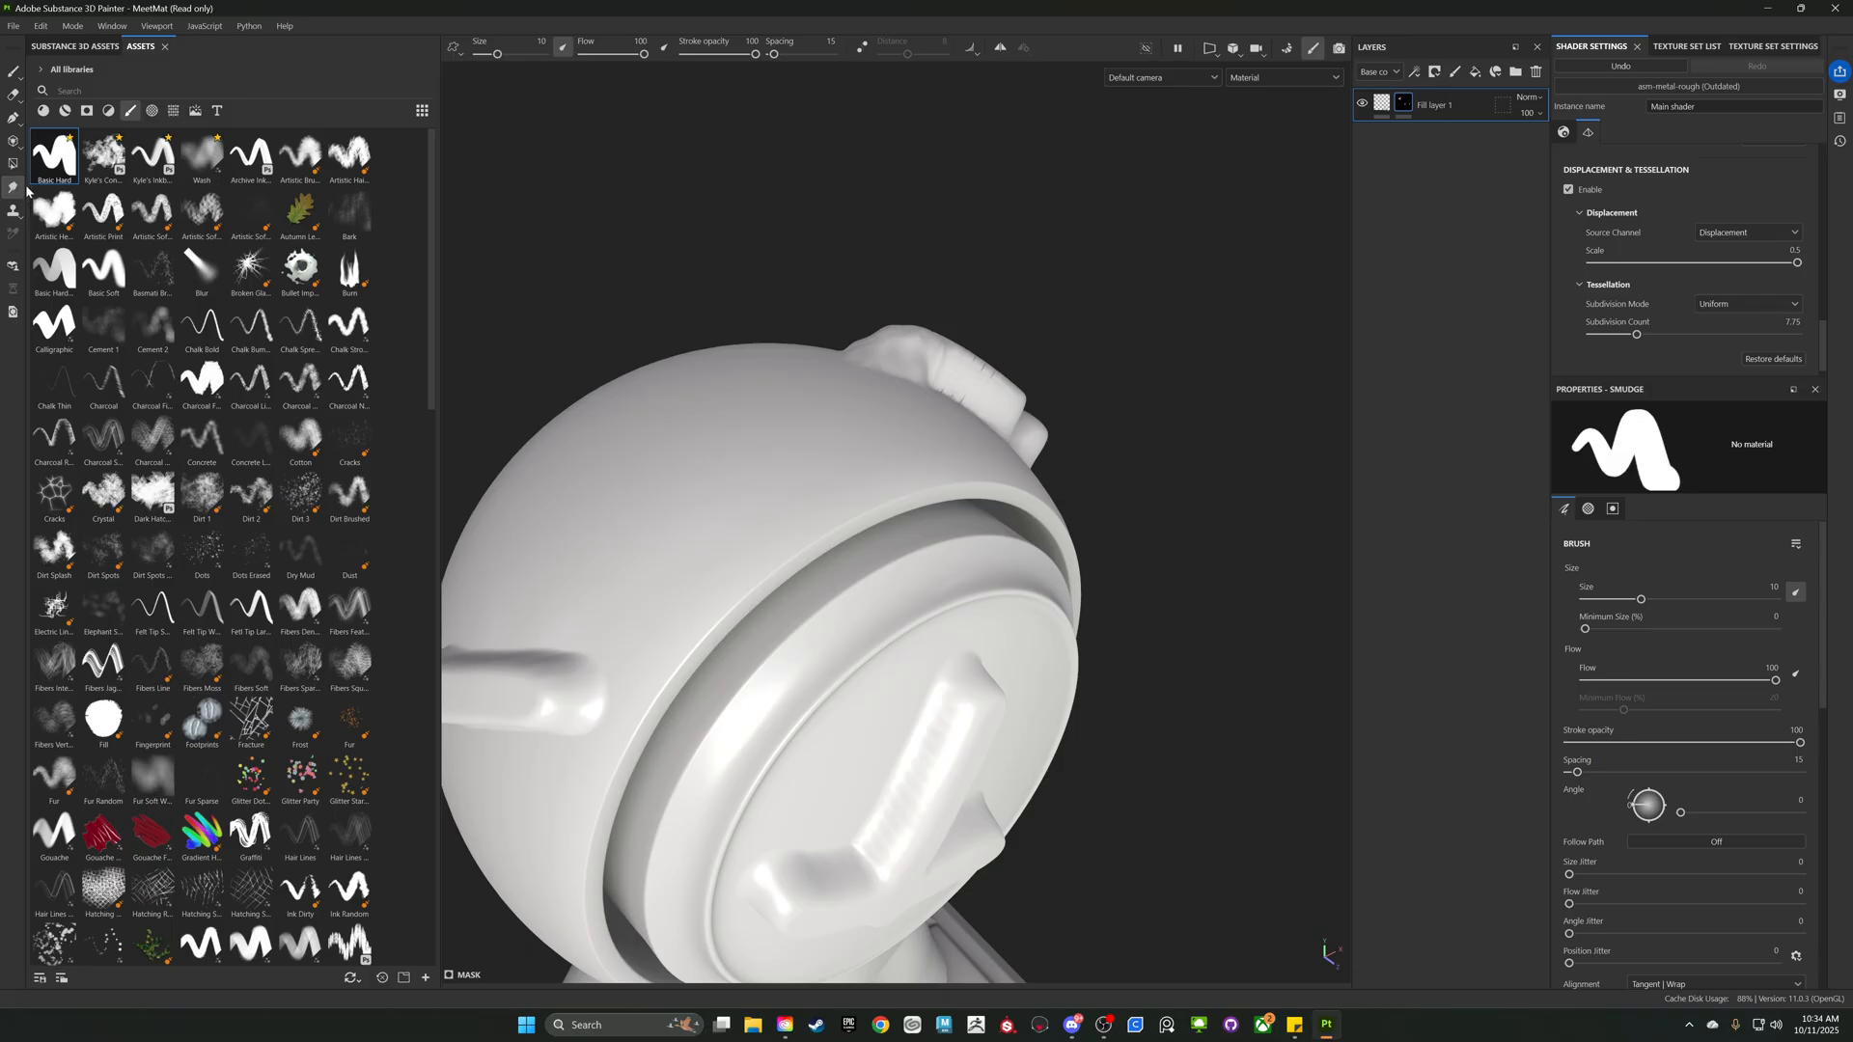
{"action": "left_click", "coordinate": [14, 69]}
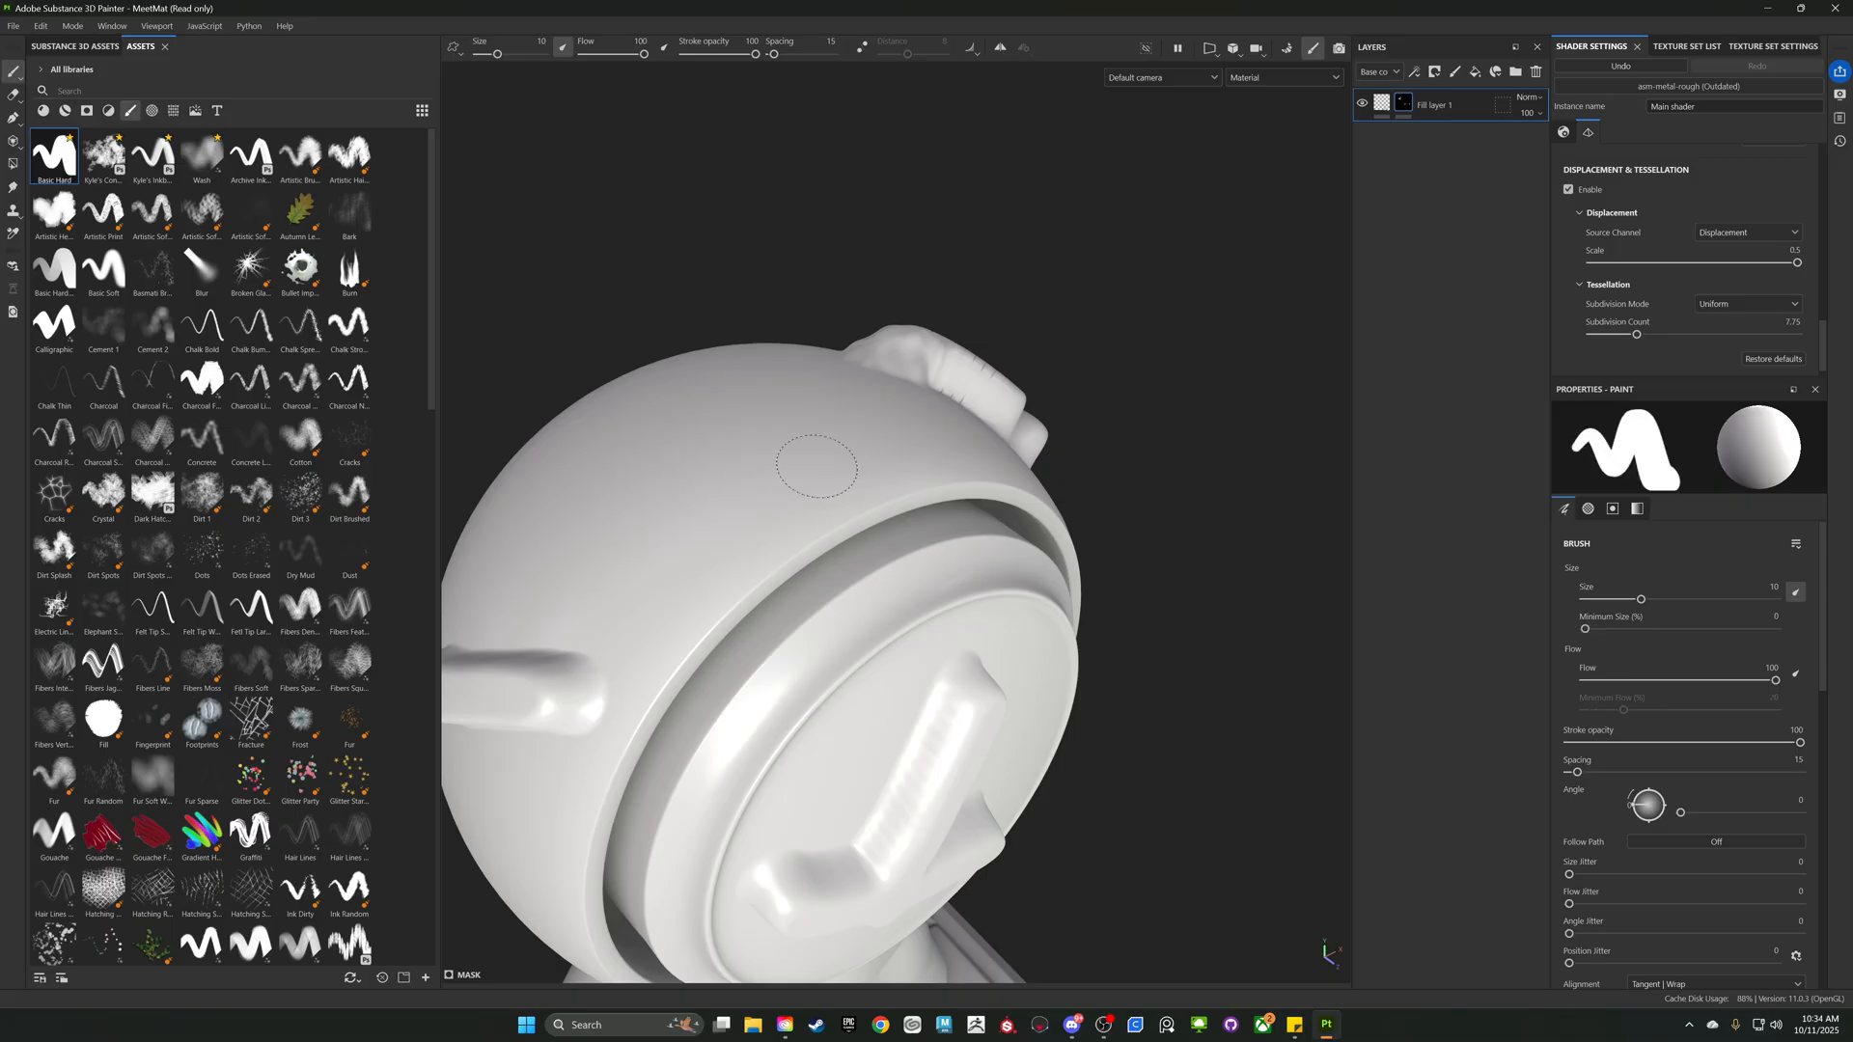
{"action": "mouse_move", "coordinate": [828, 446]}
{"action": "left_mouse_down"}
{"action": "mouse_move", "coordinate": [726, 465]}
{"action": "mouse_move", "coordinate": [589, 452]}
{"action": "mouse_move", "coordinate": [618, 527]}
{"action": "mouse_move", "coordinate": [721, 629]}
{"action": "mouse_move", "coordinate": [510, 637]}
{"action": "mouse_move", "coordinate": [405, 542]}
{"action": "left_mouse_up"}
{"action": "left_click_drag", "start_coordinate": [890, 517], "coordinate": [542, 758], "text": "alt"}
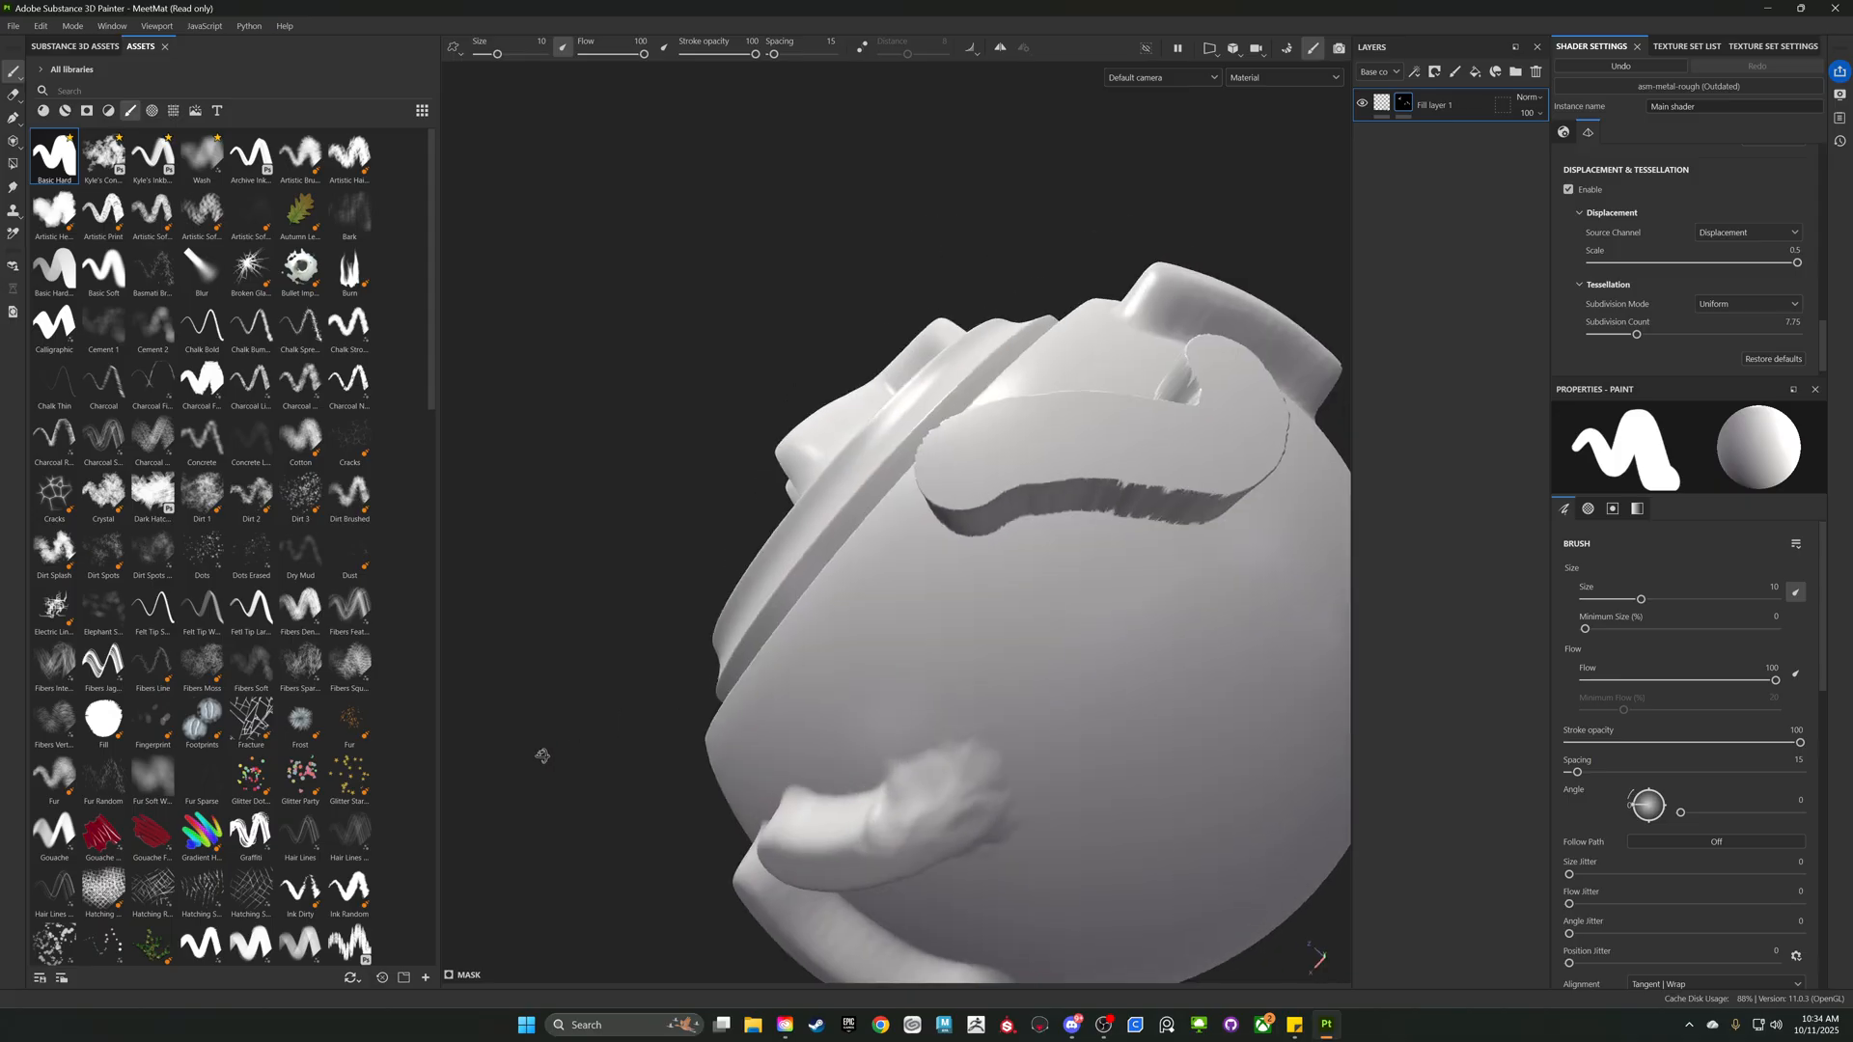
{"action": "mouse_move", "coordinate": [1025, 618]}
{"action": "left_mouse_down"}
{"action": "mouse_move", "coordinate": [1226, 685]}
{"action": "mouse_move", "coordinate": [1272, 645]}
{"action": "left_mouse_up"}
{"action": "left_click_drag", "start_coordinate": [1014, 690], "coordinate": [1130, 508], "text": "alt"}
{"action": "mouse_move", "coordinate": [1080, 687]}
{"action": "left_mouse_down", "text": "alt"}
{"action": "mouse_move", "coordinate": [1066, 717]}
{"action": "mouse_move", "coordinate": [1274, 675]}
{"action": "mouse_move", "coordinate": [1061, 821]}
{"action": "mouse_move", "coordinate": [960, 840]}
{"action": "mouse_move", "coordinate": [1169, 663]}
{"action": "mouse_move", "coordinate": [1213, 660]}
{"action": "left_mouse_up", "text": "alt"}
{"action": "middle_click_drag", "start_coordinate": [827, 629], "coordinate": [1003, 599], "text": "alt"}
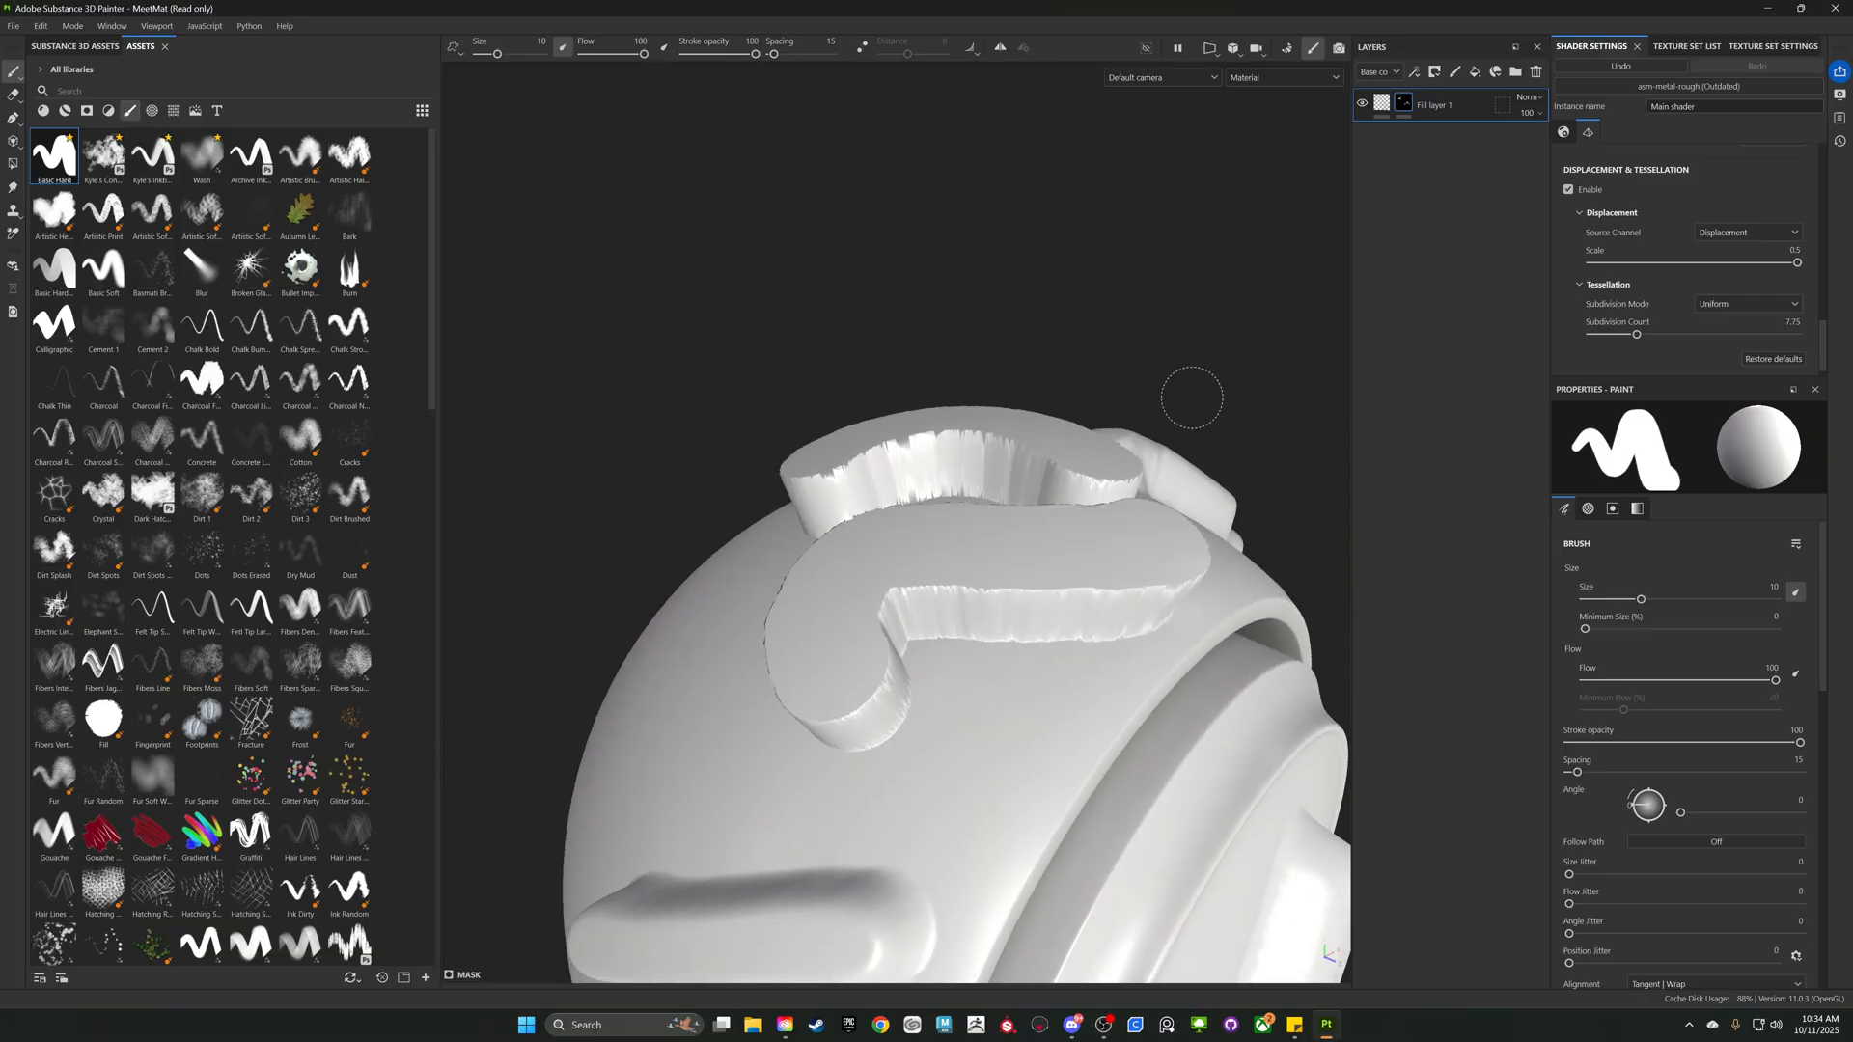
- Add a Blur filter to the mask of Fill layer 1 and set its blur intensity to about 0.62
{"action": "right_click", "coordinate": [1401, 109]}
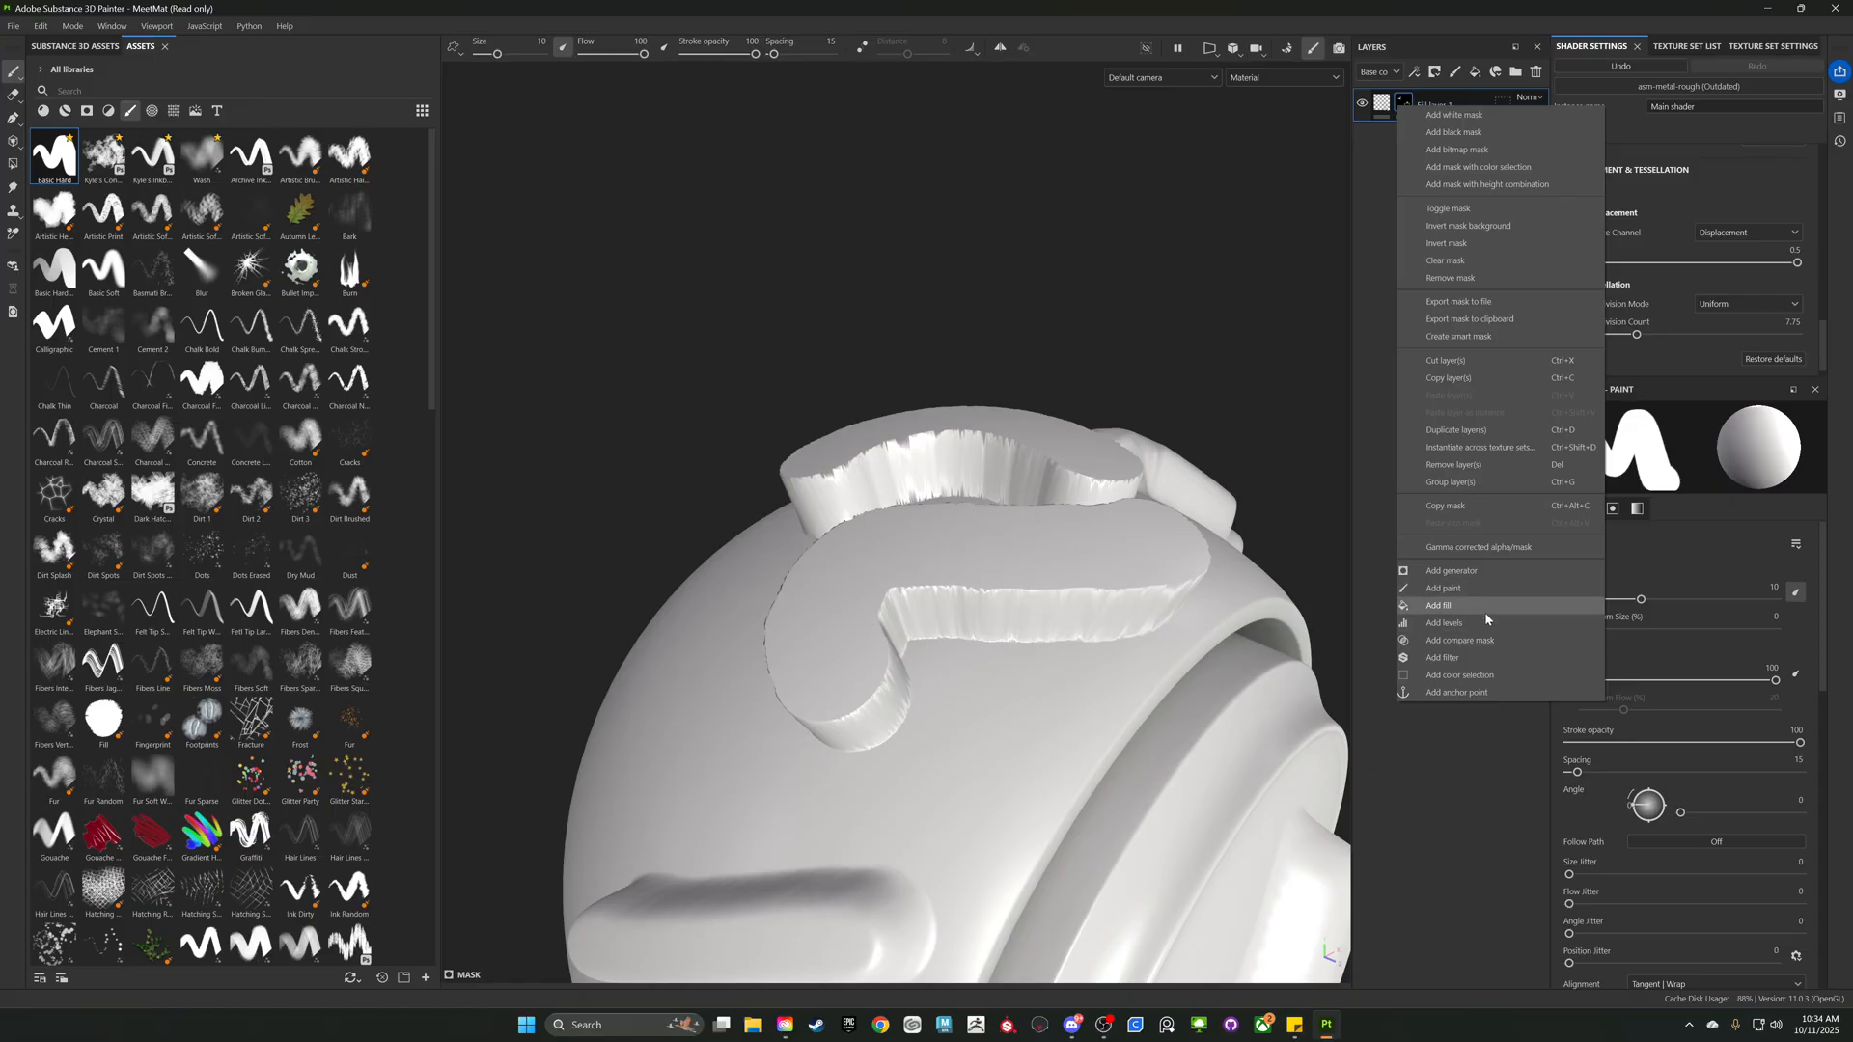
{"action": "left_click", "coordinate": [1475, 657]}
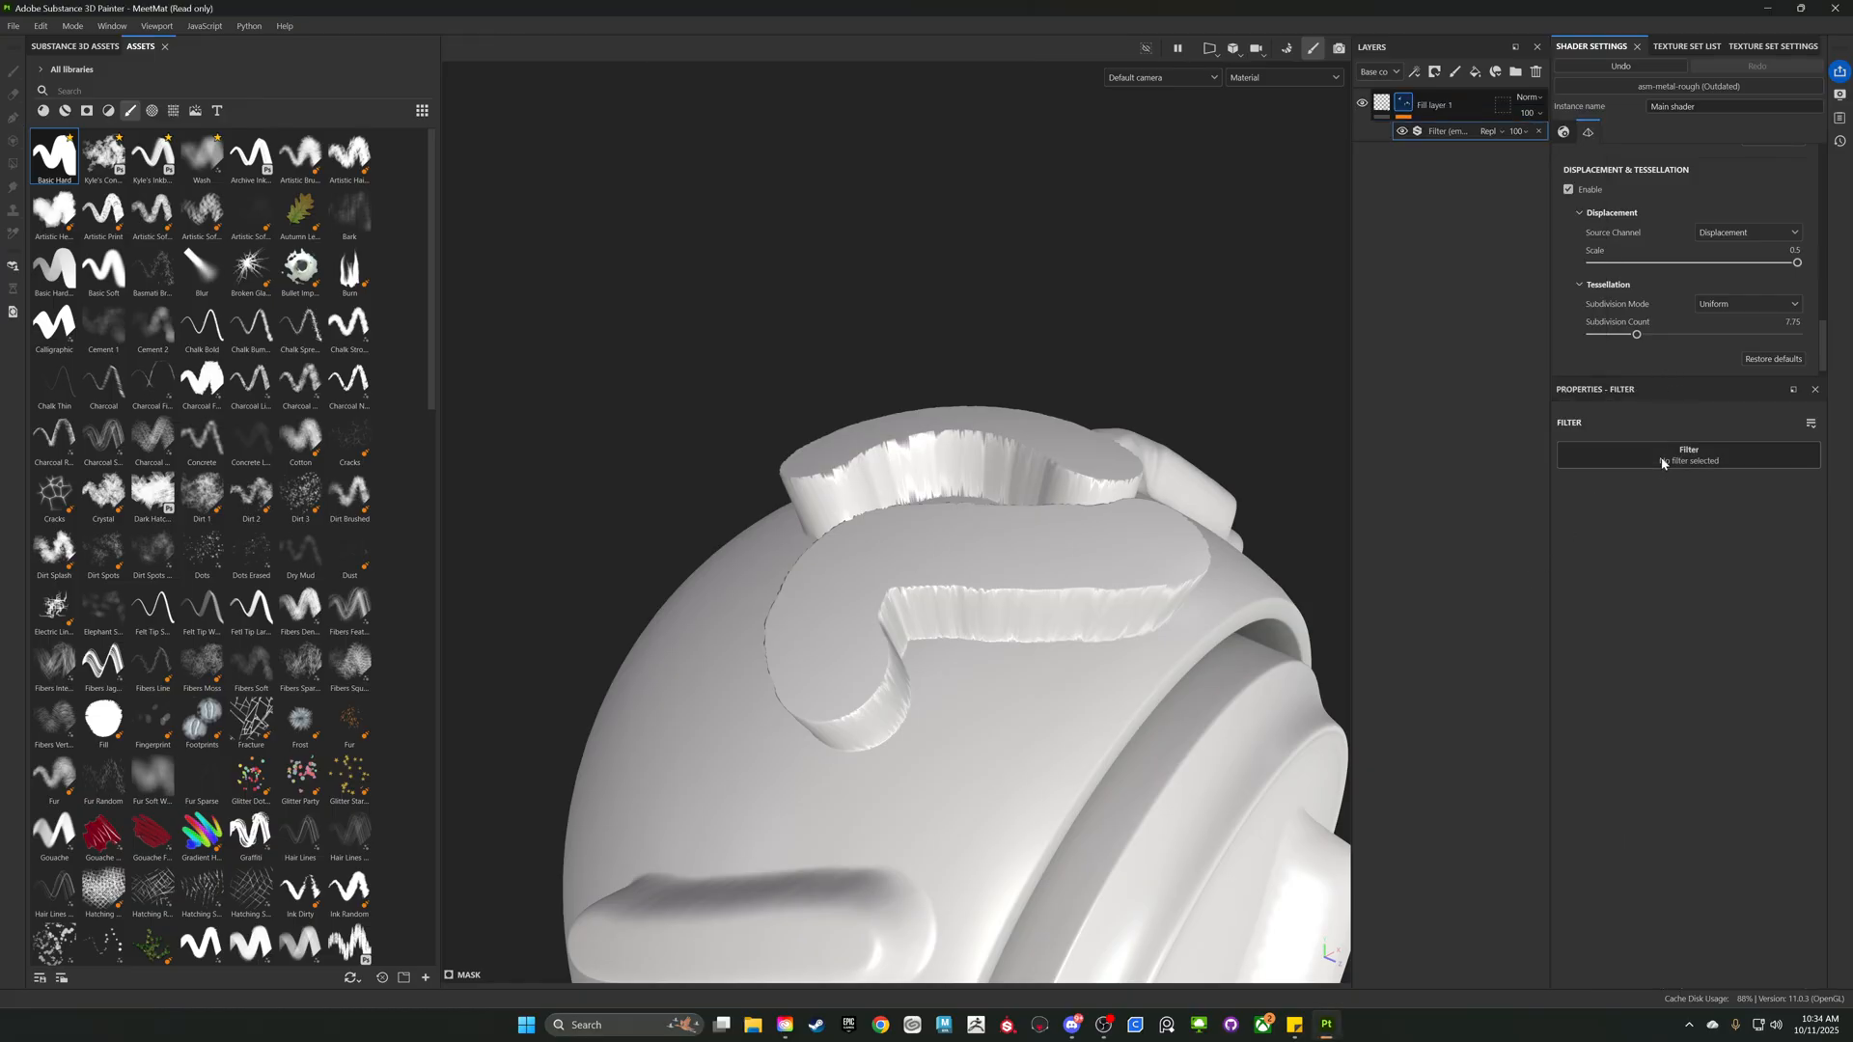
{"action": "left_click", "coordinate": [1662, 463]}
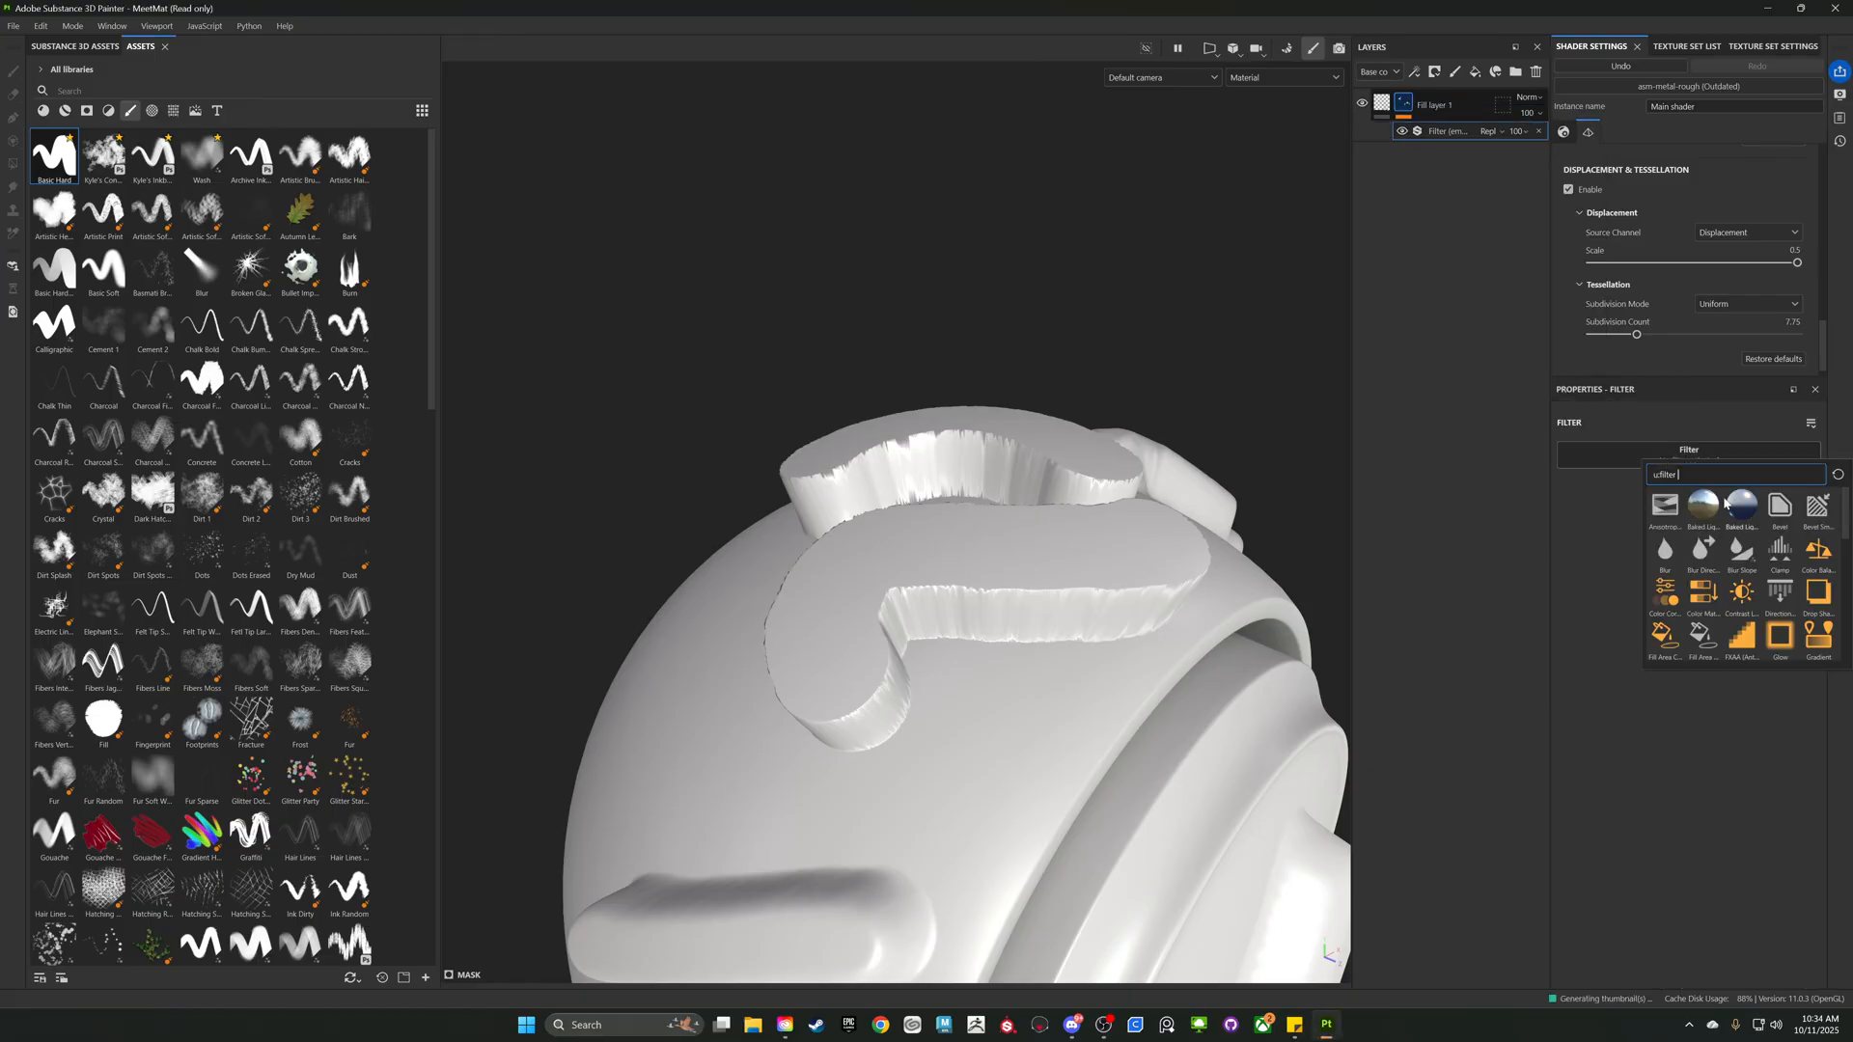
{"action": "left_click", "coordinate": [1666, 552]}
{"action": "left_click_drag", "start_coordinate": [1582, 531], "coordinate": [1584, 535]}
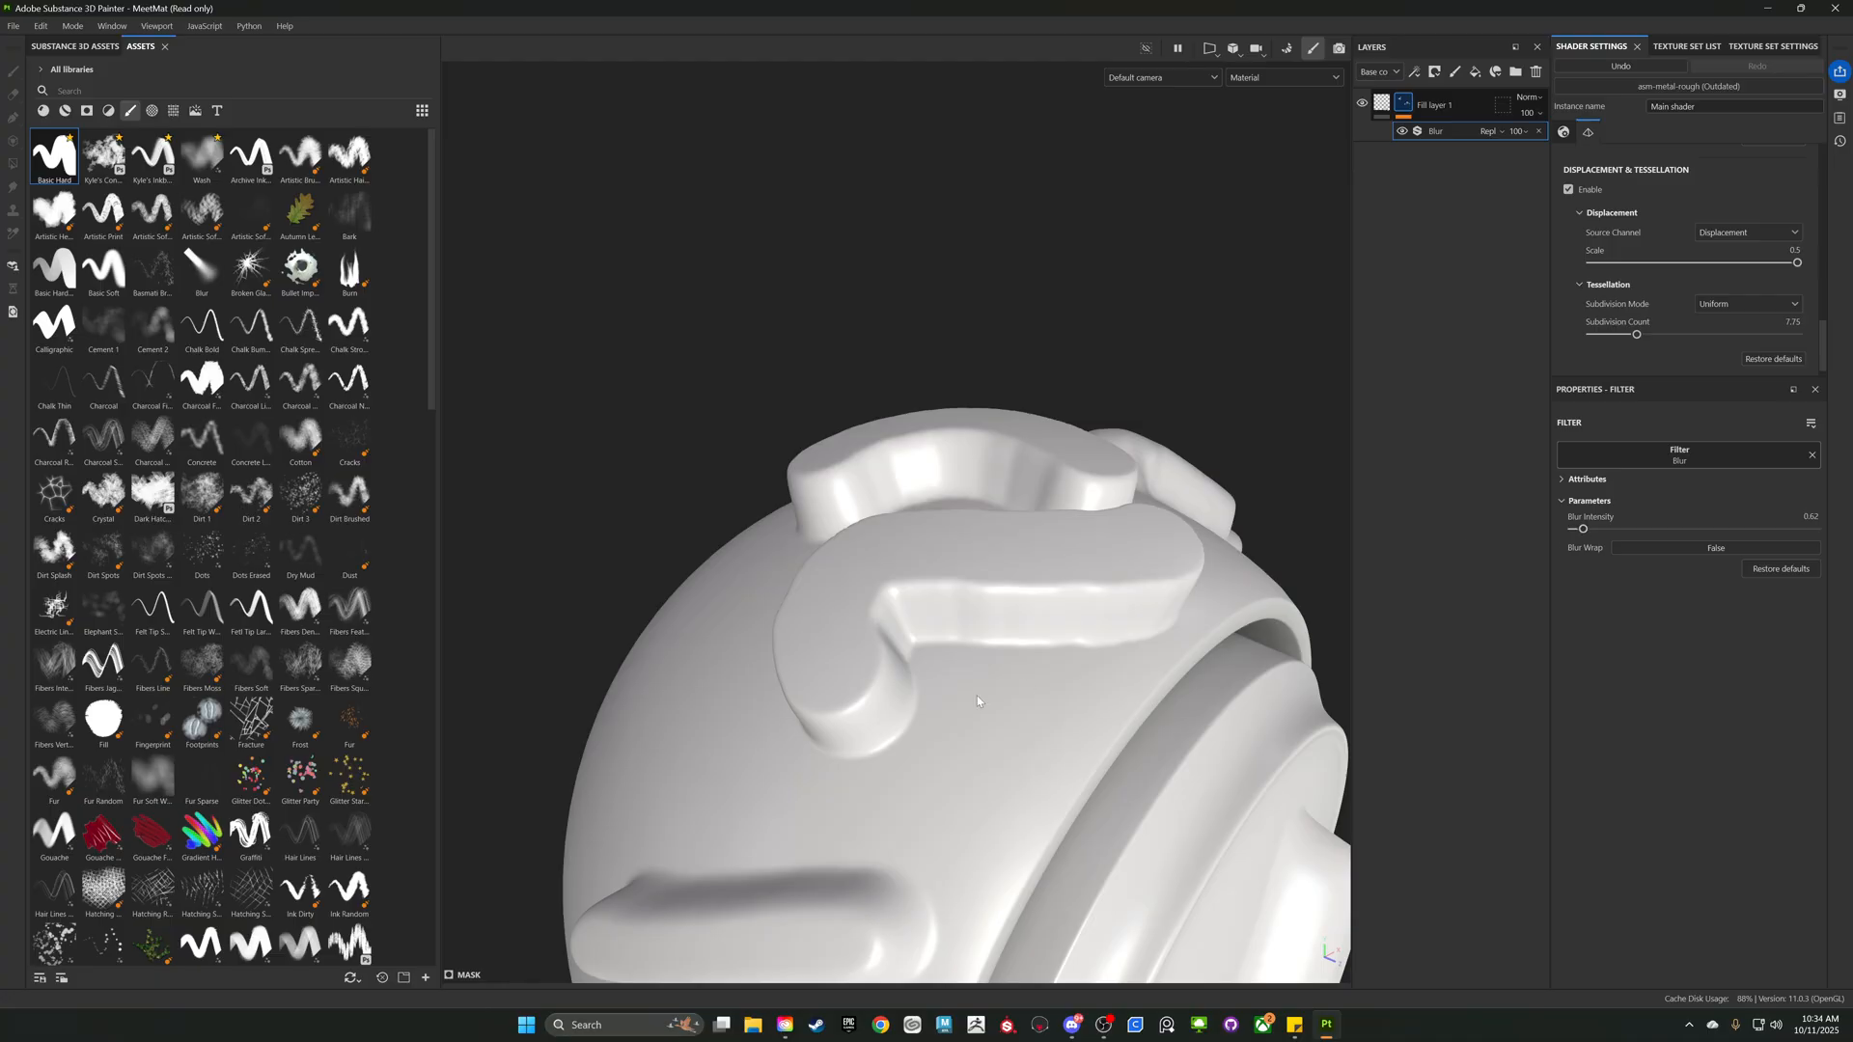
- Add a new fill layer above Fill layer 1 with only the height and displacement channels enabled
{"action": "left_click_drag", "start_coordinate": [978, 702], "coordinate": [1283, 454], "text": "alt"}
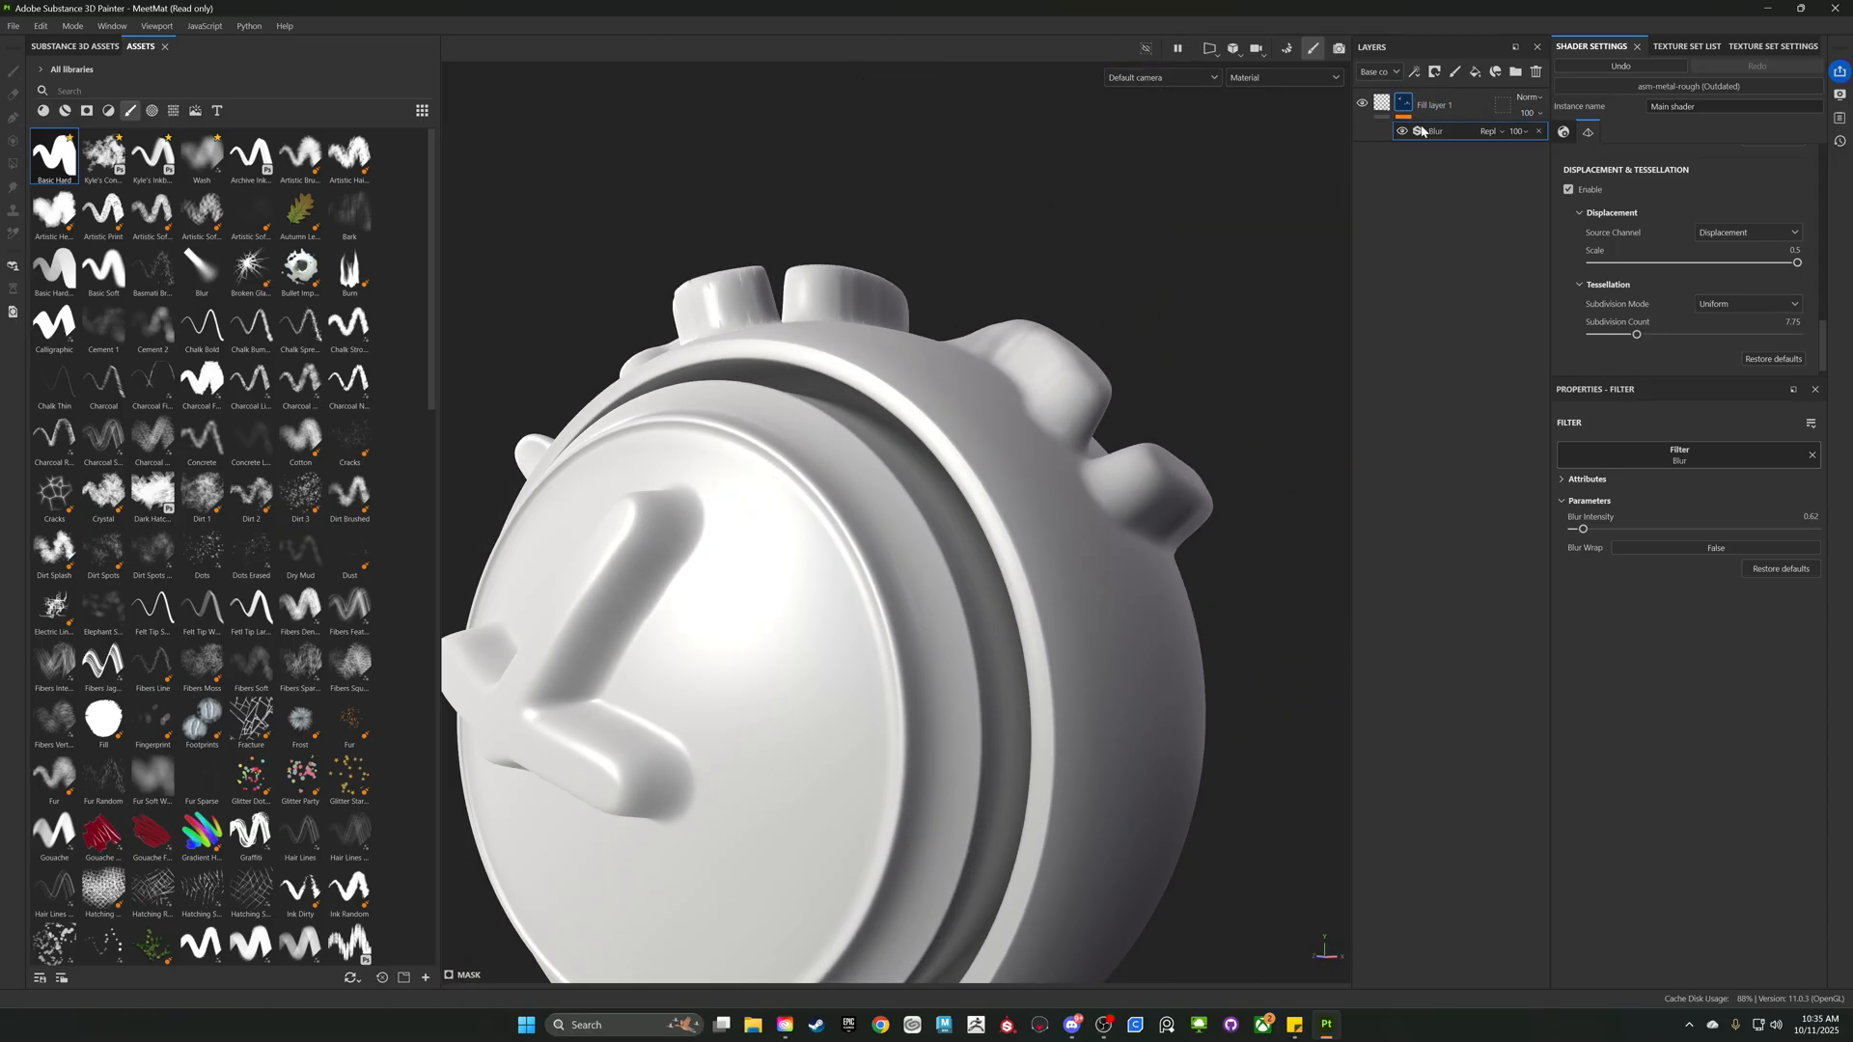
{"action": "left_click_drag", "start_coordinate": [862, 437], "coordinate": [901, 462], "text": "alt"}
{"action": "left_click_drag", "start_coordinate": [965, 610], "coordinate": [957, 554], "text": "alt"}
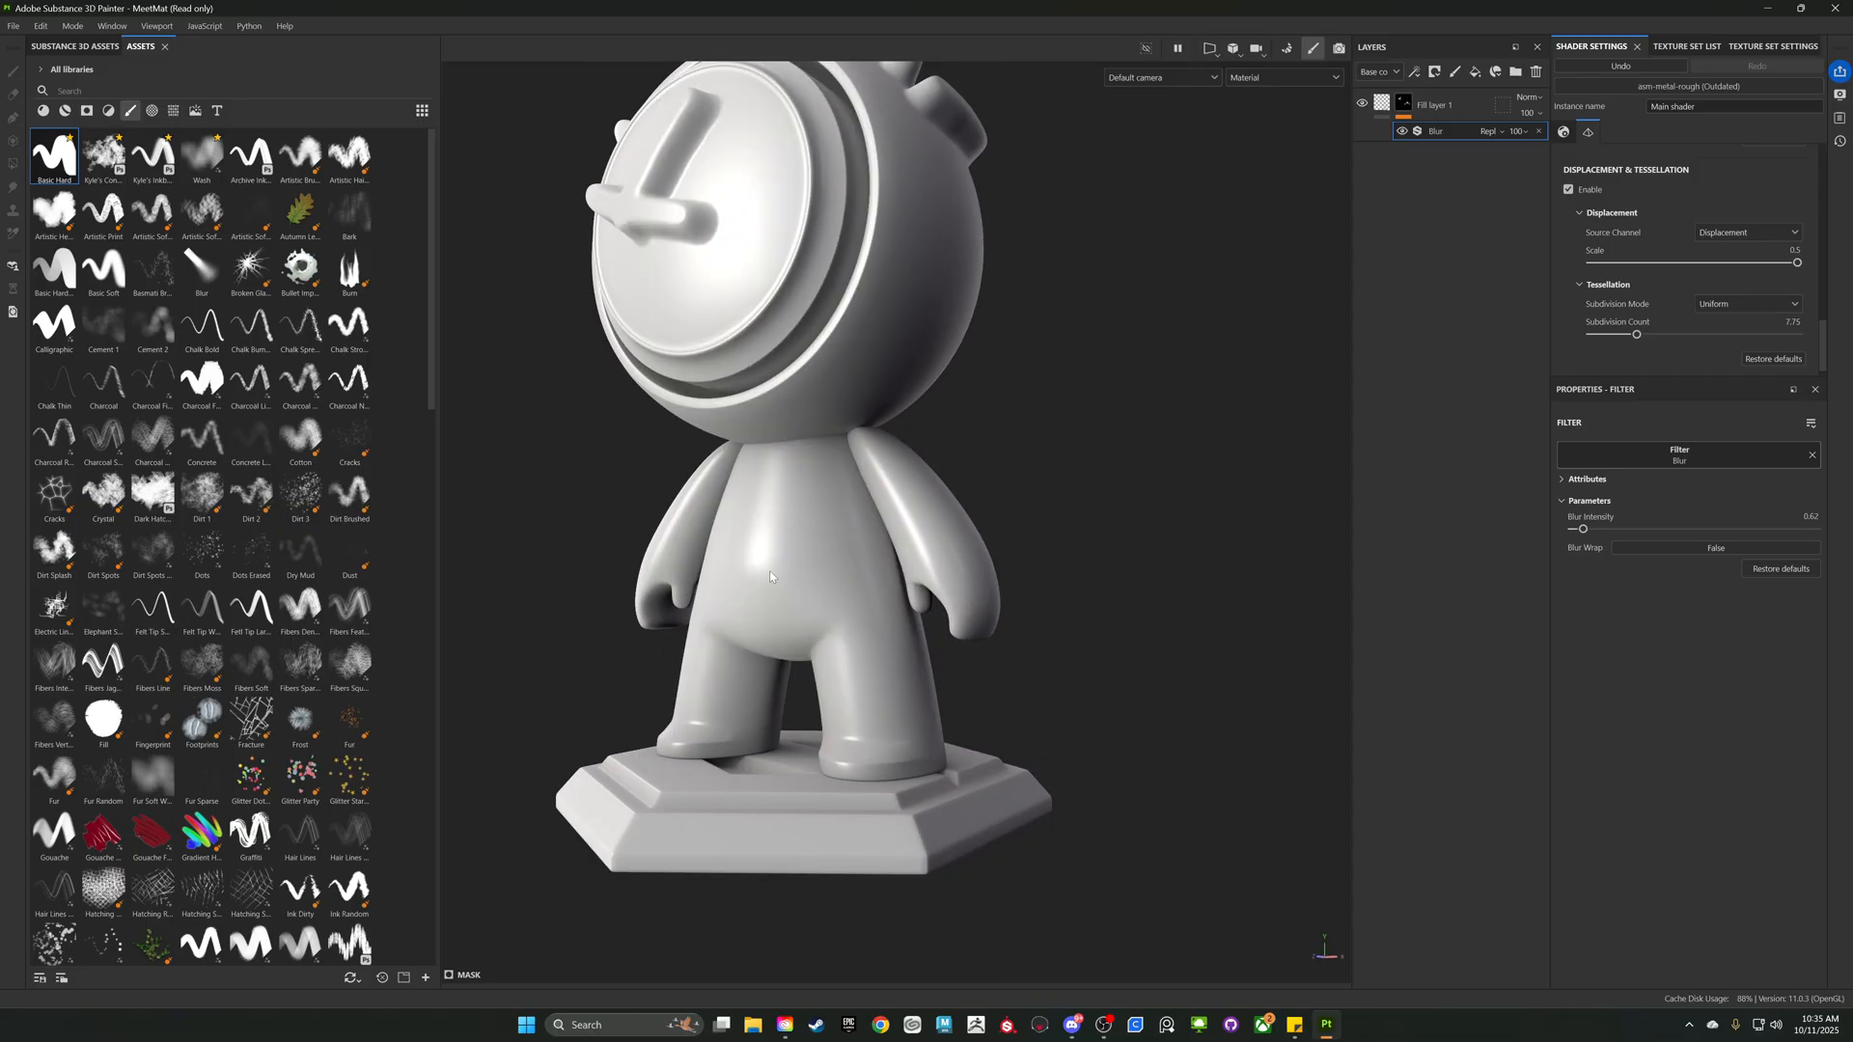
{"action": "left_click_drag", "start_coordinate": [770, 522], "coordinate": [737, 581], "text": "alt"}
{"action": "left_click_drag", "start_coordinate": [654, 625], "coordinate": [1110, 406], "text": "alt"}
{"action": "left_click", "coordinate": [1454, 108]}
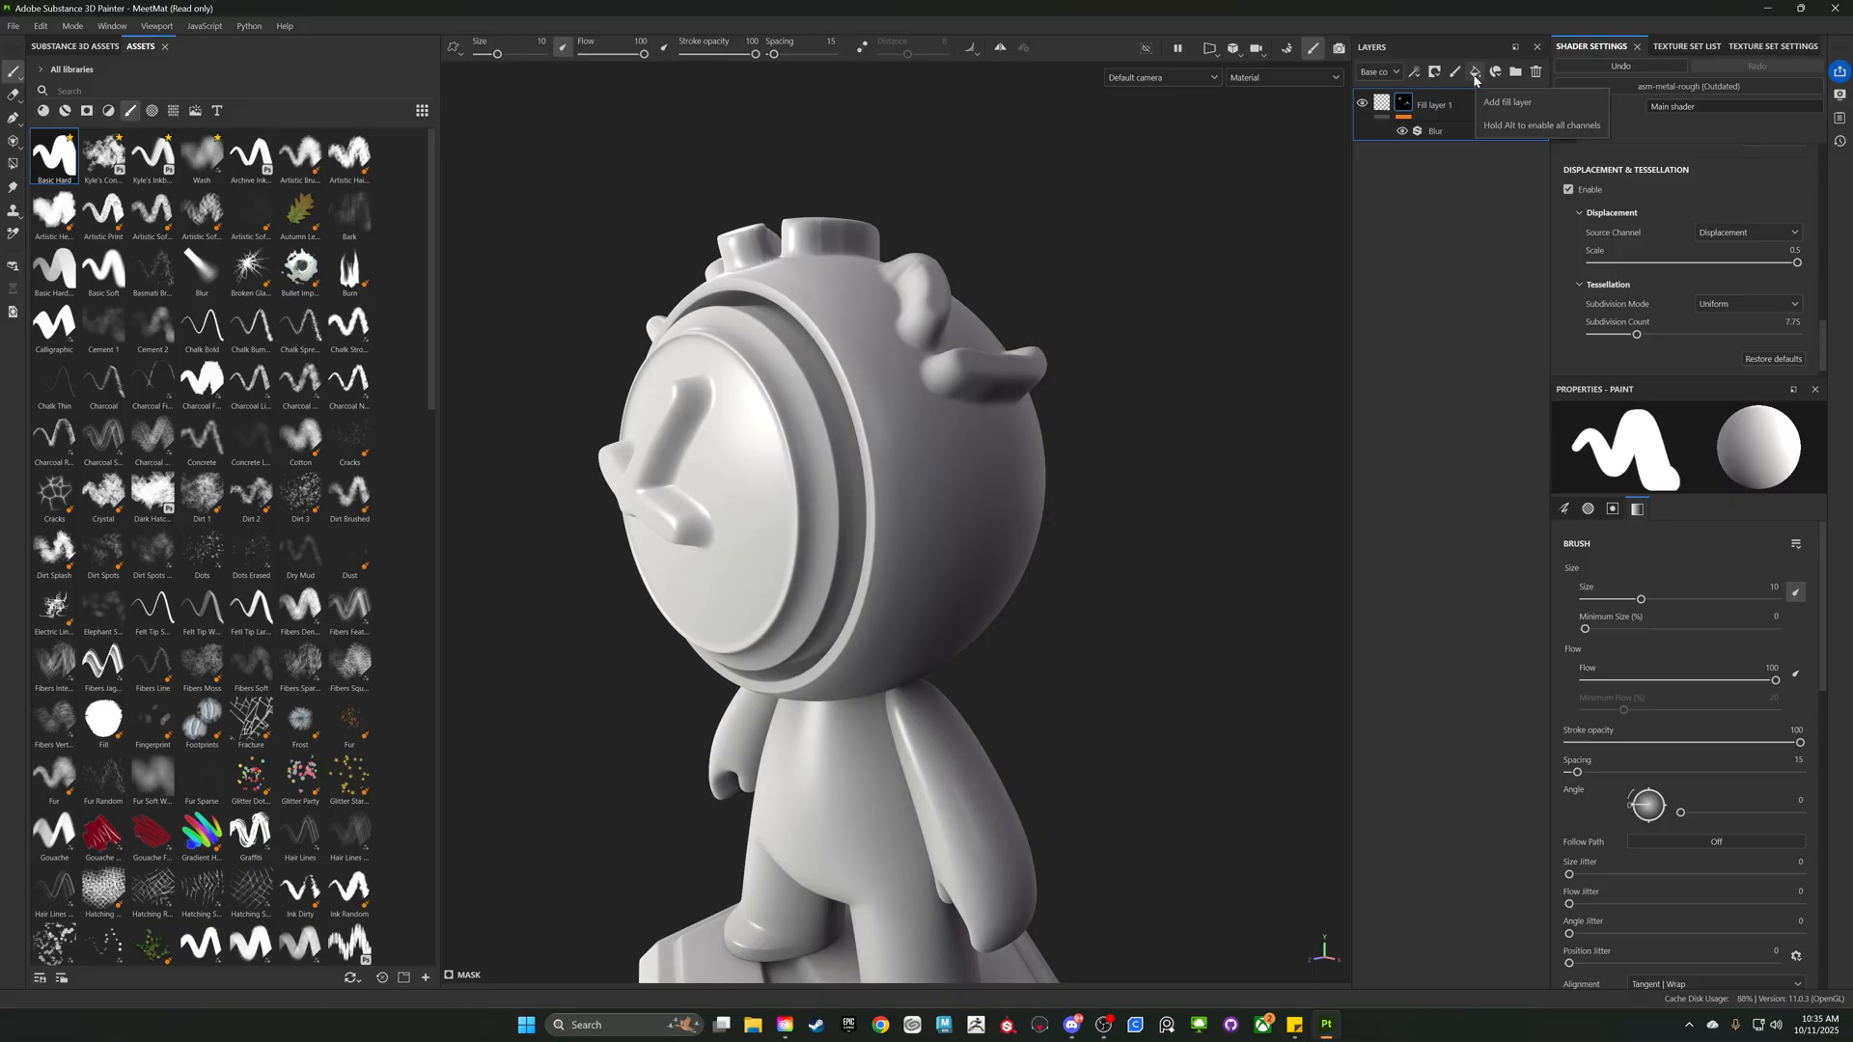
{"action": "left_click", "coordinate": [1475, 74]}
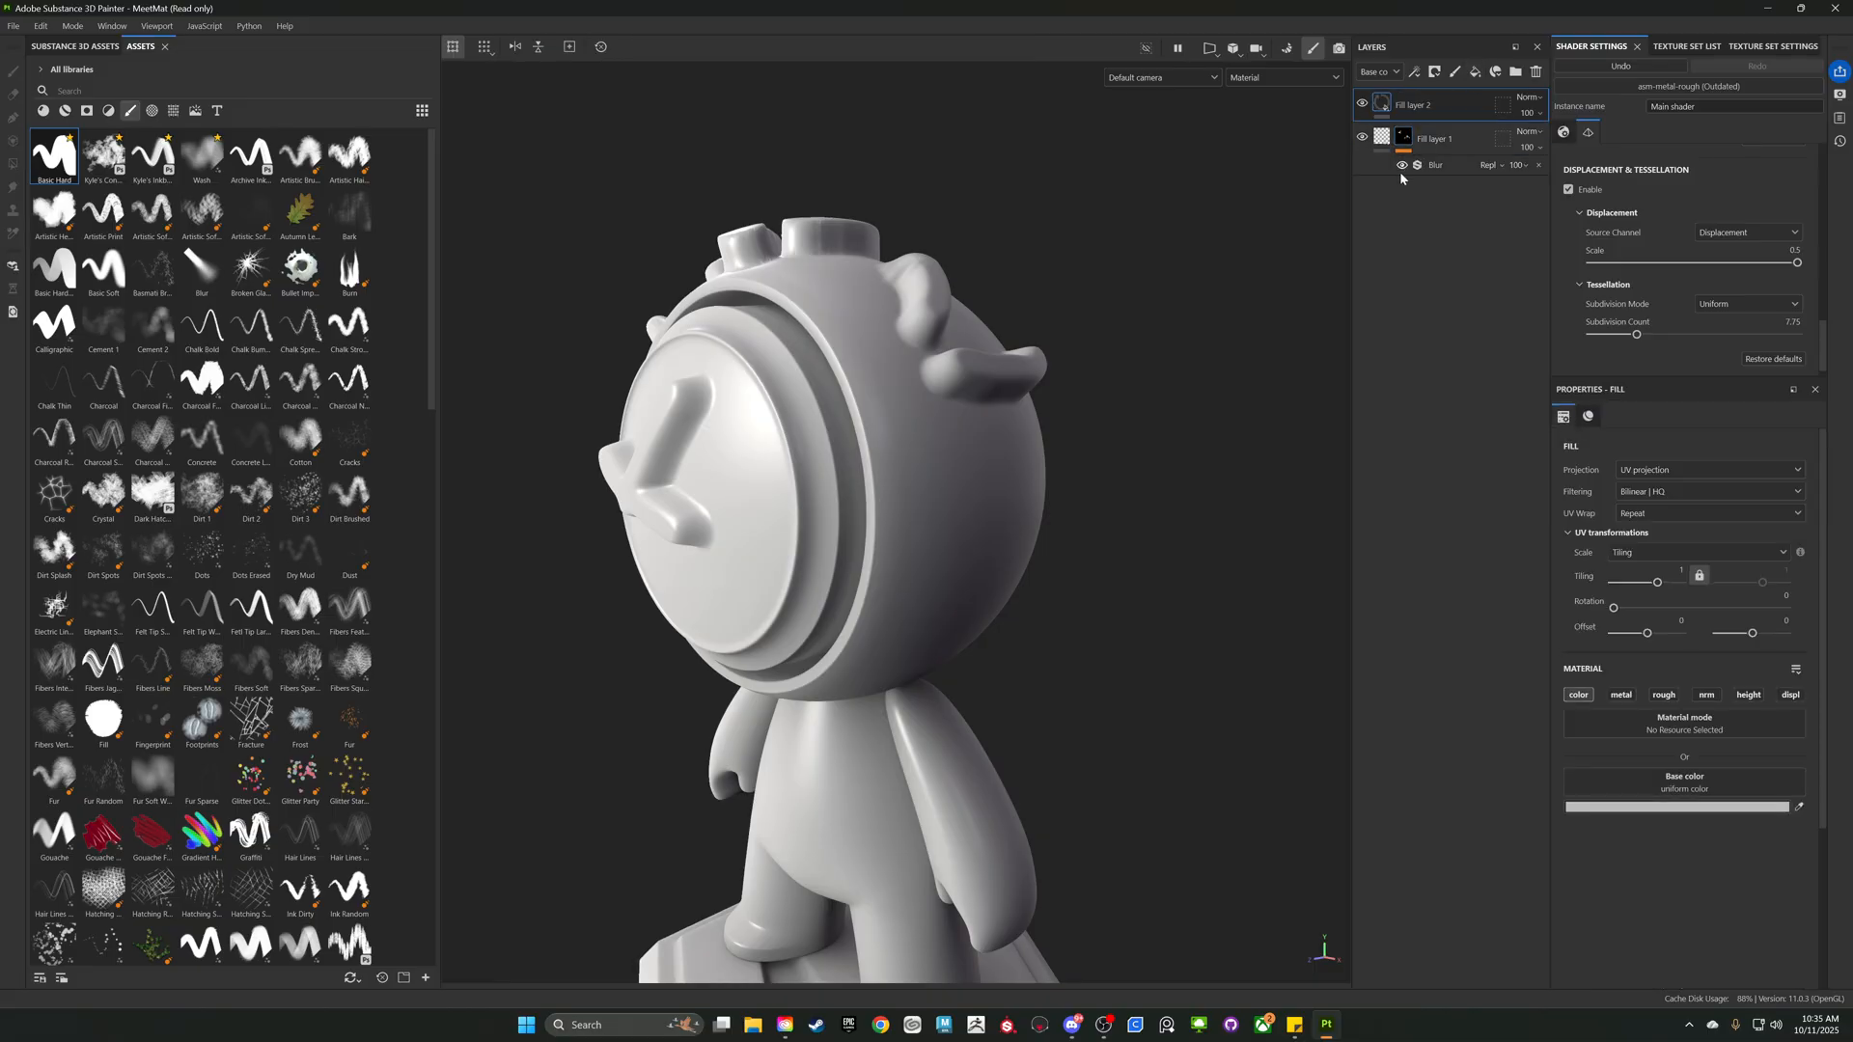
{"action": "left_click", "coordinate": [1583, 695]}
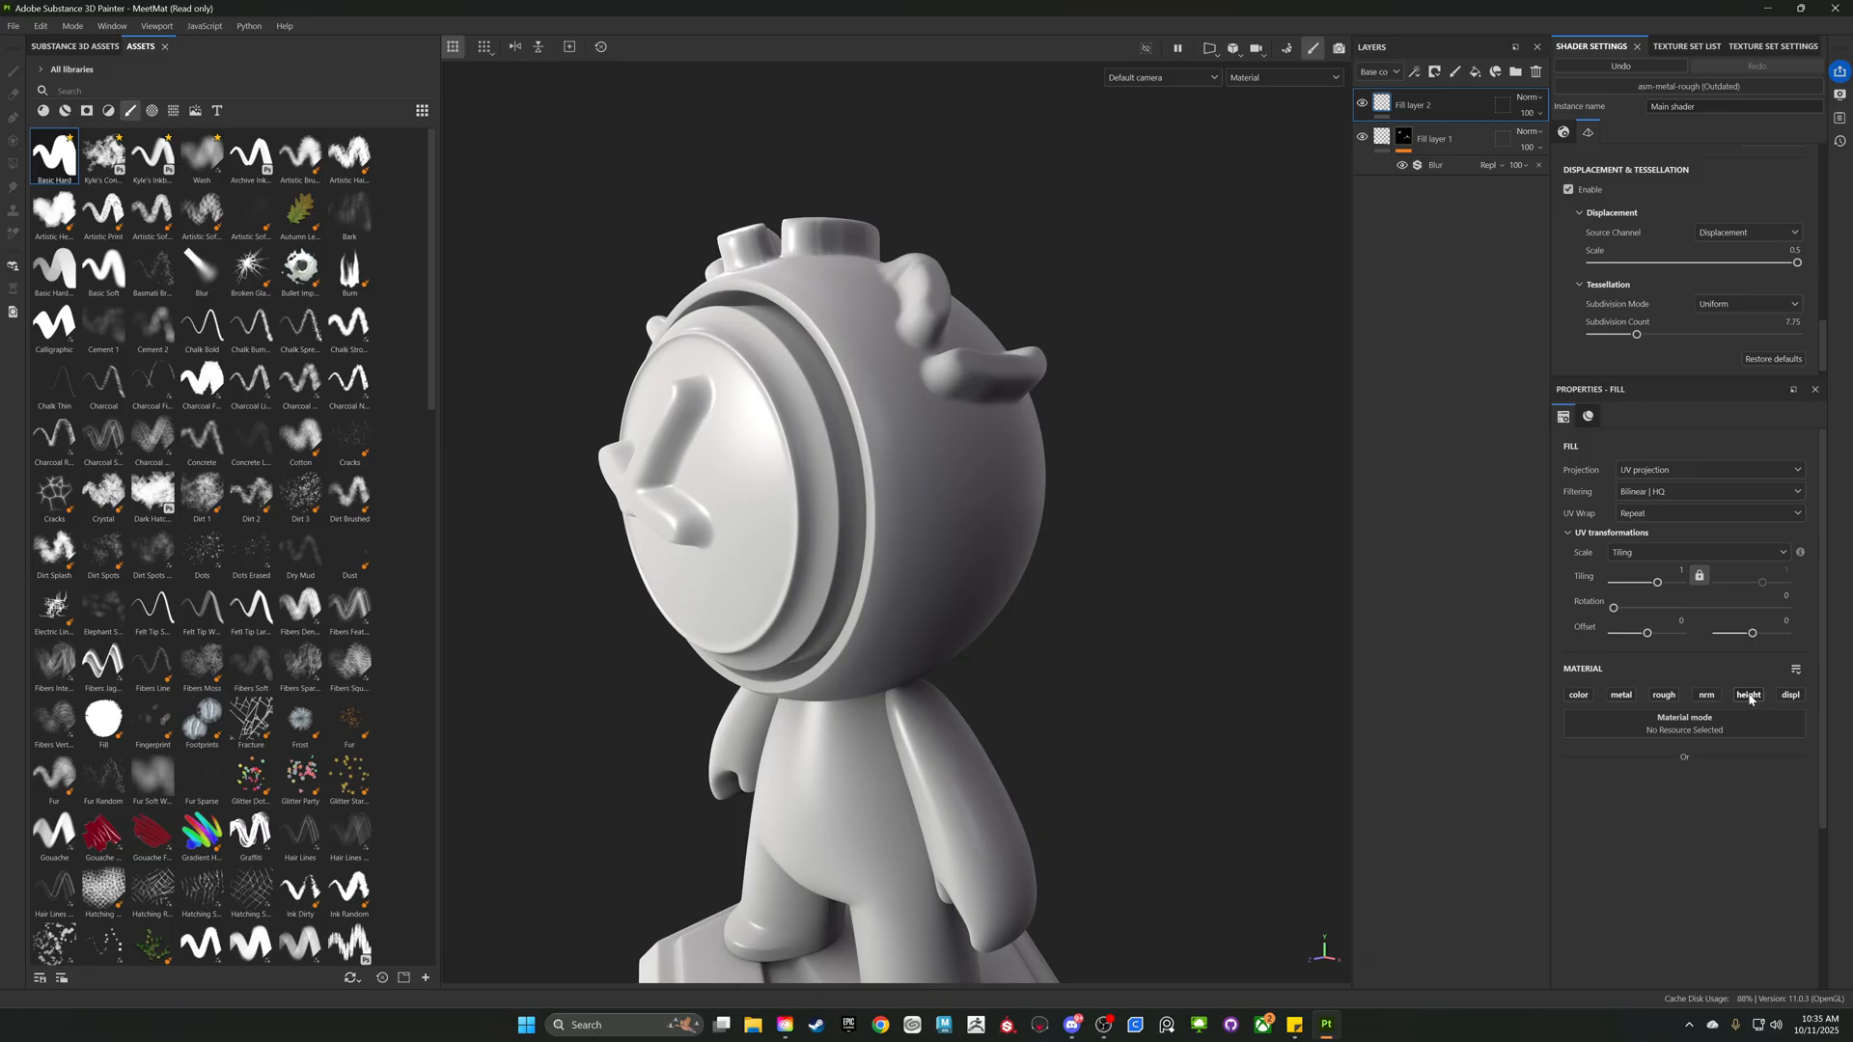
{"action": "left_click", "coordinate": [1749, 695]}
{"action": "left_click", "coordinate": [1790, 695]}
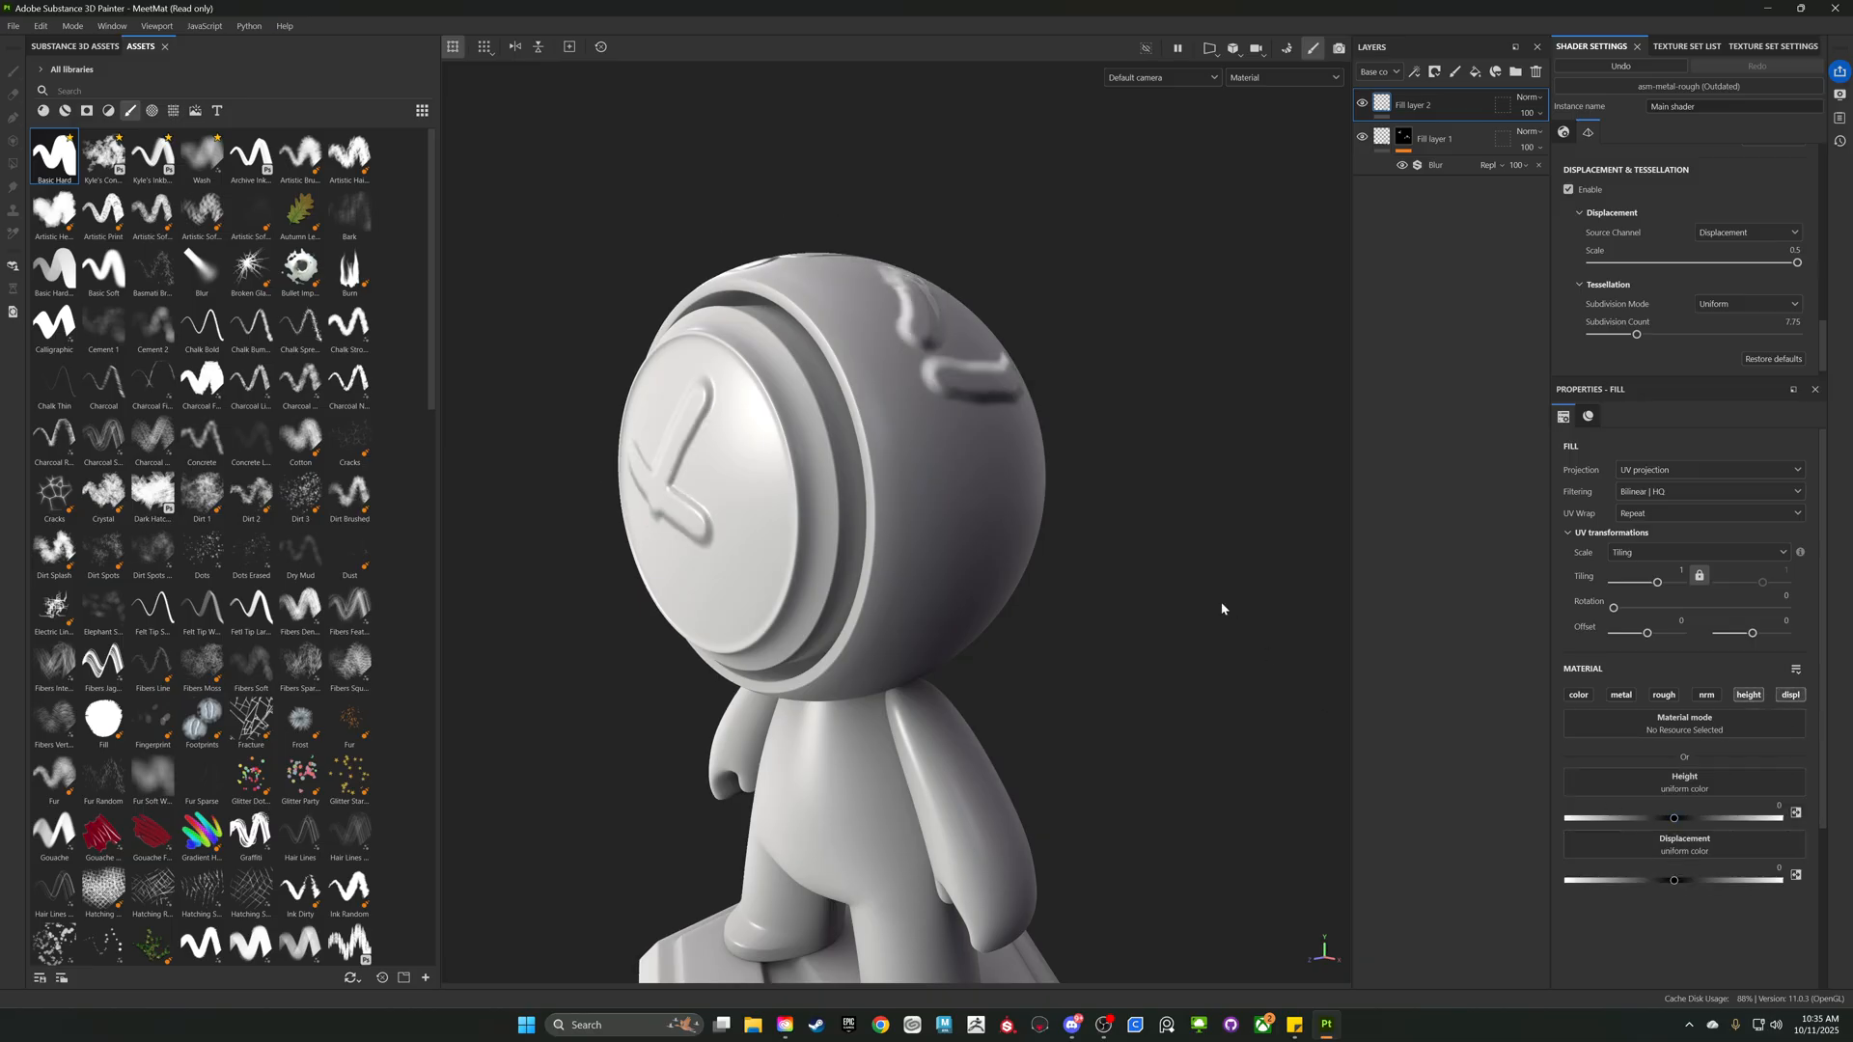
- Give Fill layer 2 a black mask and add a fill effect to that mask
{"action": "scroll", "coordinate": [1222, 609], "scroll_direction": "up", "scroll_amount": 2}
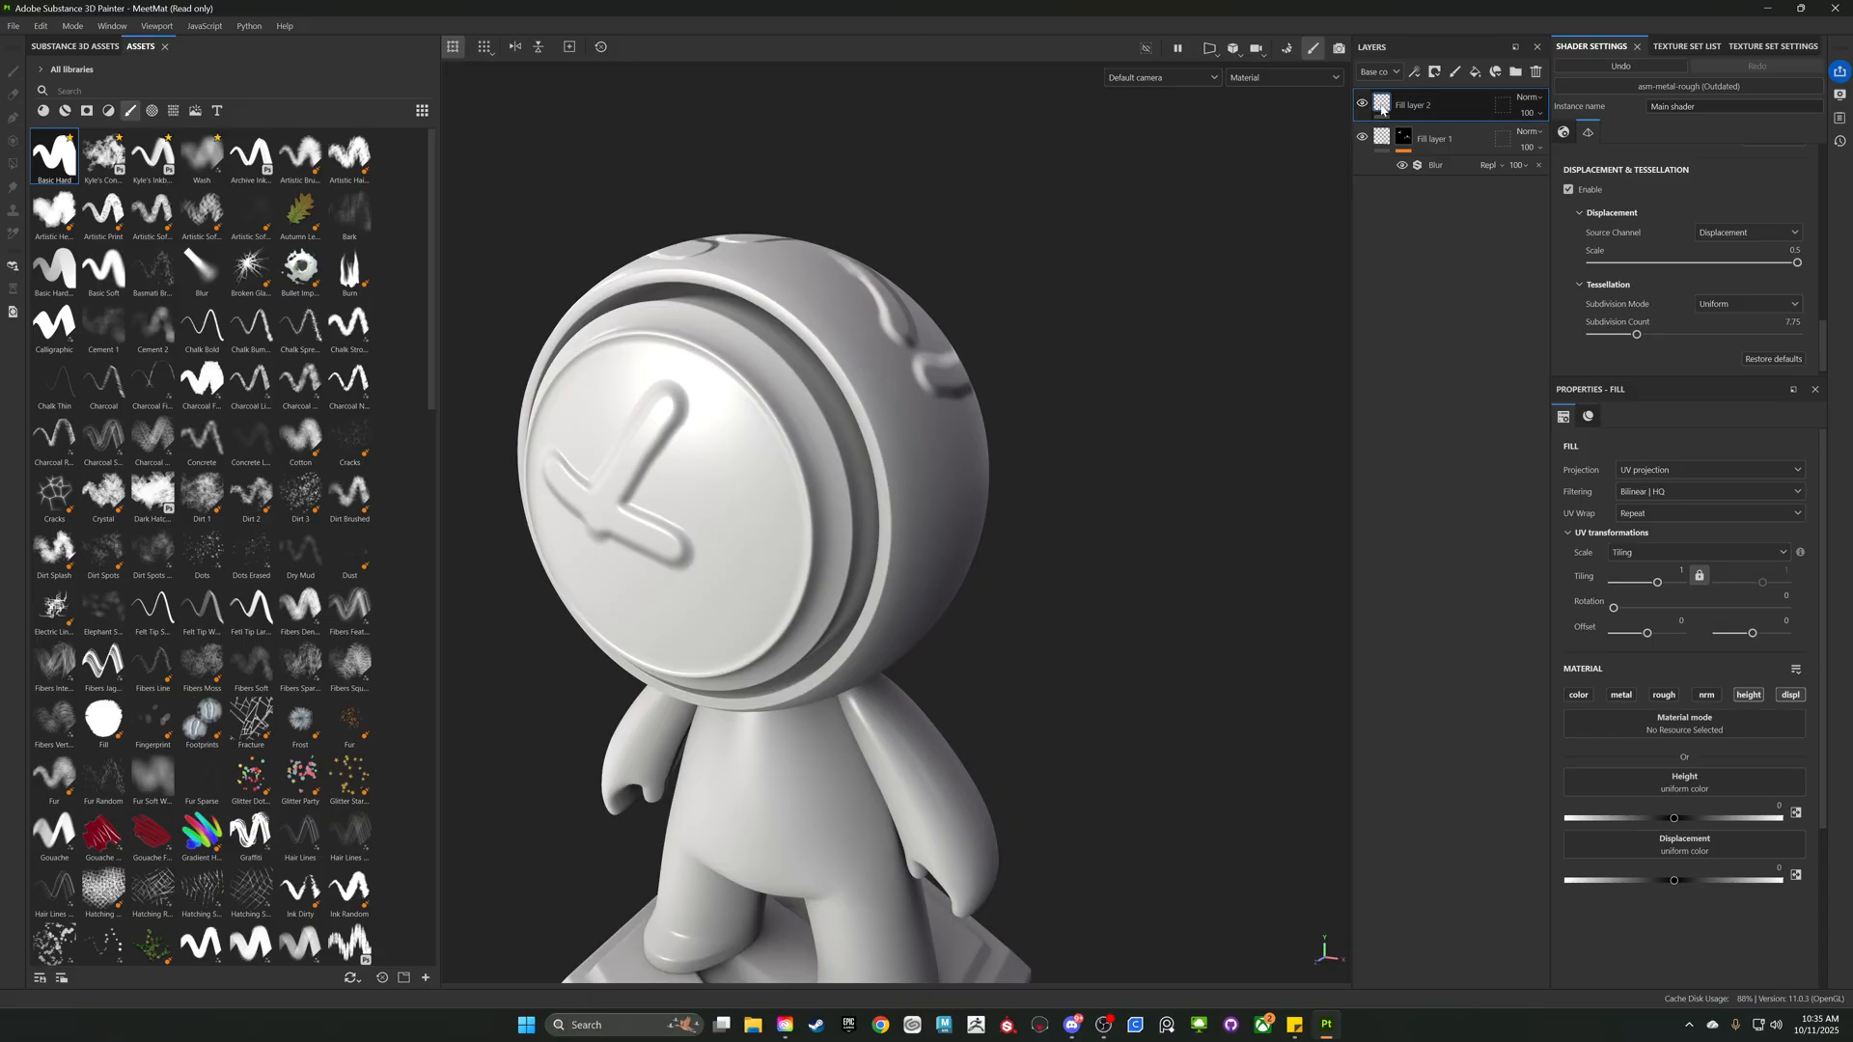
{"action": "right_click", "coordinate": [1383, 110]}
{"action": "left_click", "coordinate": [1473, 233]}
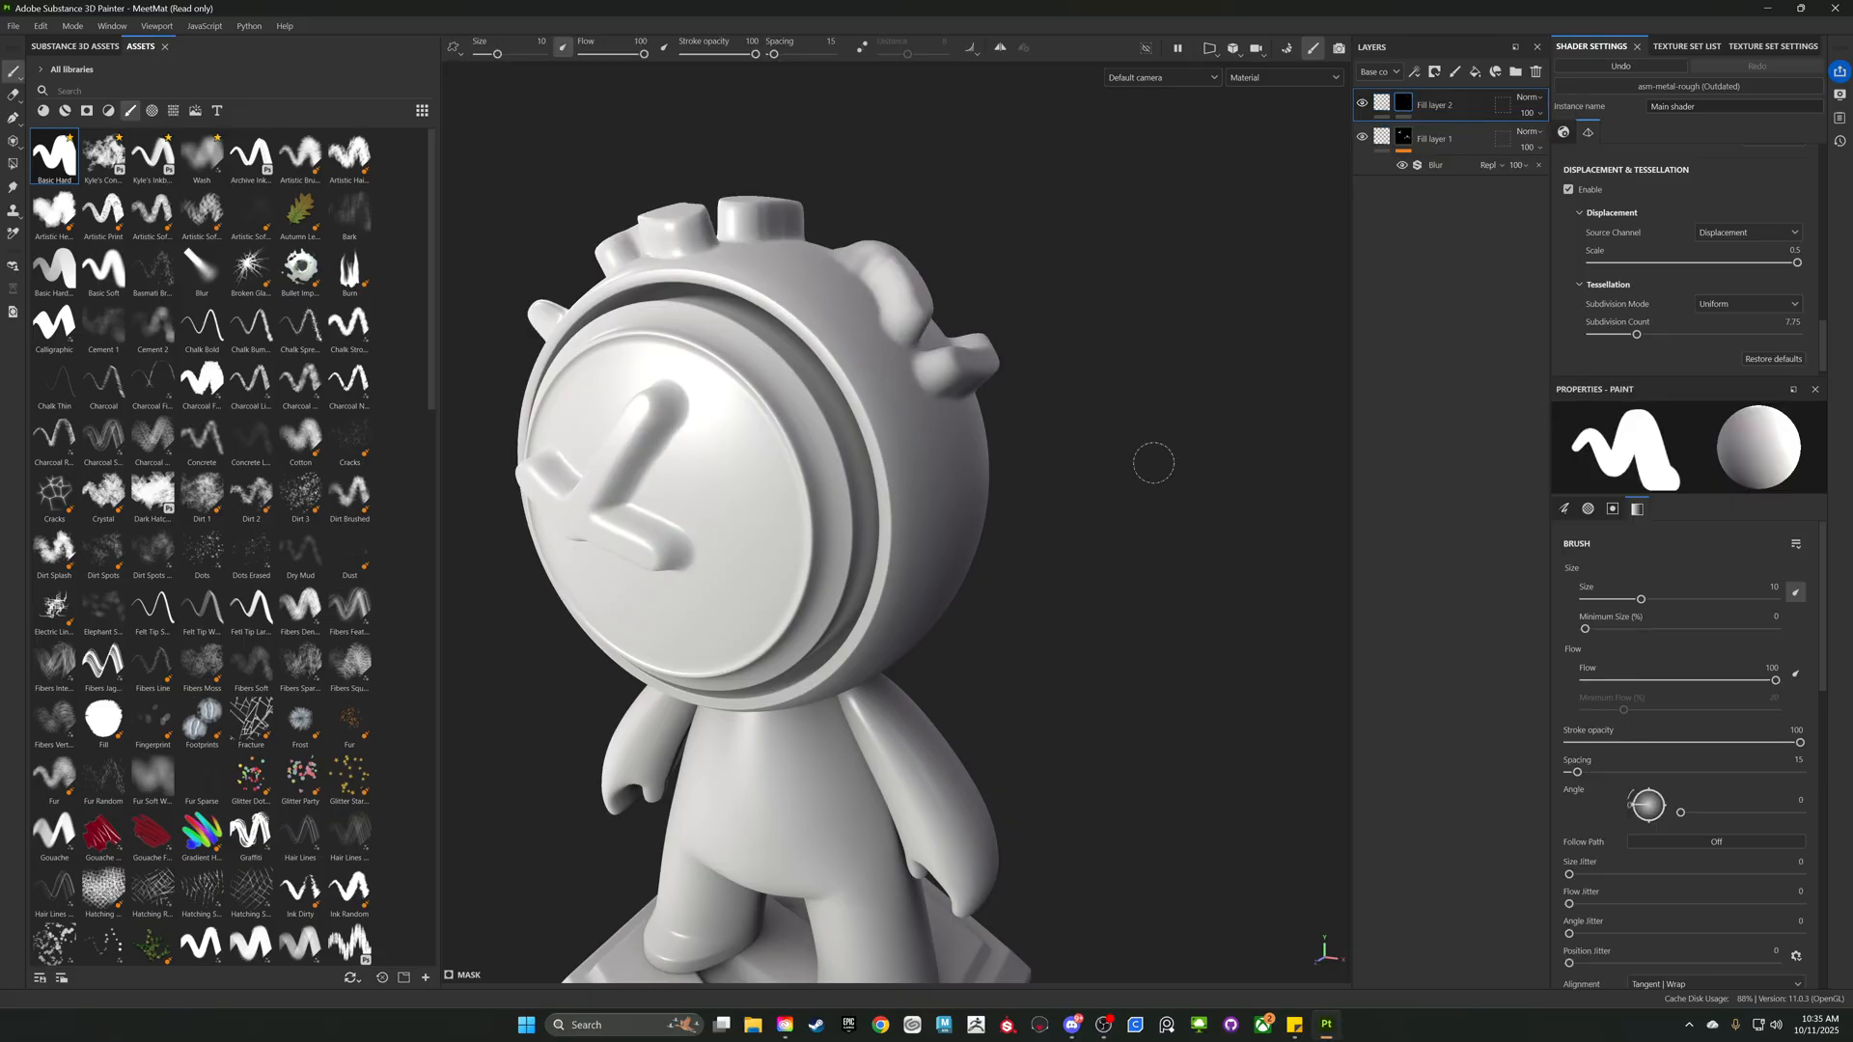
{"action": "scroll", "coordinate": [1075, 413], "scroll_direction": "up", "scroll_amount": 1}
{"action": "right_click", "coordinate": [1402, 107]}
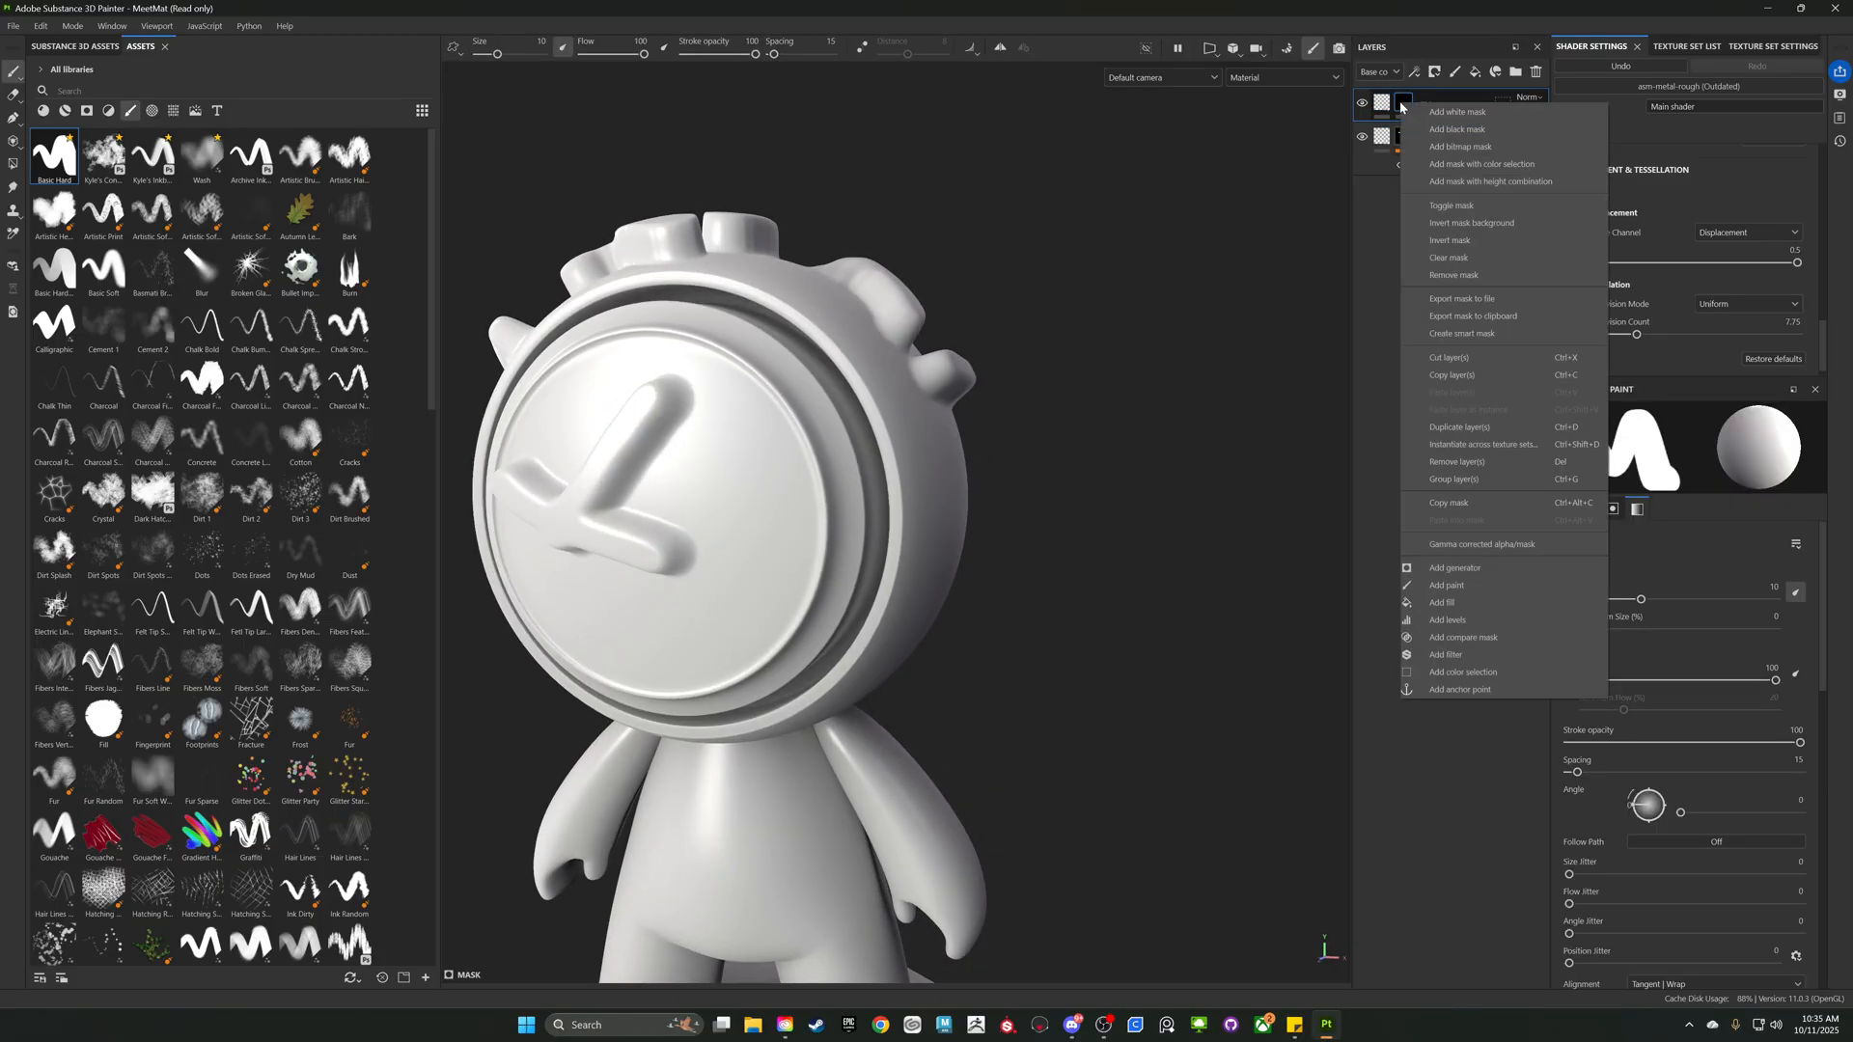
{"action": "left_click", "coordinate": [1486, 602]}
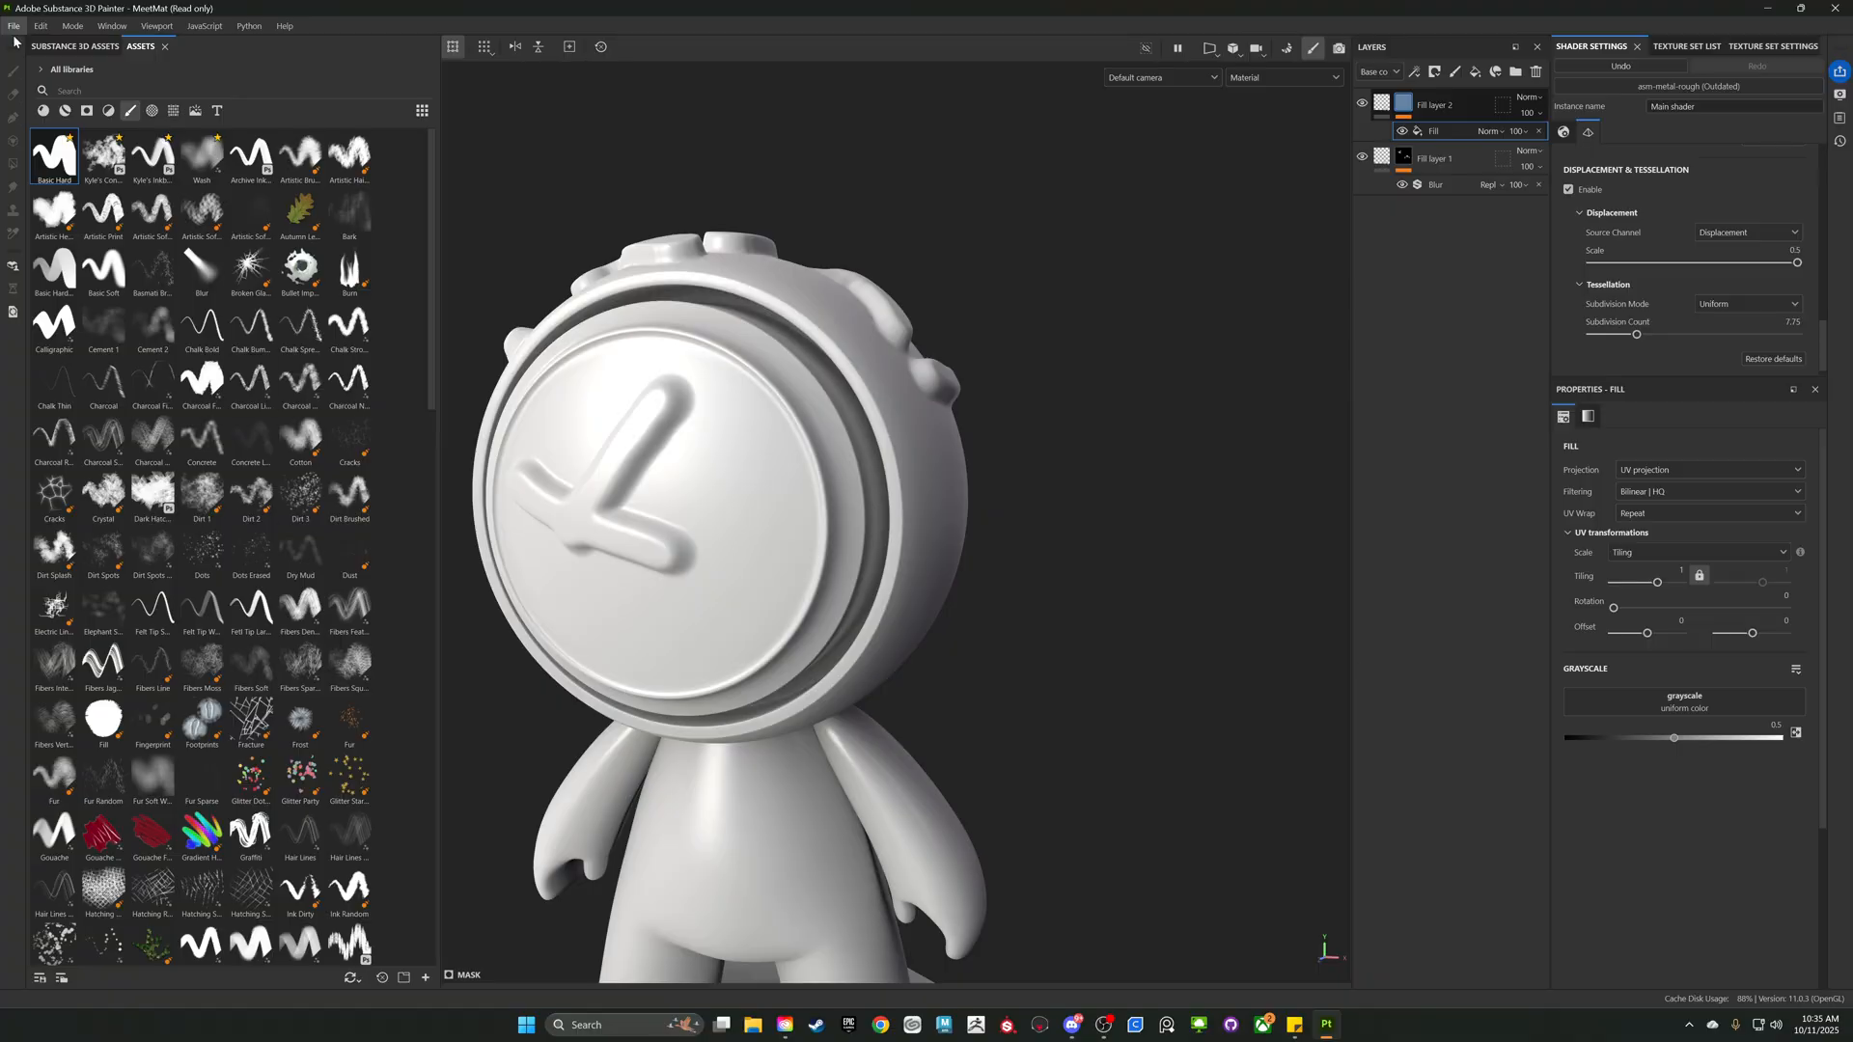
- Search the texture assets for "cell" and assign Cells 1 to the grayscale input of Fill layer 2's mask fill
{"action": "left_click", "coordinate": [172, 111]}
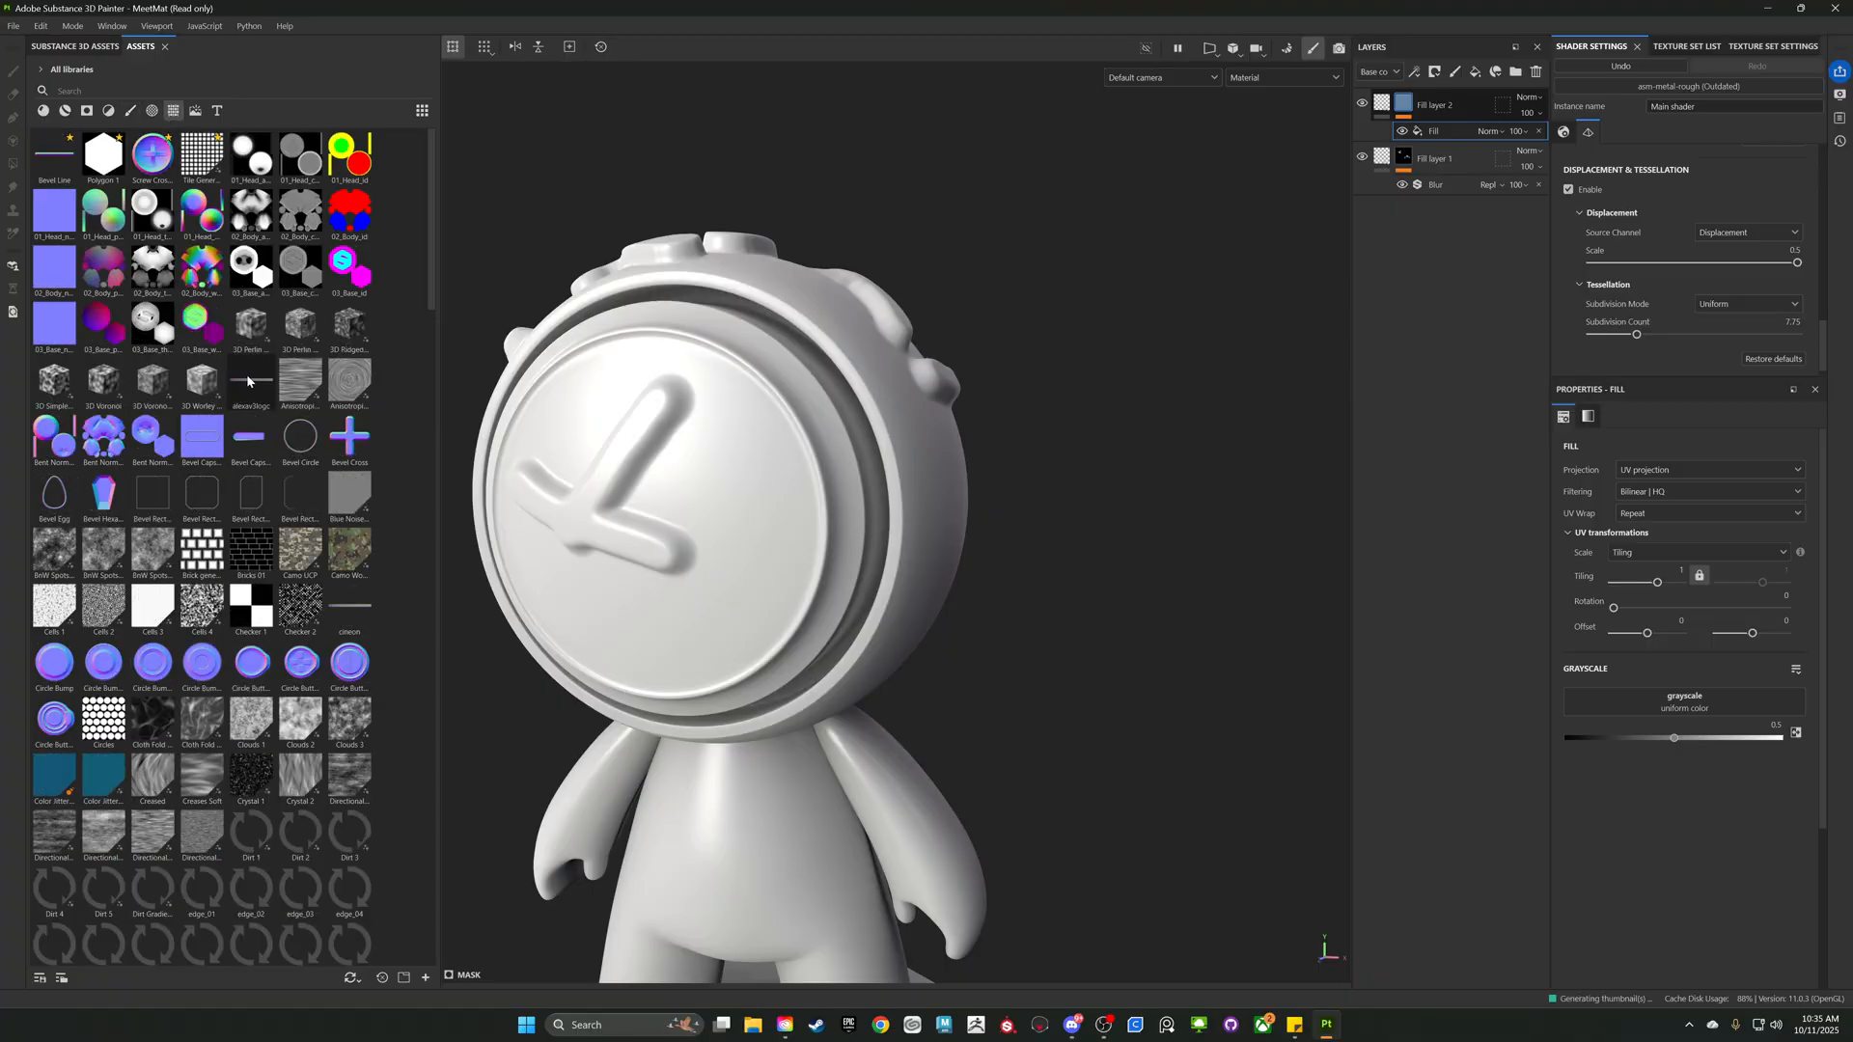
{"action": "scroll", "coordinate": [248, 381], "scroll_direction": "down", "scroll_amount": 6}
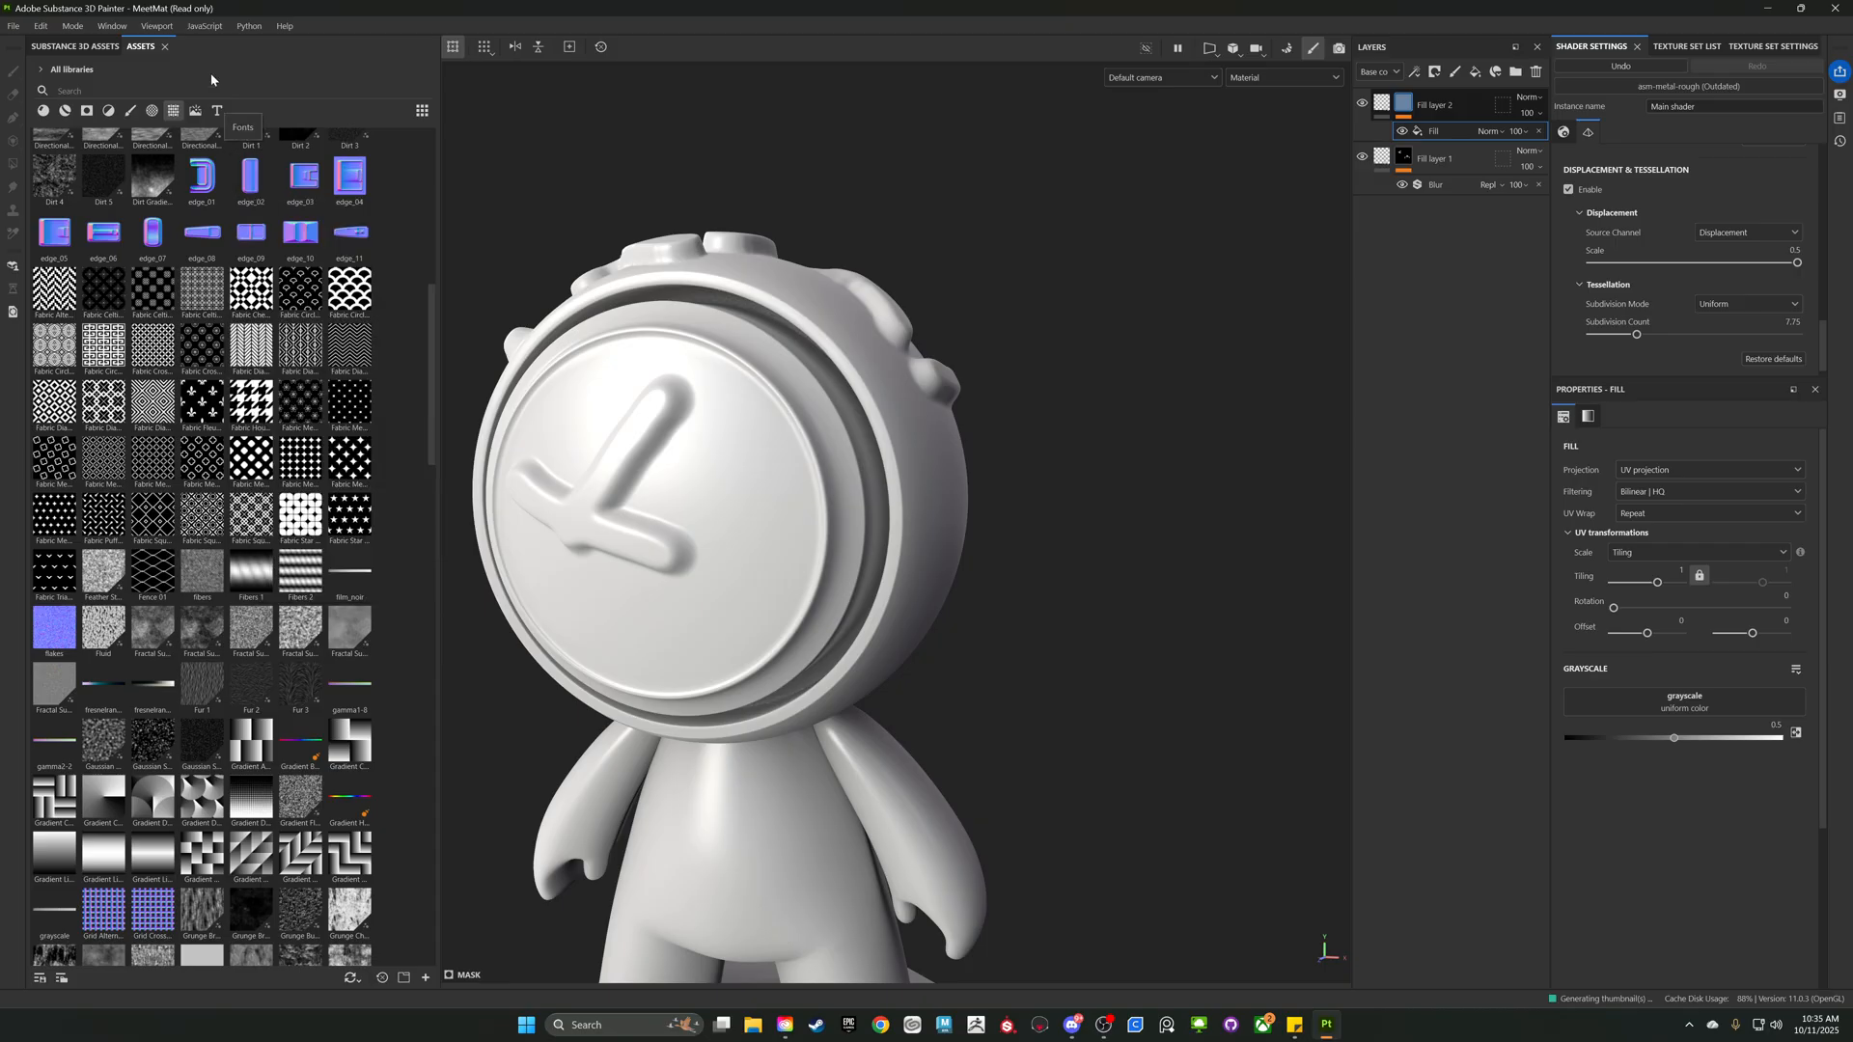
{"action": "type", "text": "cell"}
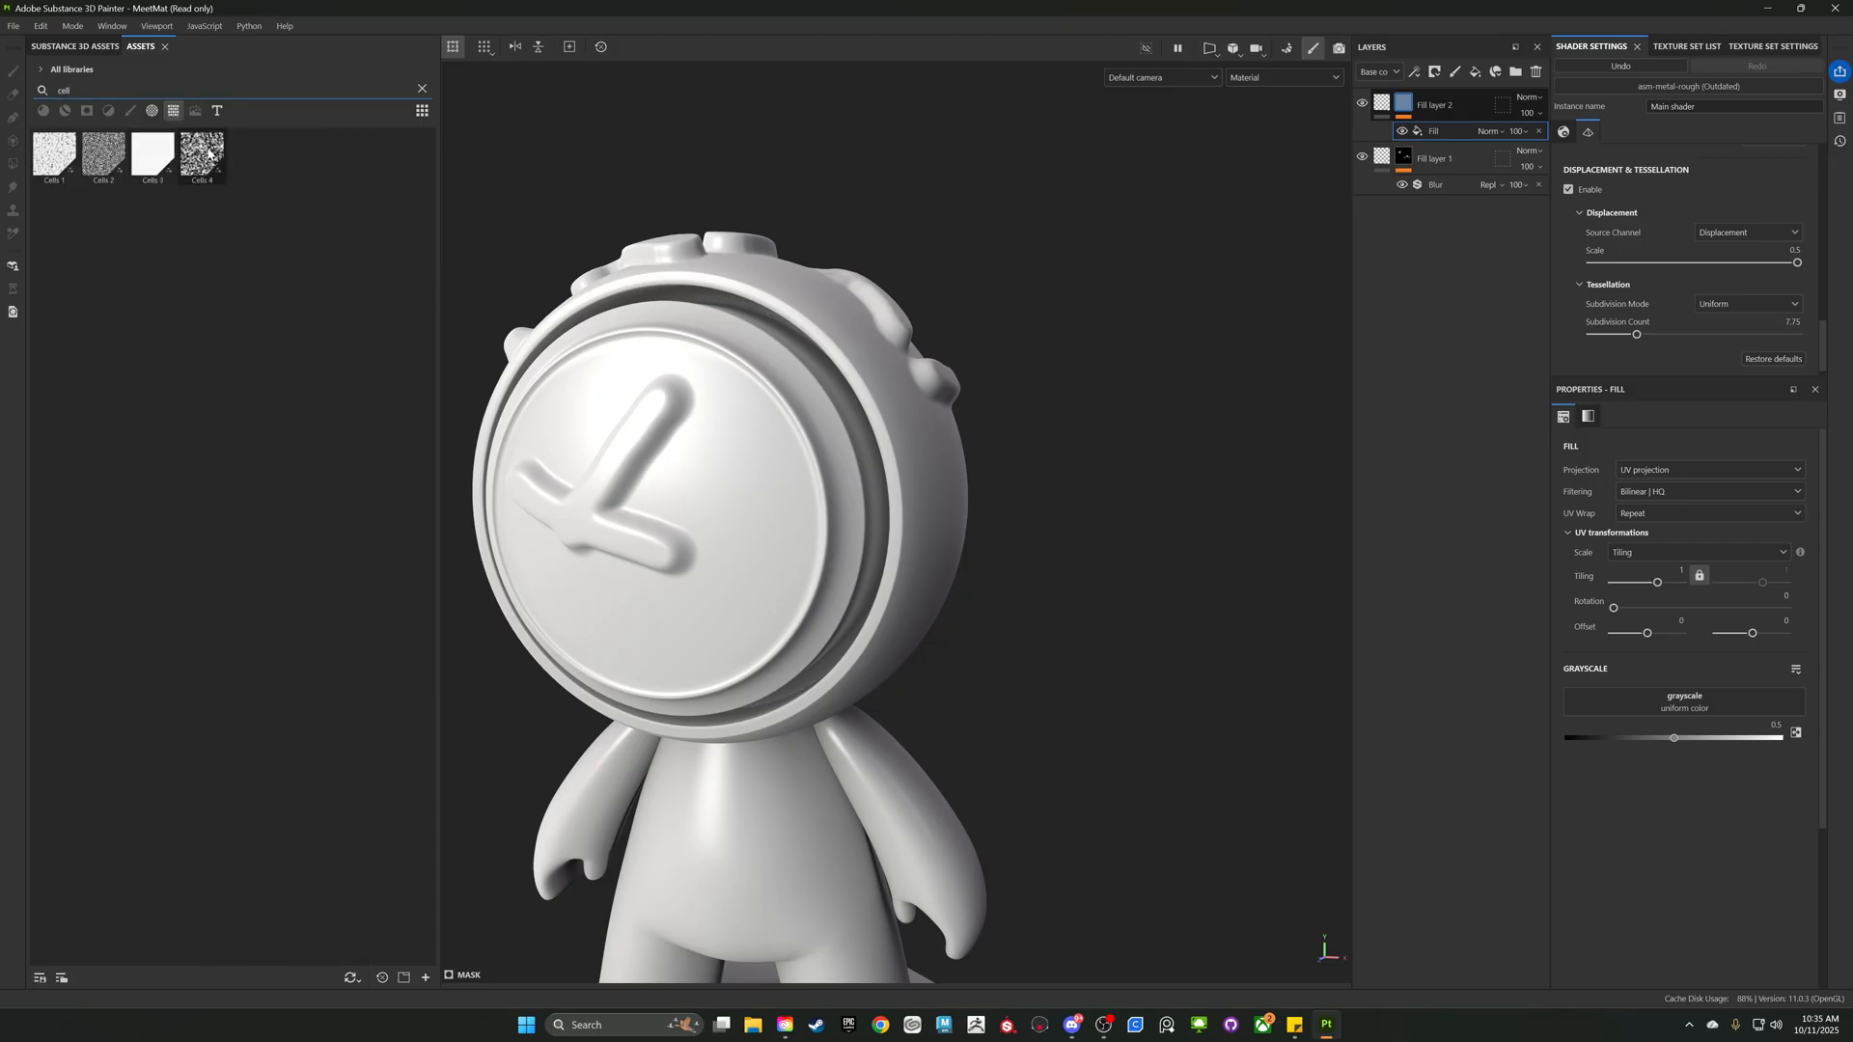
{"action": "left_click_drag", "start_coordinate": [50, 154], "coordinate": [1646, 702]}
- Move Fill layer 1 above Fill layer 2 in the layer stack and hide it
{"action": "left_click_drag", "start_coordinate": [1097, 492], "coordinate": [1120, 386], "text": "alt"}
{"action": "left_click_drag", "start_coordinate": [1255, 202], "coordinate": [1221, 300], "text": "alt"}
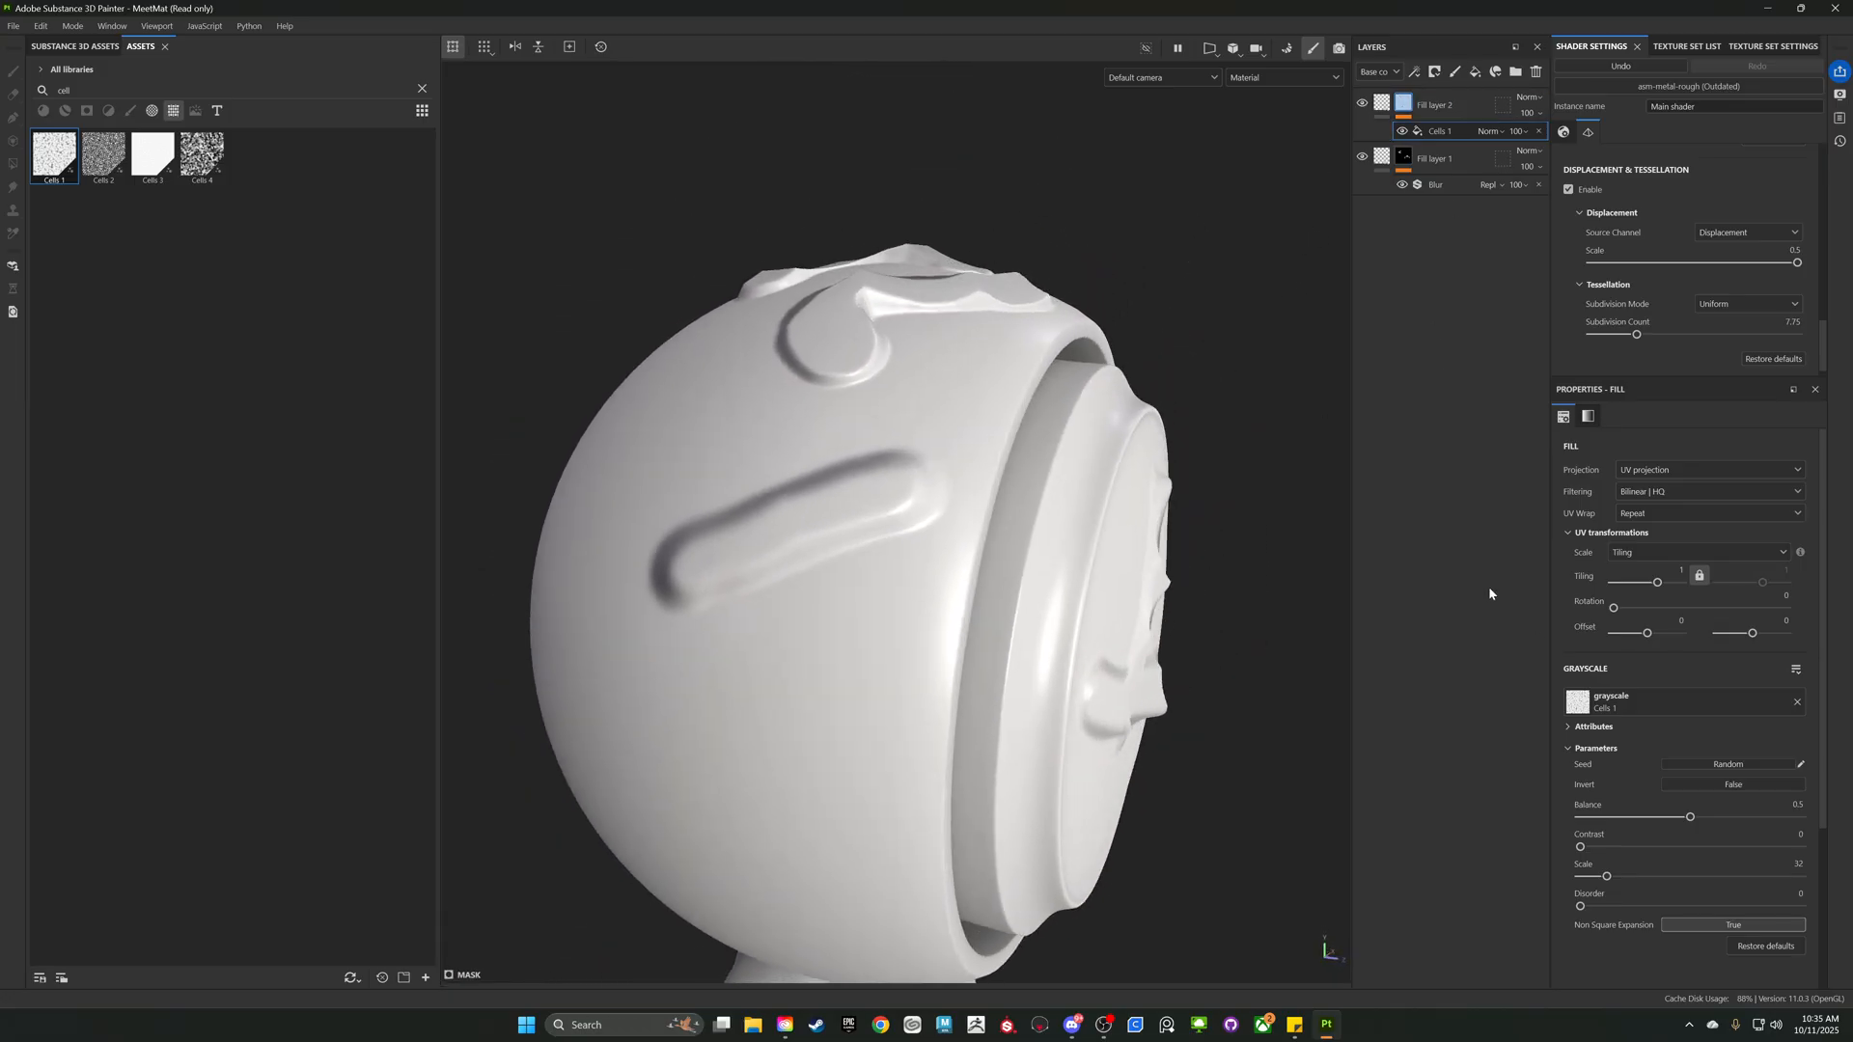
{"action": "left_click_drag", "start_coordinate": [1279, 483], "coordinate": [1117, 418], "text": "alt"}
{"action": "left_click_drag", "start_coordinate": [1453, 162], "coordinate": [1451, 88]}
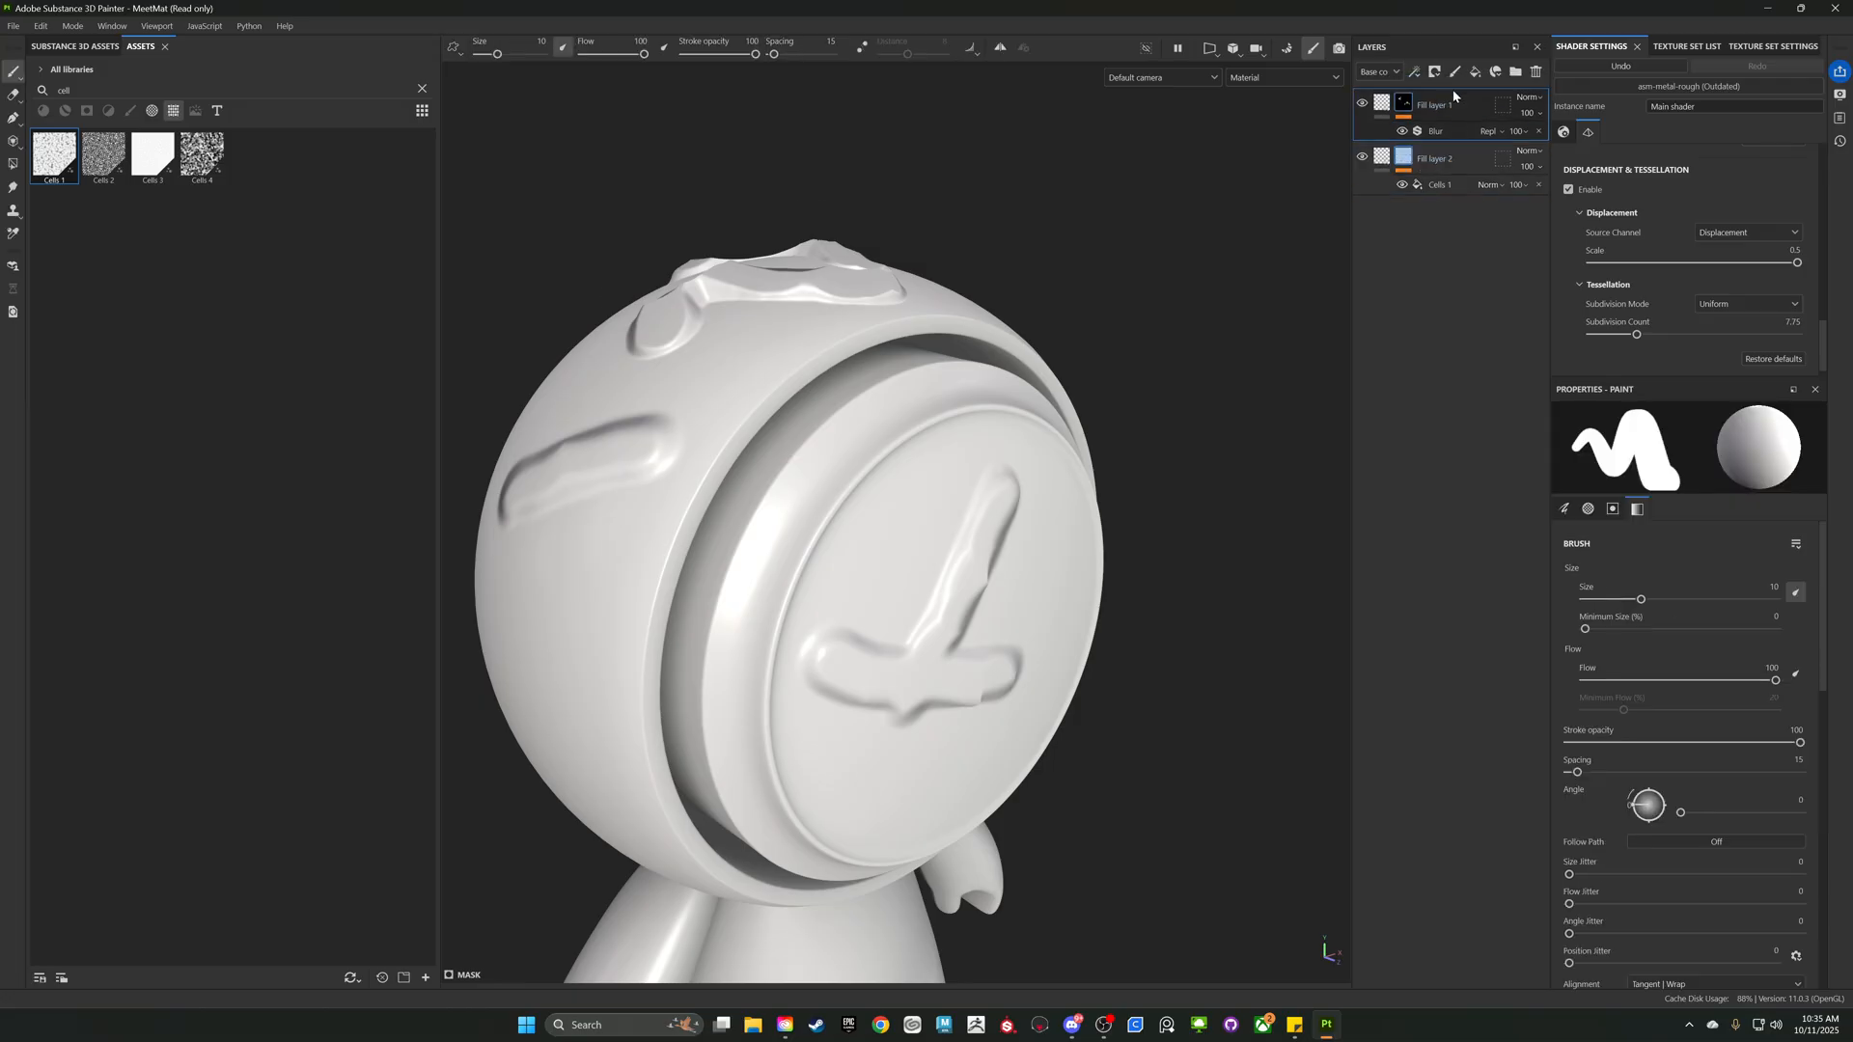
{"action": "left_click_drag", "start_coordinate": [1184, 273], "coordinate": [1110, 261], "text": "alt"}
{"action": "left_click", "coordinate": [1361, 104]}
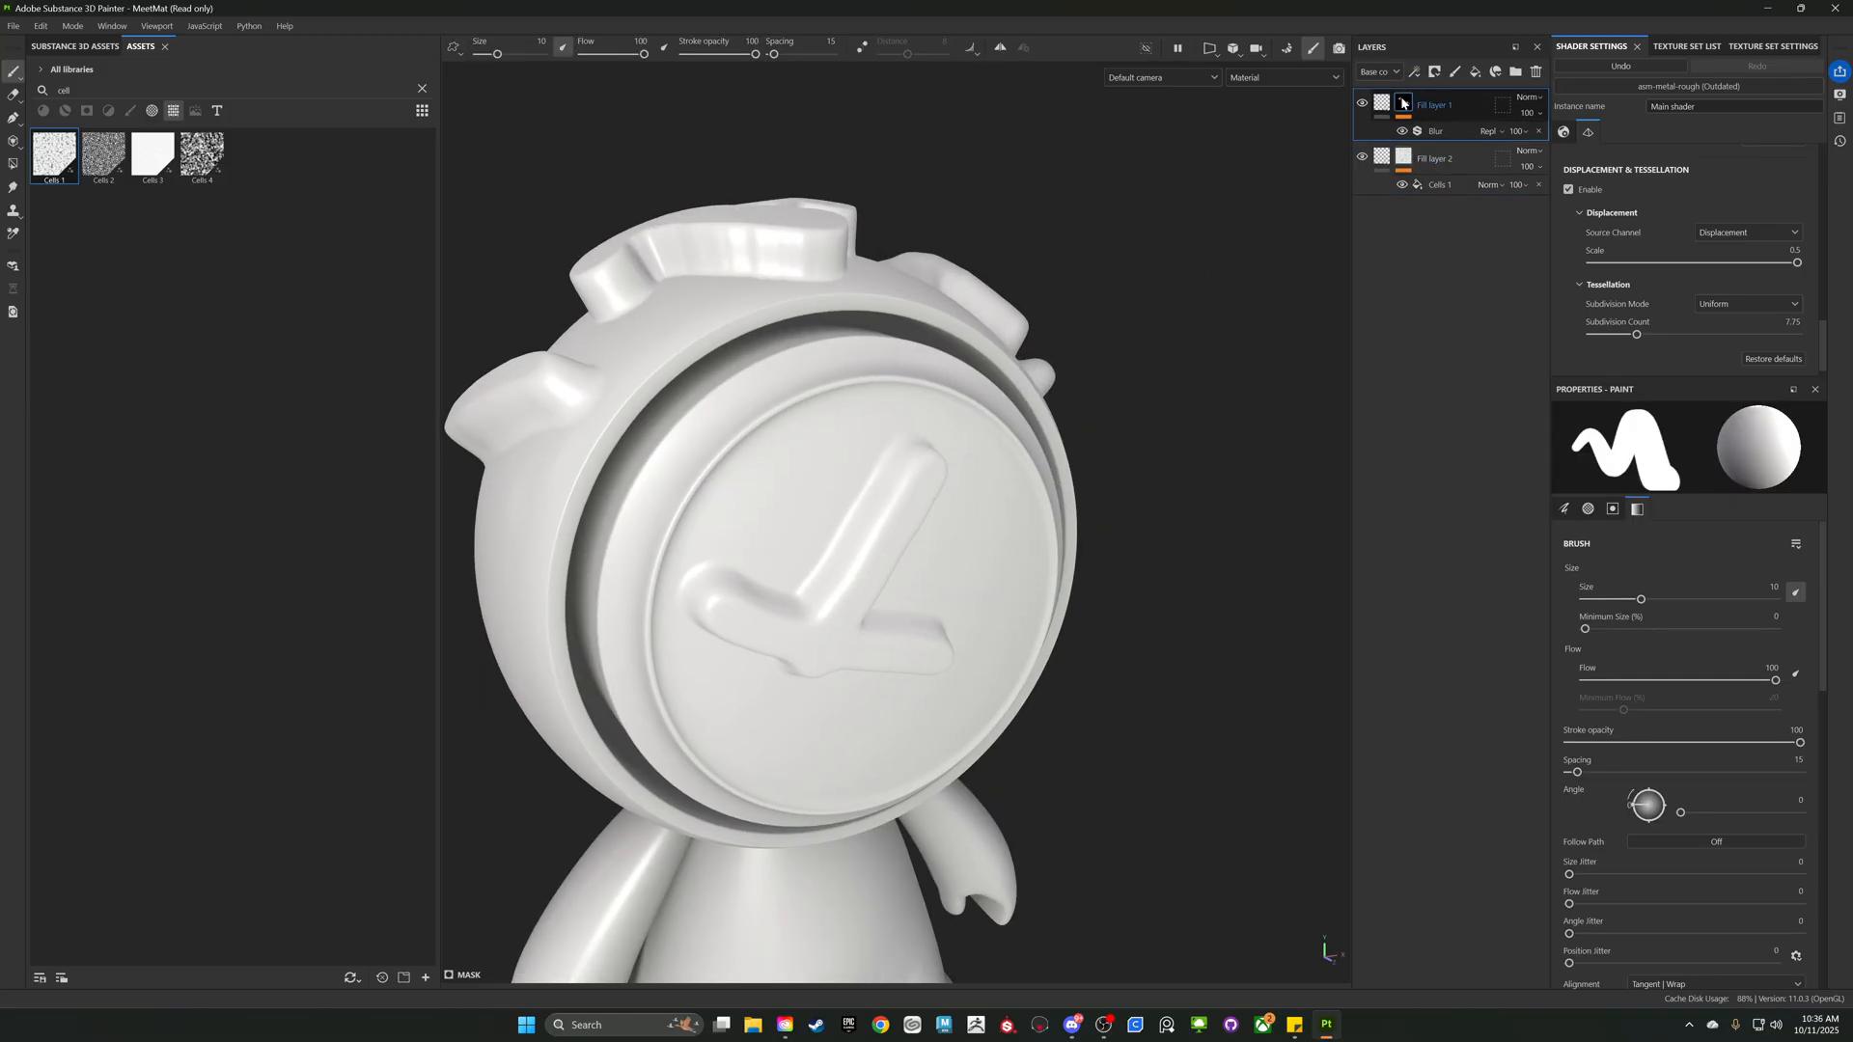
{"action": "left_click_drag", "start_coordinate": [1342, 184], "coordinate": [943, 272], "text": "alt"}
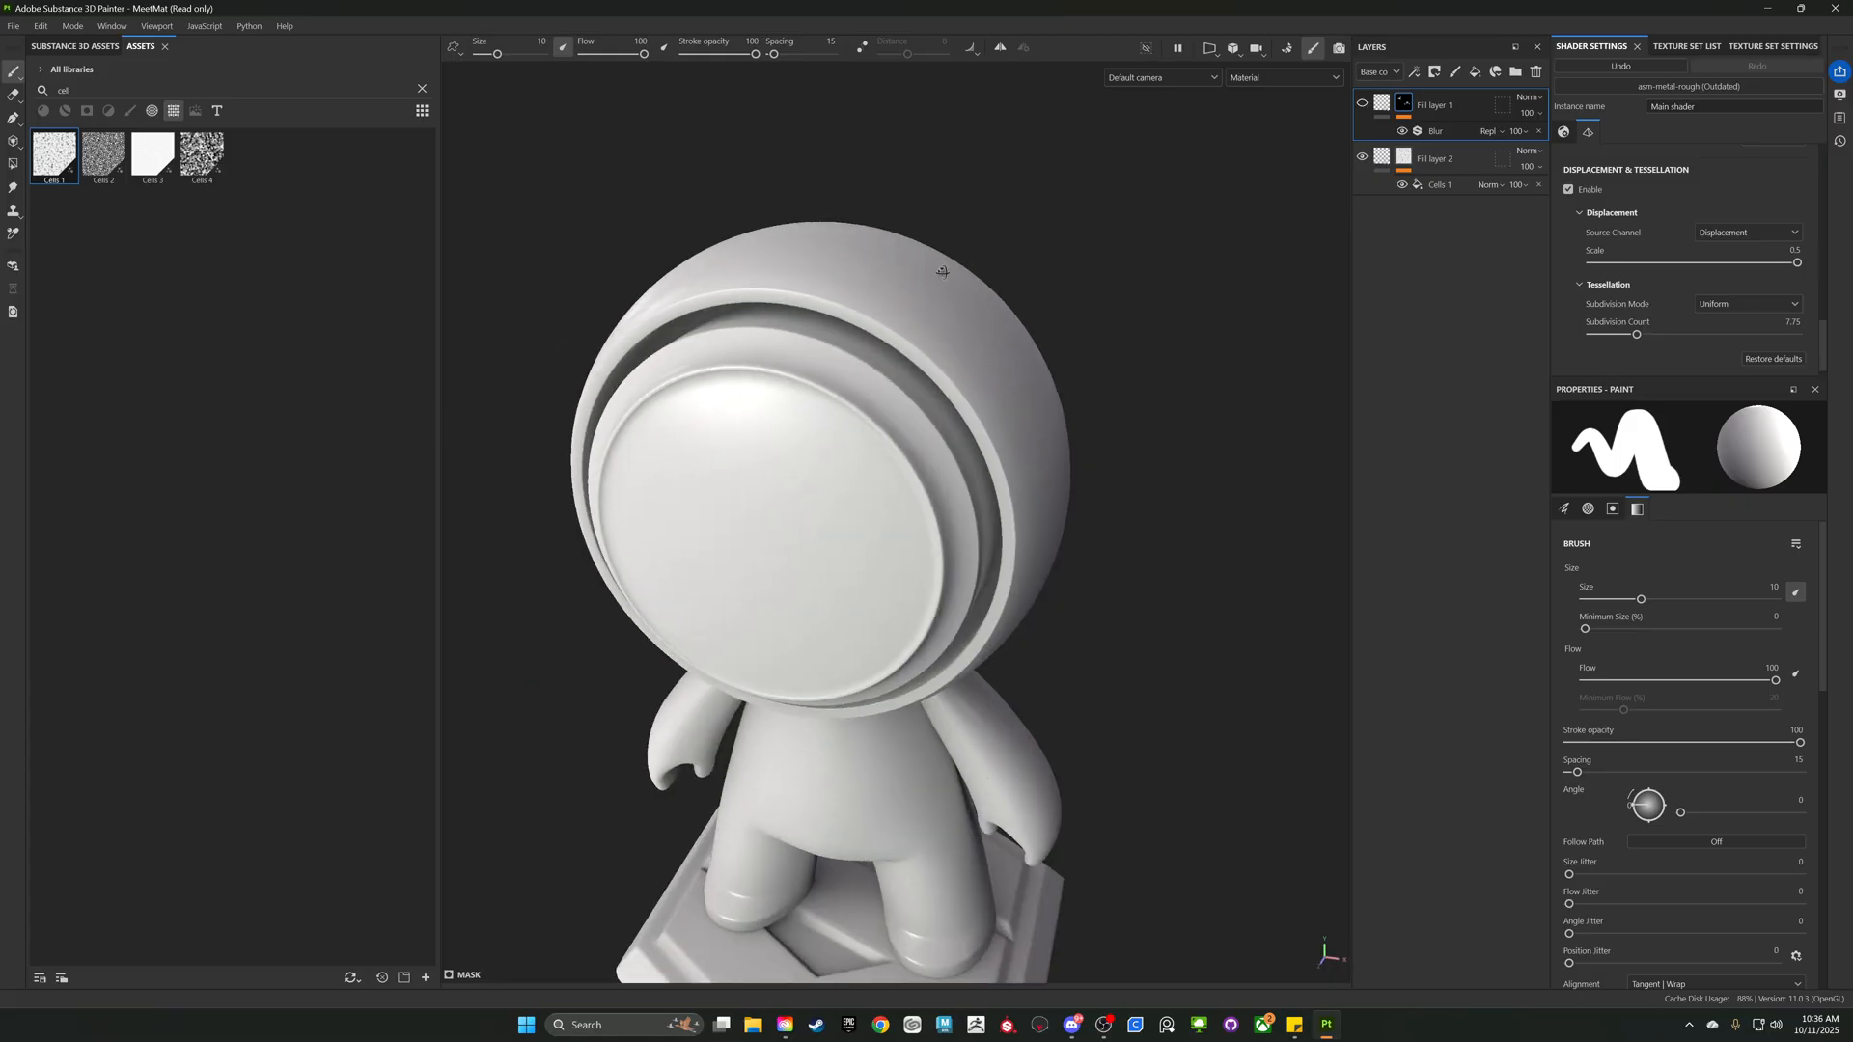
- Set Fill layer 2's height to 1 and its displacement to about 0.22
{"action": "left_click", "coordinate": [1467, 159]}
{"action": "scroll", "coordinate": [1770, 830], "scroll_direction": "down", "scroll_amount": 10}
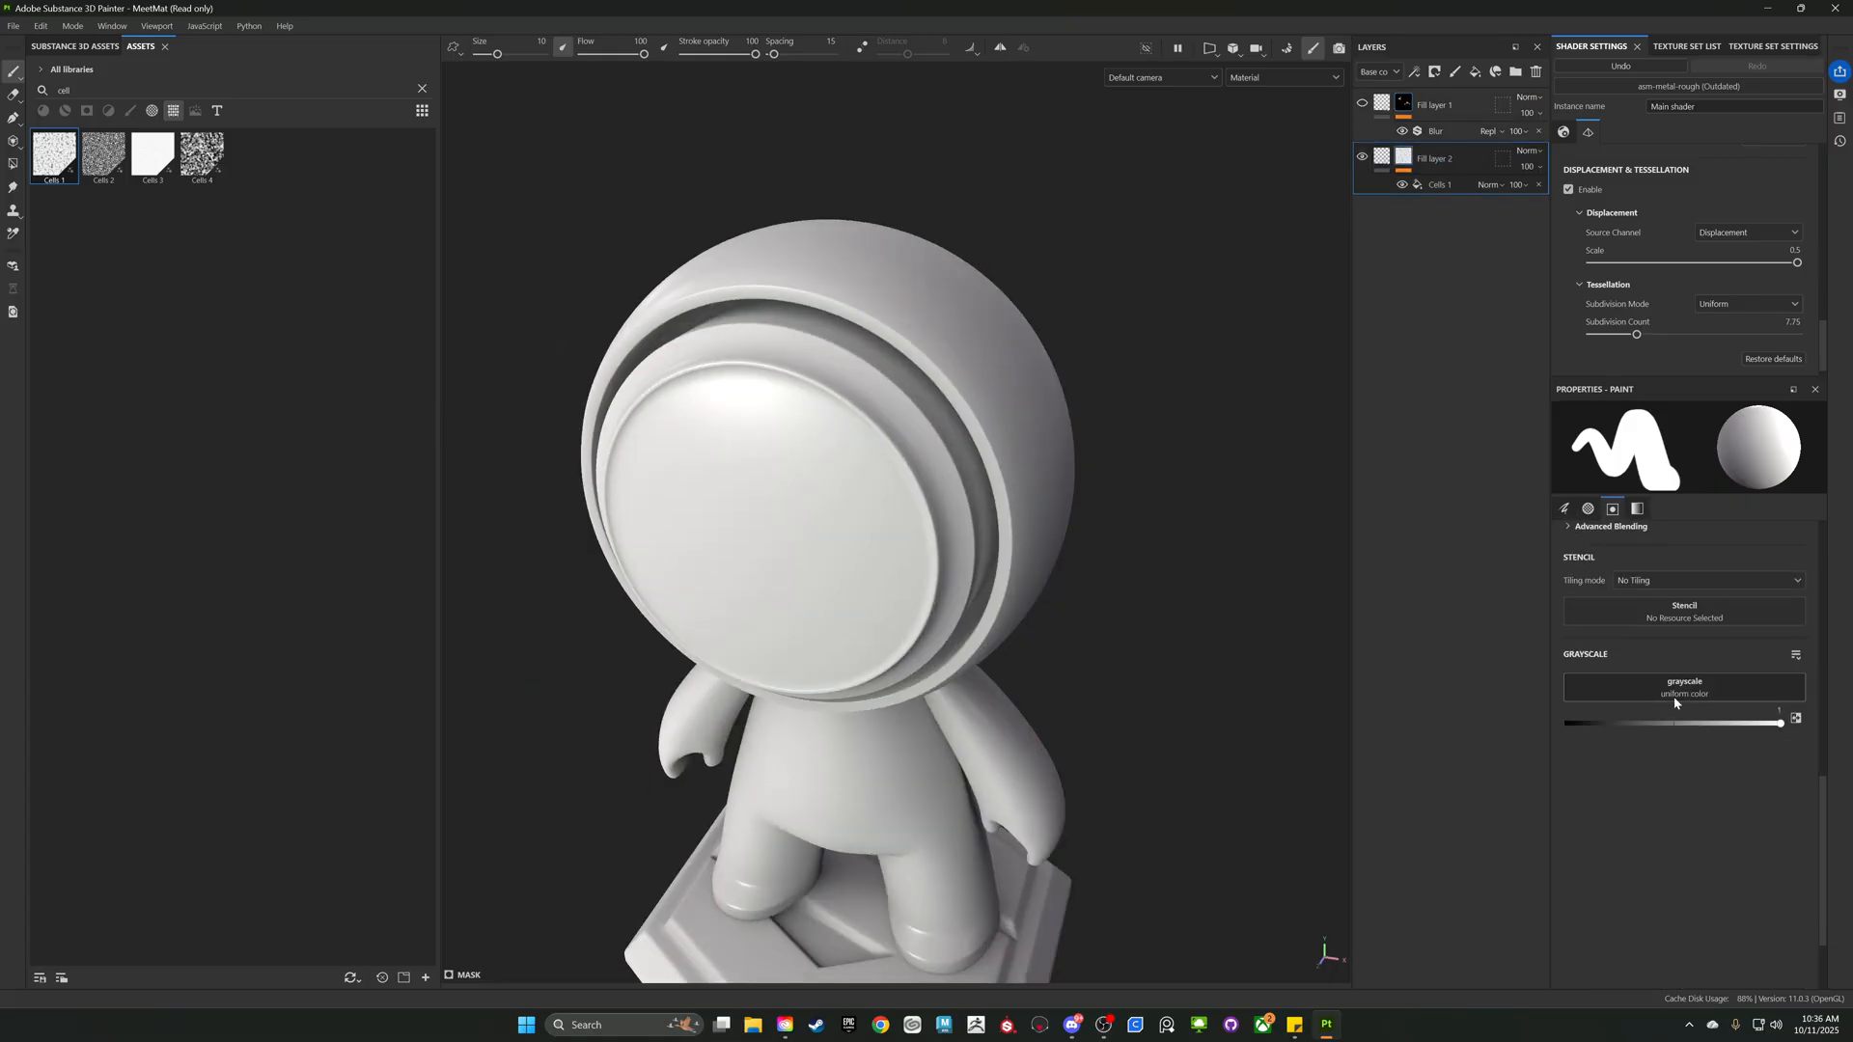
{"action": "left_click", "coordinate": [1382, 159]}
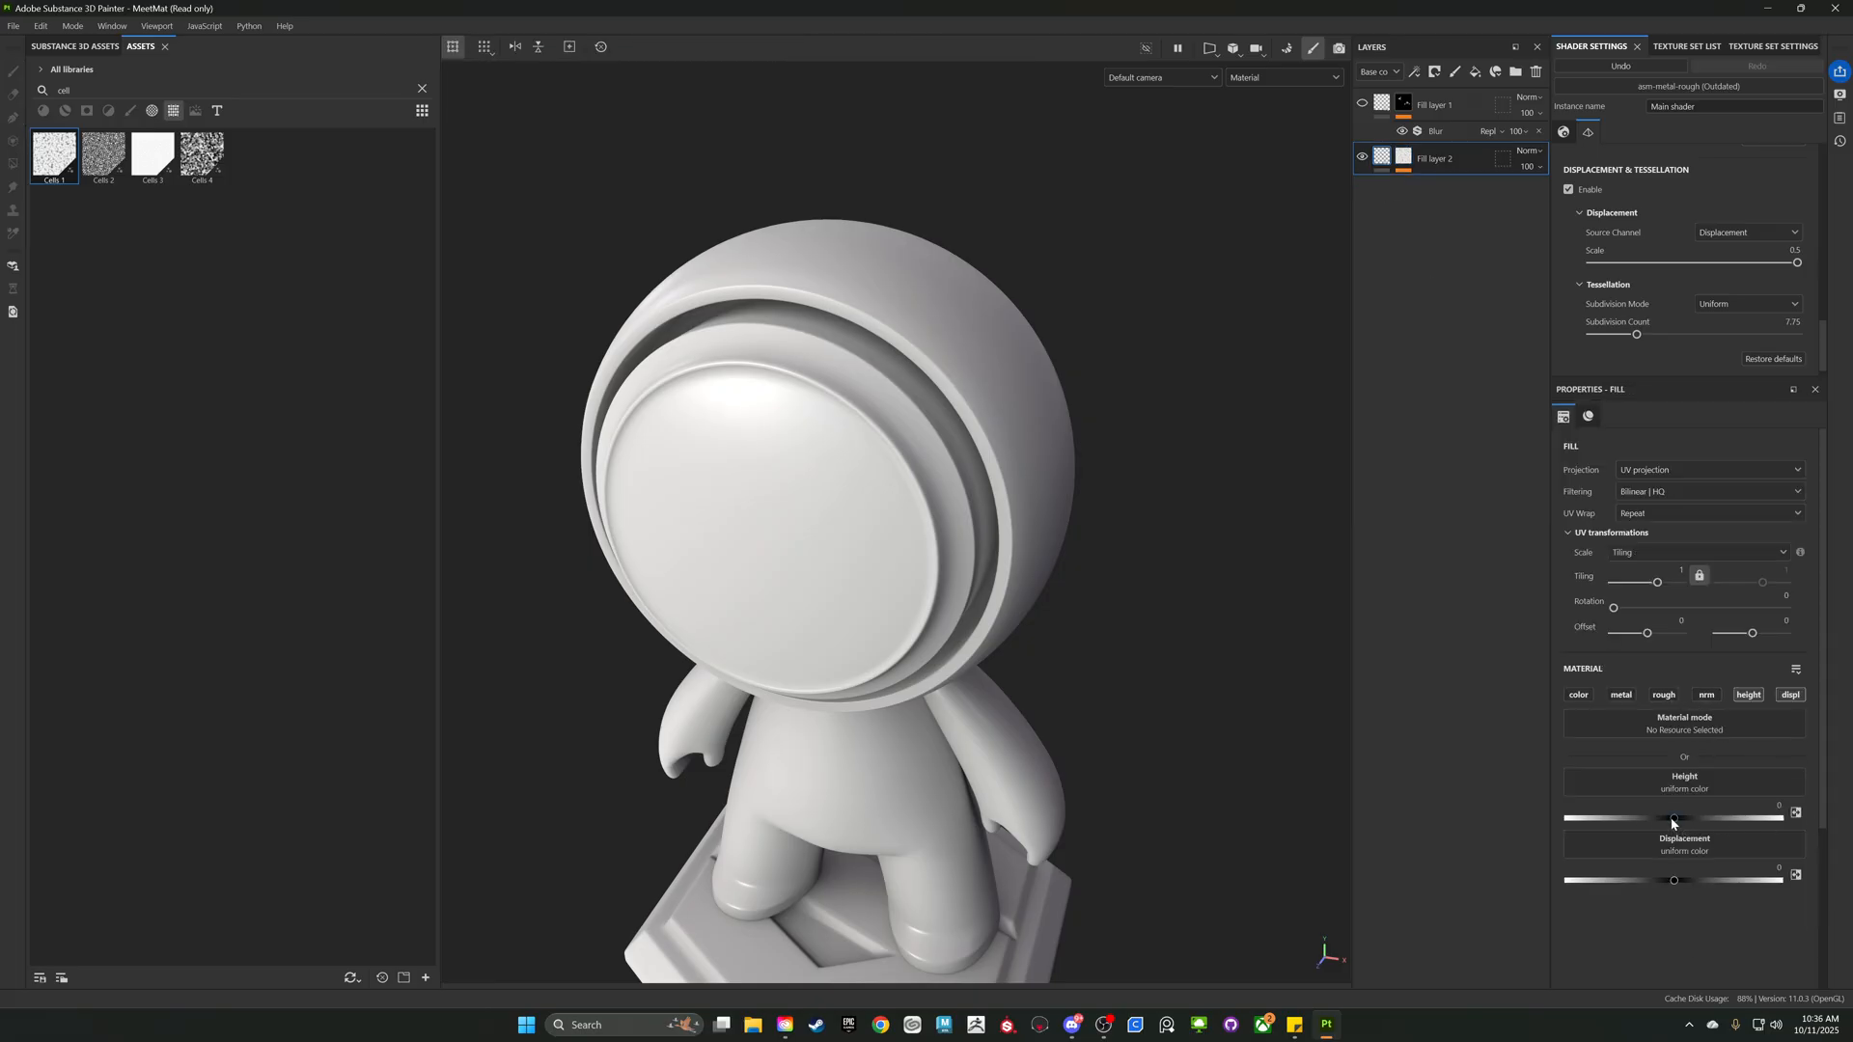
{"action": "left_click_drag", "start_coordinate": [1673, 820], "coordinate": [1781, 818]}
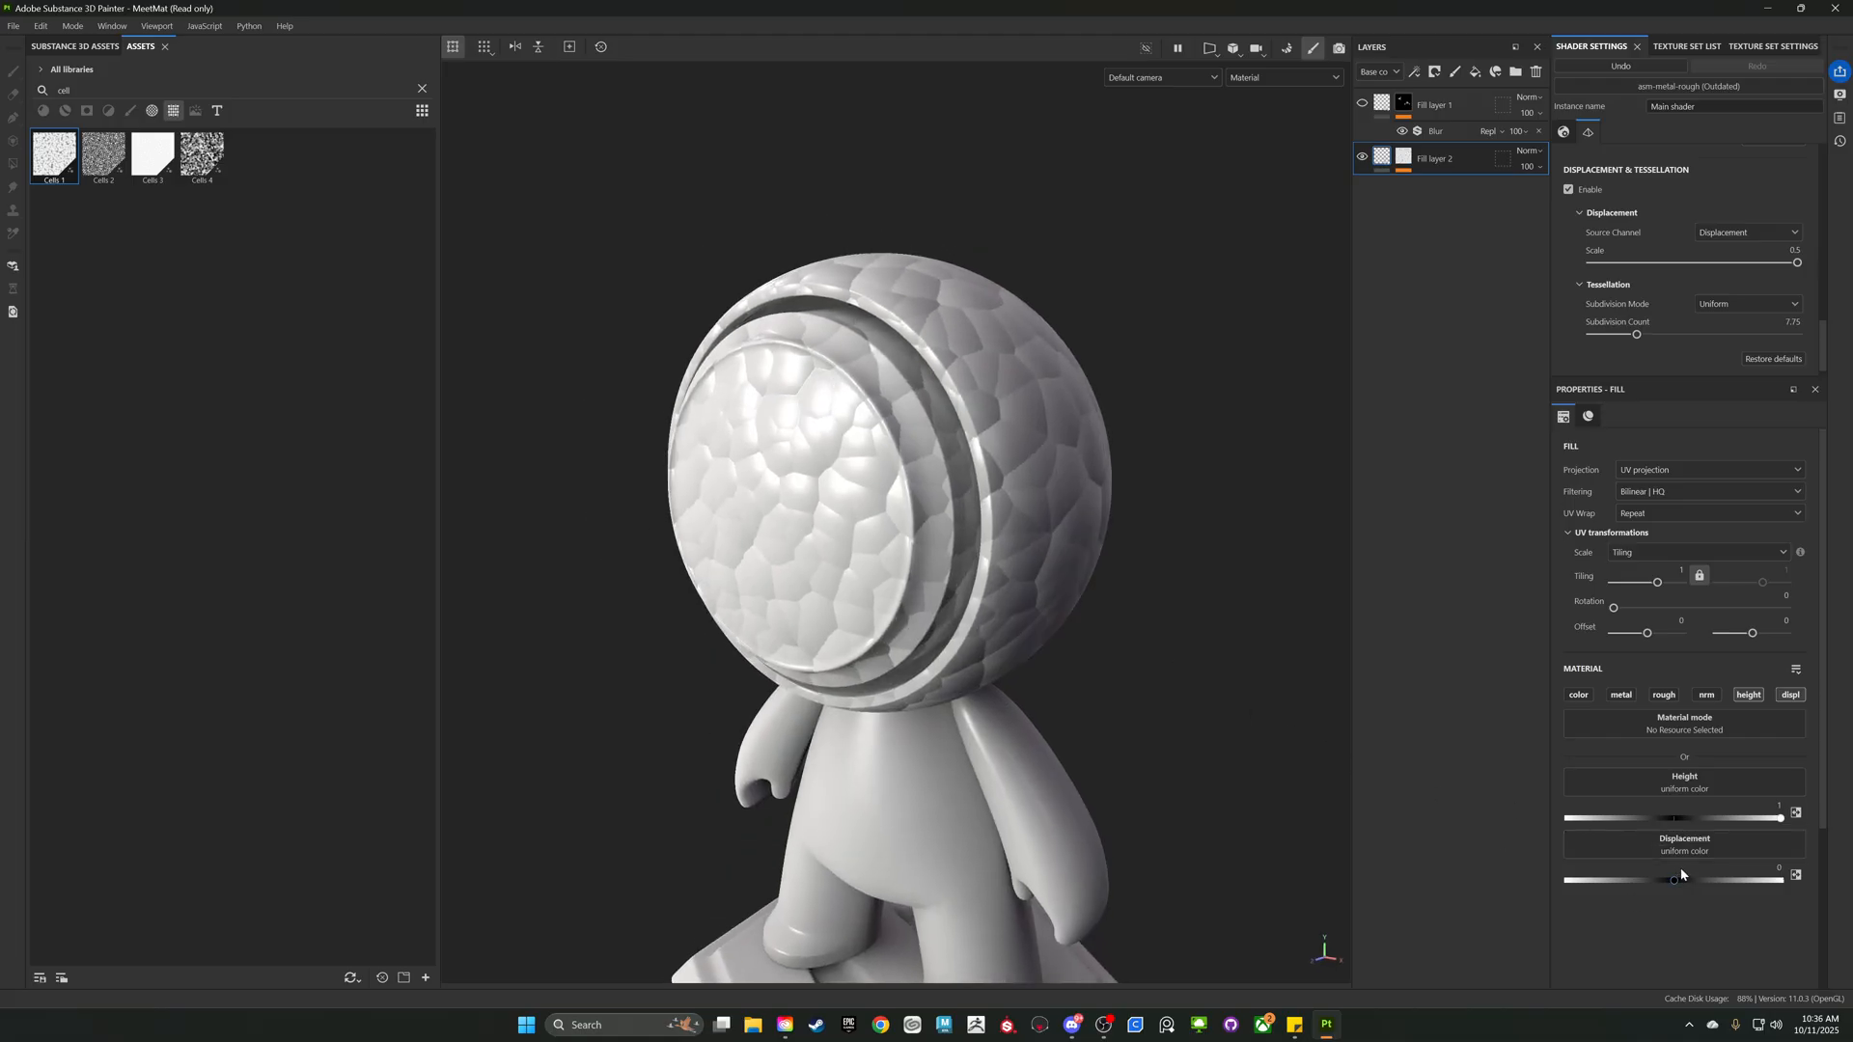
{"action": "mouse_move", "coordinate": [1676, 880]}
{"action": "left_mouse_down"}
{"action": "mouse_move", "coordinate": [1709, 882]}
{"action": "mouse_move", "coordinate": [1687, 879]}
{"action": "left_mouse_up"}
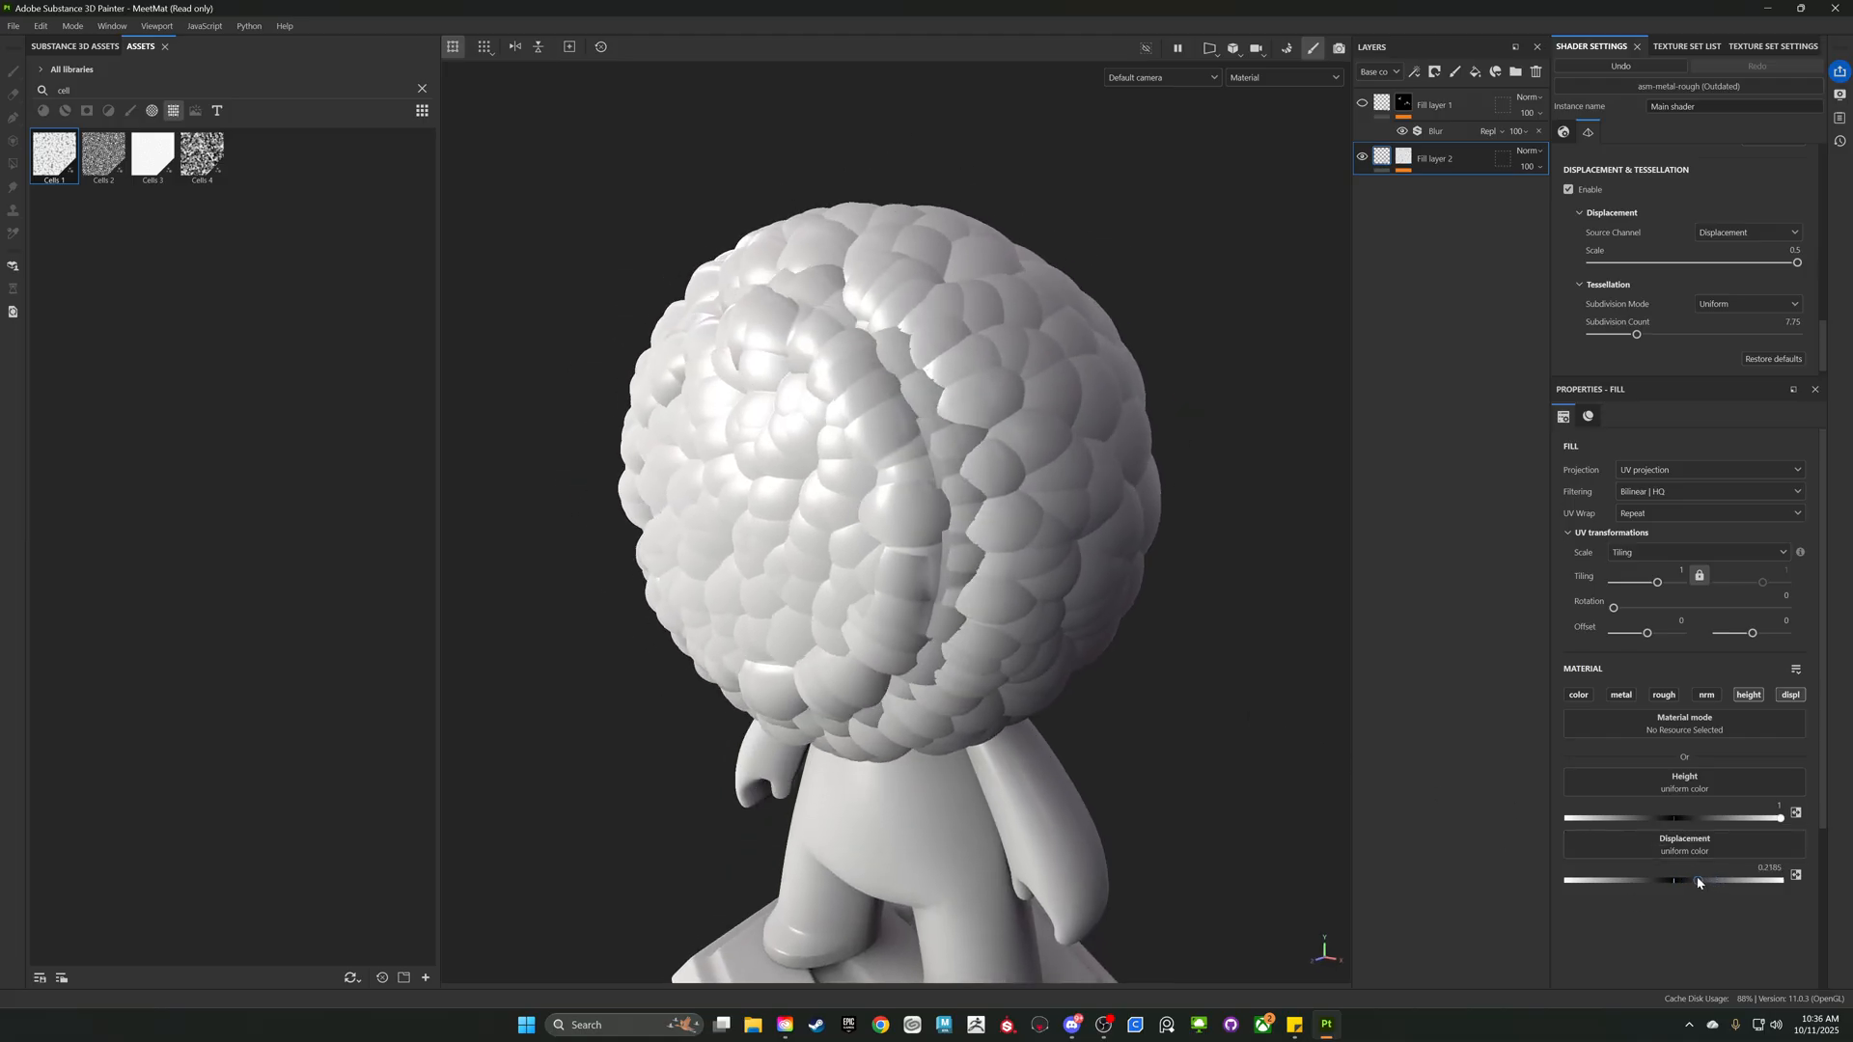
{"action": "left_click_drag", "start_coordinate": [1271, 549], "coordinate": [1281, 672], "text": "alt"}
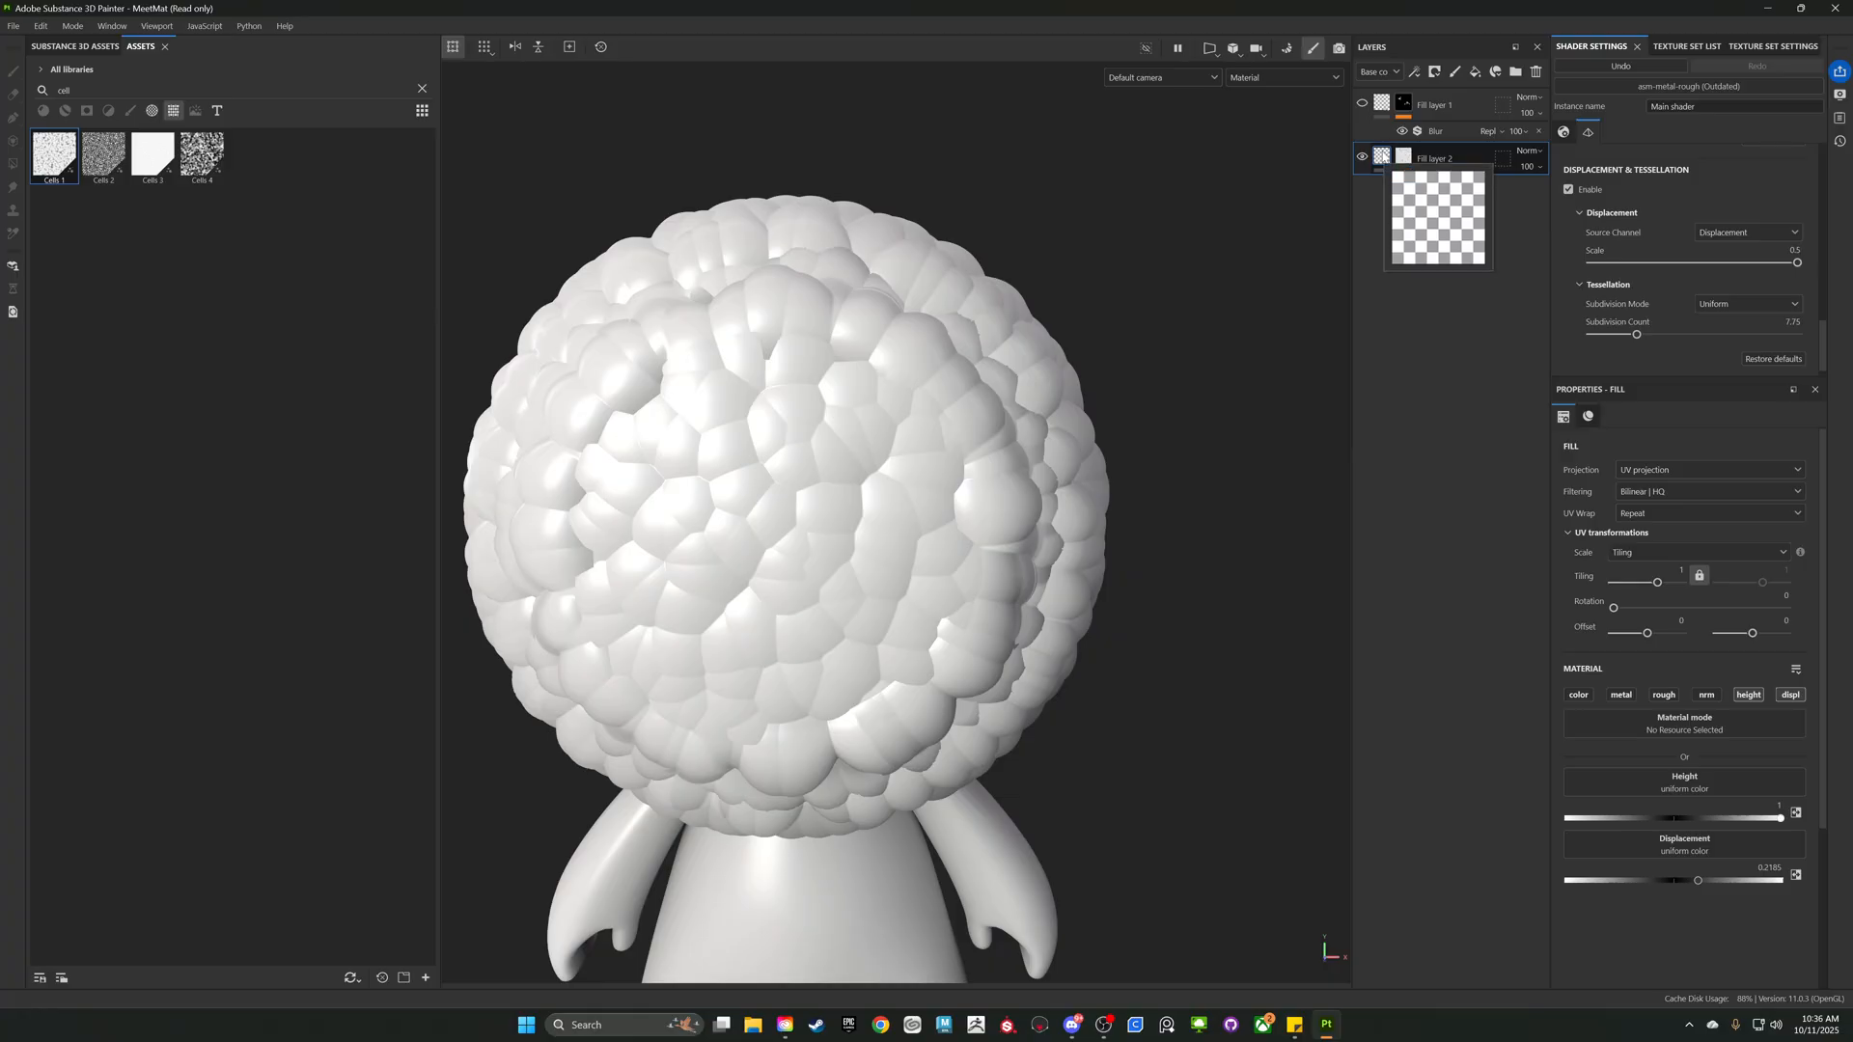
{"action": "mouse_move", "coordinate": [1409, 160]}
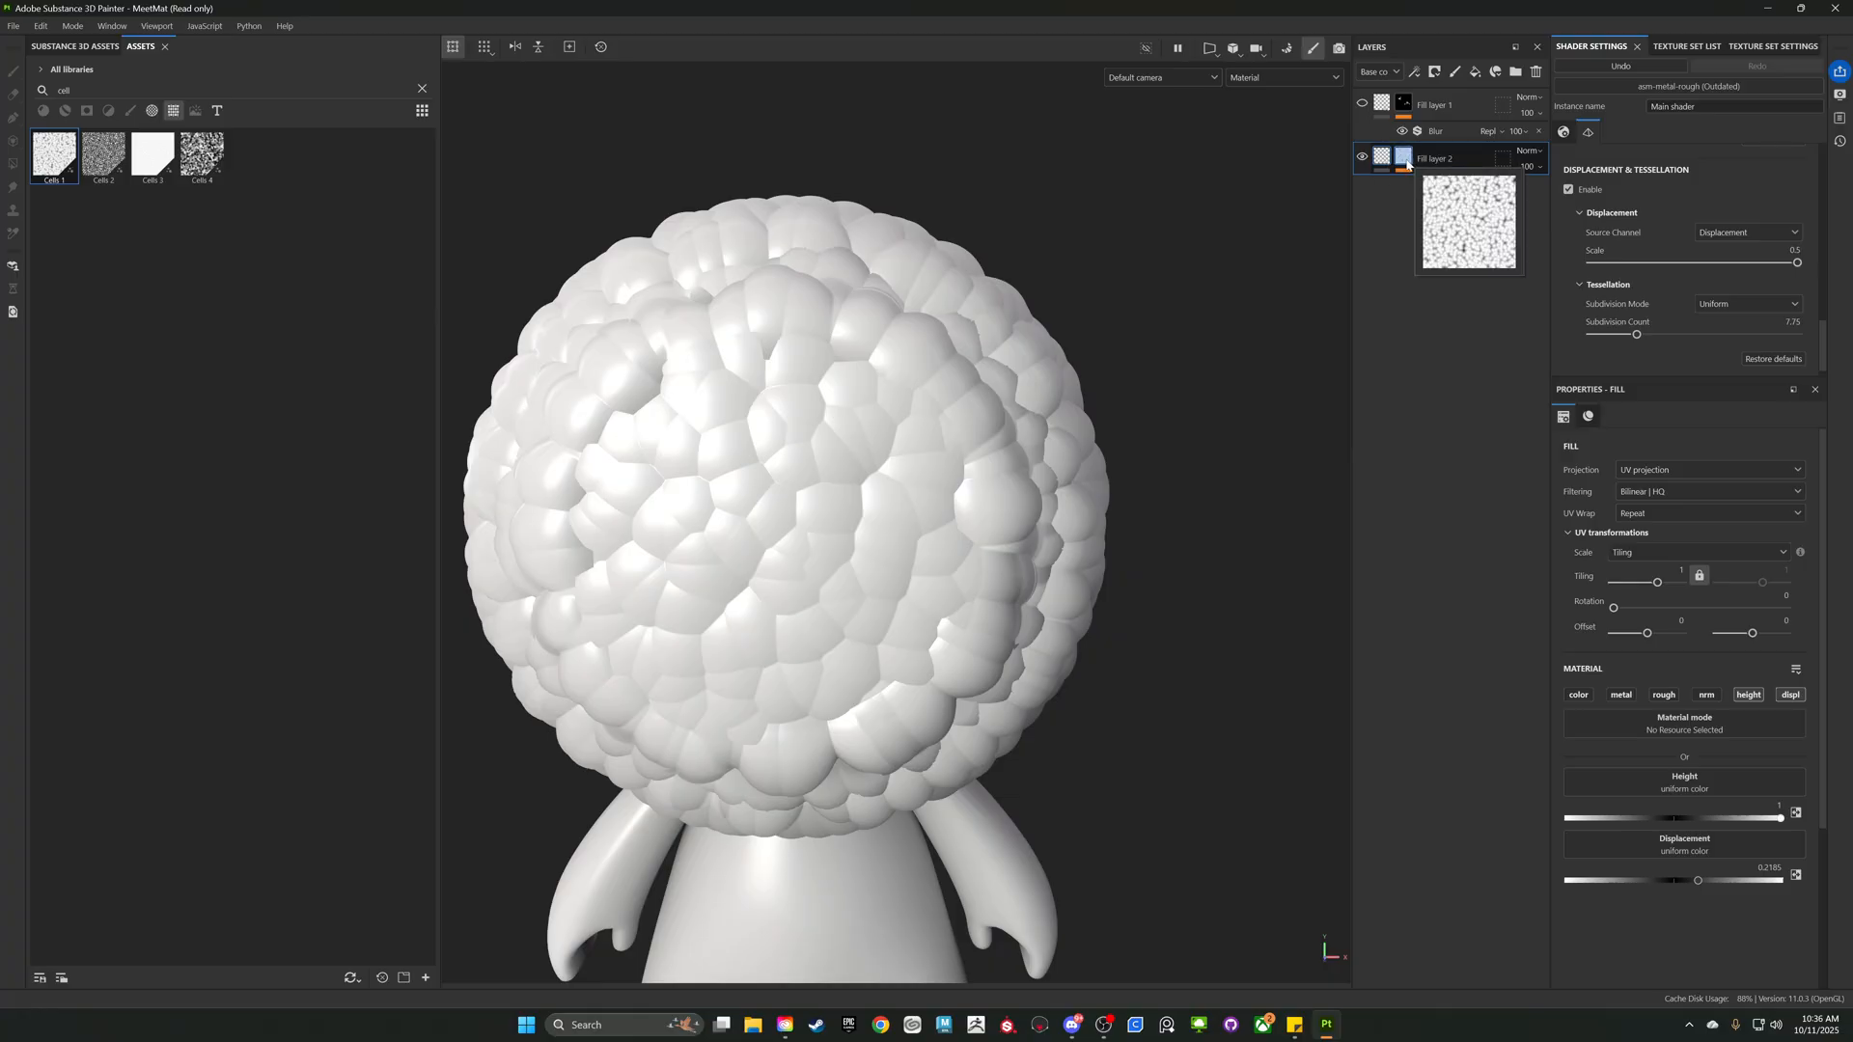
{"action": "left_click_drag", "start_coordinate": [801, 406], "coordinate": [1158, 483], "text": "alt"}
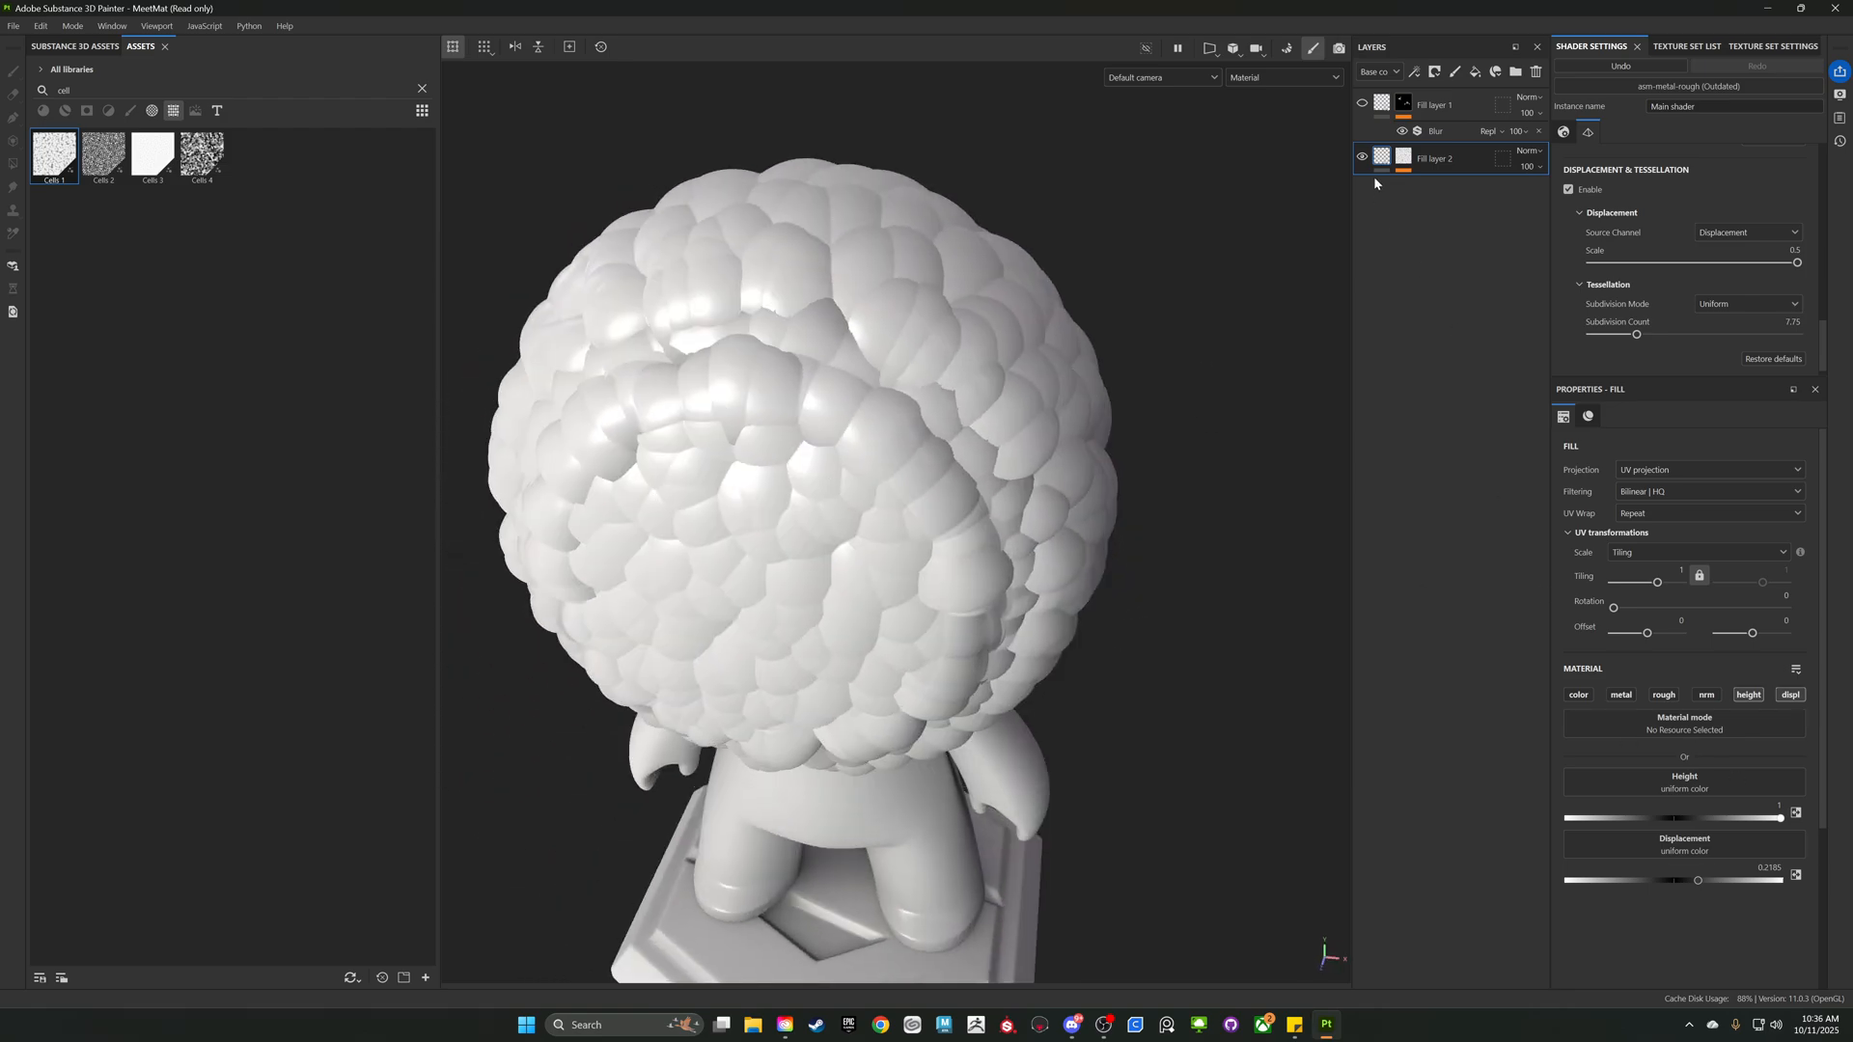
- Invert the Cells 1 texture in Fill layer 2's mask and set its balance to about 0.39
{"action": "left_click", "coordinate": [1405, 159]}
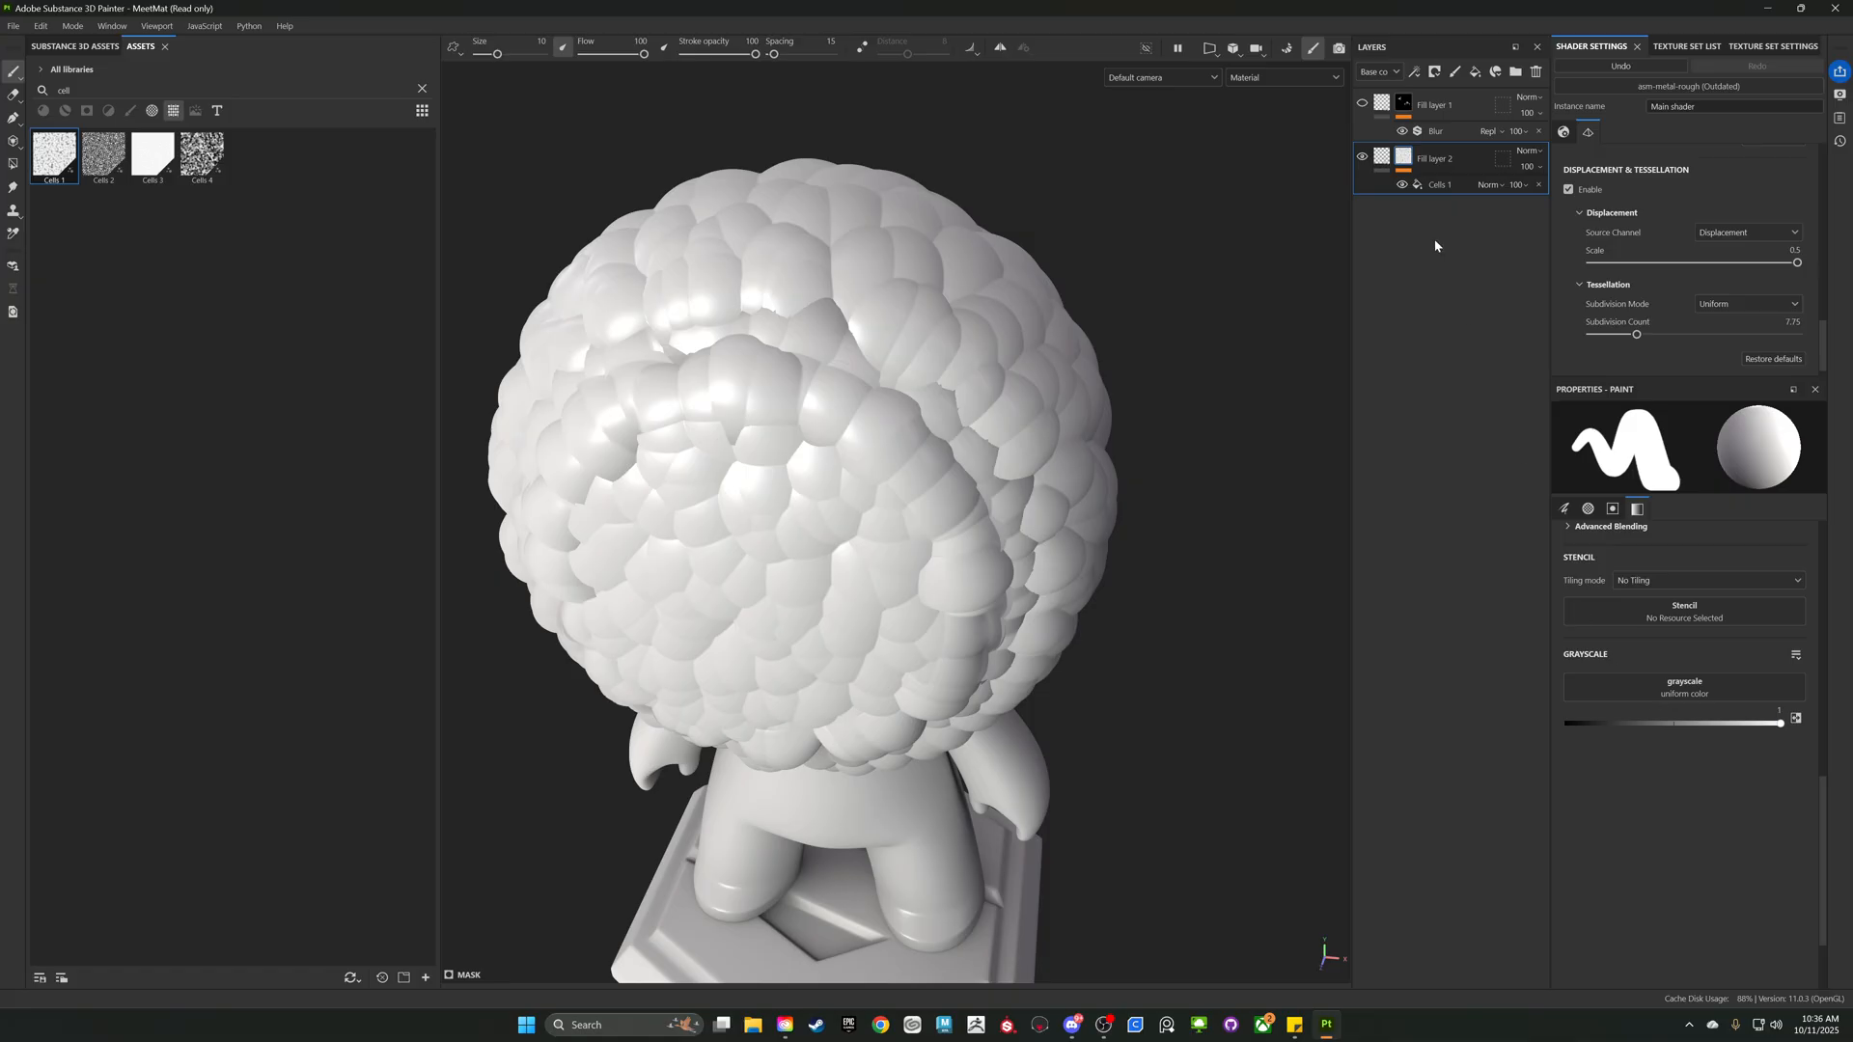
{"action": "left_click", "coordinate": [1433, 184]}
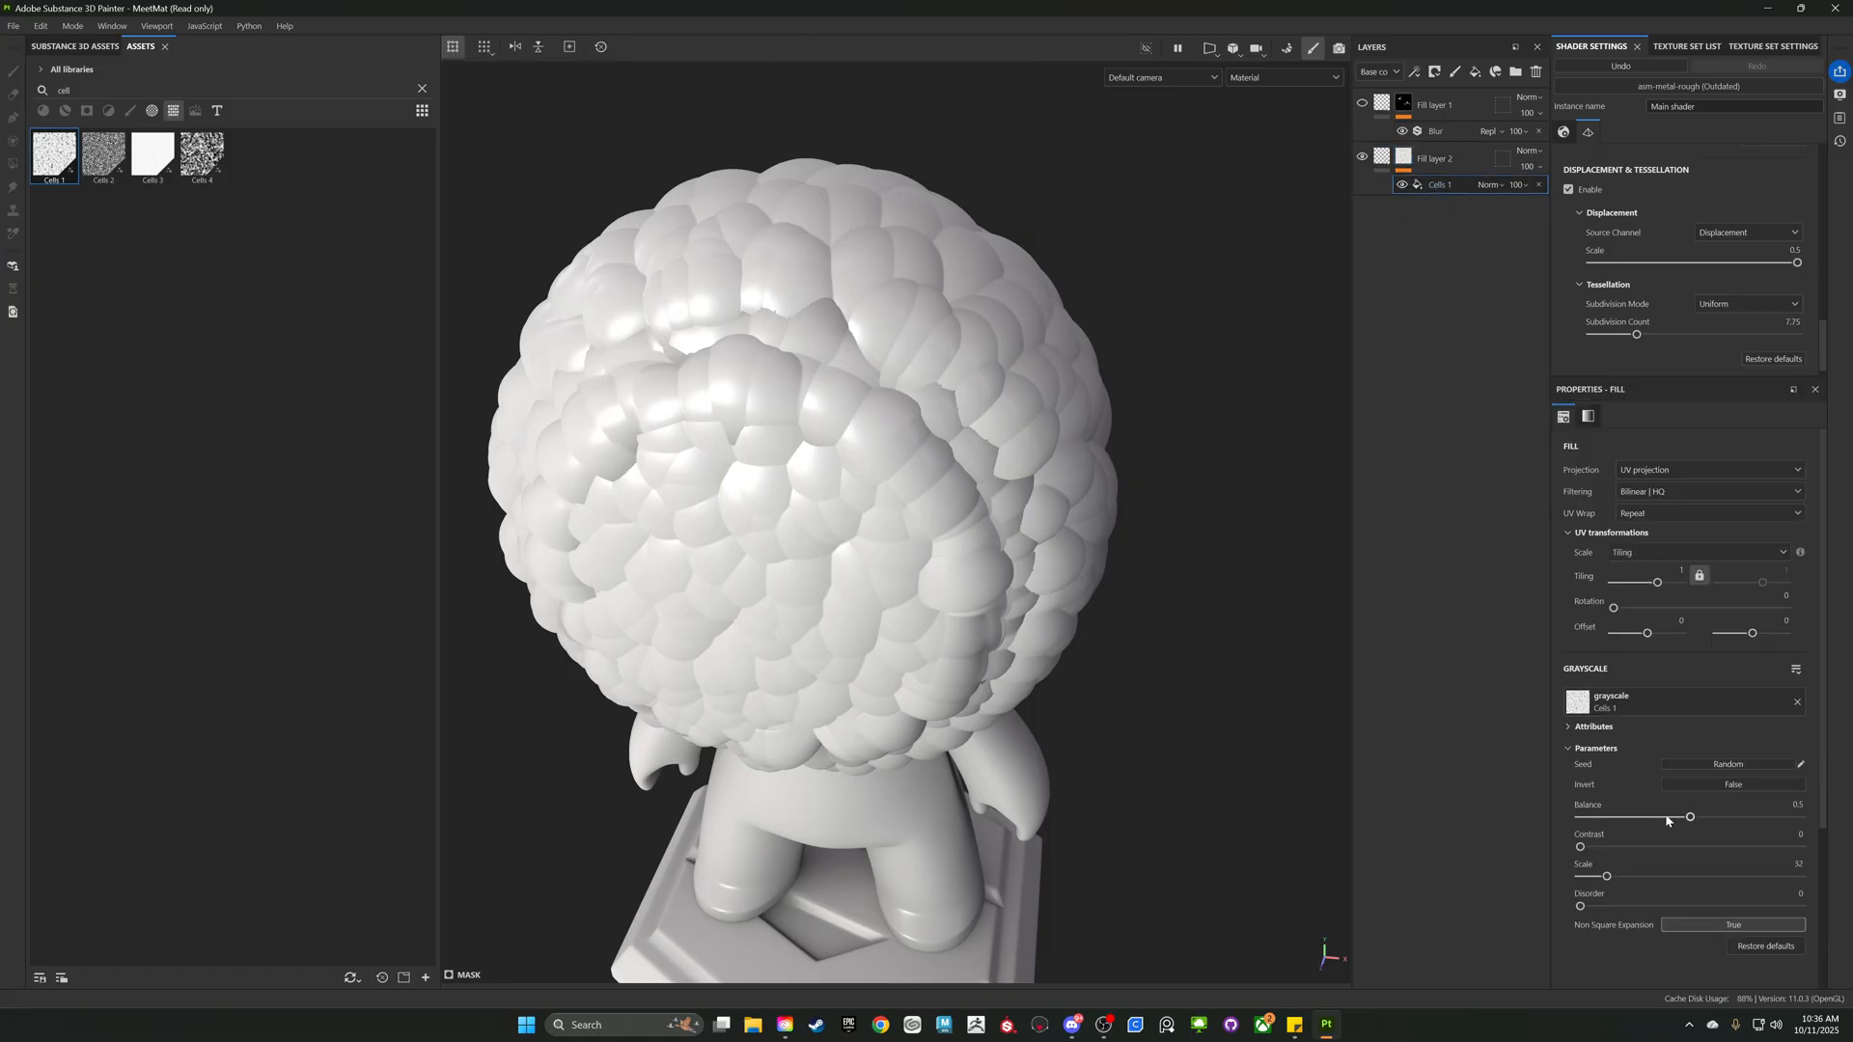
{"action": "left_click_drag", "start_coordinate": [1691, 819], "coordinate": [1592, 823]}
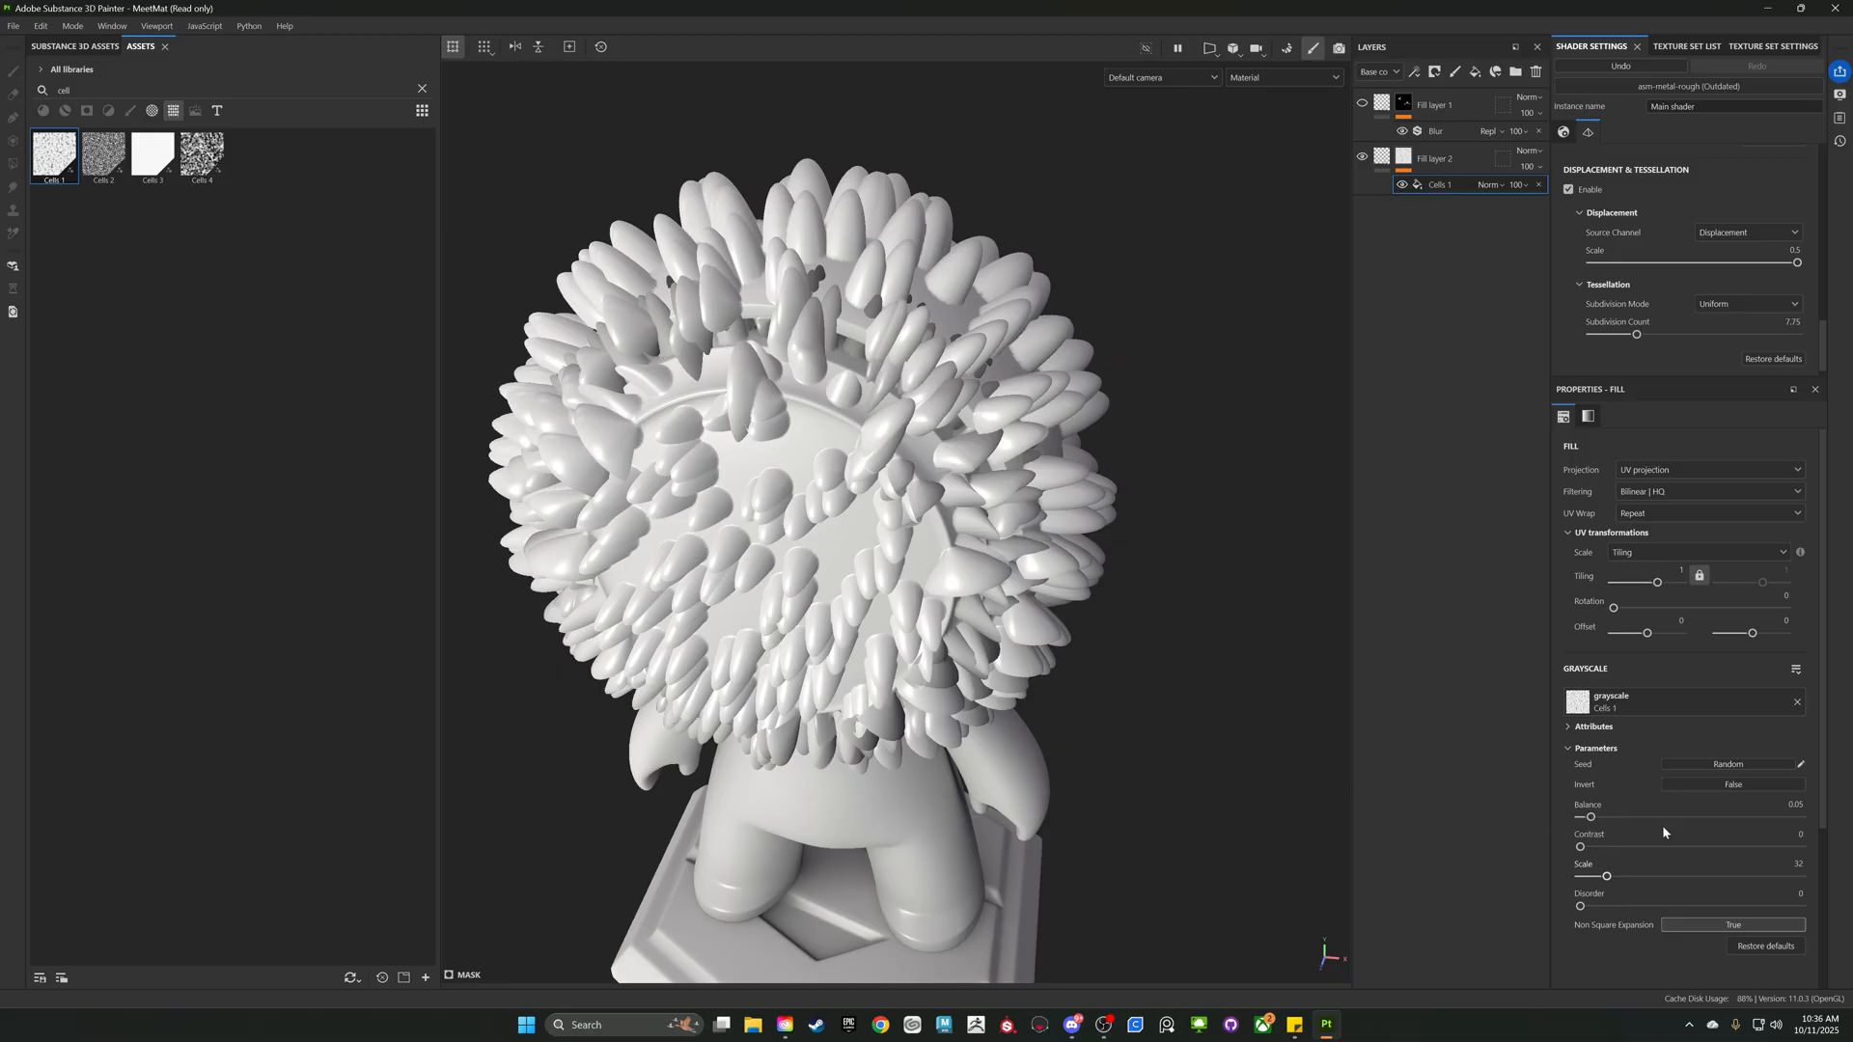
{"action": "left_click", "coordinate": [1730, 784]}
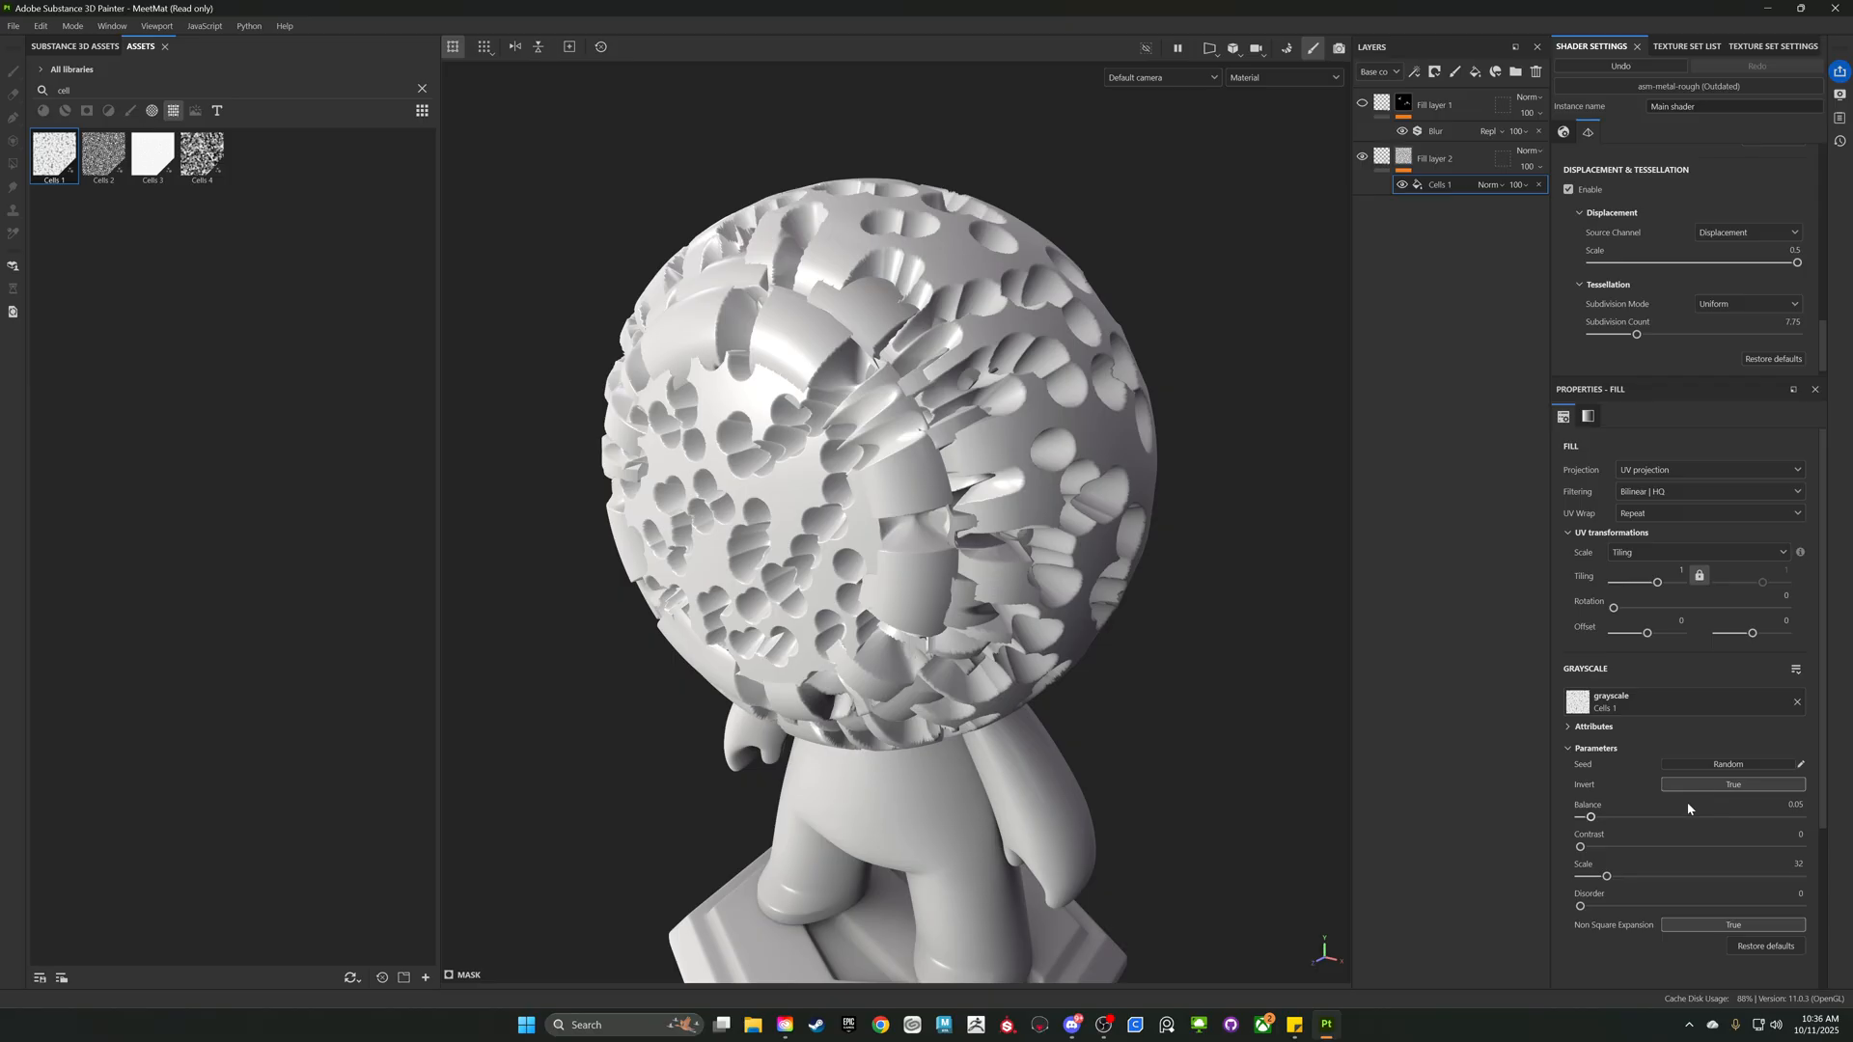
{"action": "left_click_drag", "start_coordinate": [1594, 820], "coordinate": [1658, 826]}
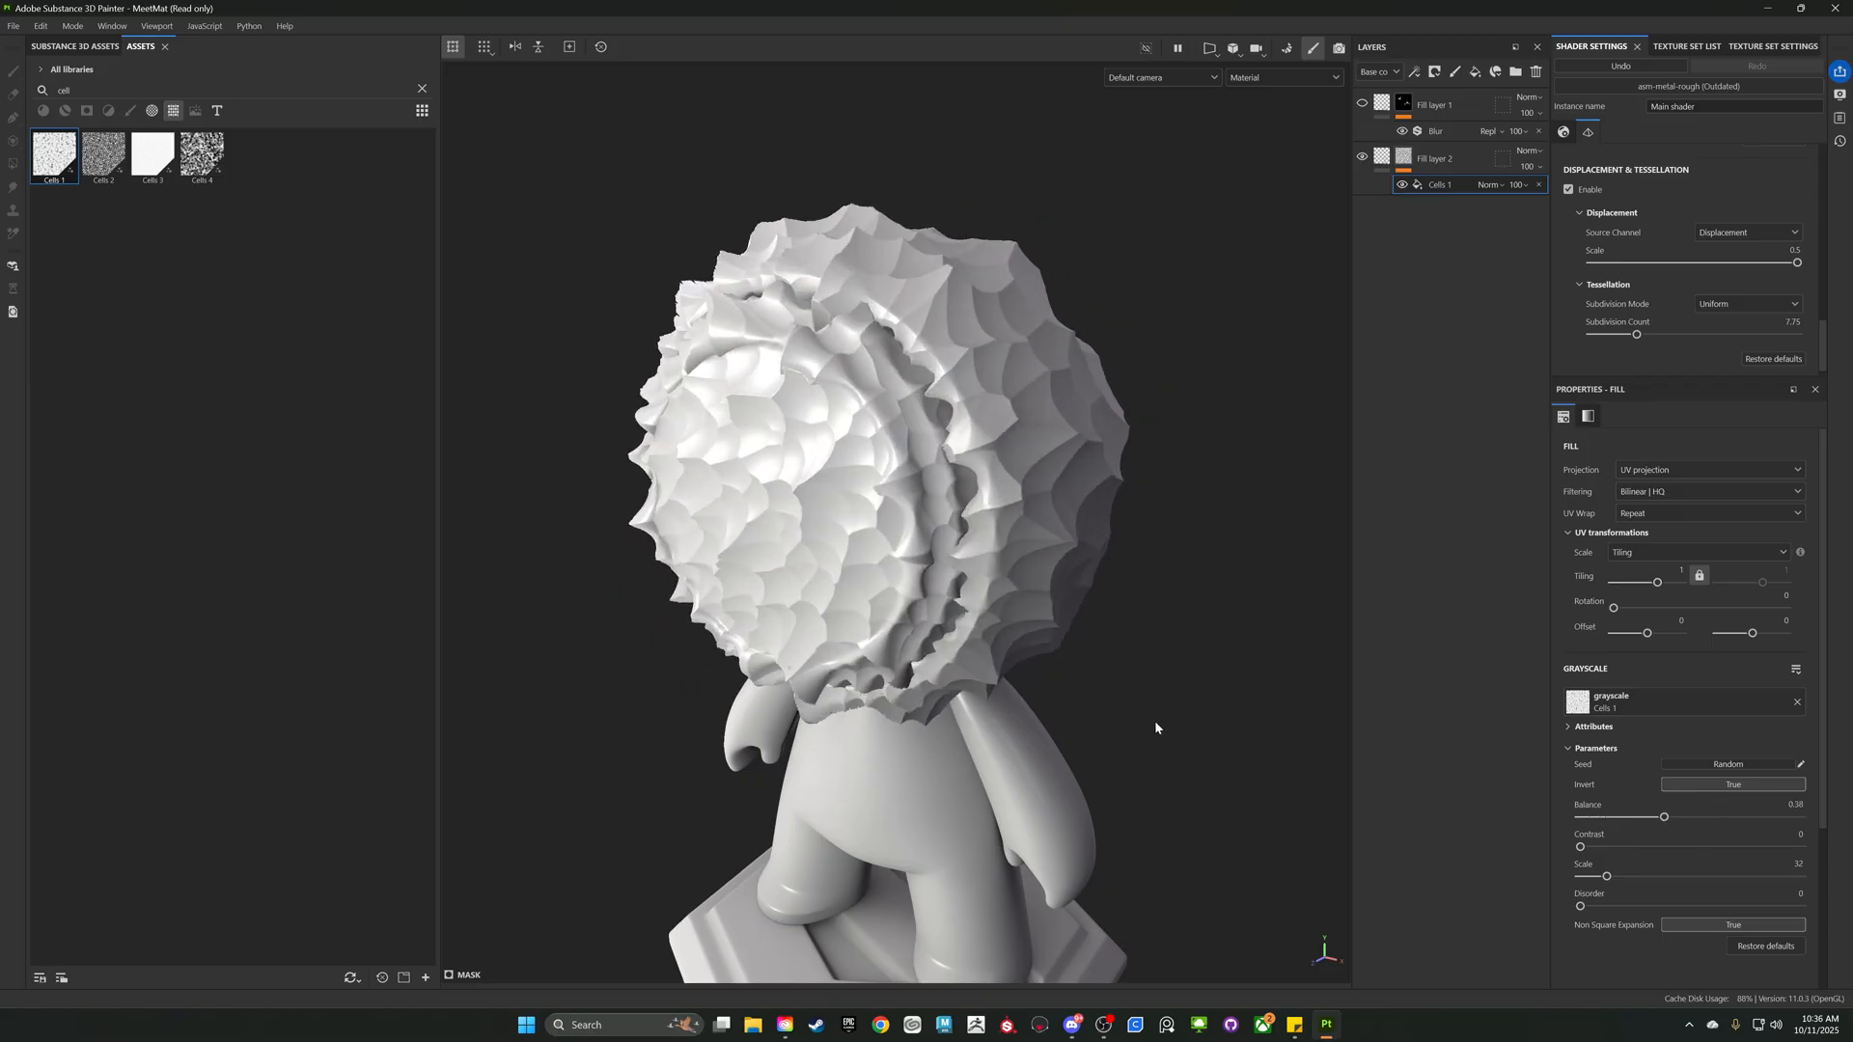
- Toggle Fill layer 1's visibility several times to compare the combined displacement, leaving the layer shown
{"action": "left_click_drag", "start_coordinate": [932, 580], "coordinate": [1239, 574], "text": "alt"}
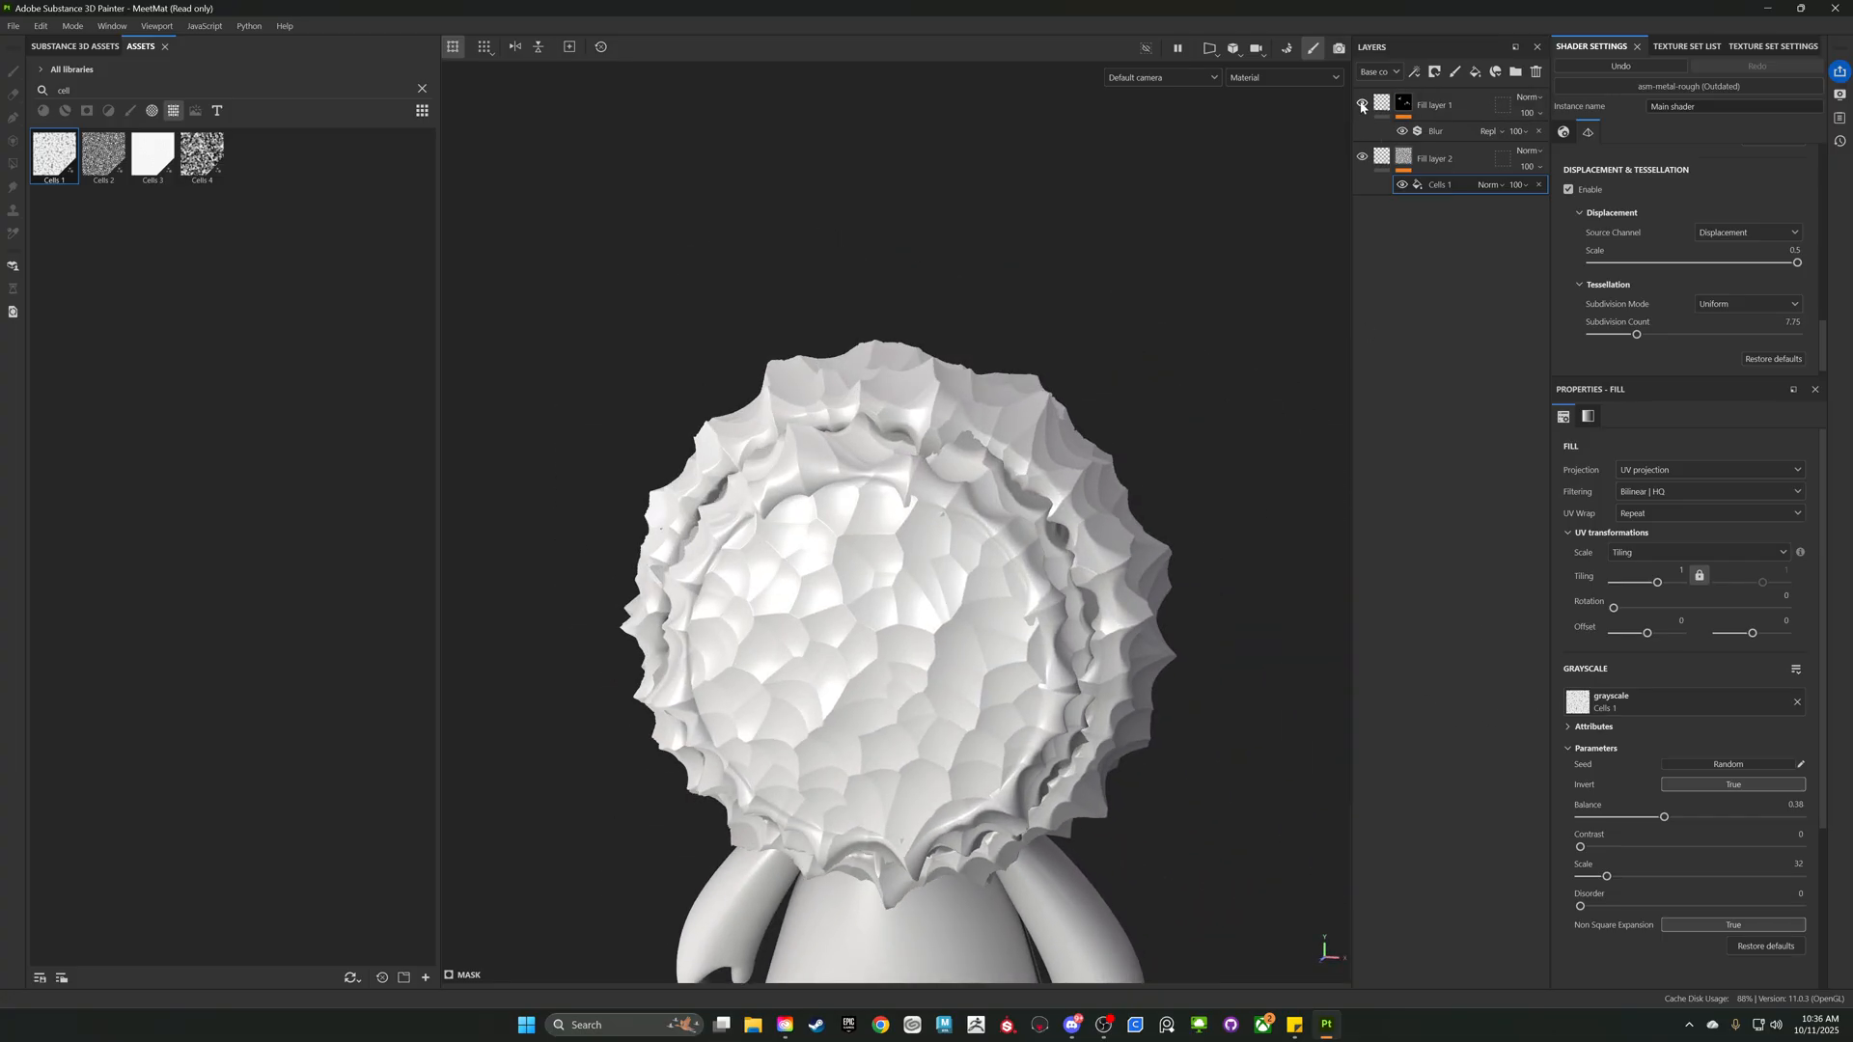
{"action": "left_click", "coordinate": [1361, 105]}
{"action": "left_click", "coordinate": [1362, 104]}
{"action": "left_click", "coordinate": [1362, 104]}
{"action": "left_click", "coordinate": [1362, 104]}
{"action": "left_click", "coordinate": [1361, 104]}
{"action": "left_click", "coordinate": [1361, 105]}
{"action": "left_click", "coordinate": [1361, 104]}
{"action": "left_click_drag", "start_coordinate": [1206, 377], "coordinate": [1063, 363], "text": "alt"}
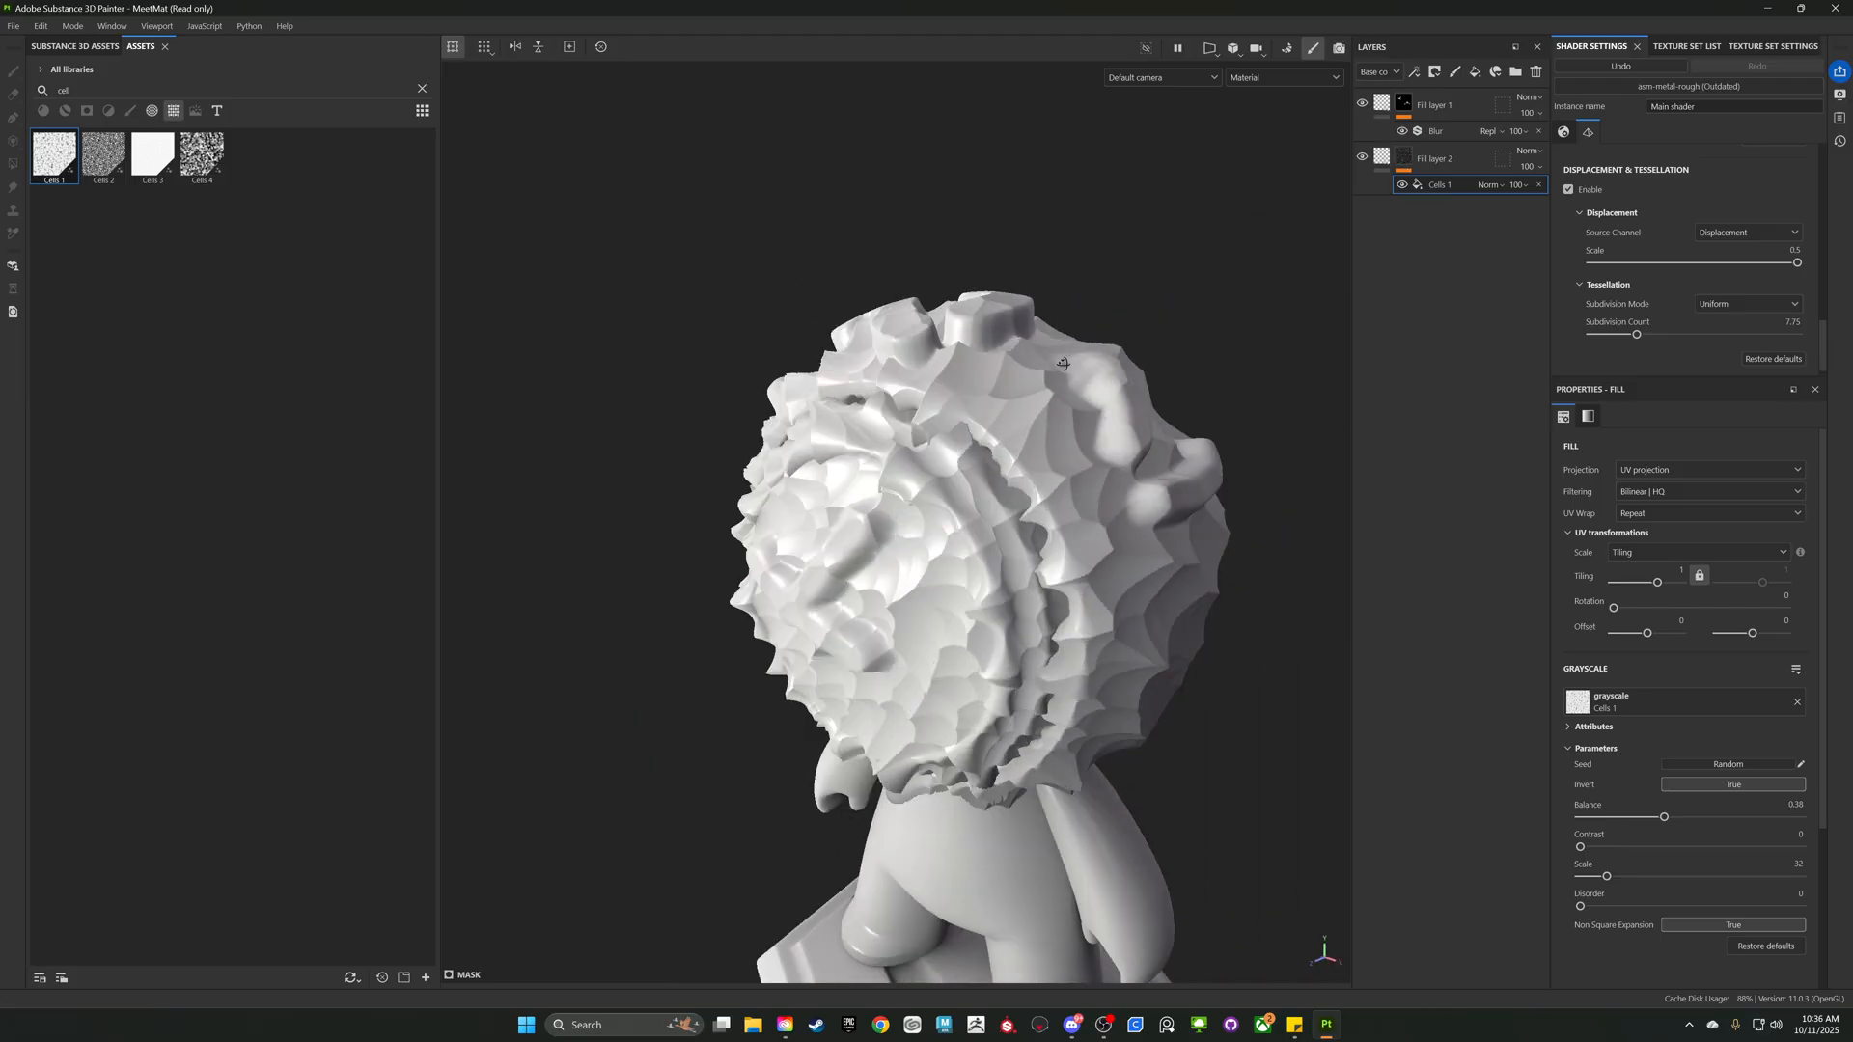
- Try the Replace blending mode on Fill layer 1 for the Base color channel and undo it
{"action": "left_click", "coordinate": [1530, 97]}
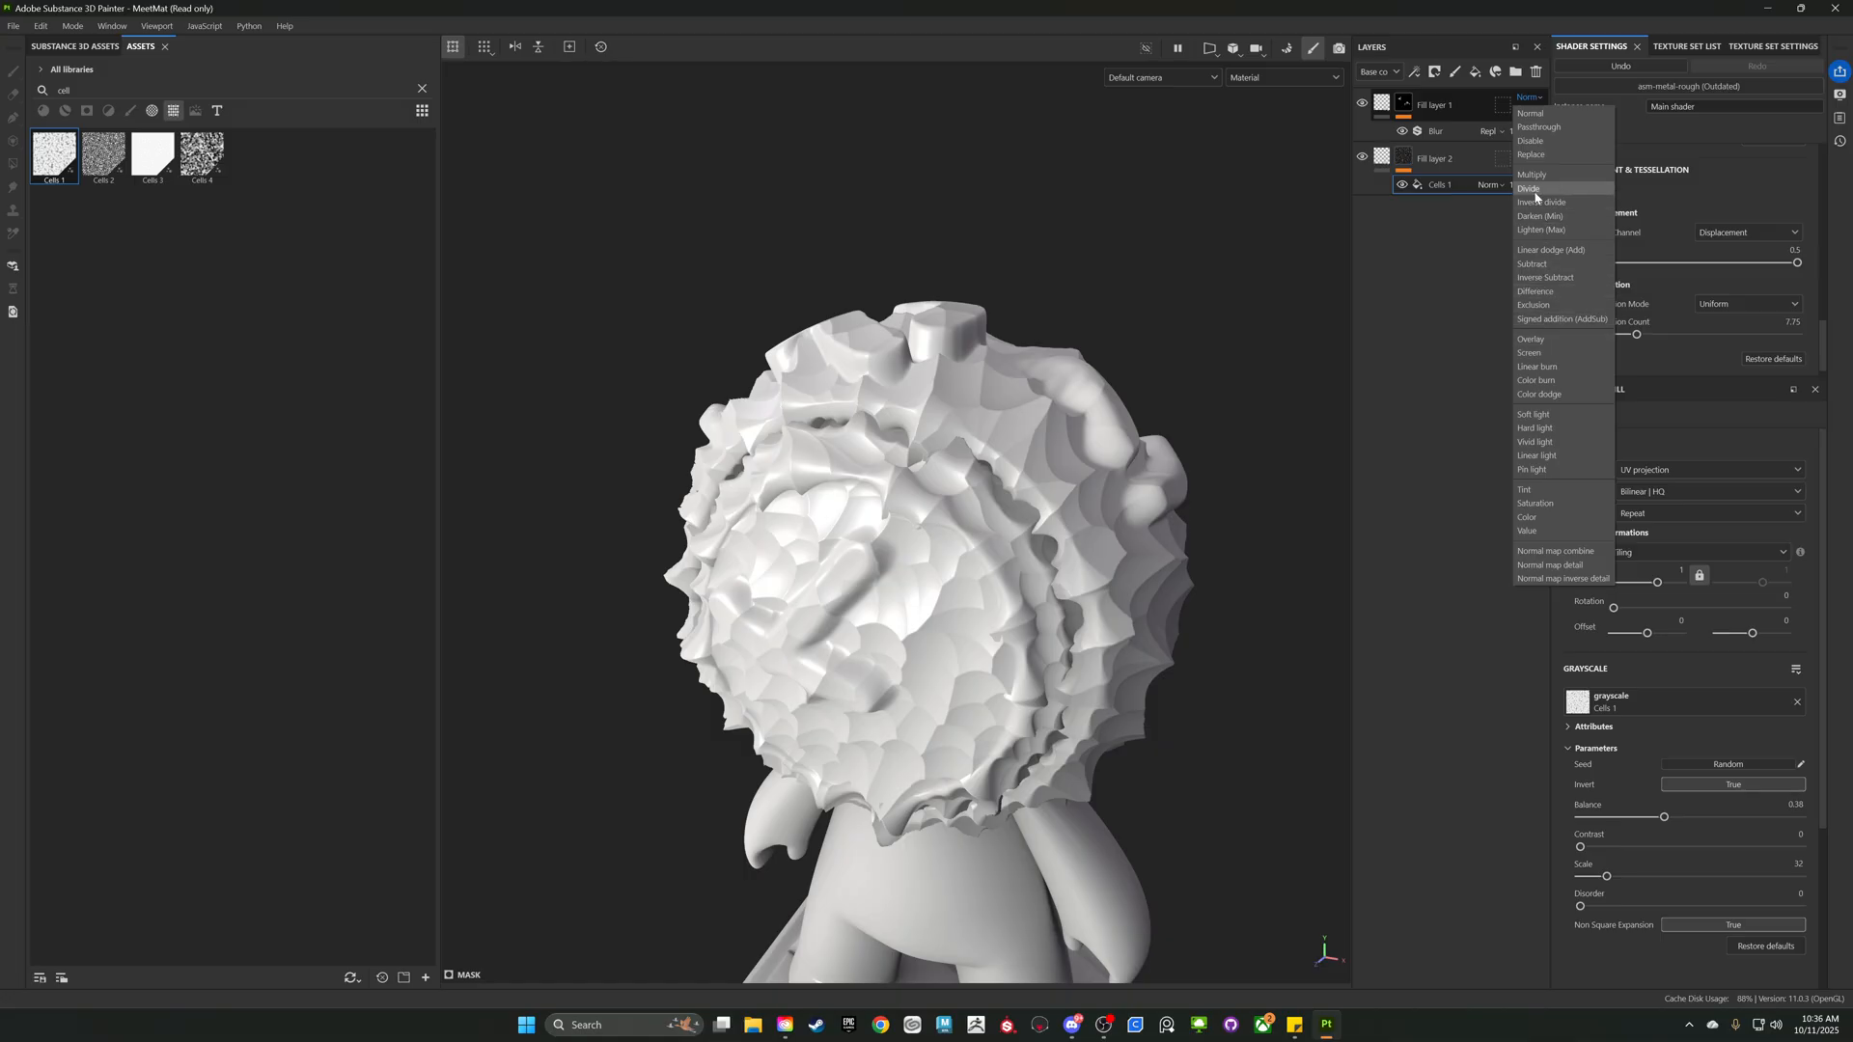
{"action": "left_click", "coordinate": [1540, 153]}
{"action": "left_click_drag", "start_coordinate": [1255, 267], "coordinate": [1325, 108], "text": "alt"}
{"action": "key", "text": "ctrl+z"}
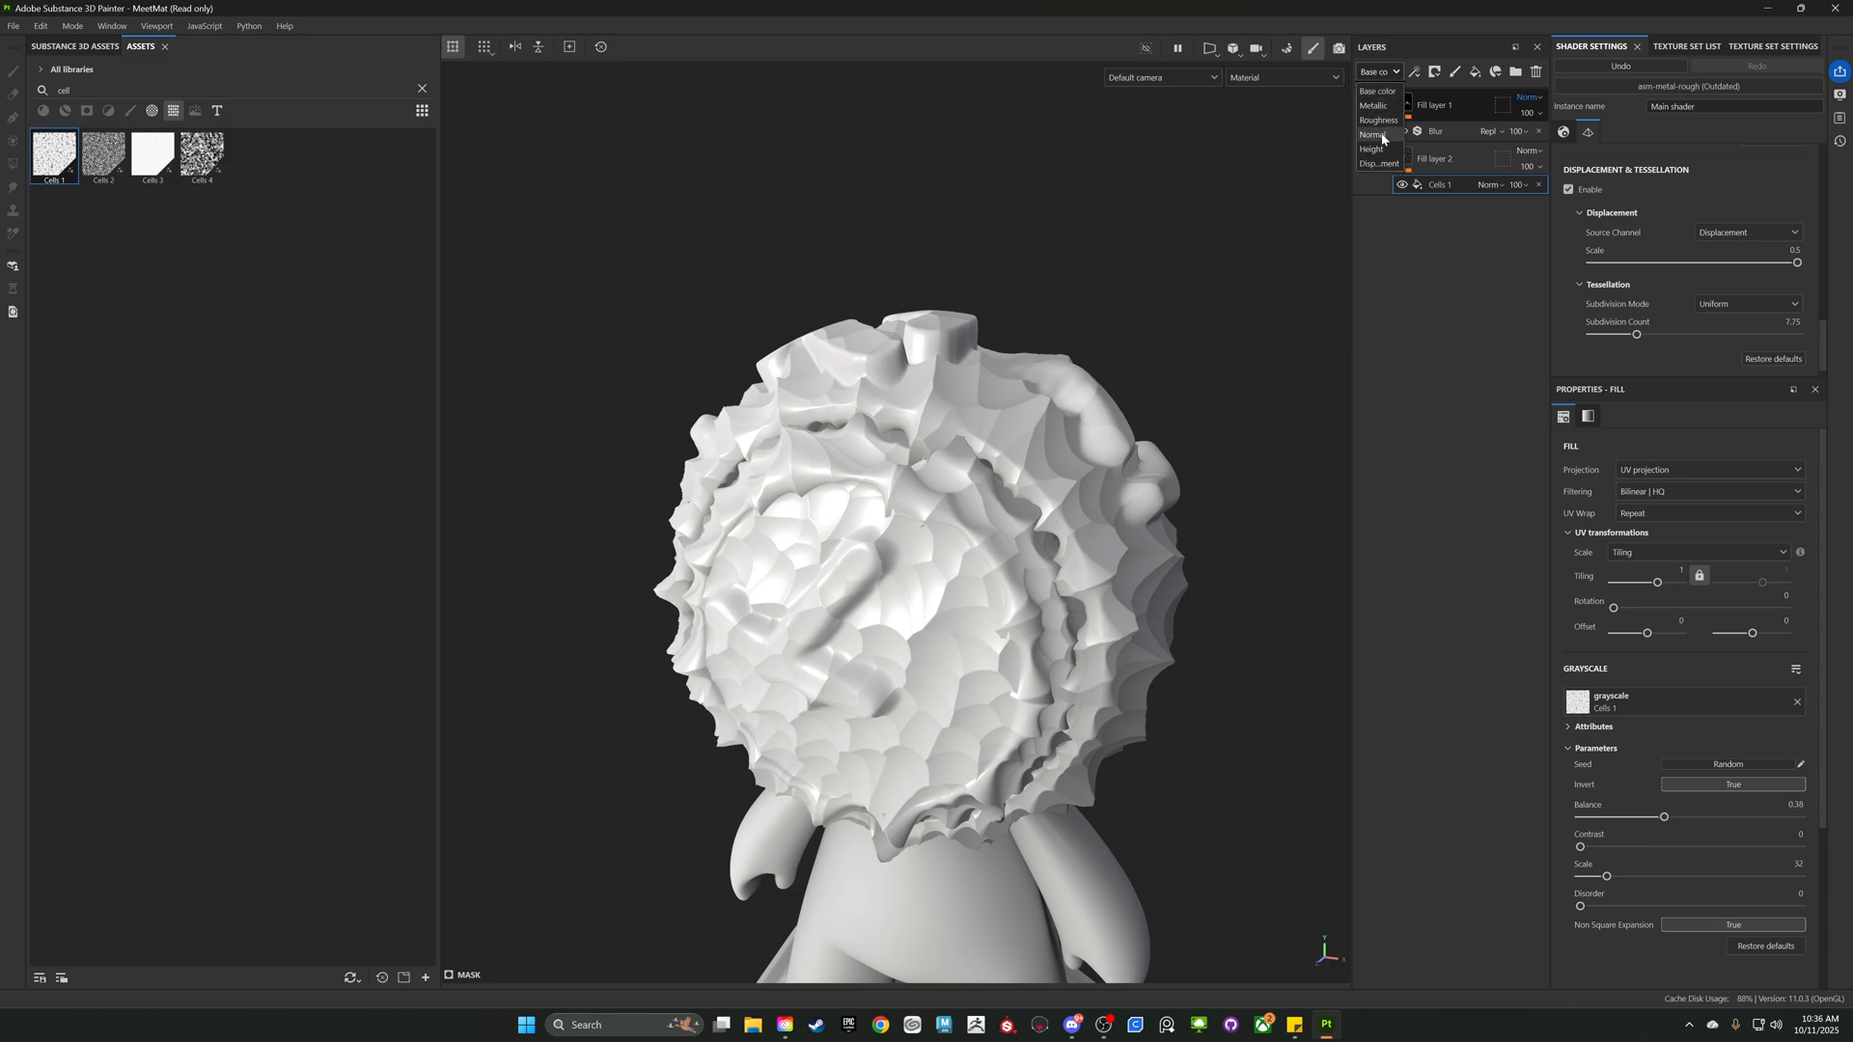
- Set Fill layer 1's blending mode to Replace in both the Displacement and Height channels
{"action": "left_click", "coordinate": [1383, 164]}
{"action": "left_click", "coordinate": [1531, 96]}
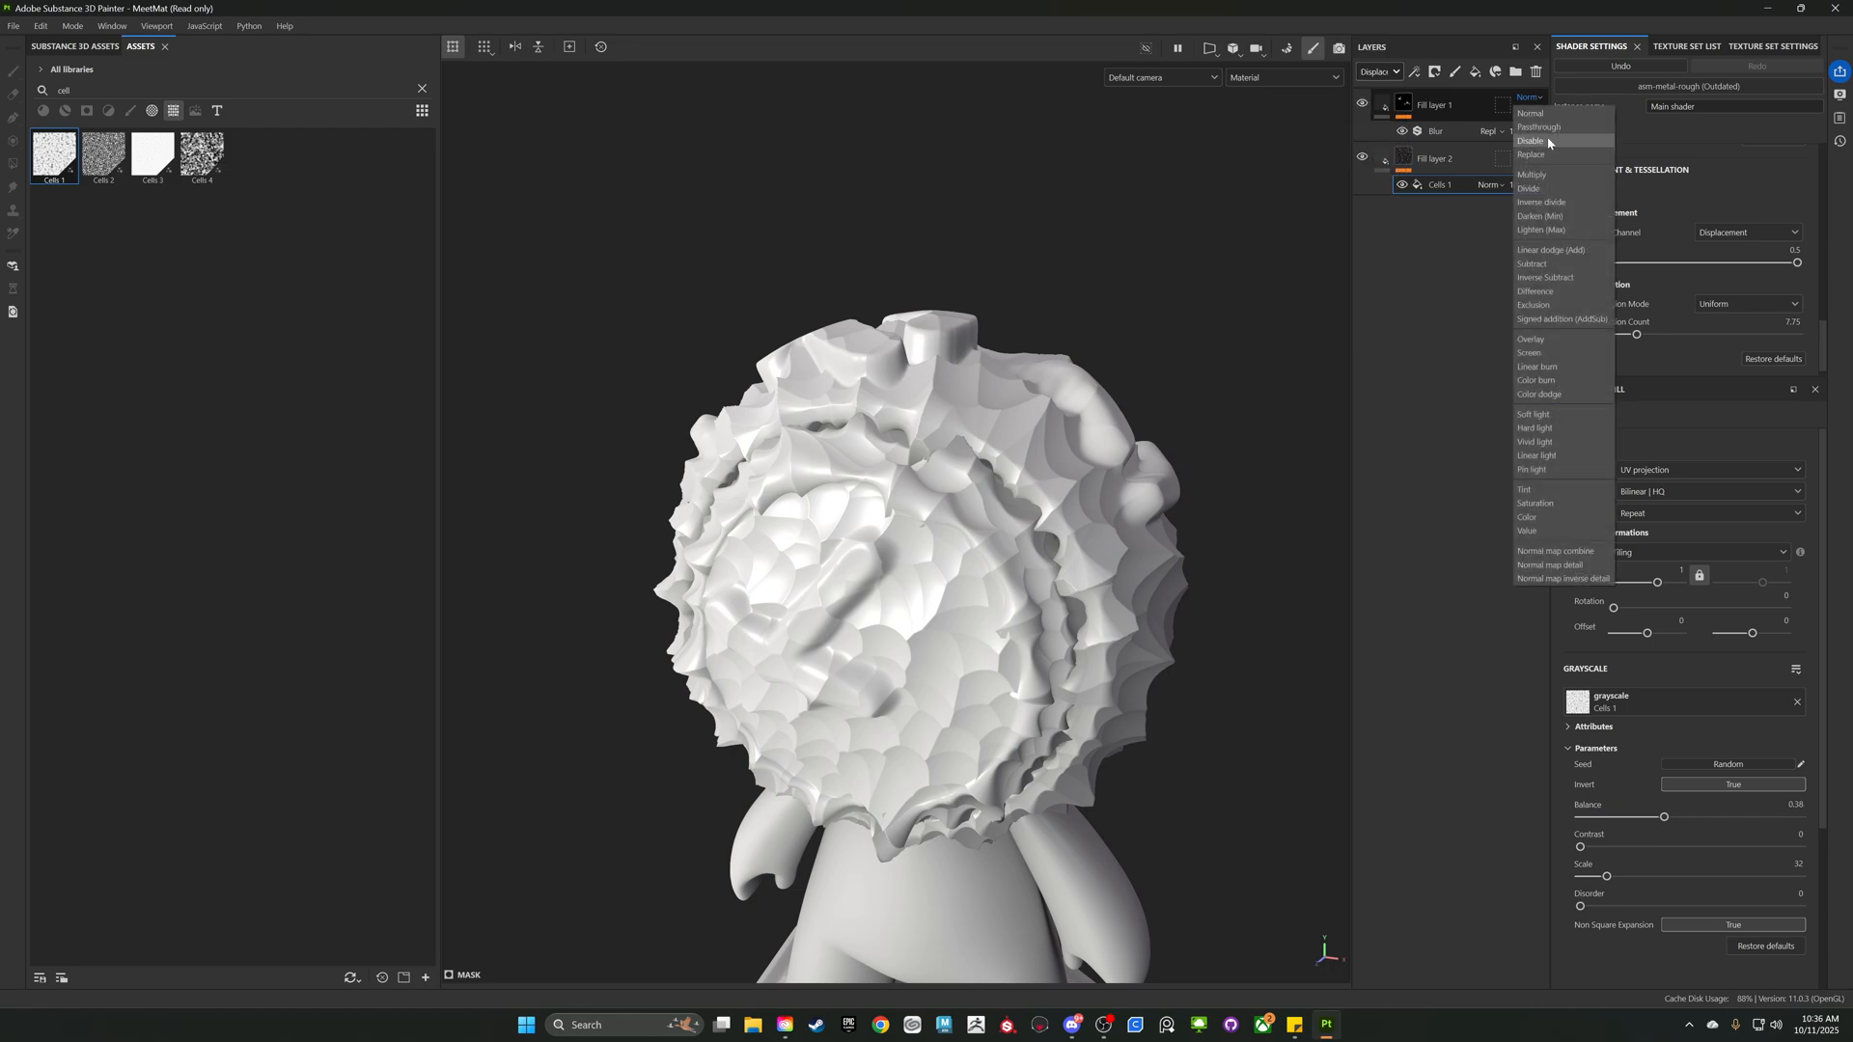
{"action": "left_click", "coordinate": [1548, 153]}
{"action": "left_click", "coordinate": [1380, 72]}
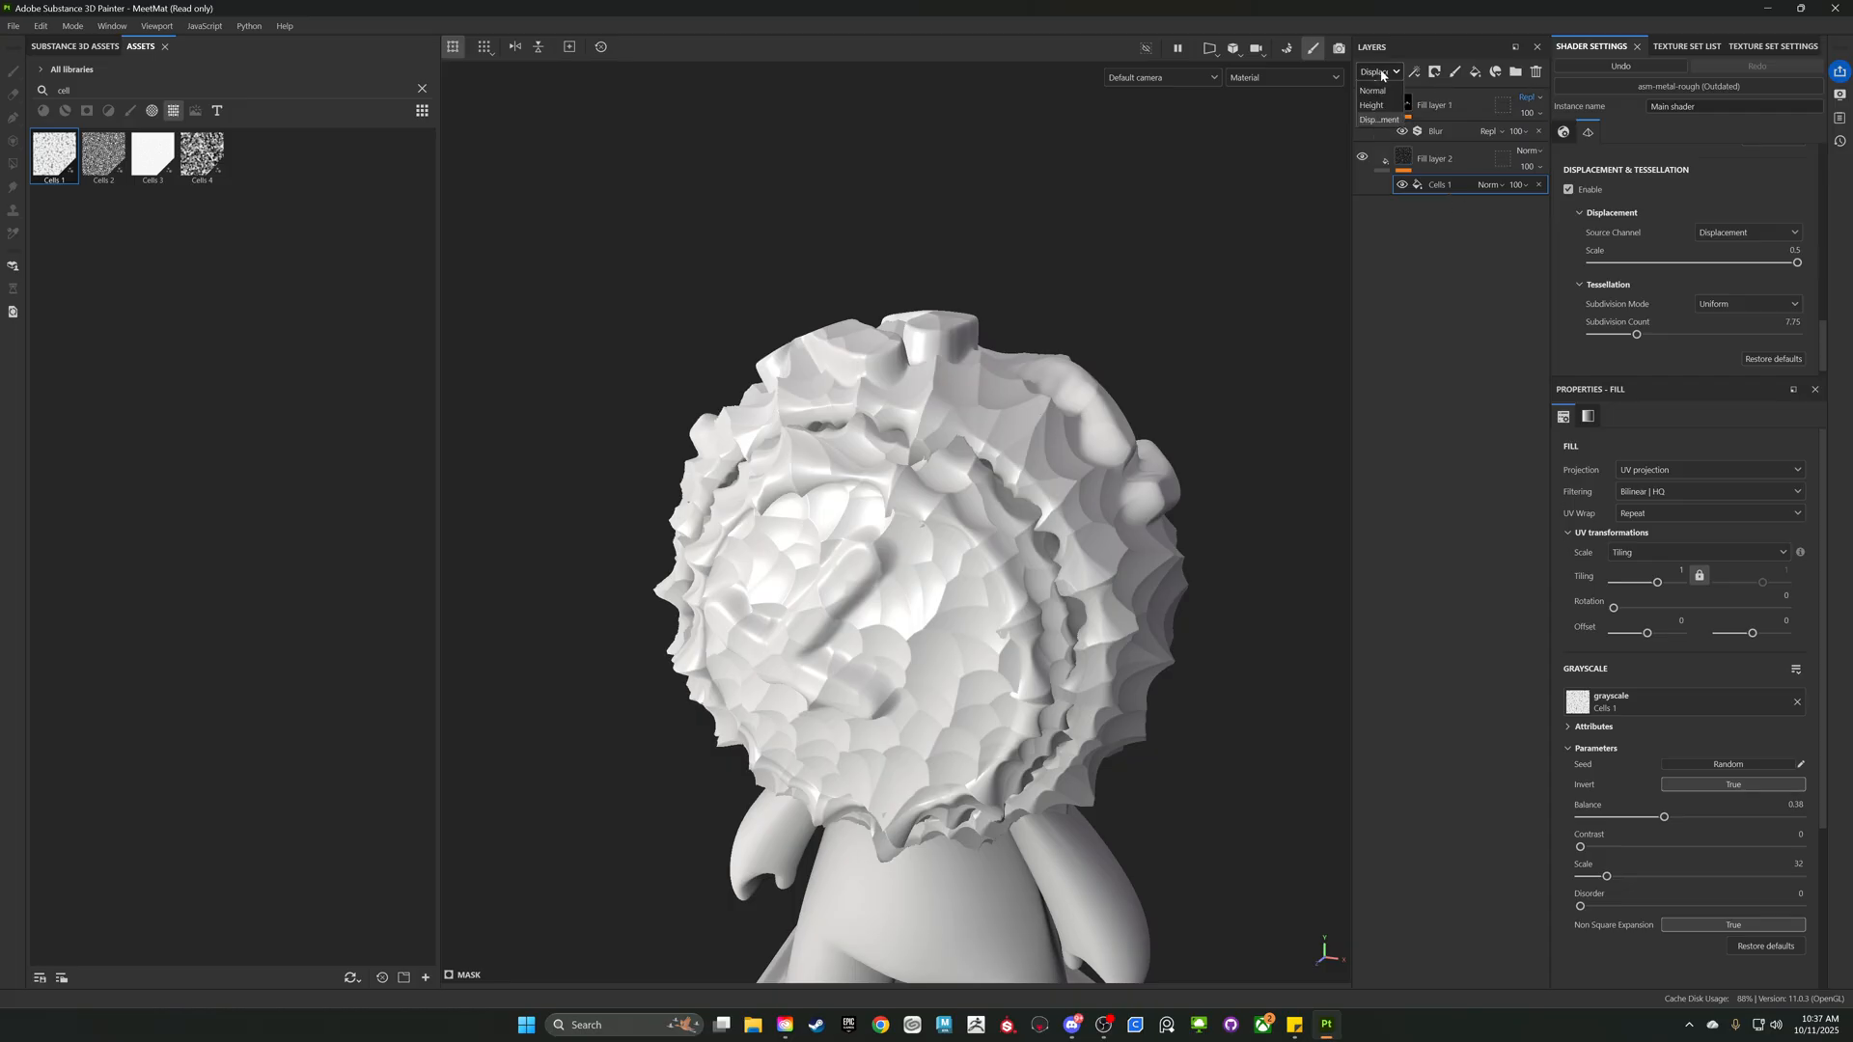
{"action": "left_click", "coordinate": [1375, 148]}
{"action": "left_click", "coordinate": [1529, 96]}
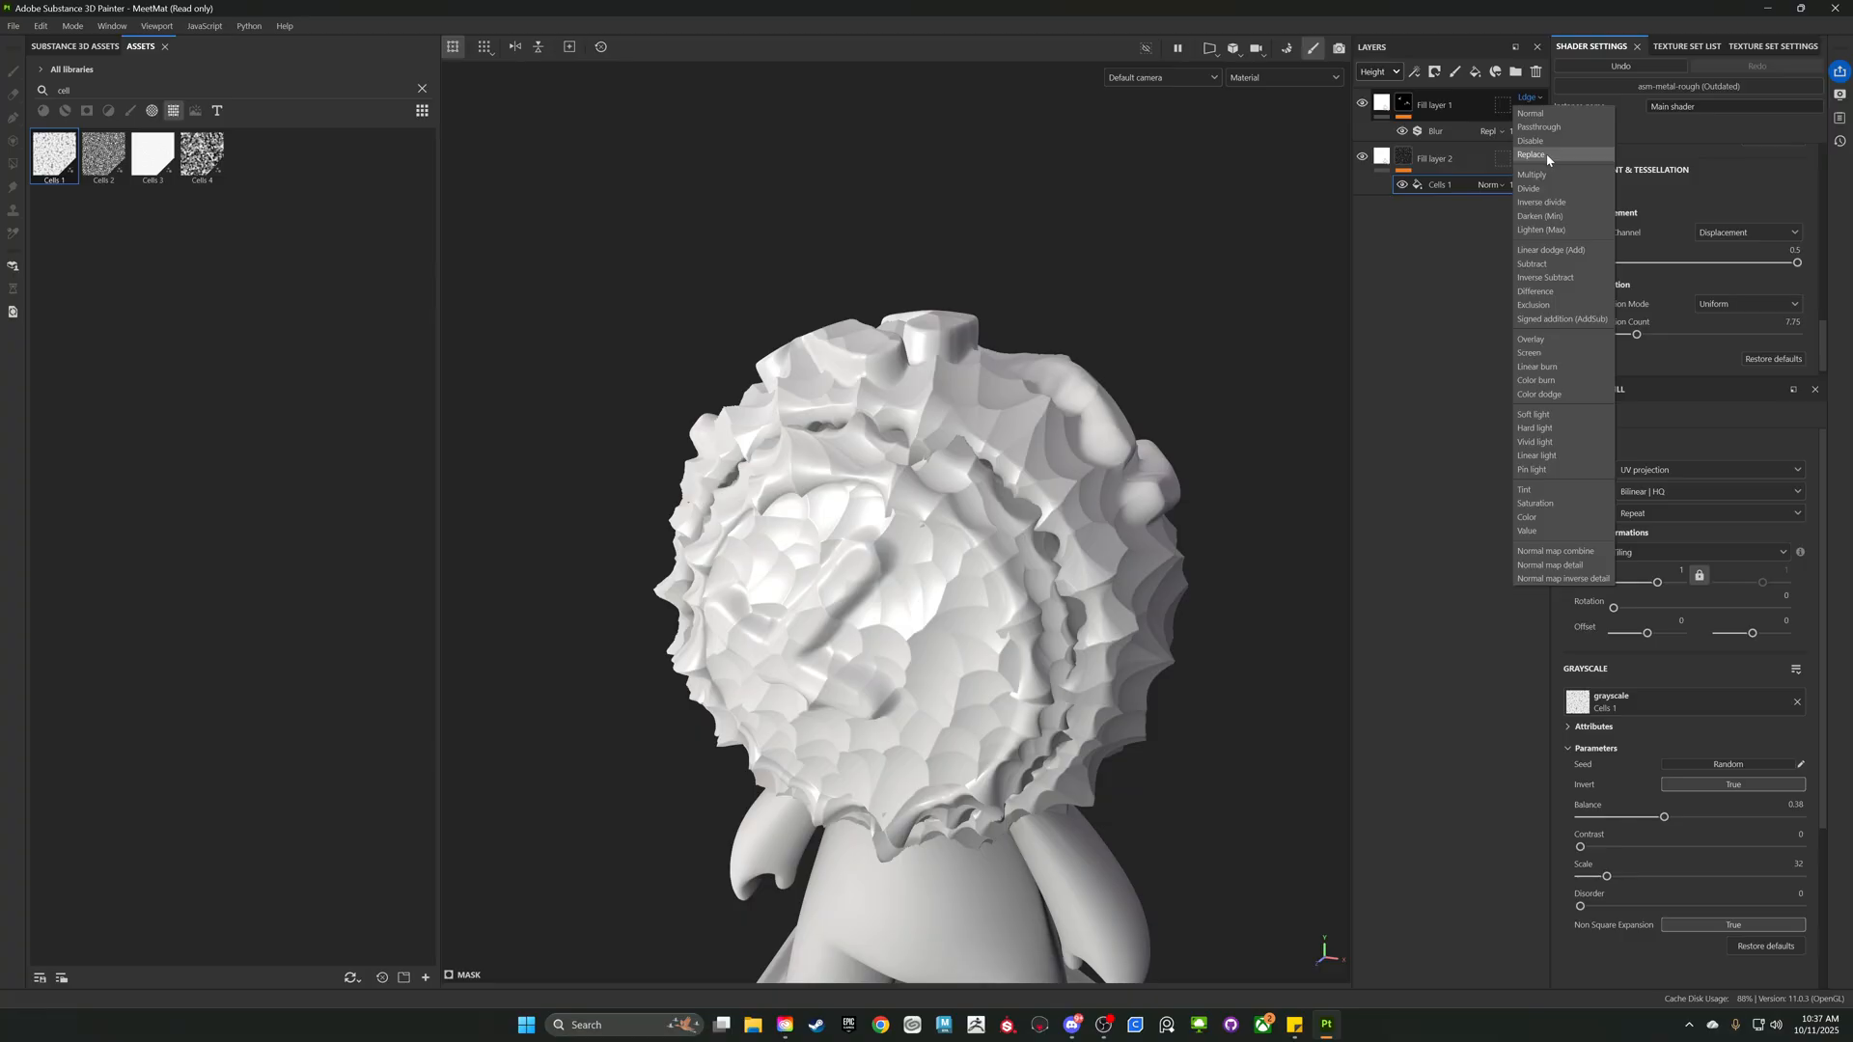
{"action": "left_click", "coordinate": [1548, 157]}
- Examine the painted strokes over the cell texture on the head's face, up close and from several angles
{"action": "left_click_drag", "start_coordinate": [1188, 246], "coordinate": [1253, 340], "text": "alt"}
{"action": "scroll", "coordinate": [1060, 384], "scroll_direction": "up", "scroll_amount": 3}
{"action": "scroll", "coordinate": [979, 549], "scroll_direction": "down", "scroll_amount": 2}
{"action": "middle_click_drag", "start_coordinate": [980, 549], "coordinate": [972, 373], "text": "alt"}
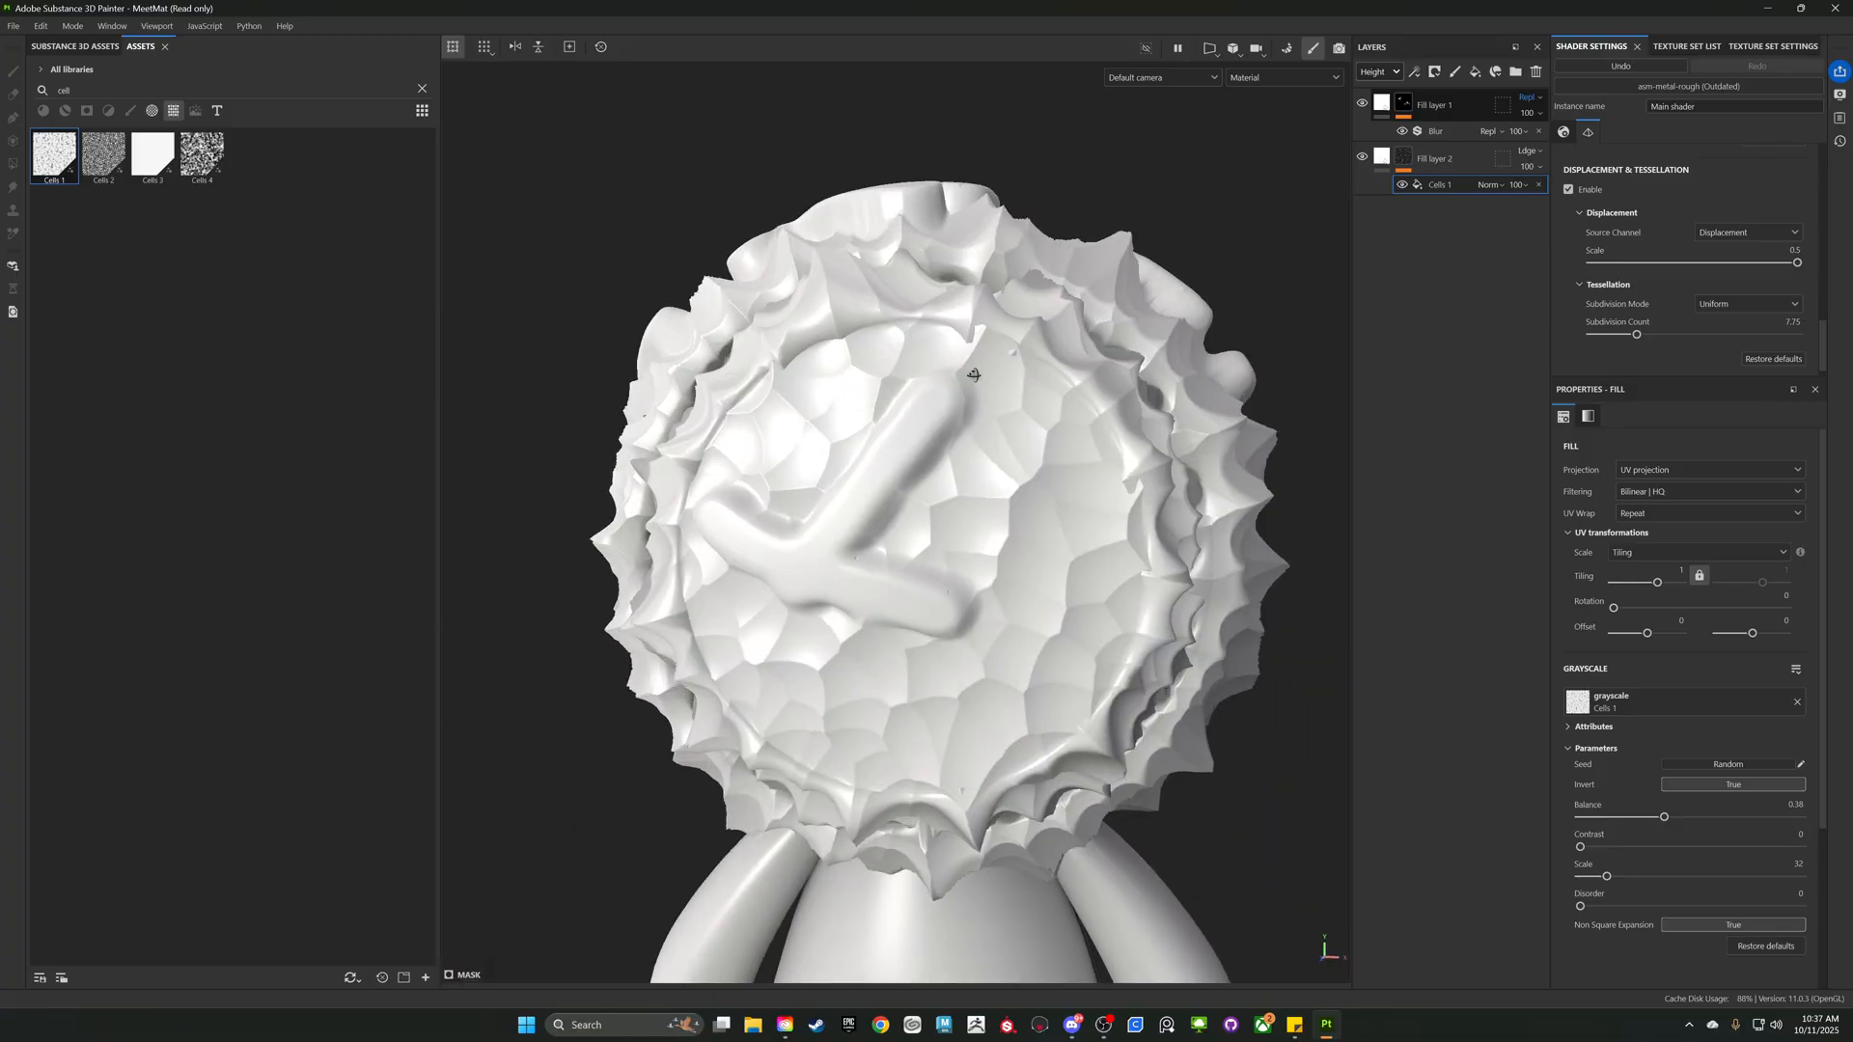
{"action": "mouse_move", "coordinate": [972, 372]}
{"action": "left_mouse_down", "text": "alt"}
{"action": "mouse_move", "coordinate": [1112, 318]}
{"action": "mouse_move", "coordinate": [1052, 418]}
{"action": "mouse_move", "coordinate": [980, 386]}
{"action": "left_mouse_up", "text": "alt"}
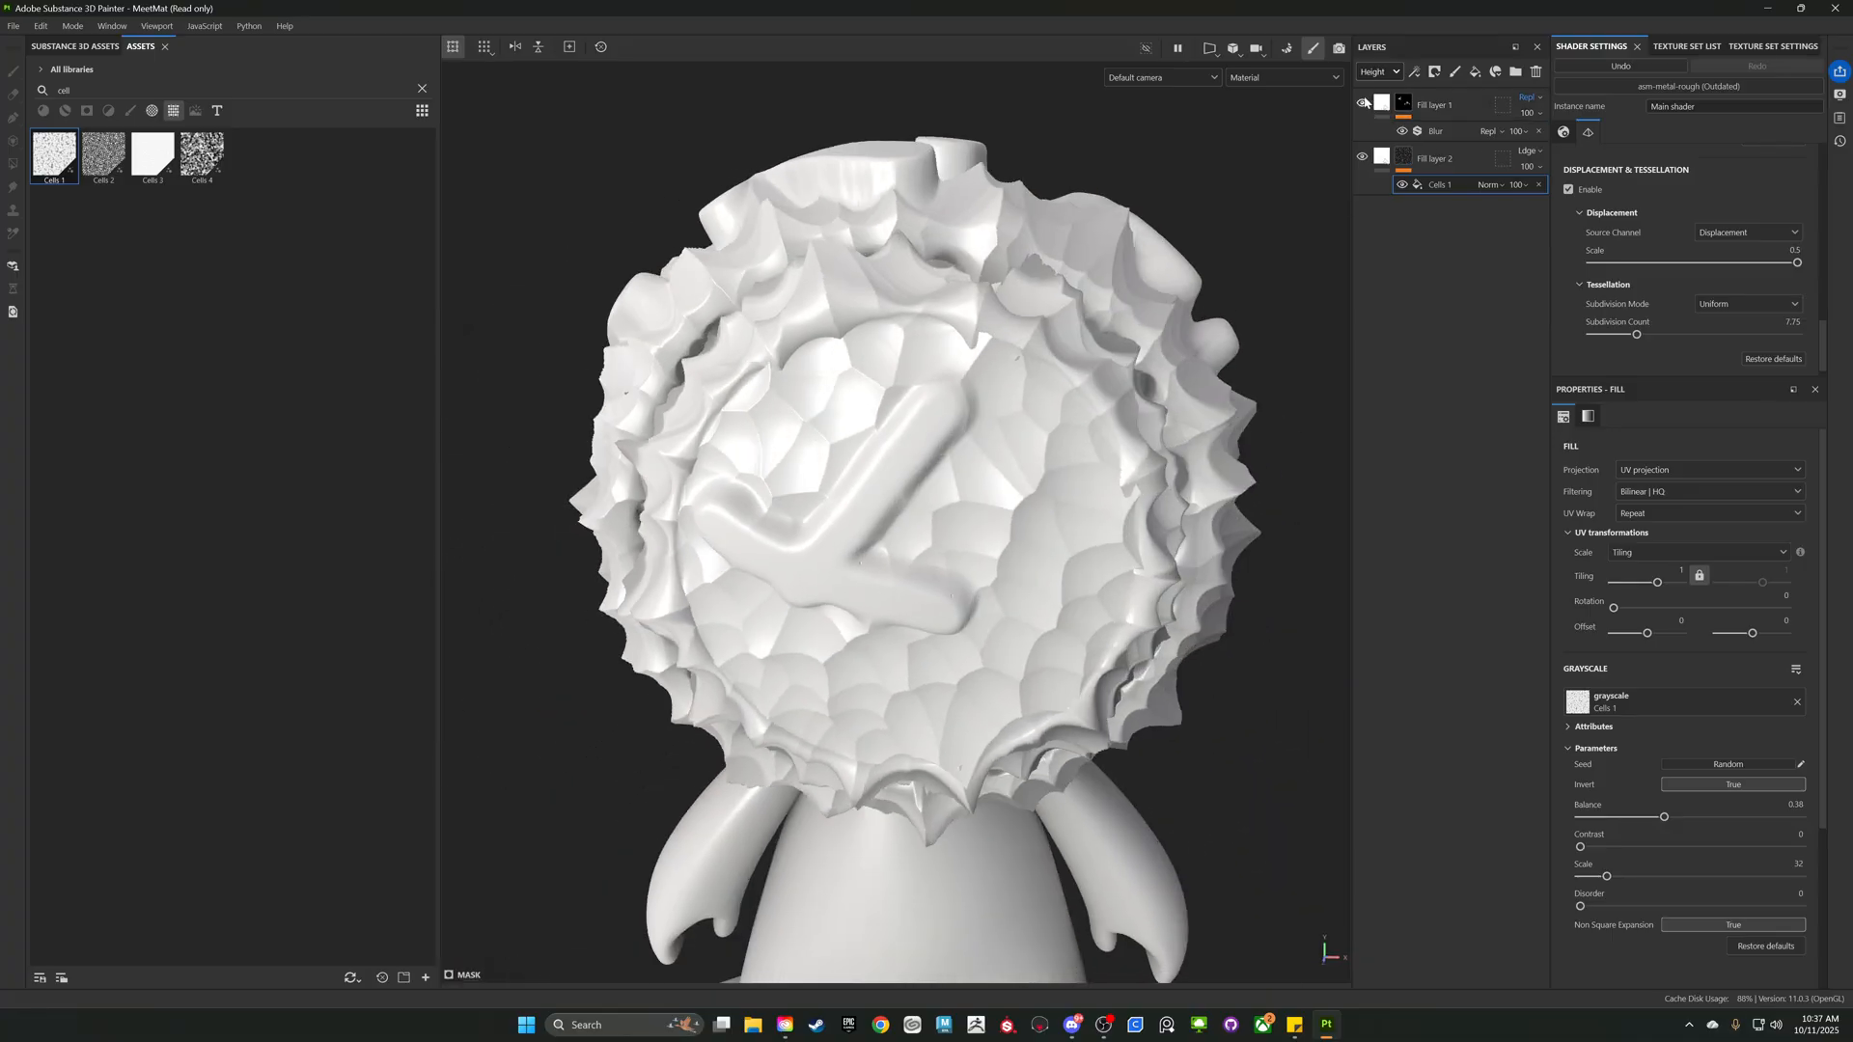
{"action": "left_click_drag", "start_coordinate": [732, 581], "coordinate": [871, 657], "text": "alt"}
{"action": "scroll", "coordinate": [871, 656], "scroll_direction": "up", "scroll_amount": 5}
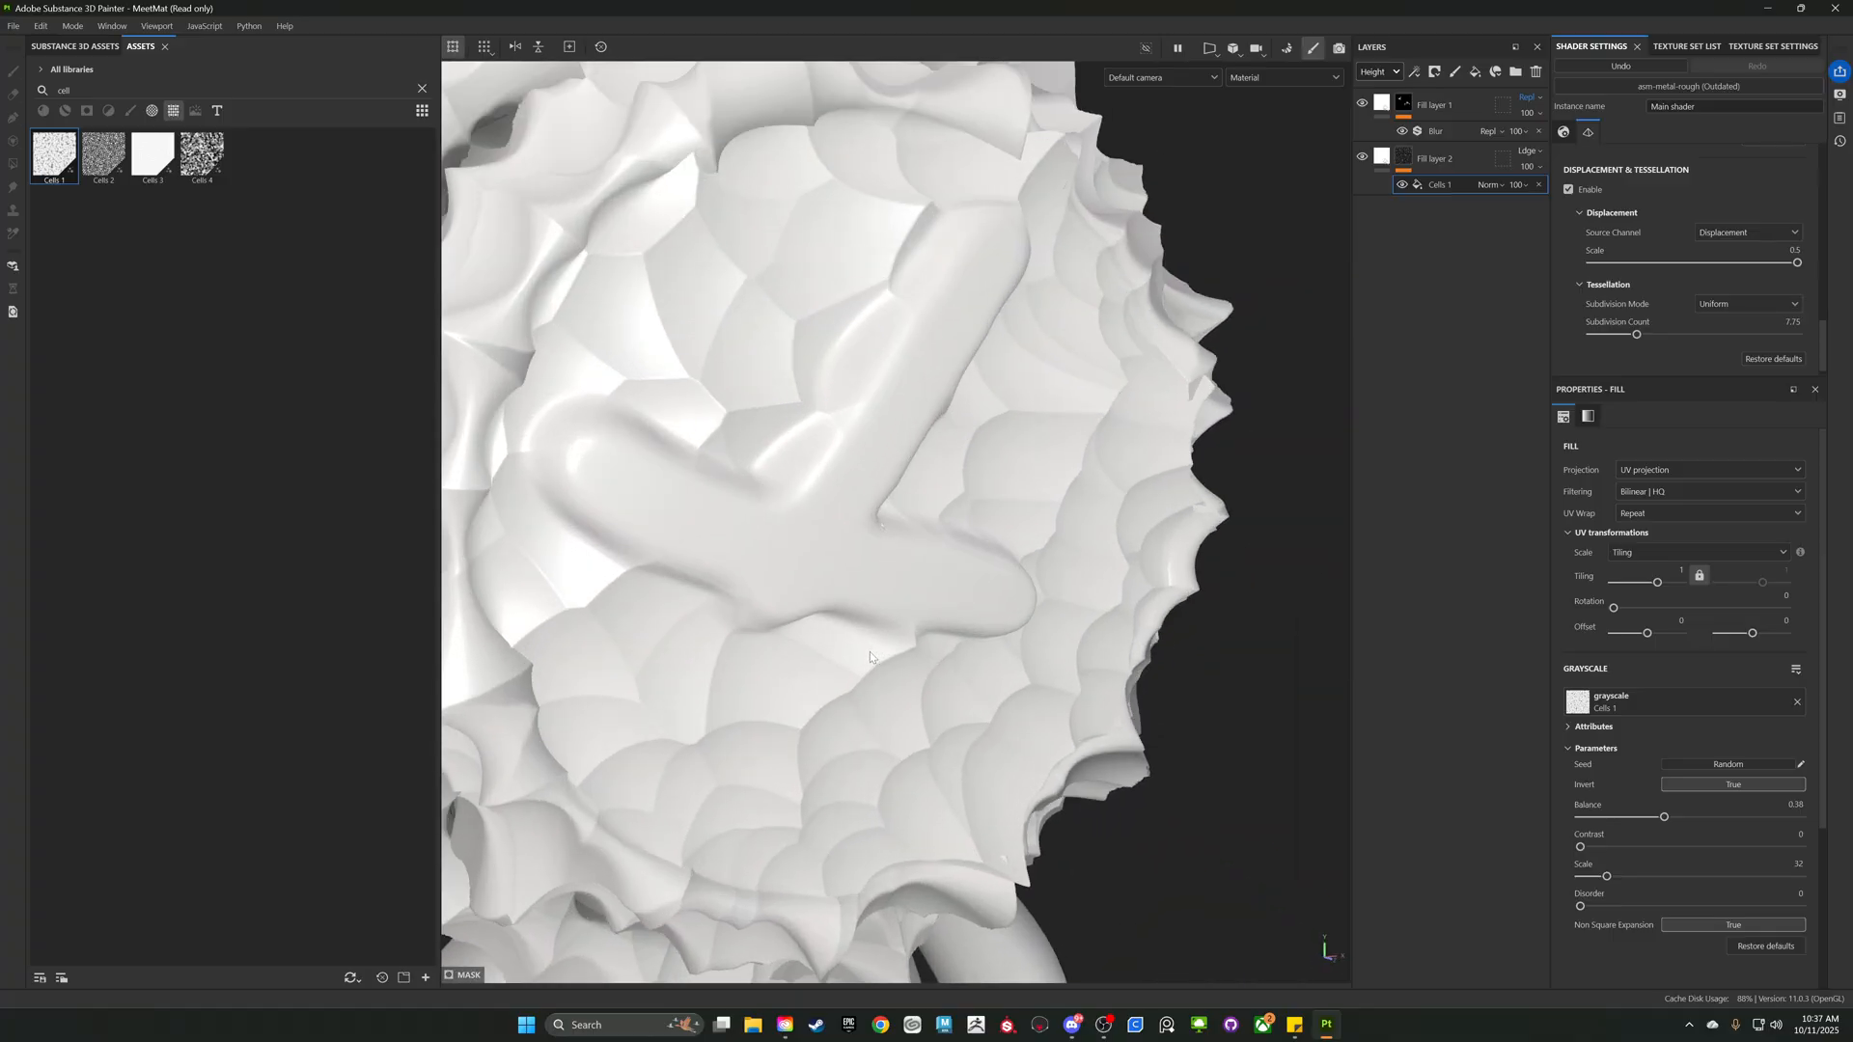
{"action": "left_click_drag", "start_coordinate": [1016, 490], "coordinate": [622, 495], "text": "alt"}
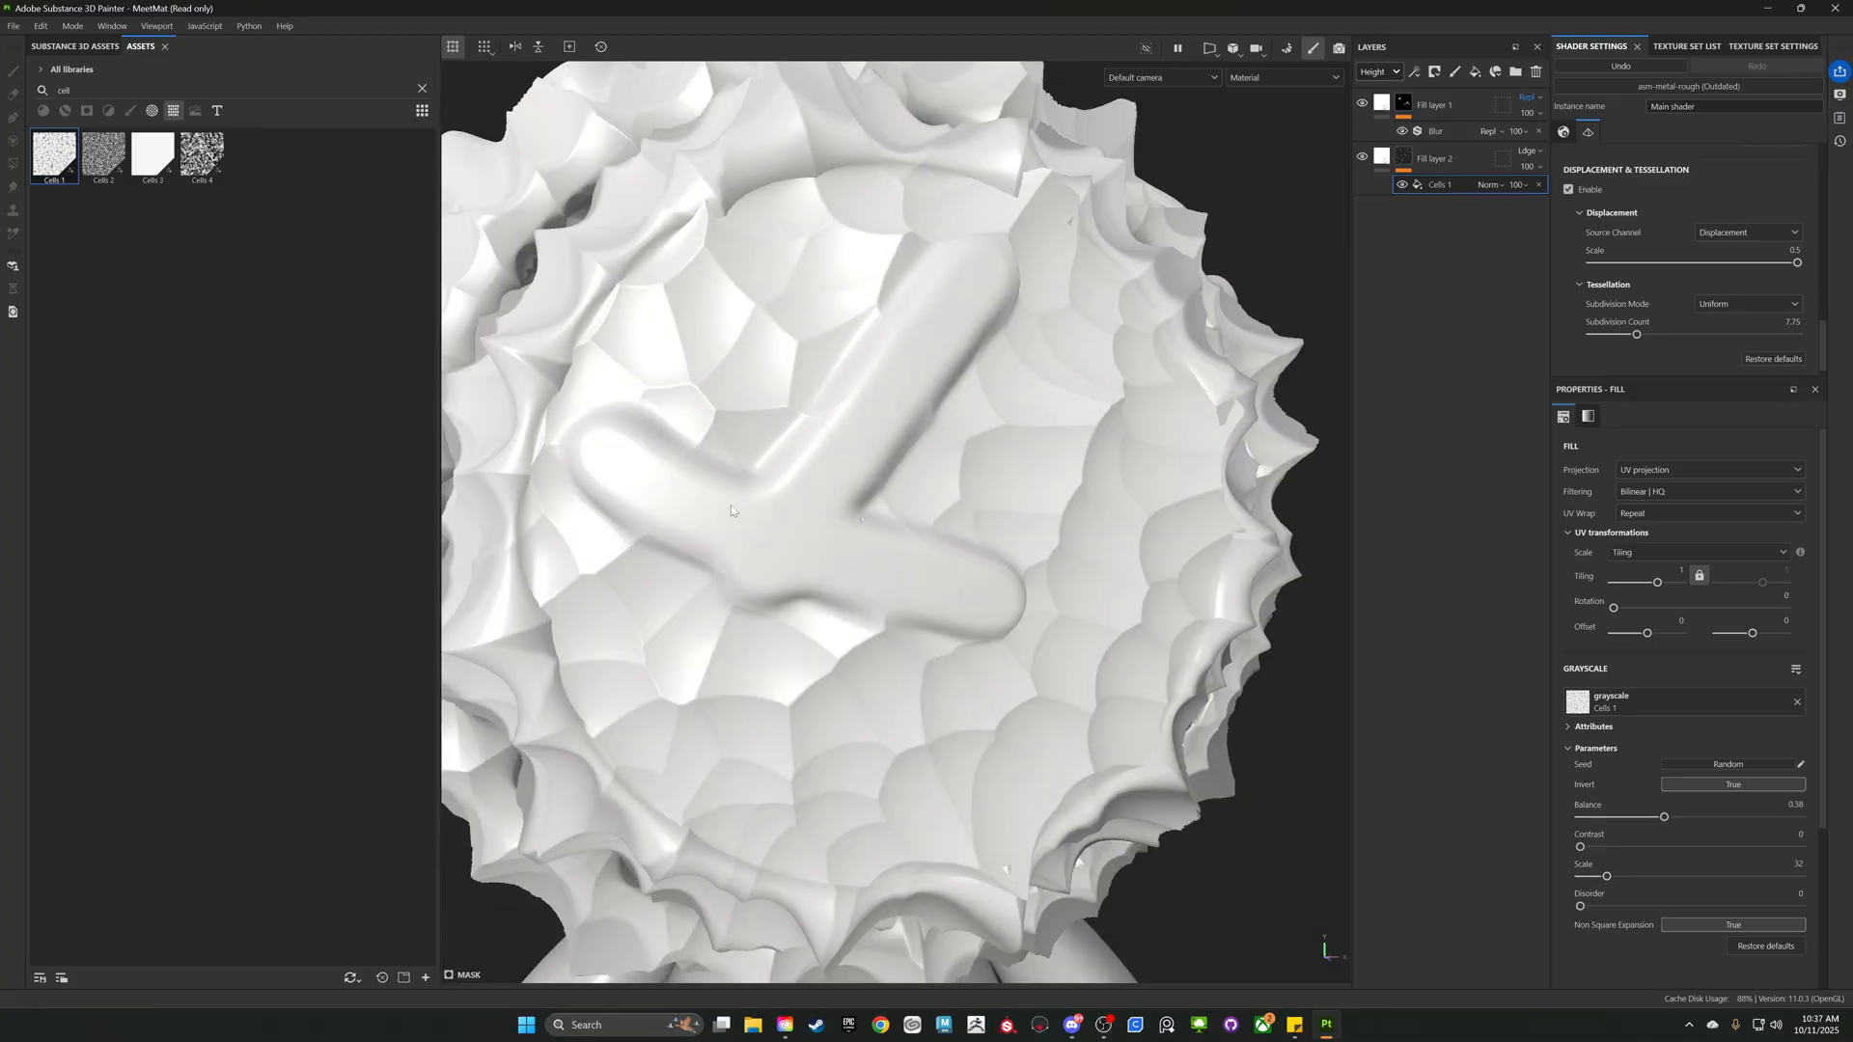
{"action": "left_click_drag", "start_coordinate": [982, 303], "coordinate": [886, 384], "text": "alt"}
- Switch Fill layer 1's Height blending mode to Normal and back to Replace to compare the two
{"action": "left_click", "coordinate": [1457, 106]}
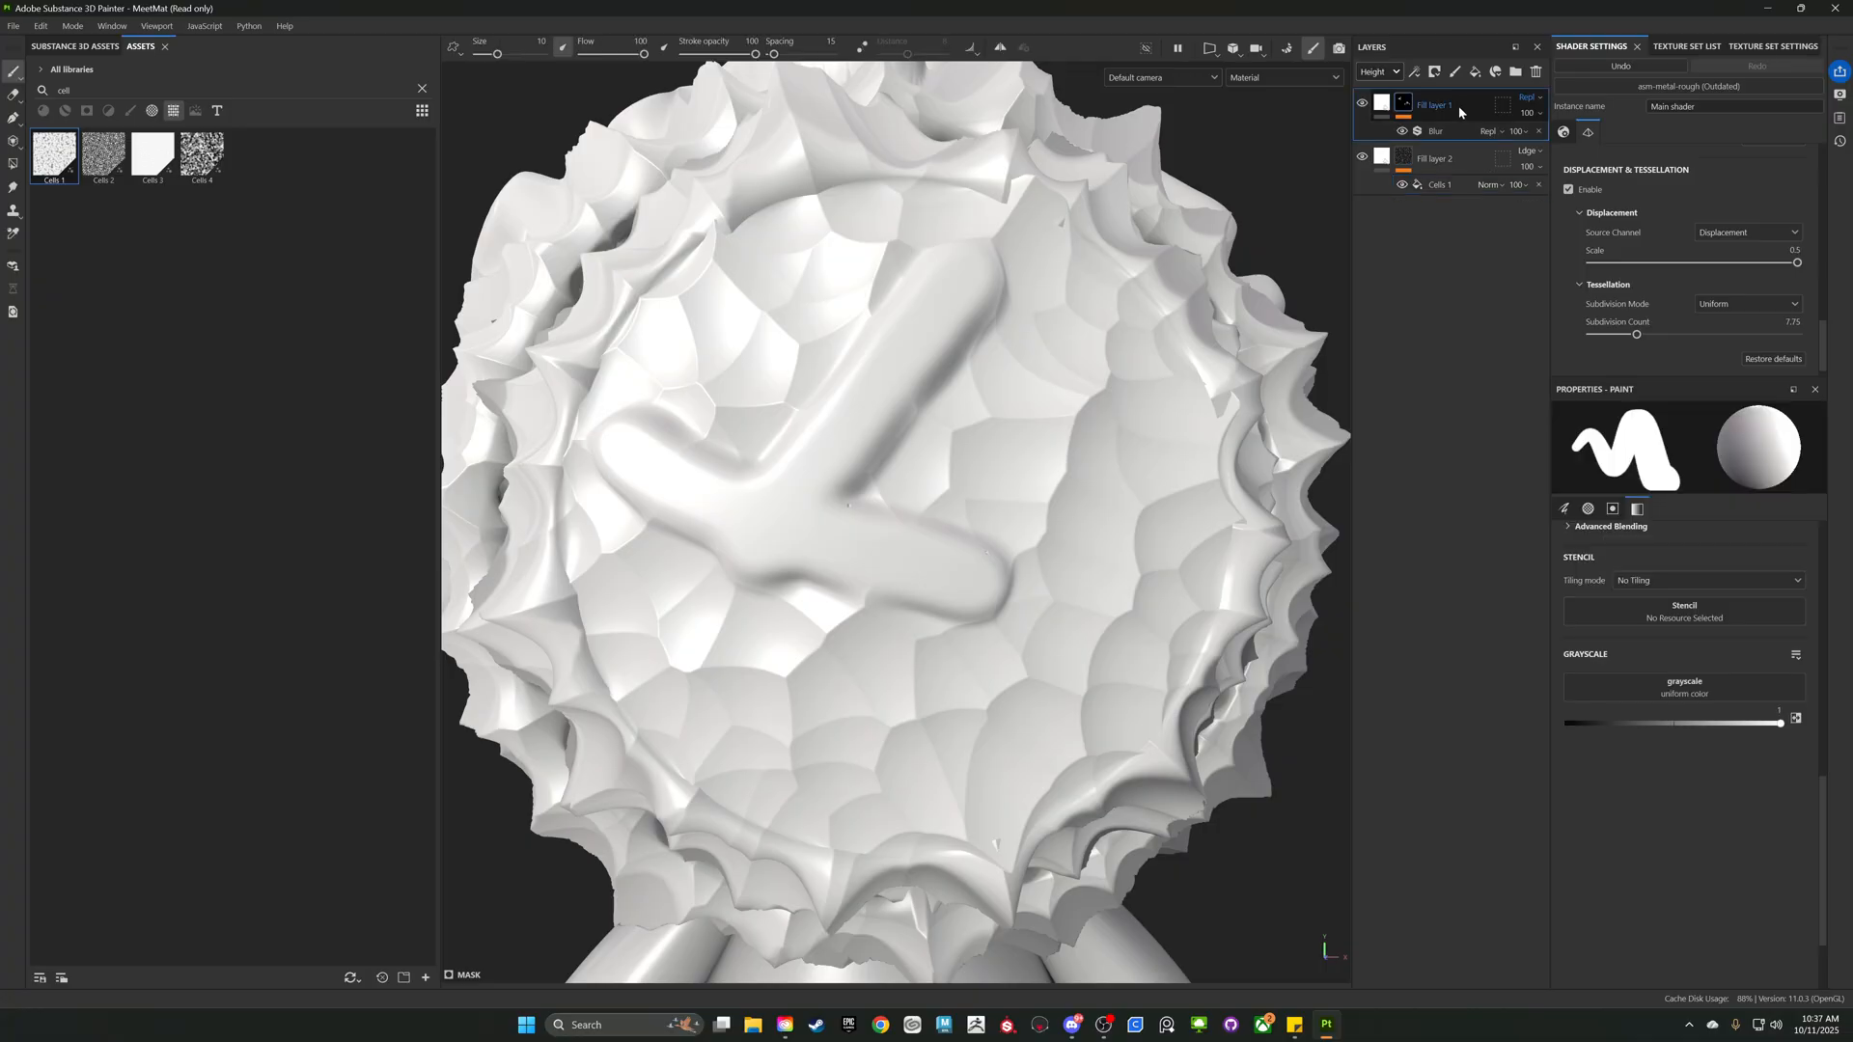
{"action": "left_click_drag", "start_coordinate": [824, 621], "coordinate": [849, 453], "text": "alt"}
{"action": "left_click", "coordinate": [1529, 97]}
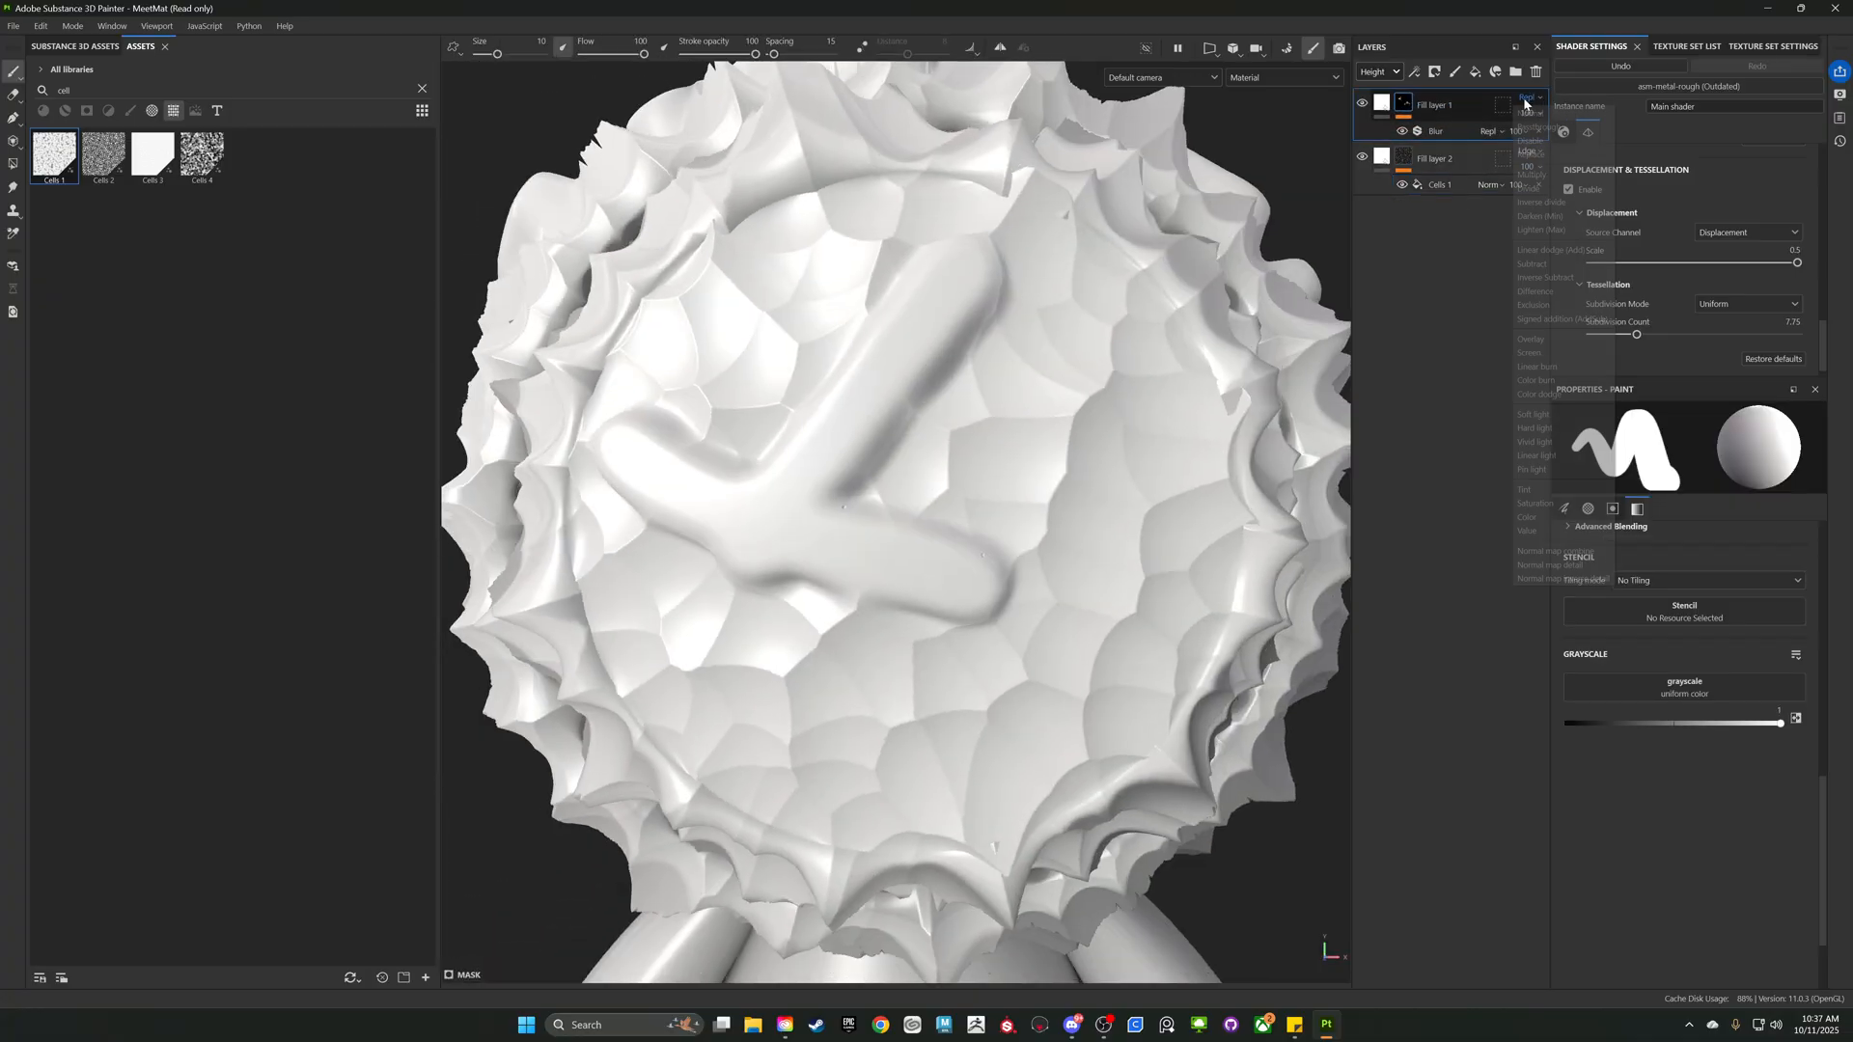
{"action": "left_click", "coordinate": [1545, 114]}
{"action": "left_click", "coordinate": [1534, 98]}
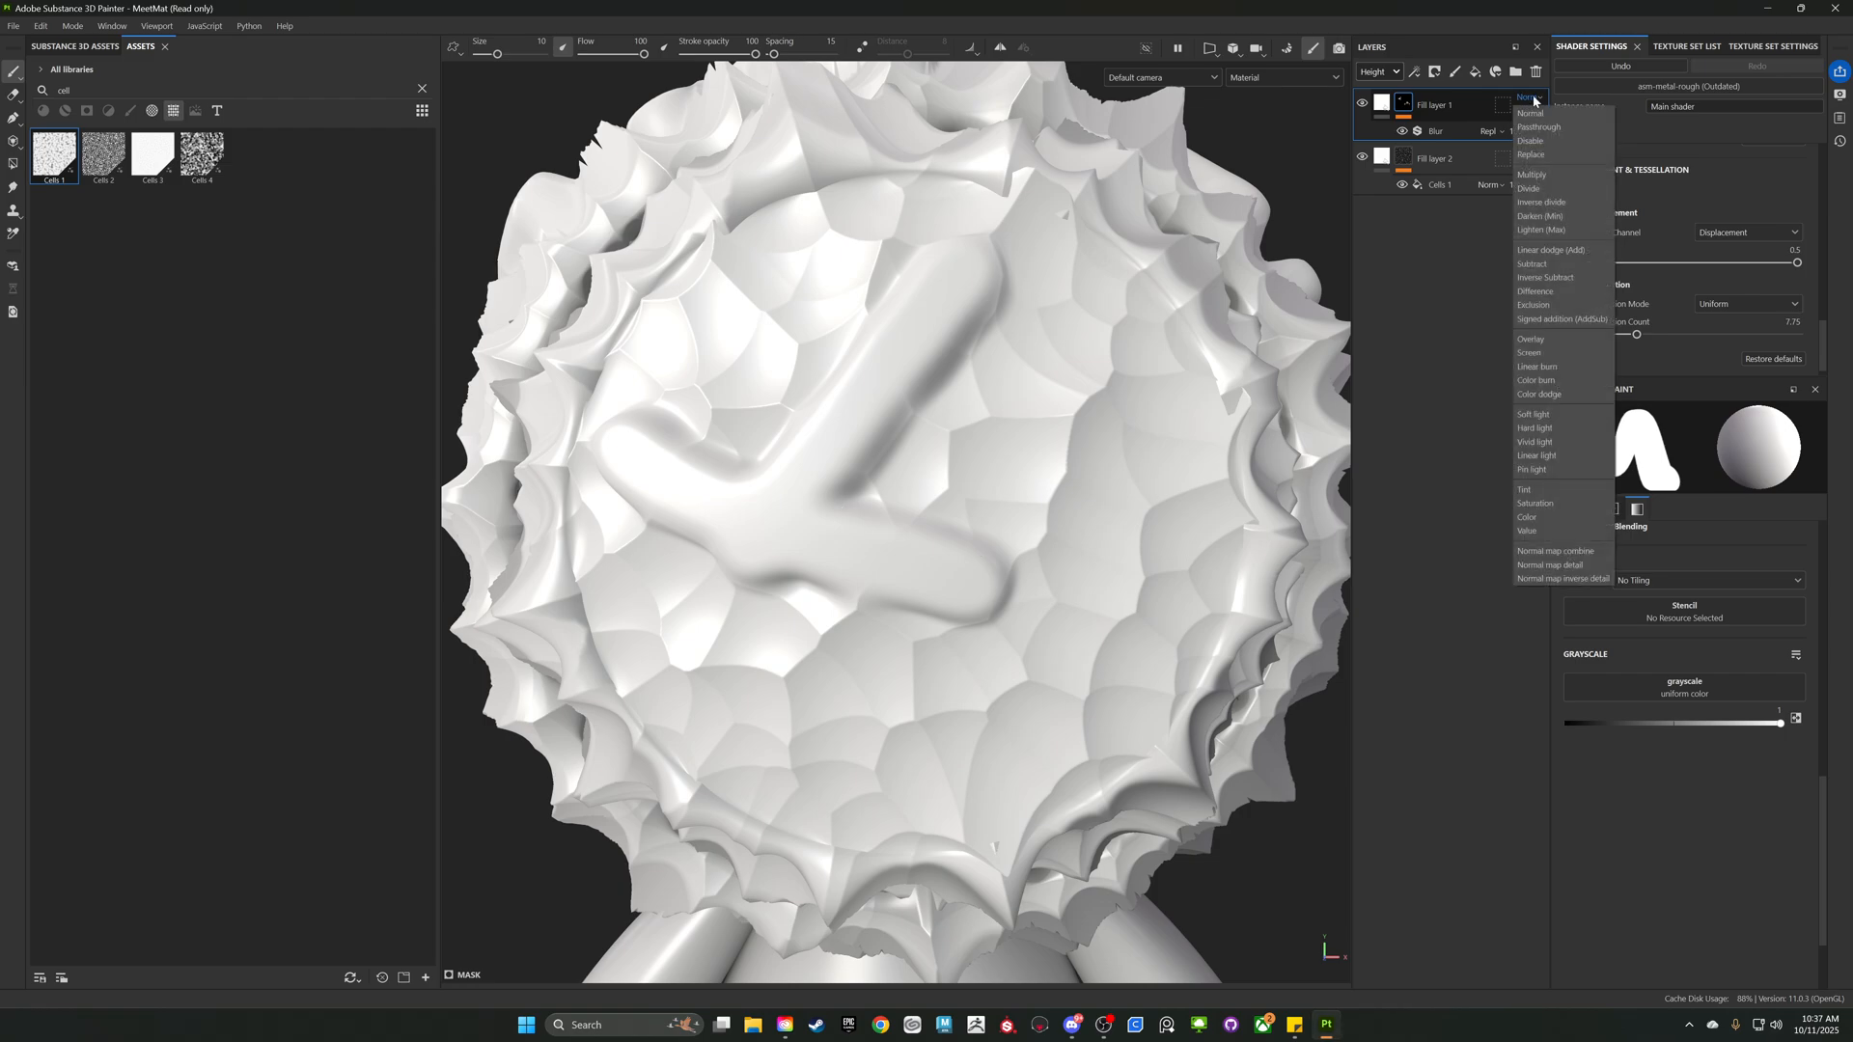
{"action": "left_click", "coordinate": [1549, 154]}
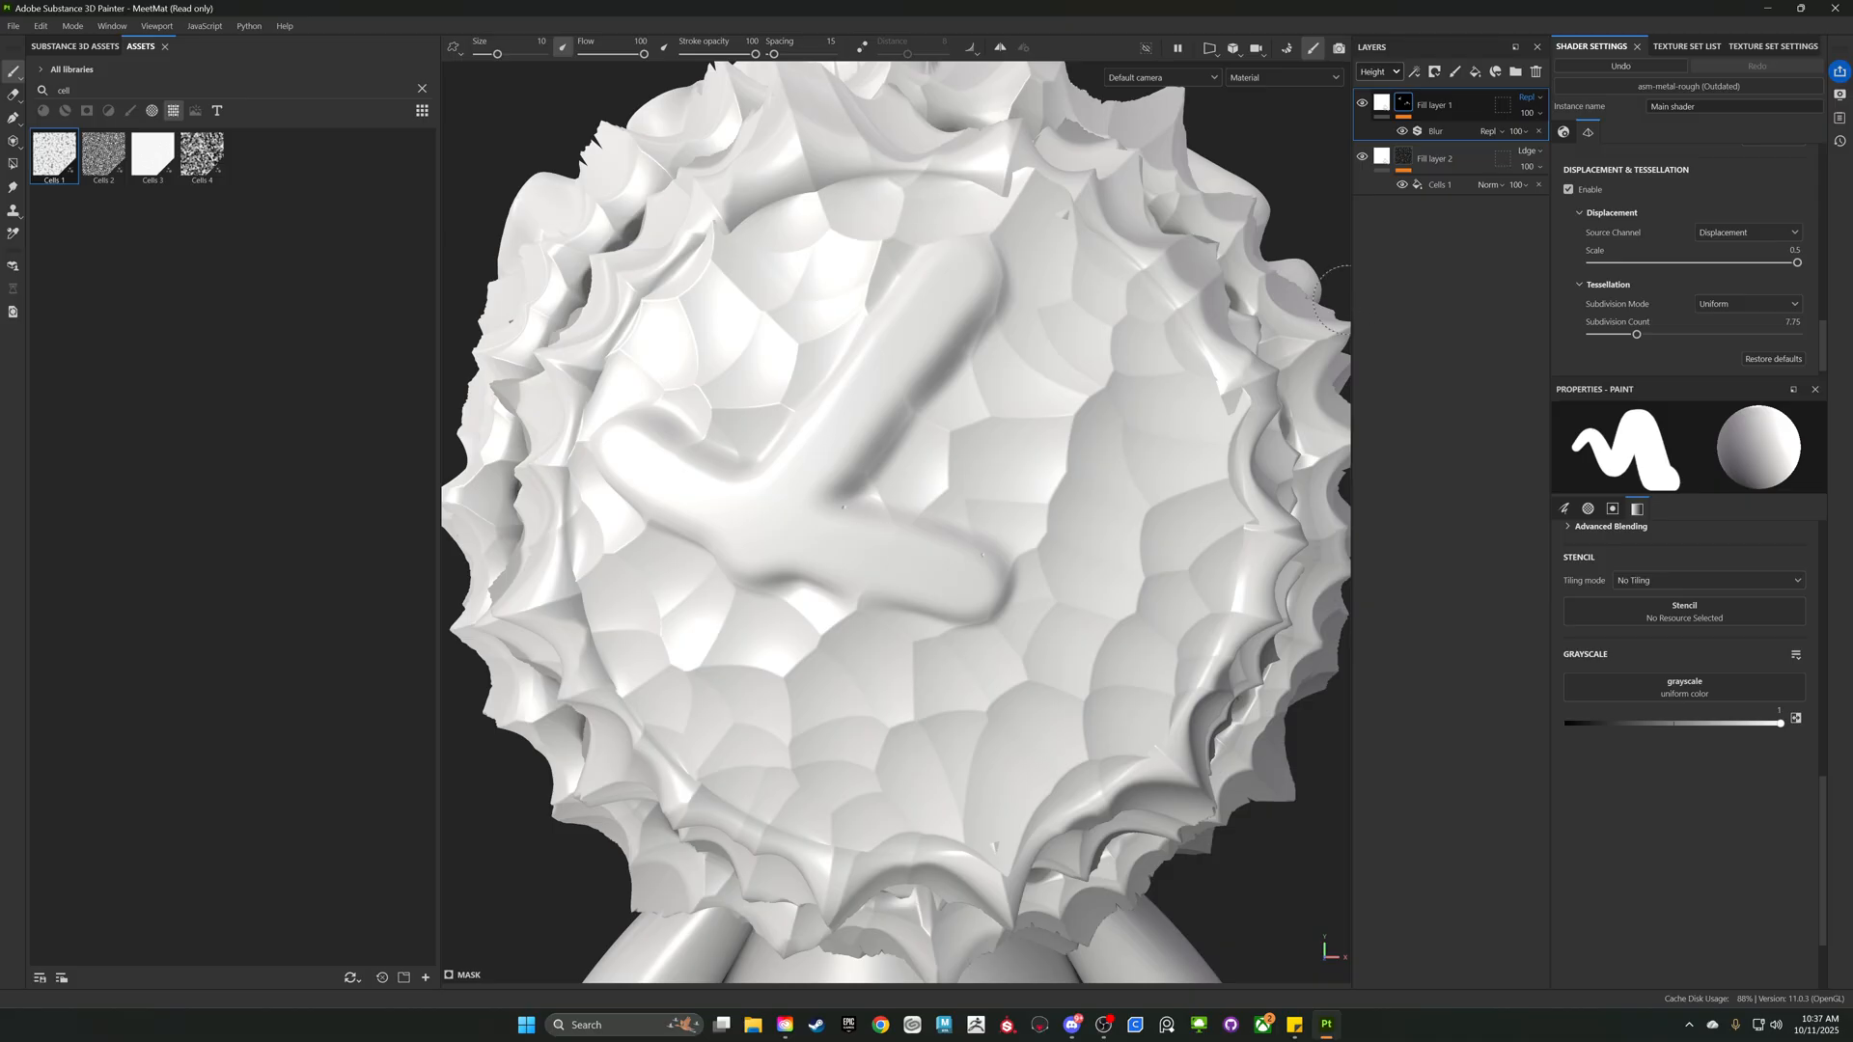
- Widen the layer stack and check Fill layer 1's blending mode in the Height channel and in the Displacement channel
{"action": "left_click_drag", "start_coordinate": [951, 683], "coordinate": [1023, 681], "text": "alt"}
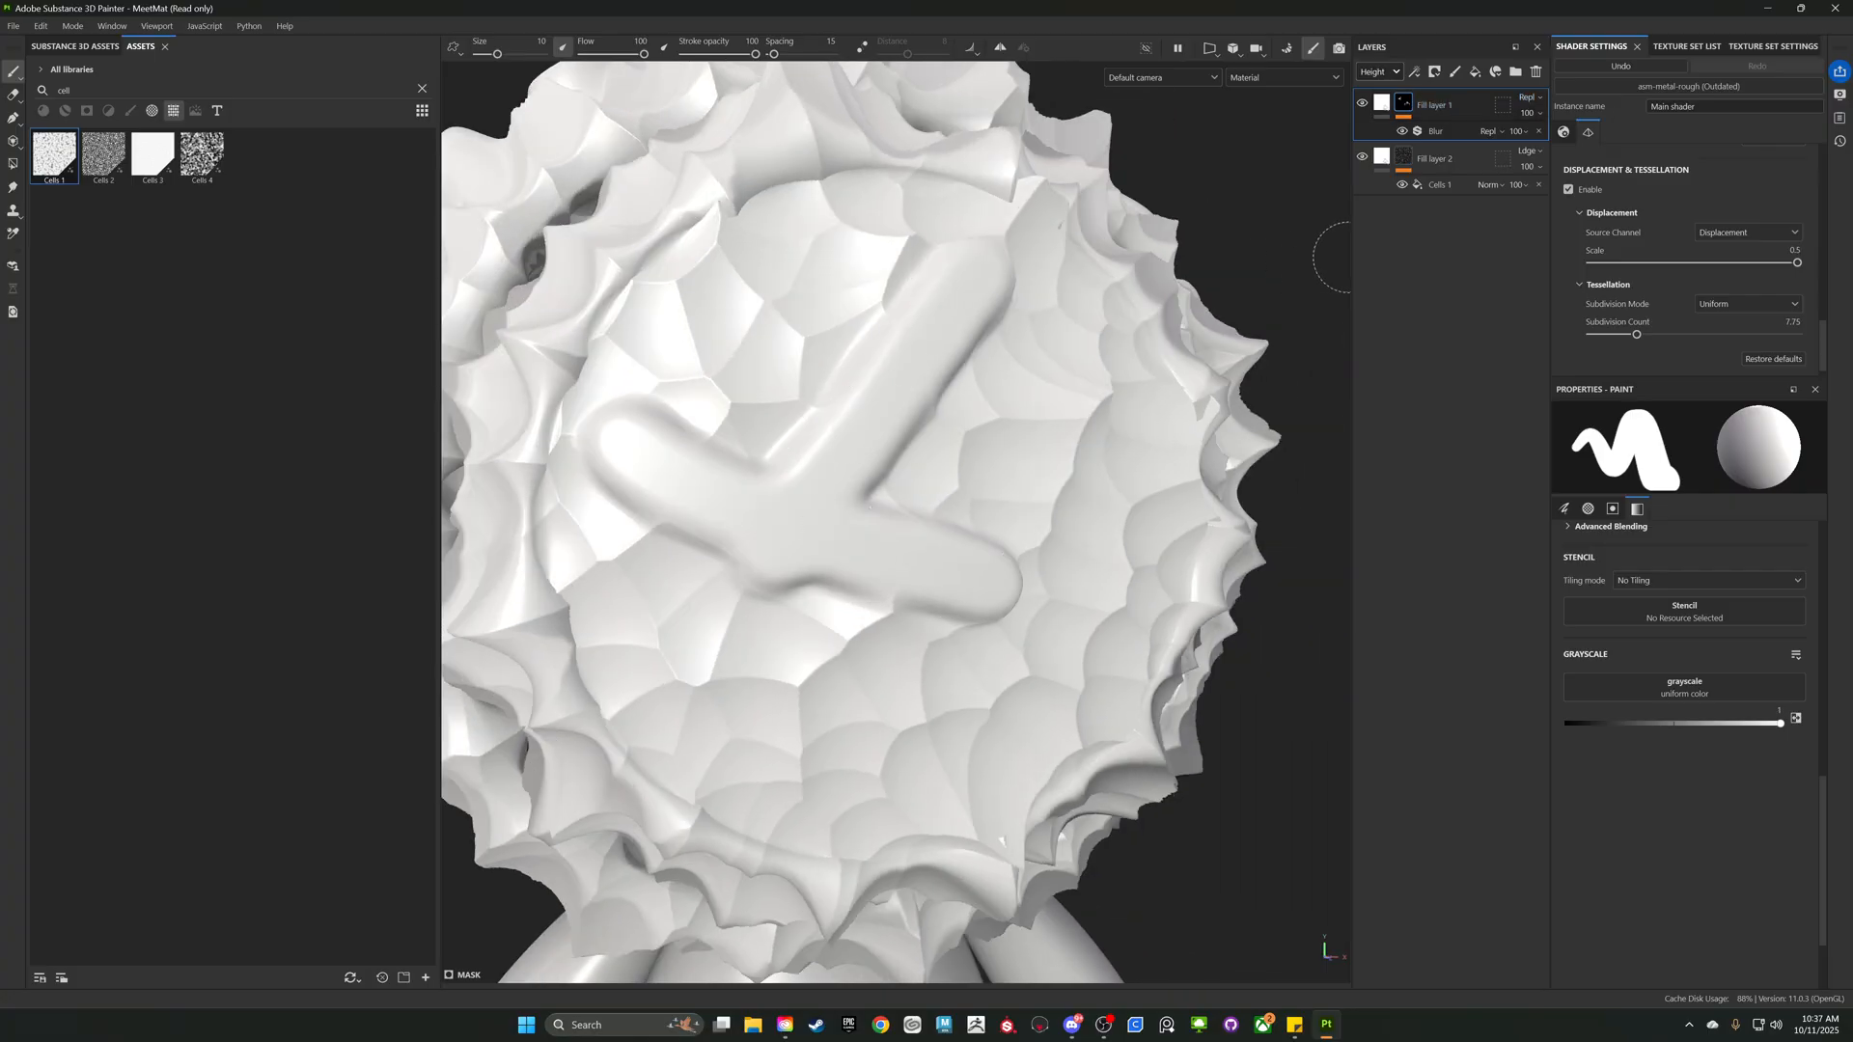
{"action": "left_click_drag", "start_coordinate": [1344, 258], "coordinate": [1233, 261]}
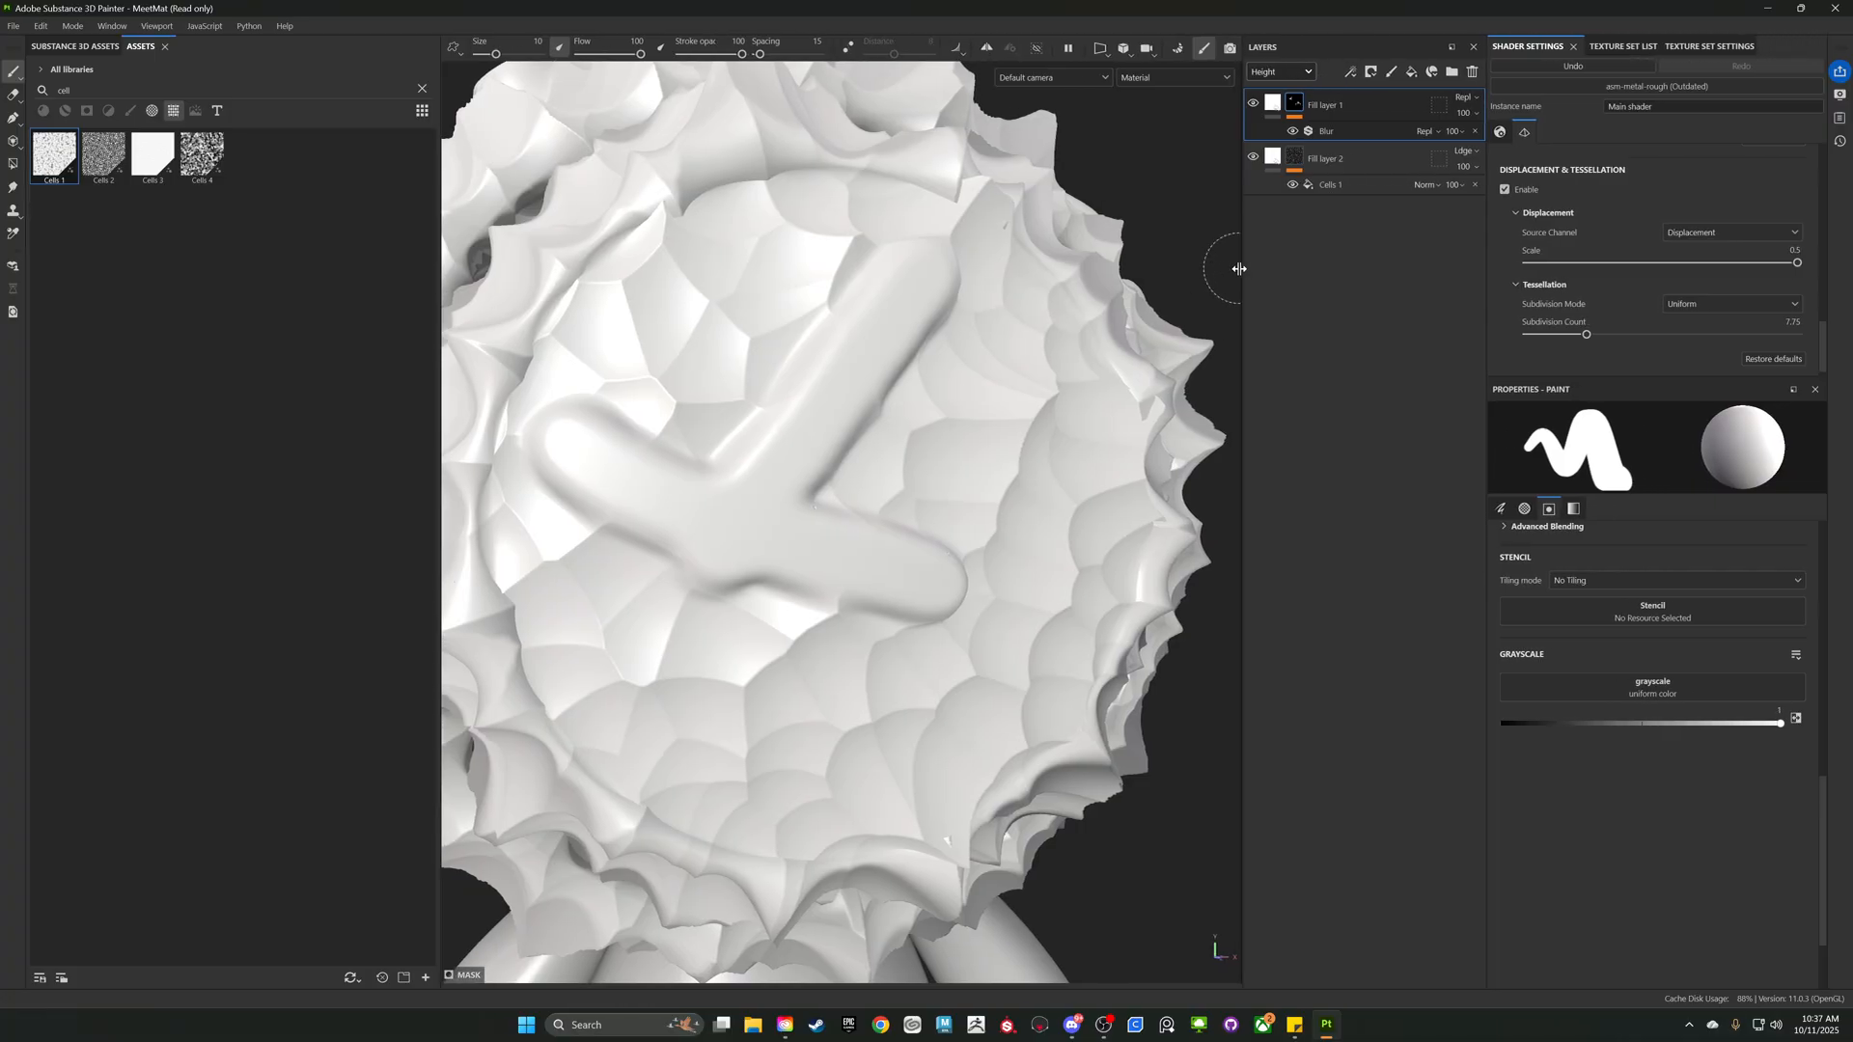
{"action": "left_click", "coordinate": [1270, 74]}
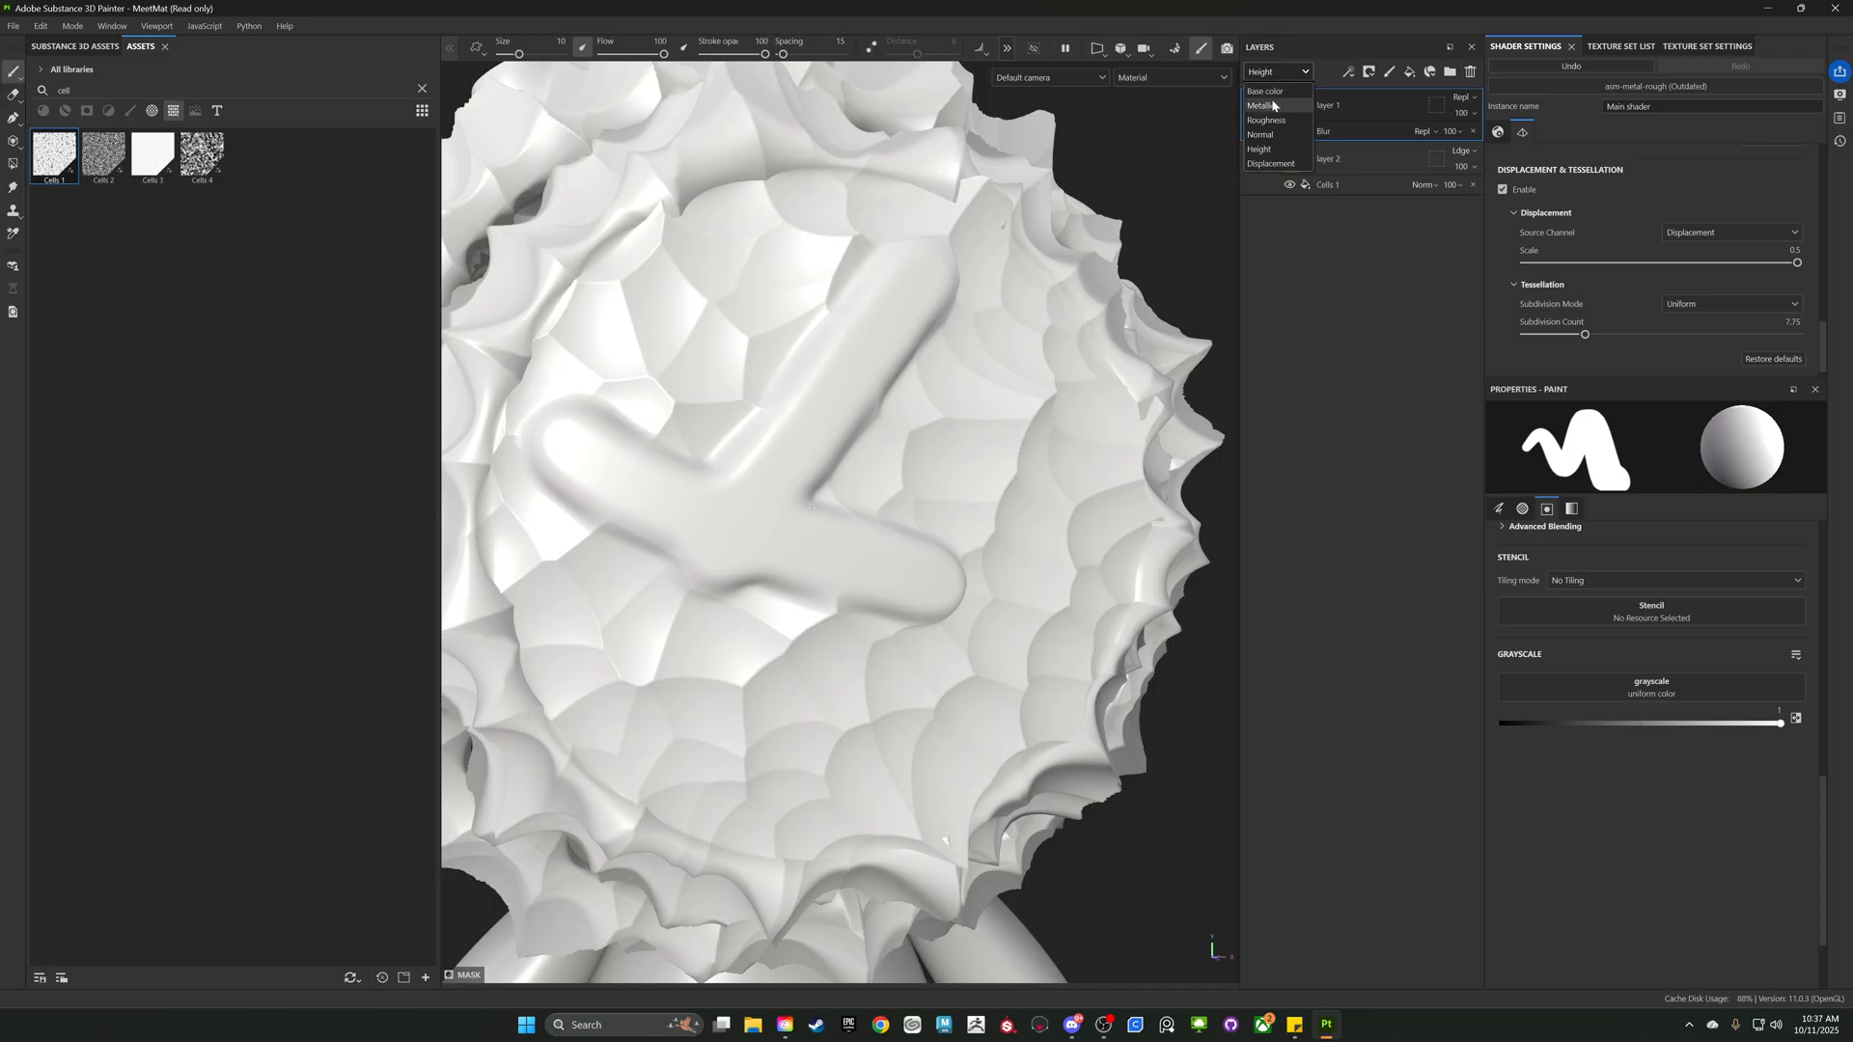
{"action": "left_click", "coordinate": [1269, 153]}
{"action": "left_click", "coordinate": [1459, 97]}
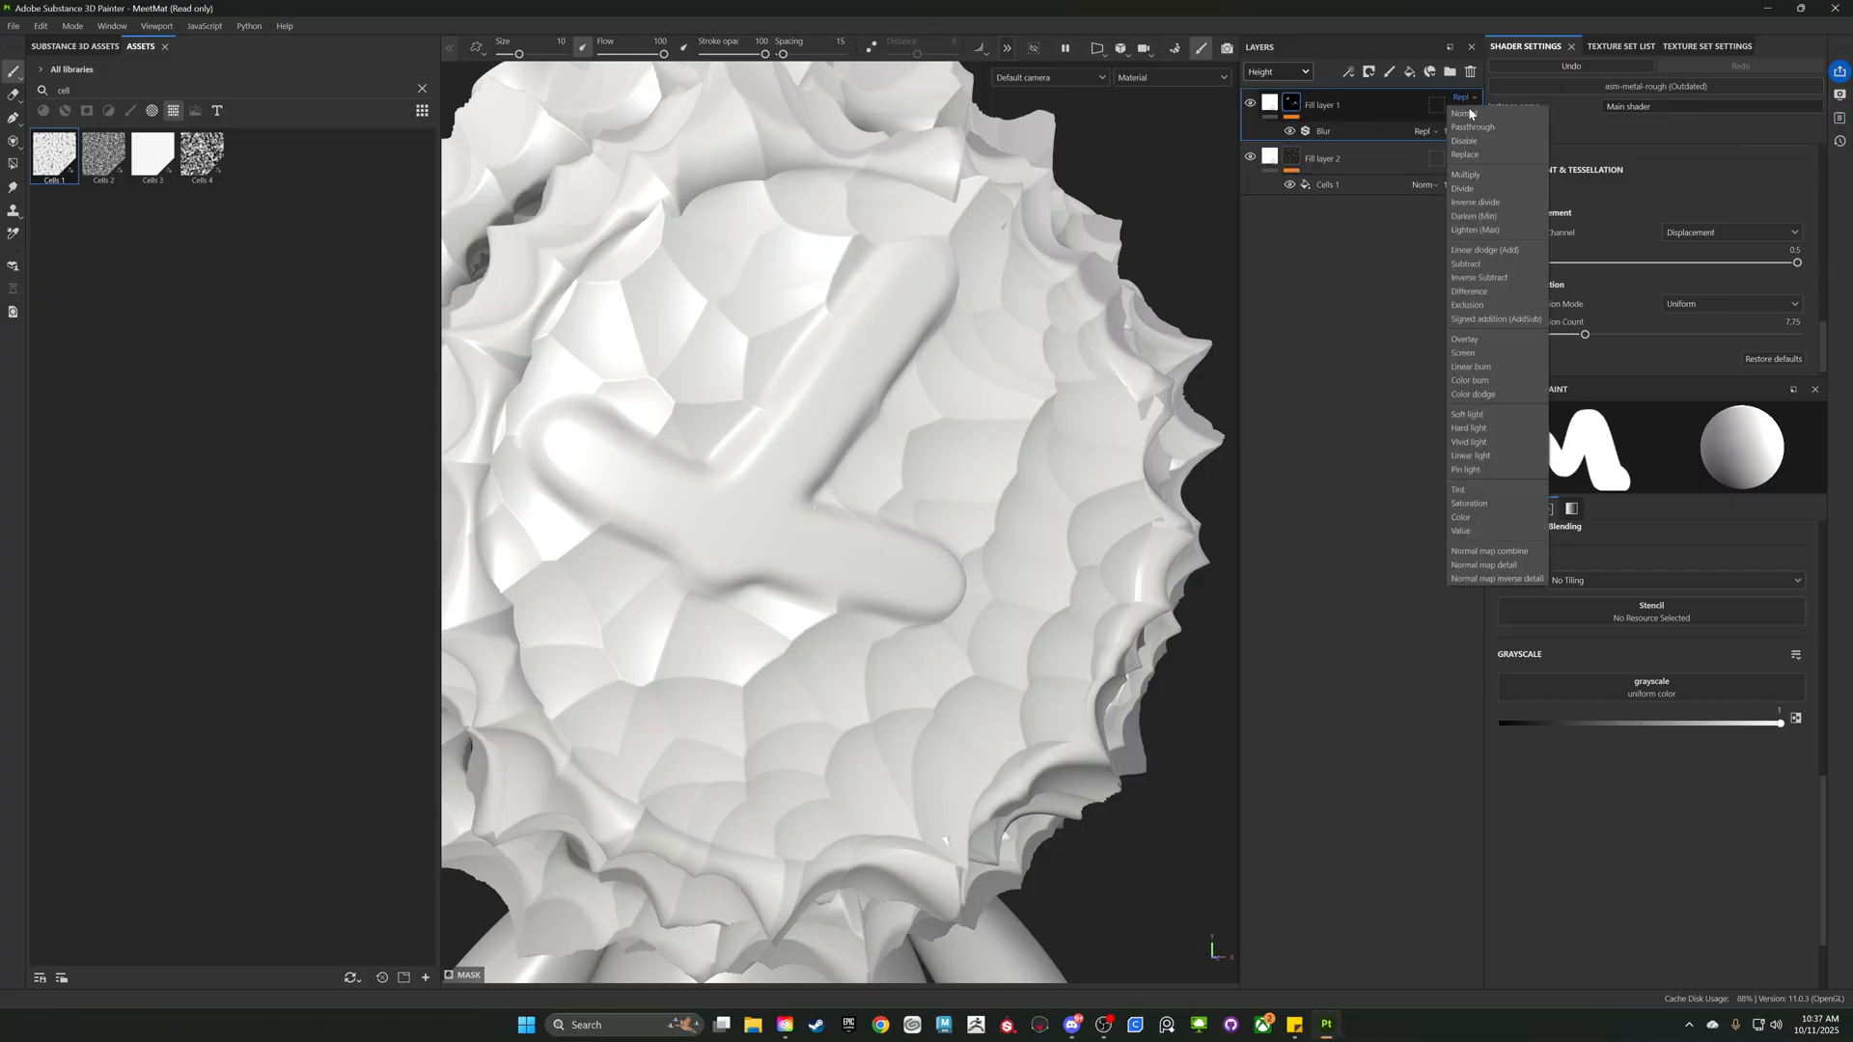
{"action": "left_click", "coordinate": [1283, 93]}
{"action": "left_click", "coordinate": [1278, 71]}
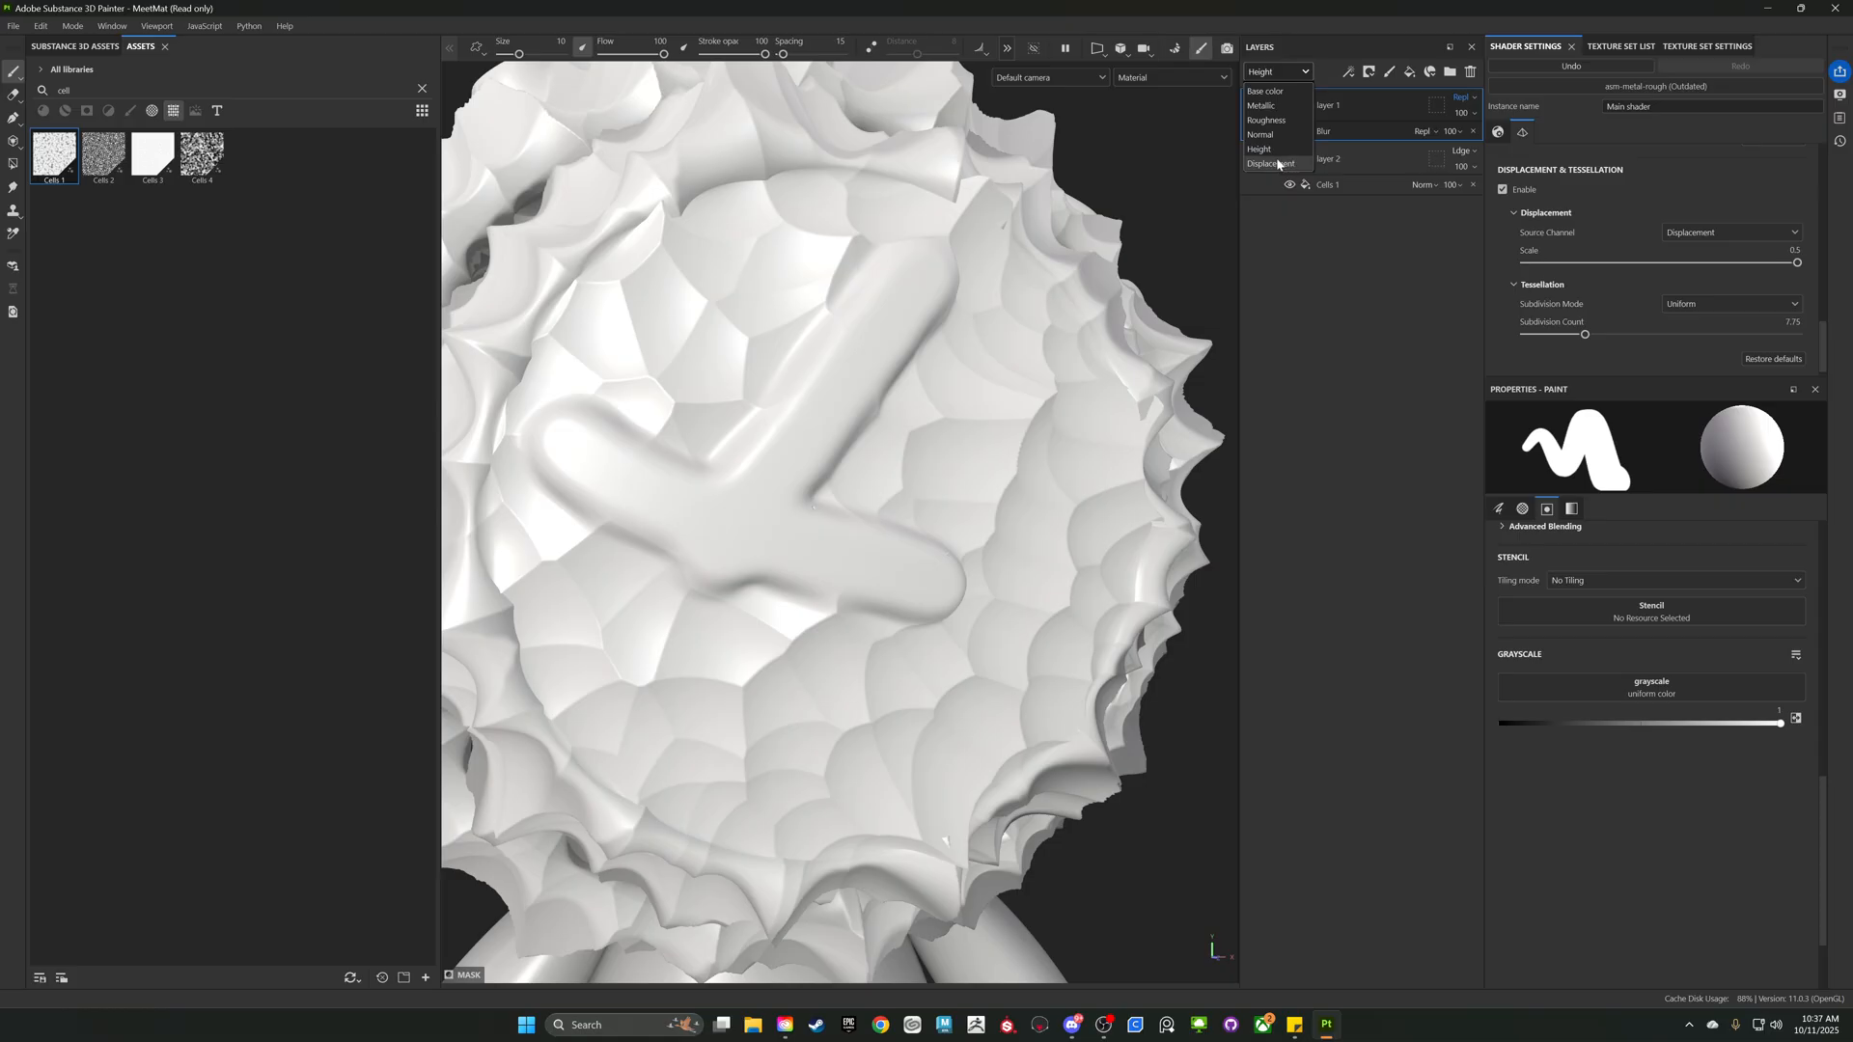
{"action": "left_click", "coordinate": [1277, 164]}
{"action": "left_click", "coordinate": [1463, 97]}
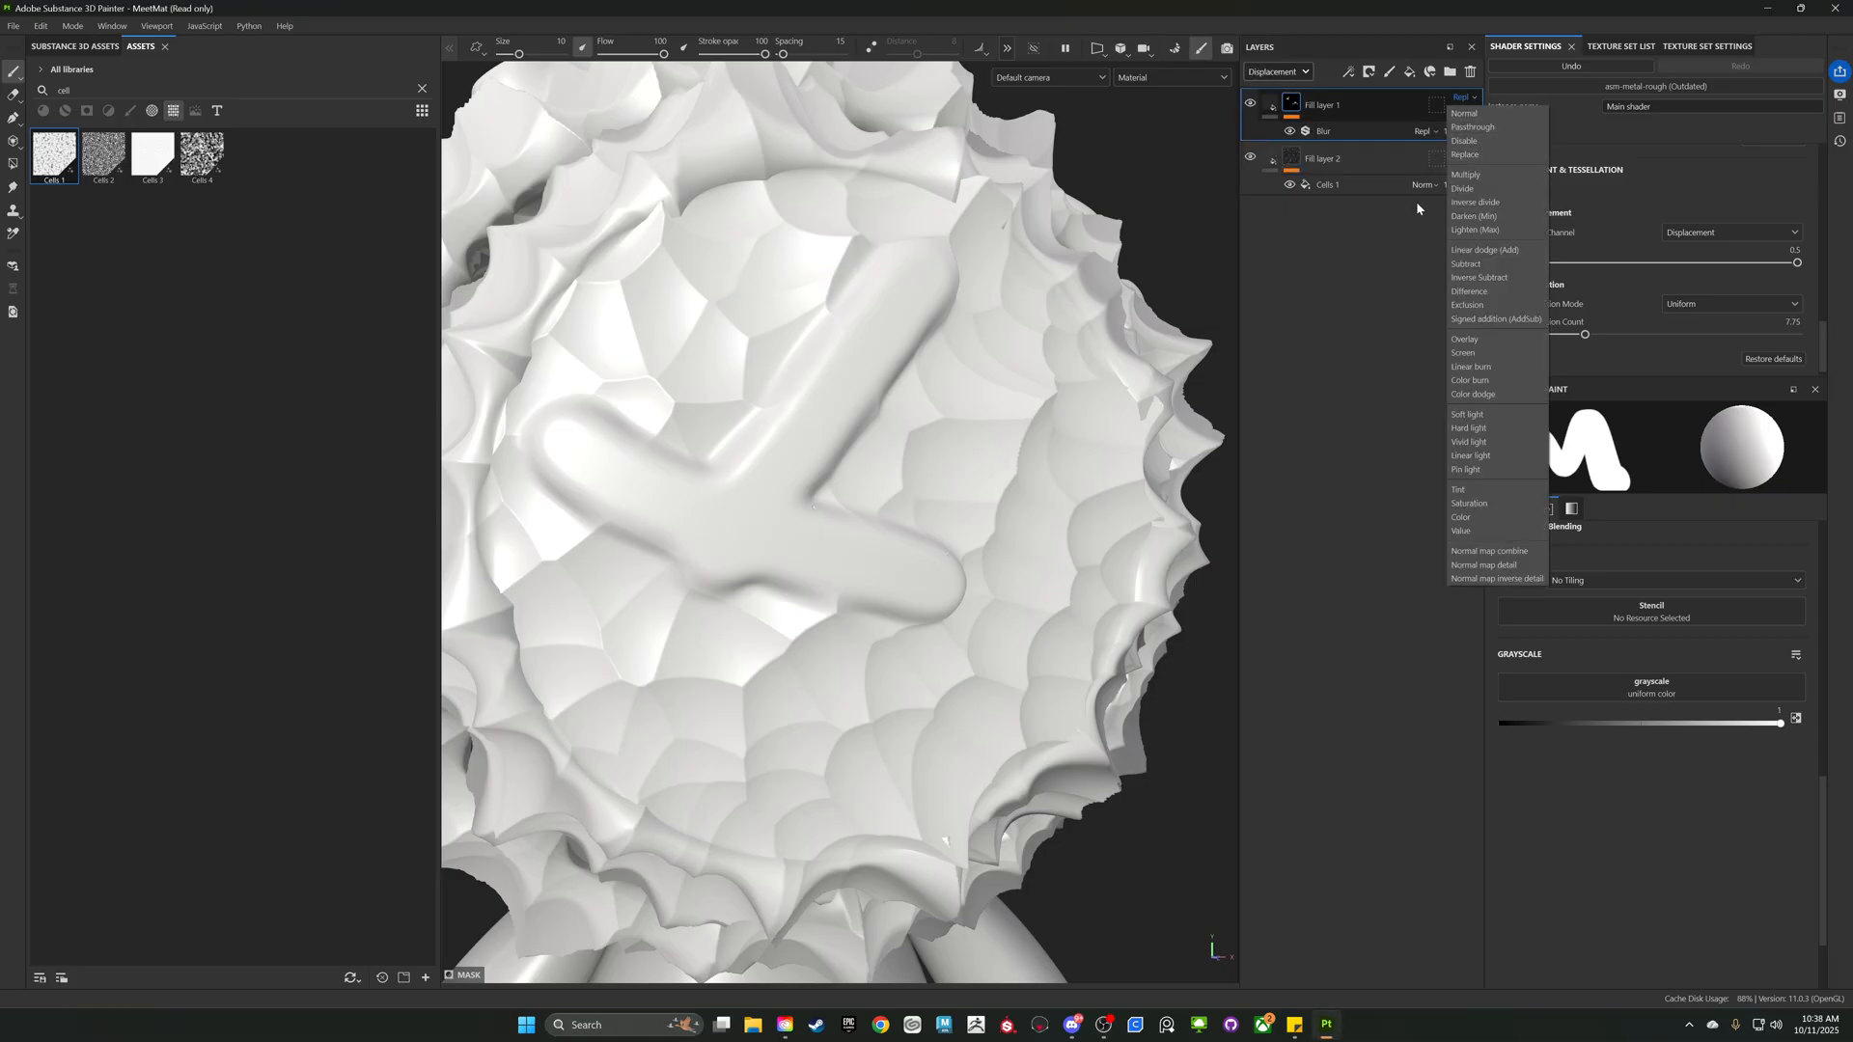
{"action": "left_click", "coordinate": [1322, 566]}
- Add a paint effect above Cells 1 in Fill layer 2's mask
{"action": "scroll", "coordinate": [1000, 599], "scroll_direction": "down", "scroll_amount": 5}
{"action": "left_click_drag", "start_coordinate": [887, 478], "coordinate": [1185, 630], "text": "alt"}
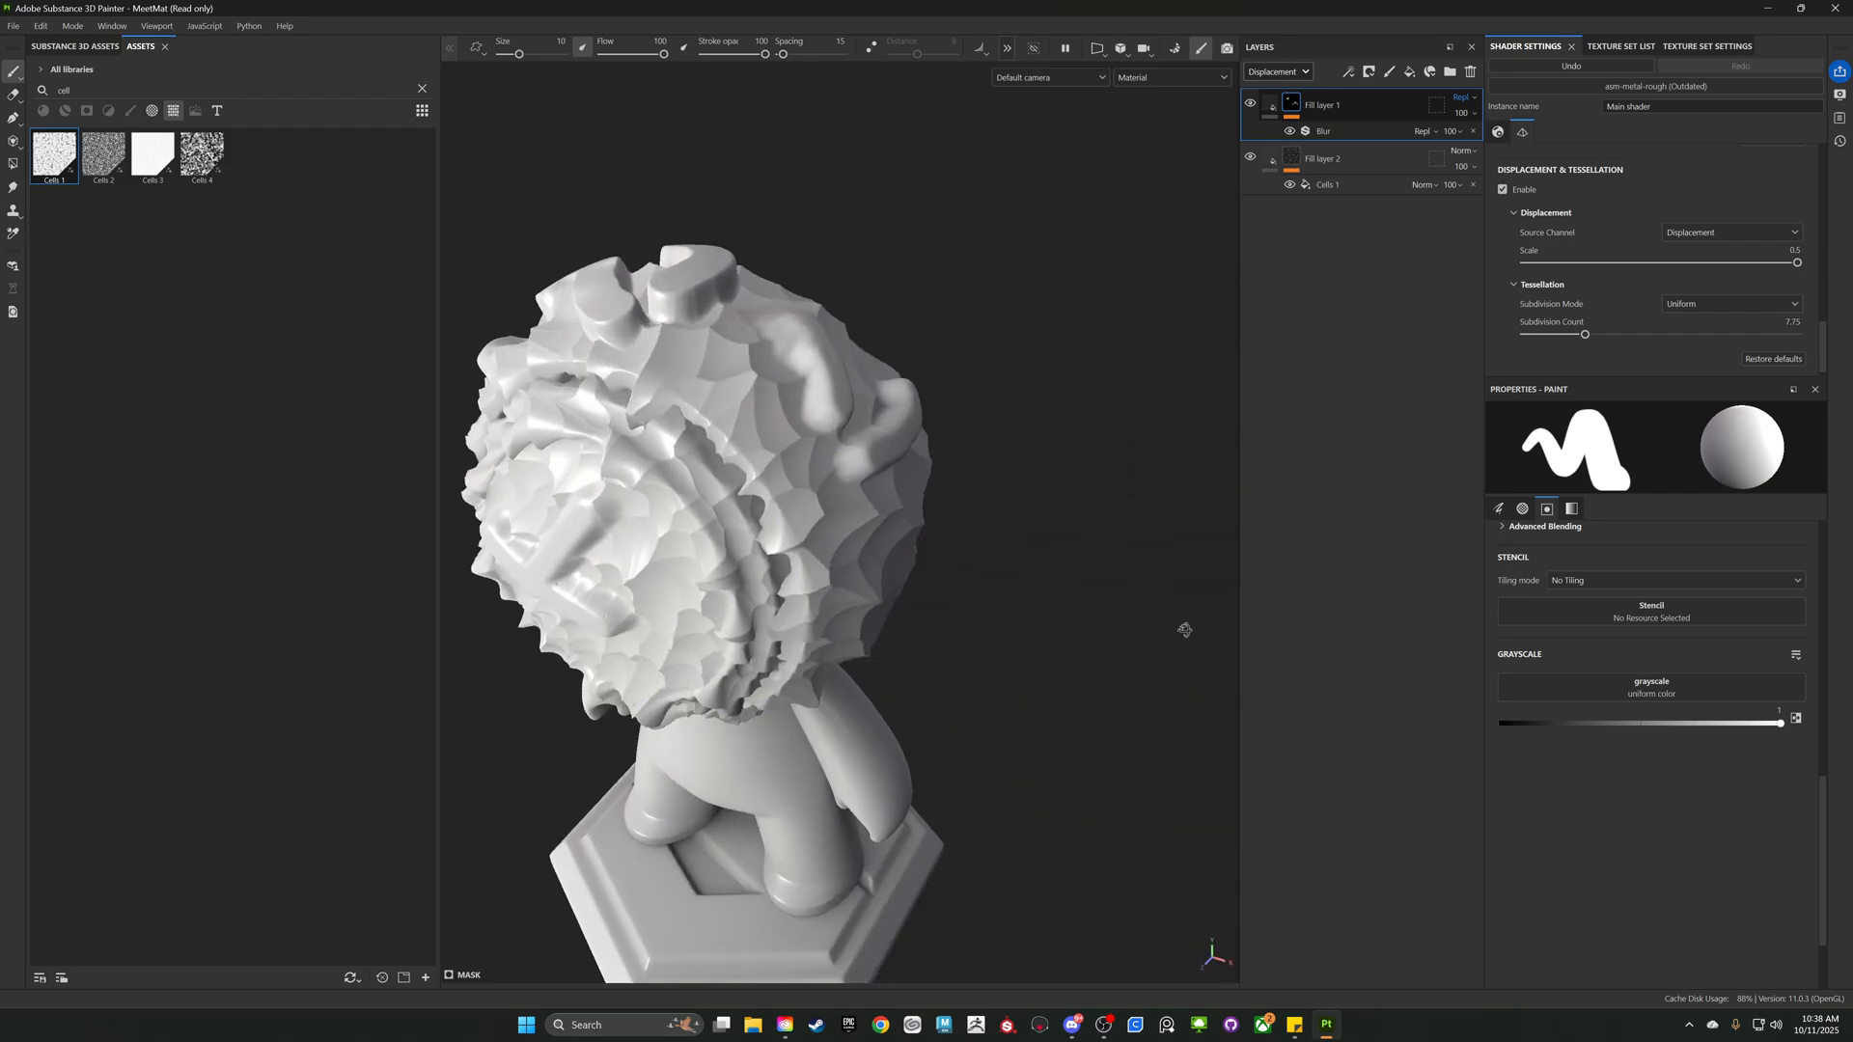
{"action": "left_click_drag", "start_coordinate": [941, 410], "coordinate": [985, 356], "text": "alt"}
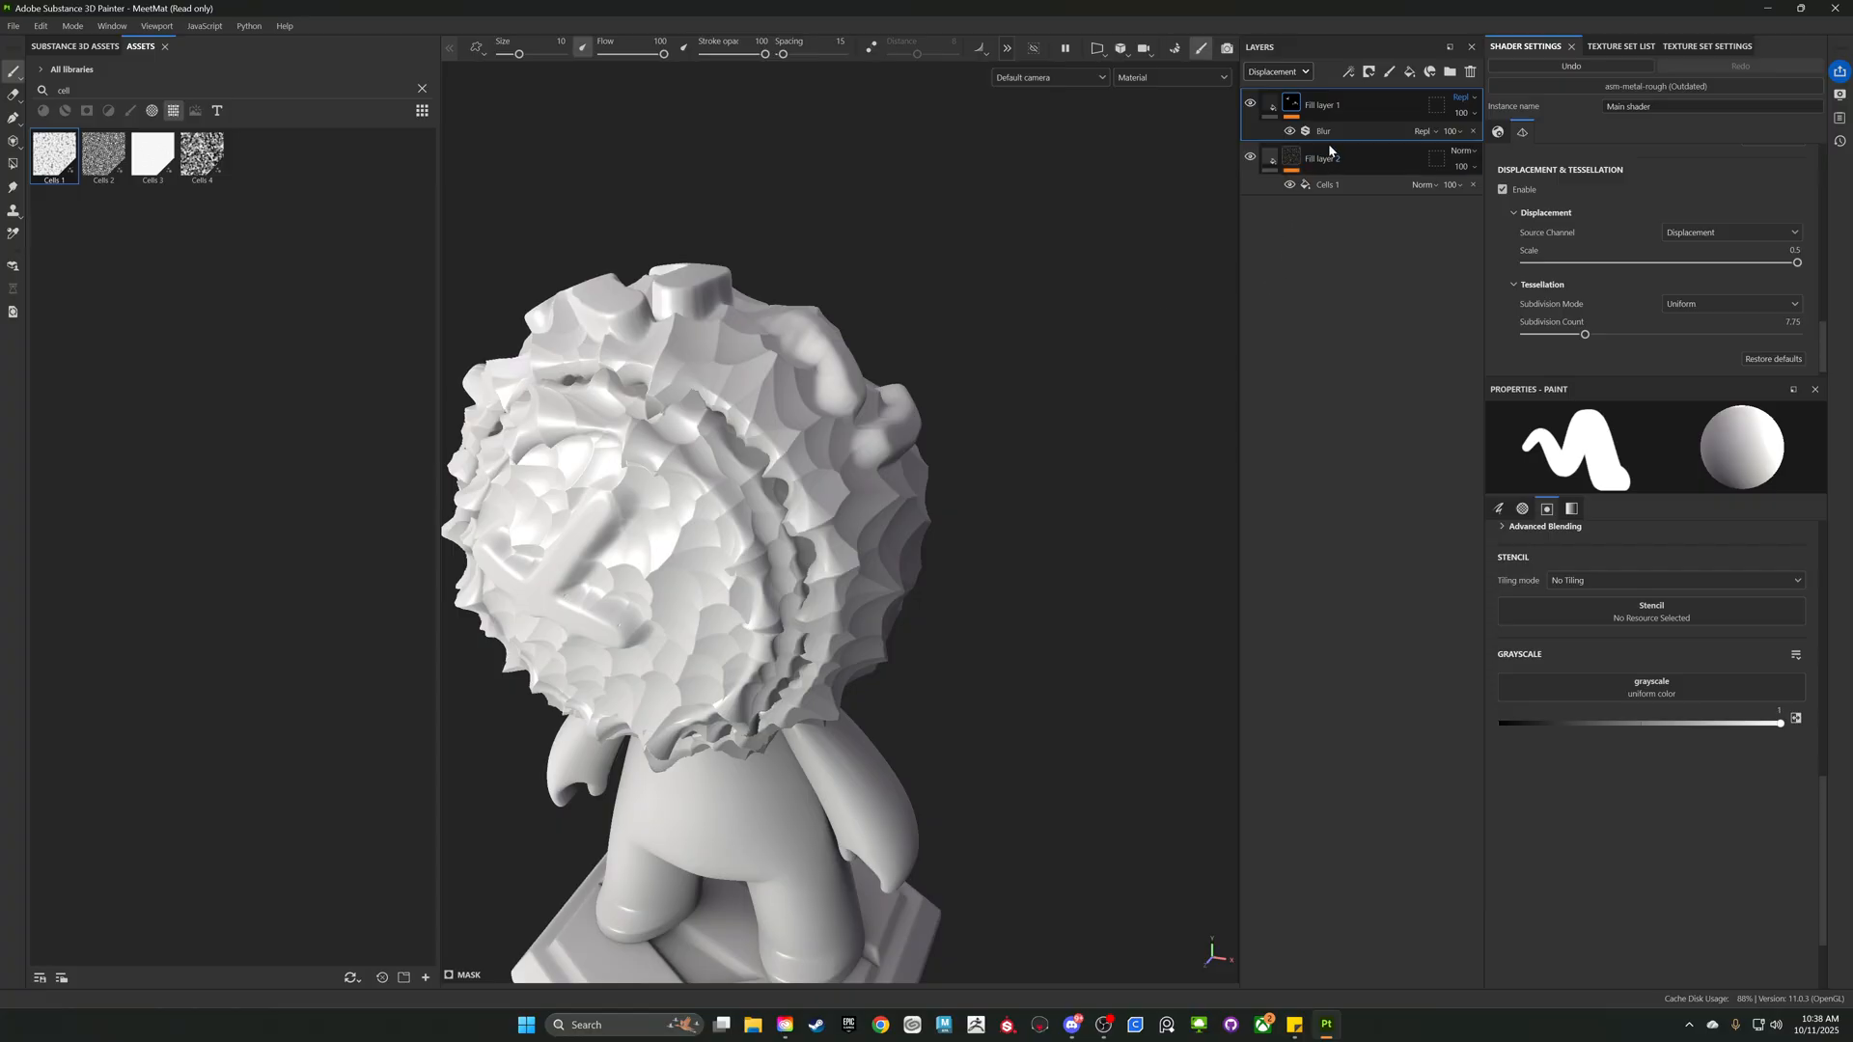
{"action": "left_click", "coordinate": [1364, 182]}
{"action": "right_click", "coordinate": [1354, 182]}
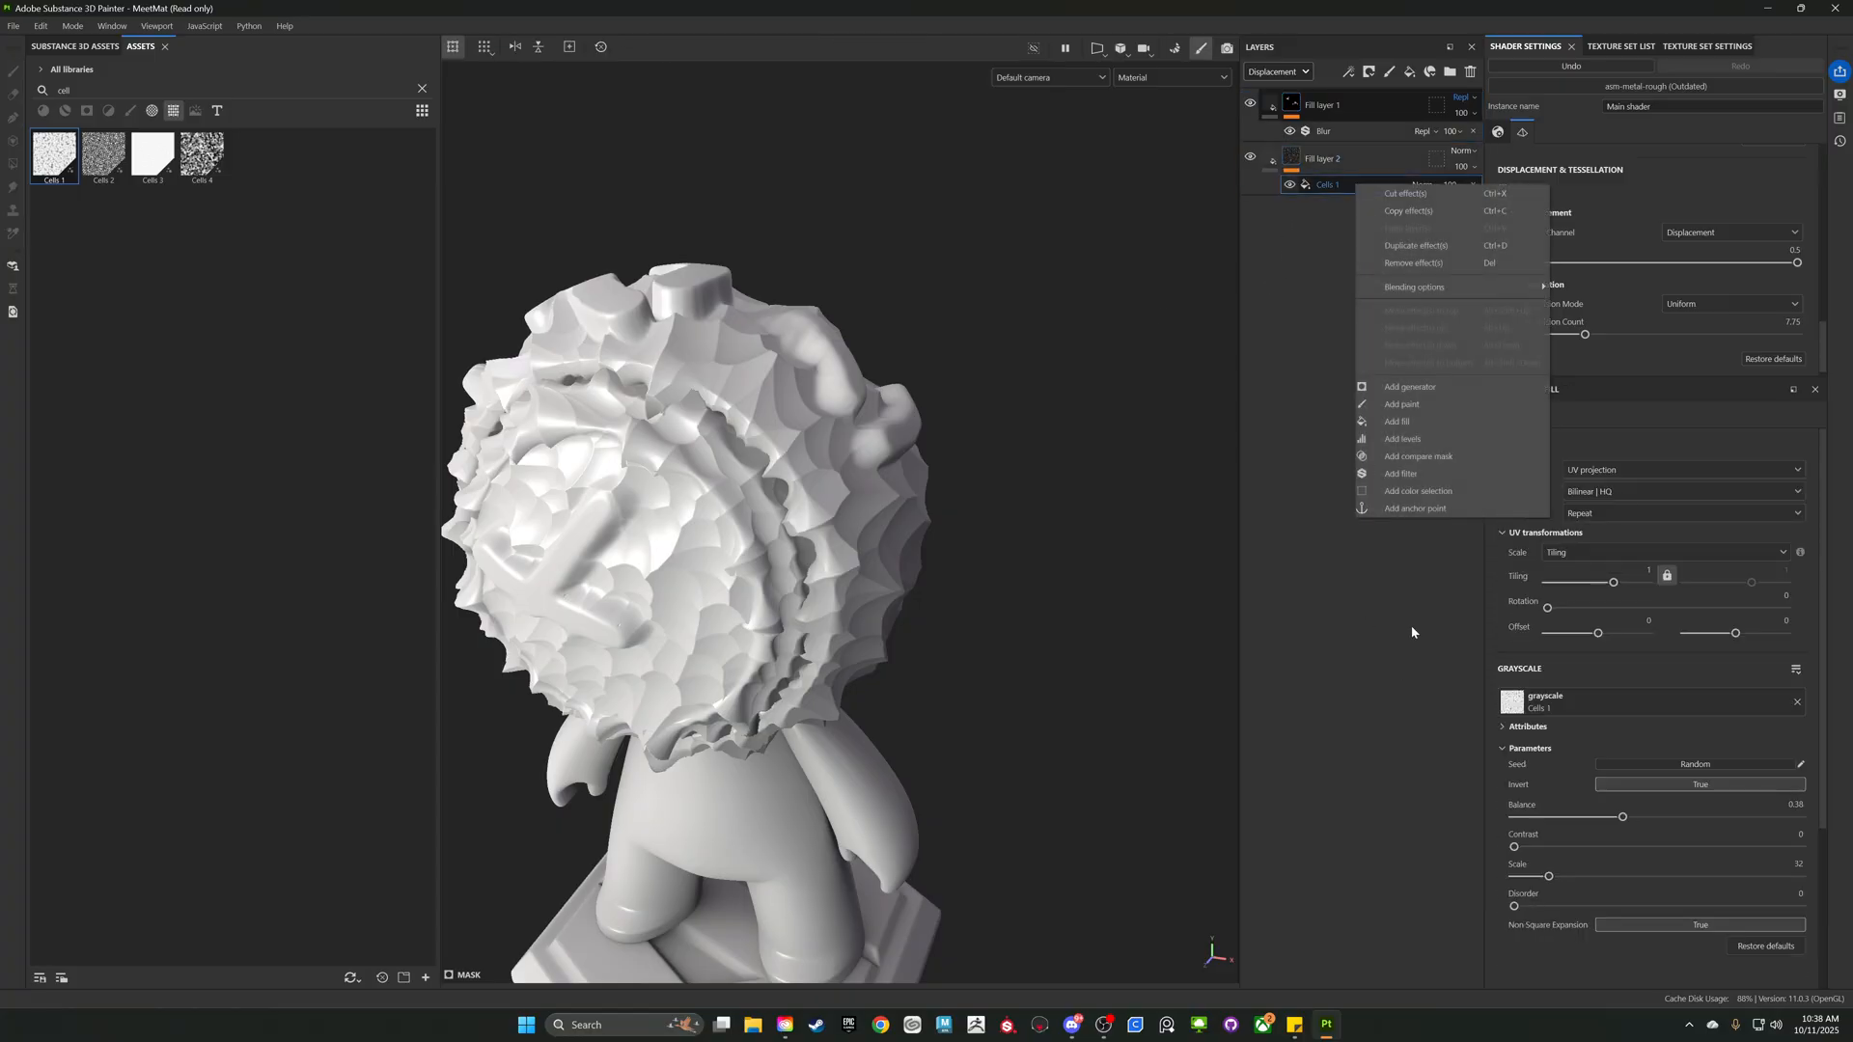
{"action": "left_click", "coordinate": [1402, 404]}
- Paint black into Fill layer 2's mask in a curved band along the side of the head, behind the face rim
{"action": "scroll", "coordinate": [750, 550], "scroll_direction": "up", "scroll_amount": 5}
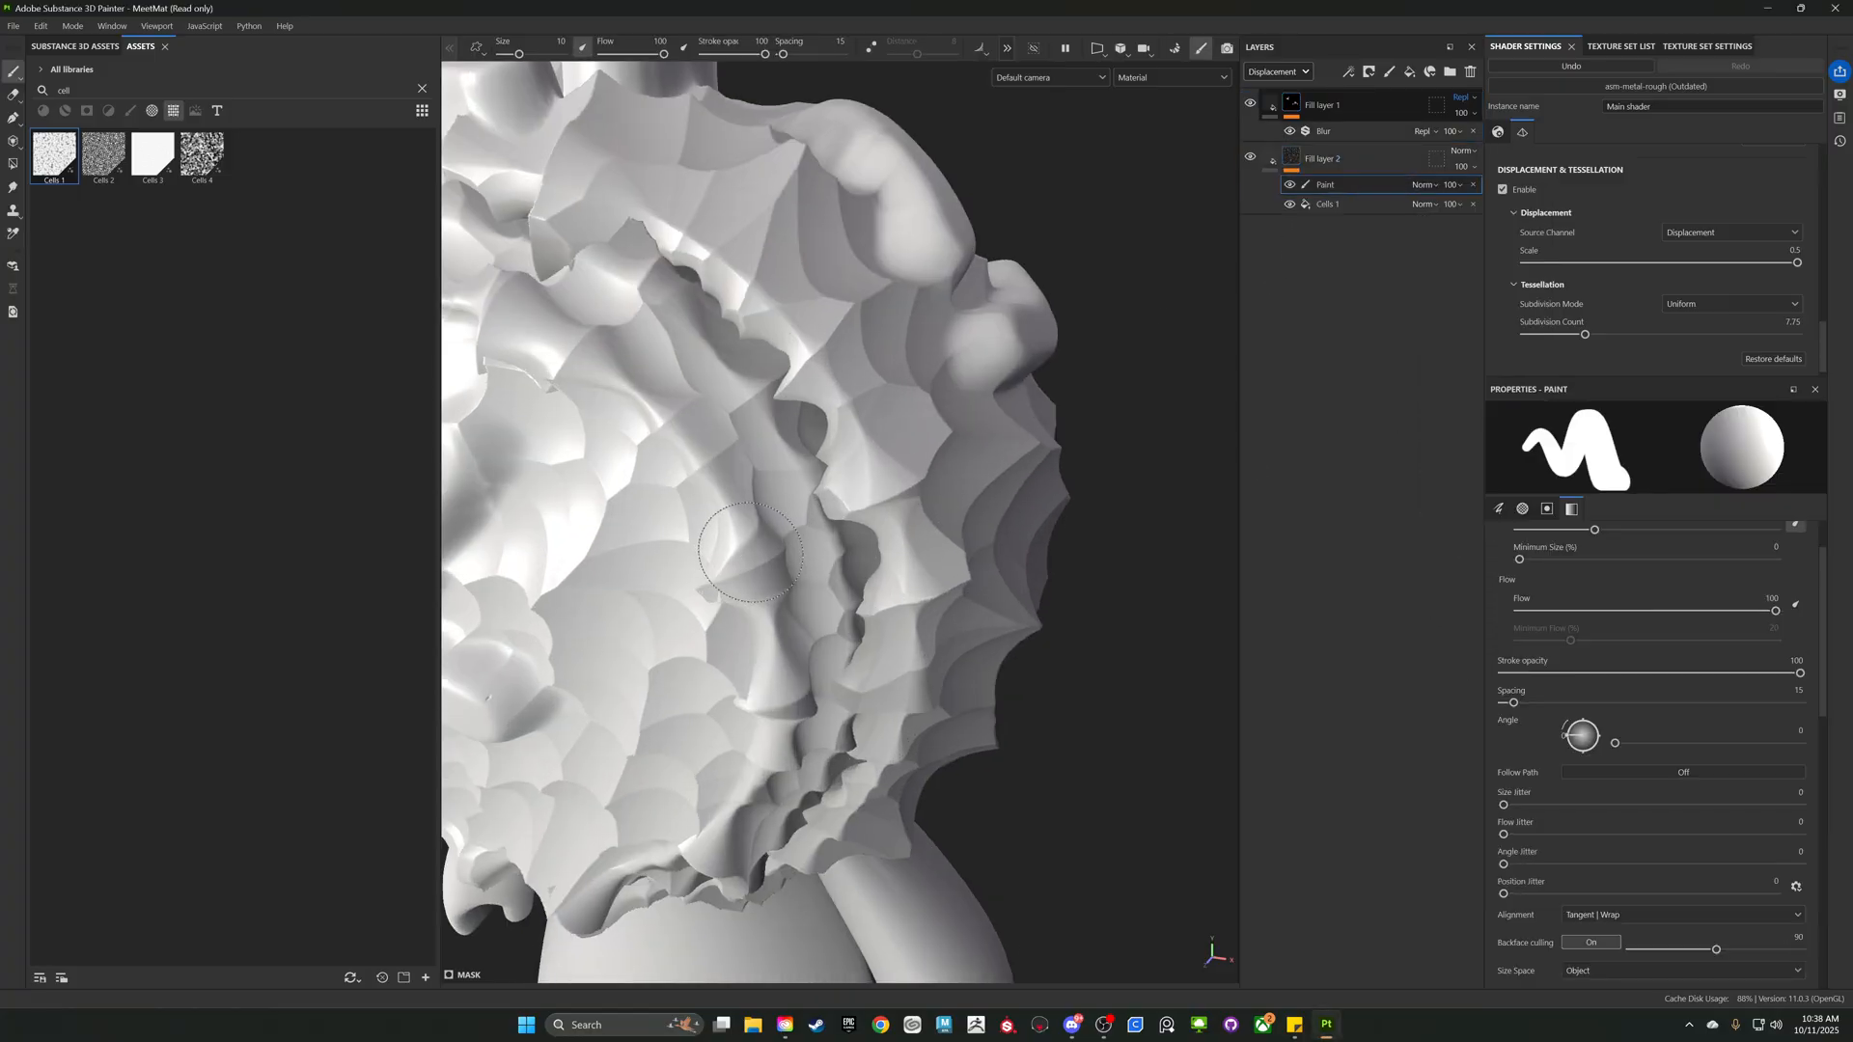
{"action": "left_click_drag", "start_coordinate": [750, 550], "coordinate": [881, 466], "text": "alt"}
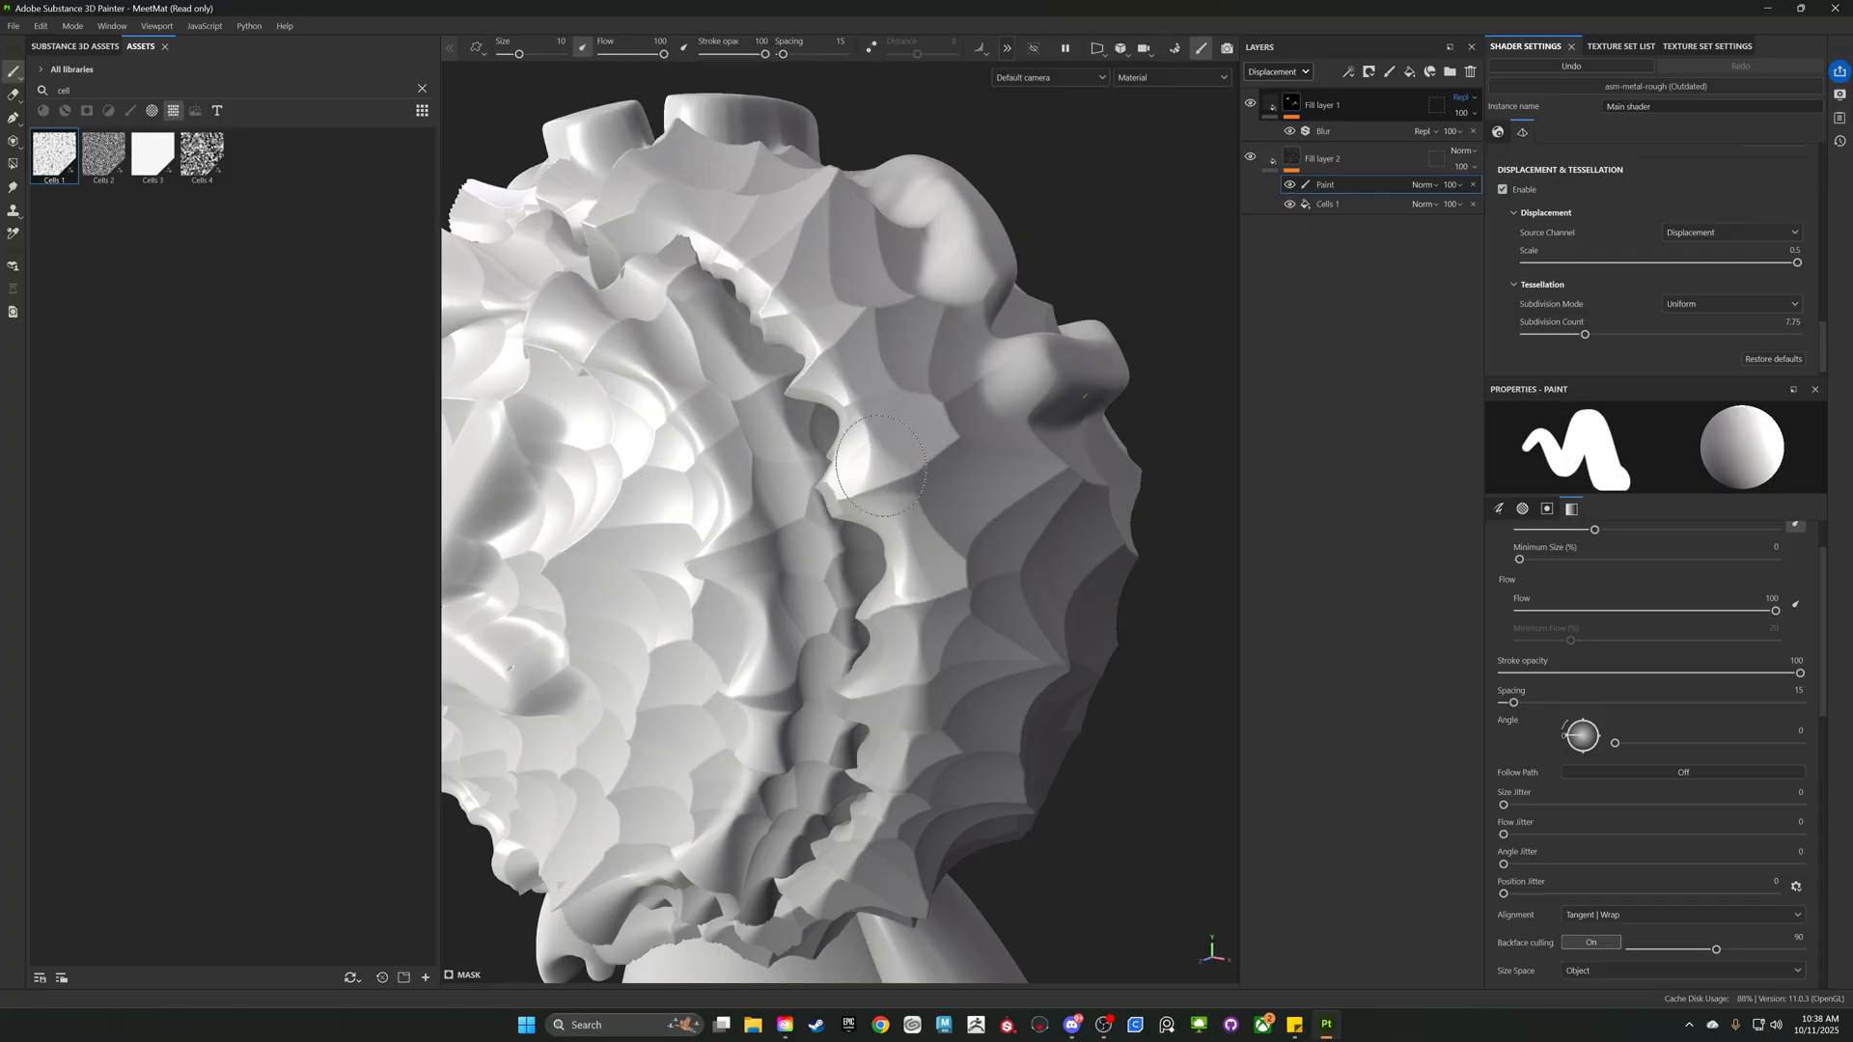
{"action": "key", "text": "x"}
{"action": "mouse_move", "coordinate": [866, 429]}
{"action": "left_mouse_down"}
{"action": "mouse_move", "coordinate": [897, 482]}
{"action": "mouse_move", "coordinate": [902, 413]}
{"action": "mouse_move", "coordinate": [786, 275]}
{"action": "mouse_move", "coordinate": [693, 214]}
{"action": "left_mouse_up"}
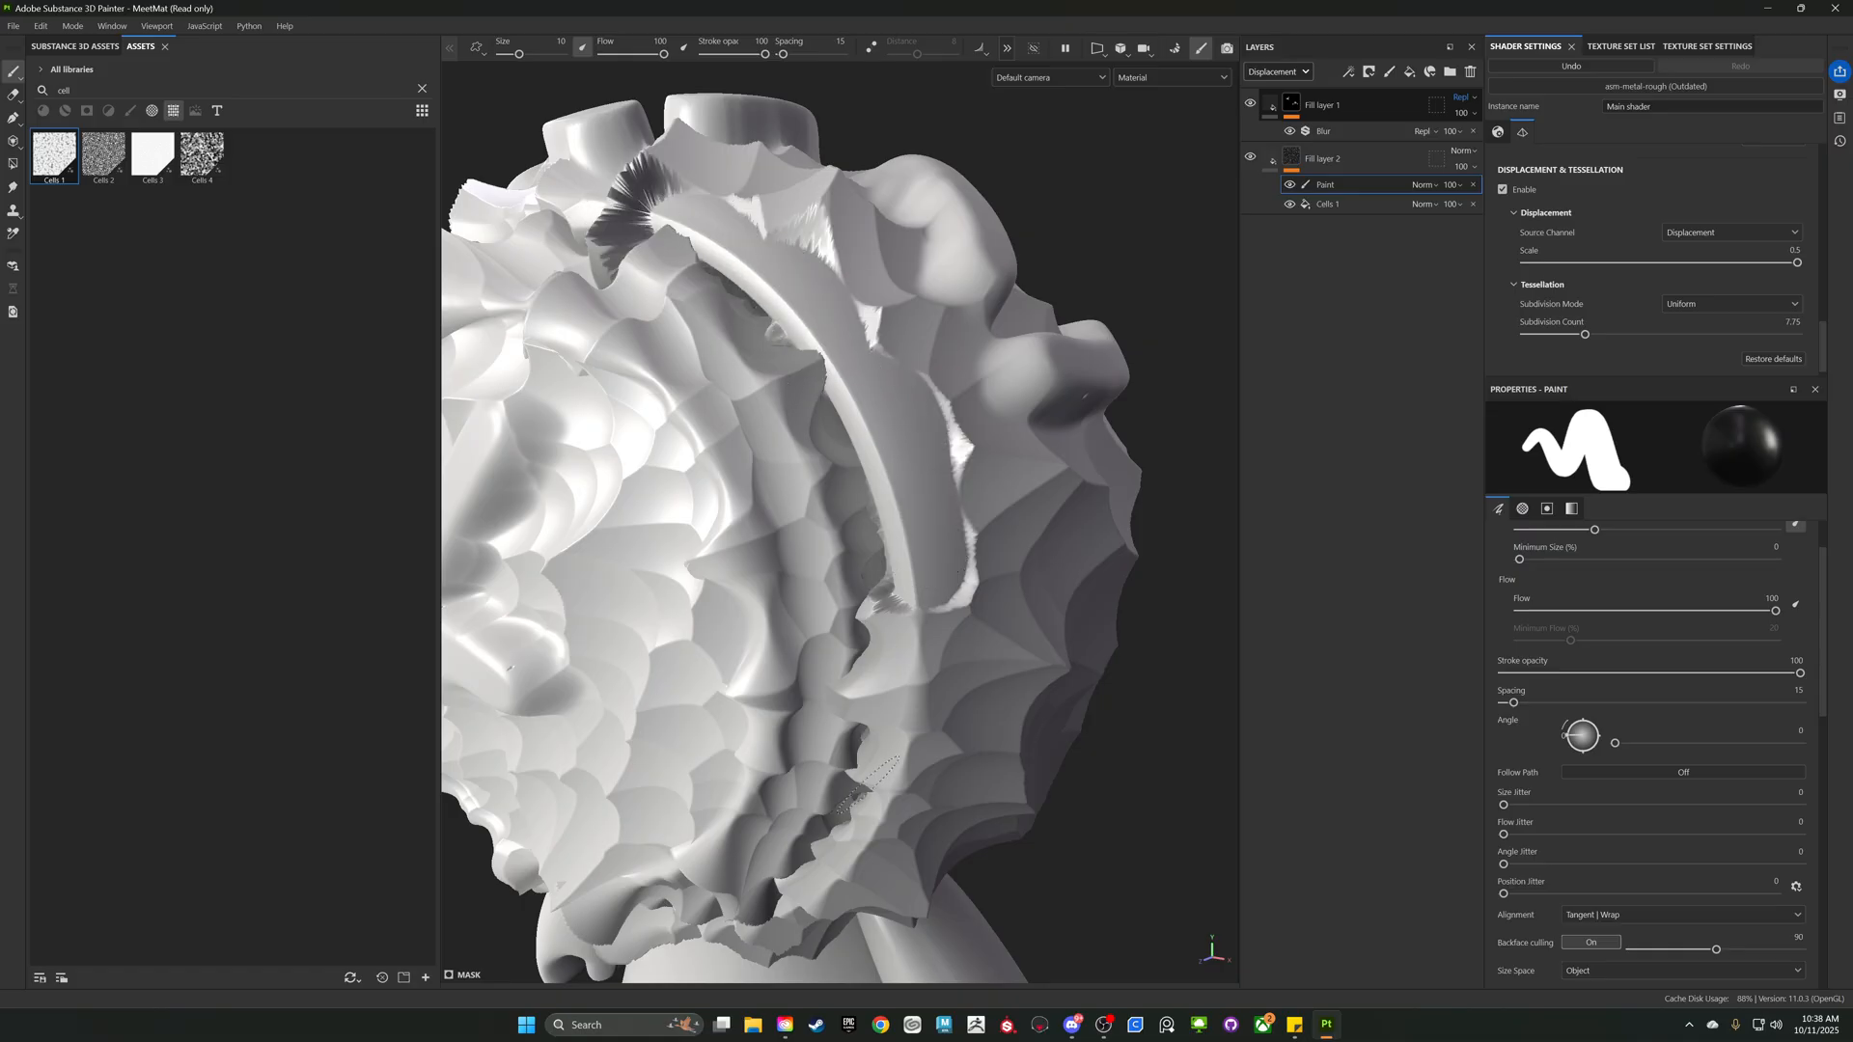
{"action": "mouse_move", "coordinate": [868, 785]}
{"action": "left_mouse_down"}
{"action": "mouse_move", "coordinate": [912, 604]}
{"action": "mouse_move", "coordinate": [900, 763]}
{"action": "mouse_move", "coordinate": [950, 748]}
{"action": "mouse_move", "coordinate": [825, 742]}
{"action": "mouse_move", "coordinate": [811, 859]}
{"action": "mouse_move", "coordinate": [772, 926]}
{"action": "mouse_move", "coordinate": [830, 897]}
{"action": "left_mouse_up"}
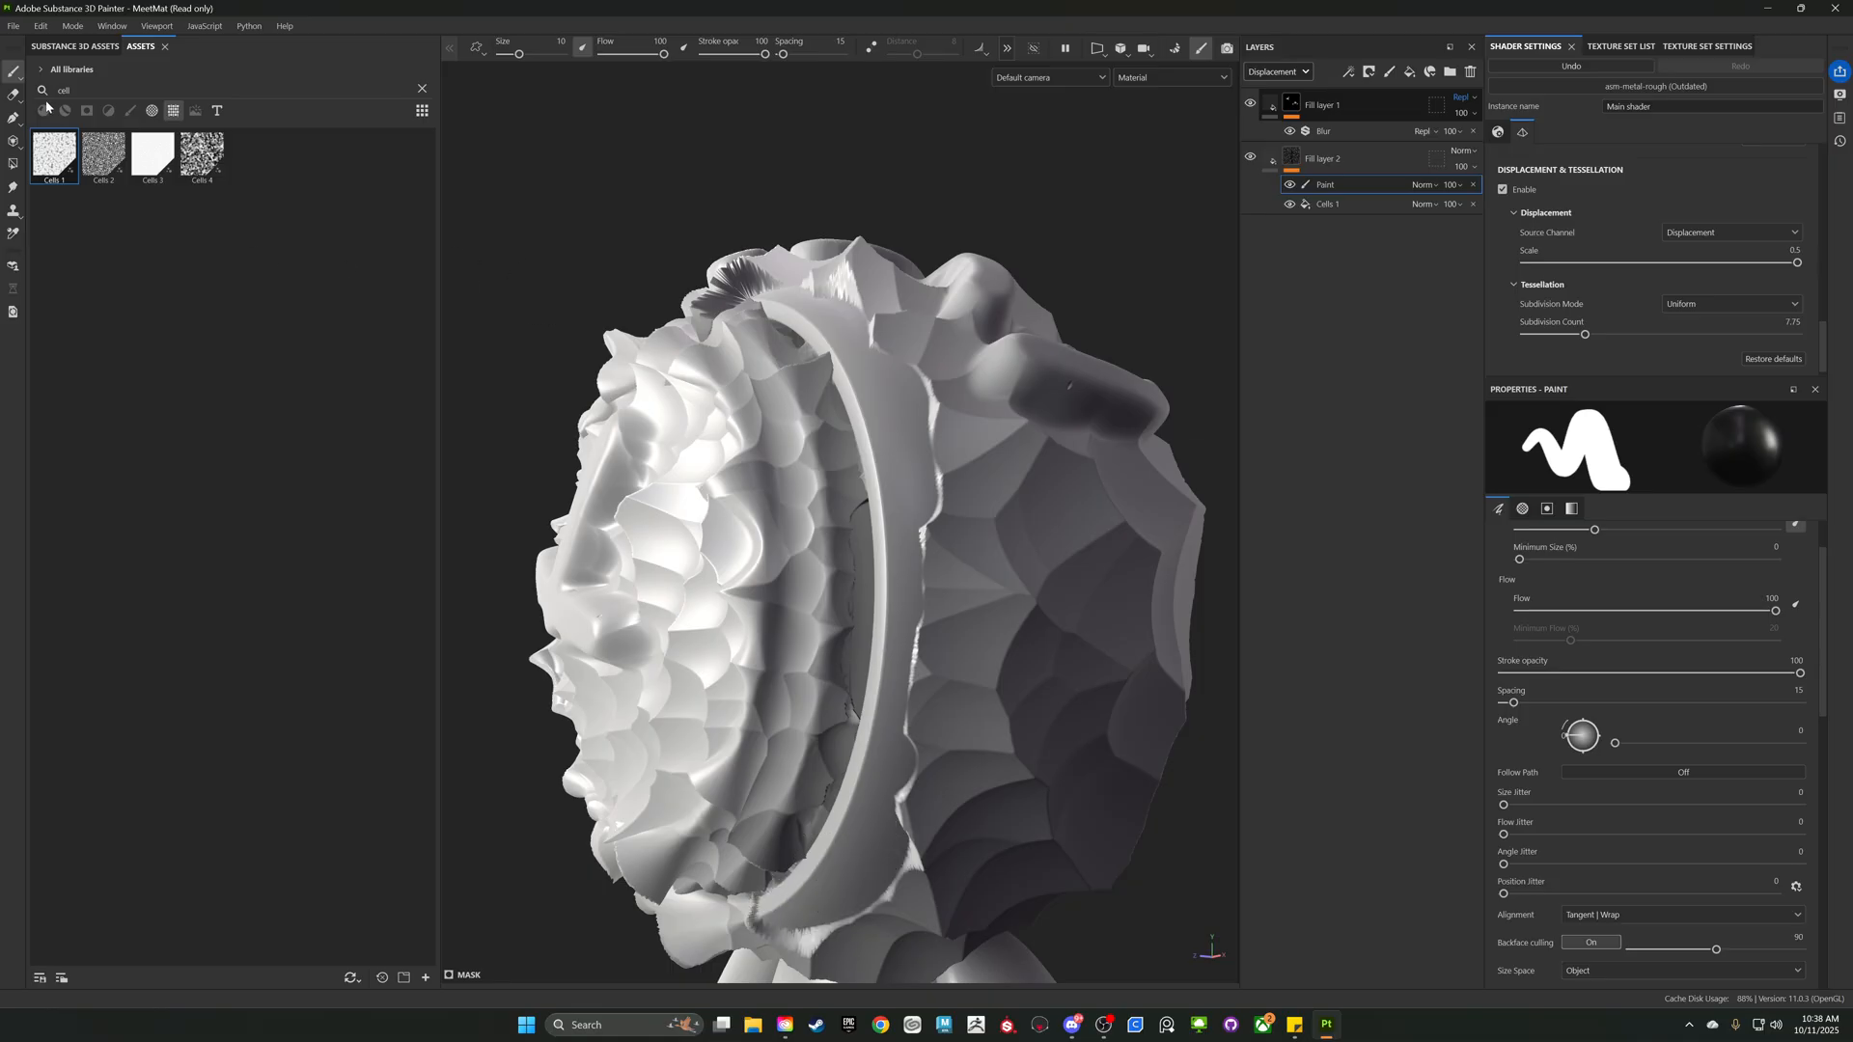
- Clear the asset search, filter to brushes, and smudge the outer edge of the painted band with the Blur brush
{"action": "left_click", "coordinate": [125, 111]}
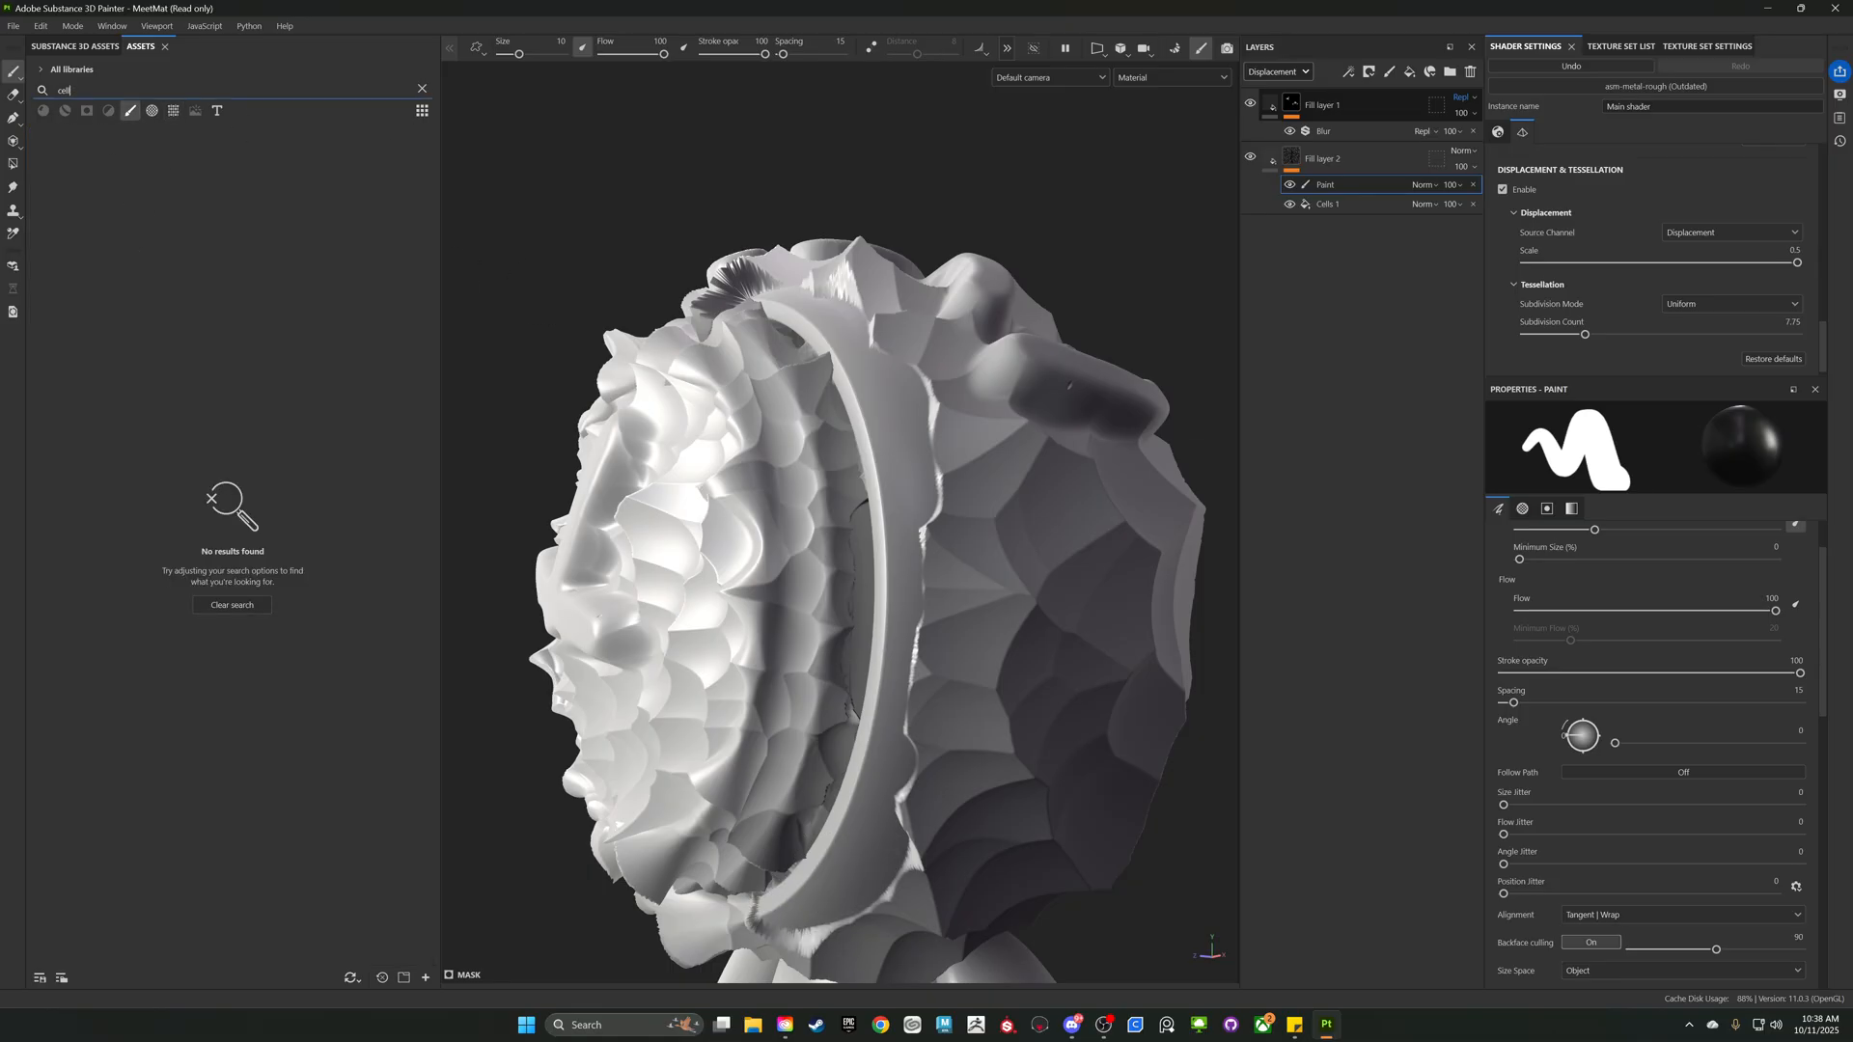
{"action": "key", "text": "BackSpace"}
{"action": "key", "text": "BackSpace"}
{"action": "key", "text": "BackSpace"}
{"action": "key", "text": "BackSpace"}
{"action": "left_click", "coordinate": [206, 288]}
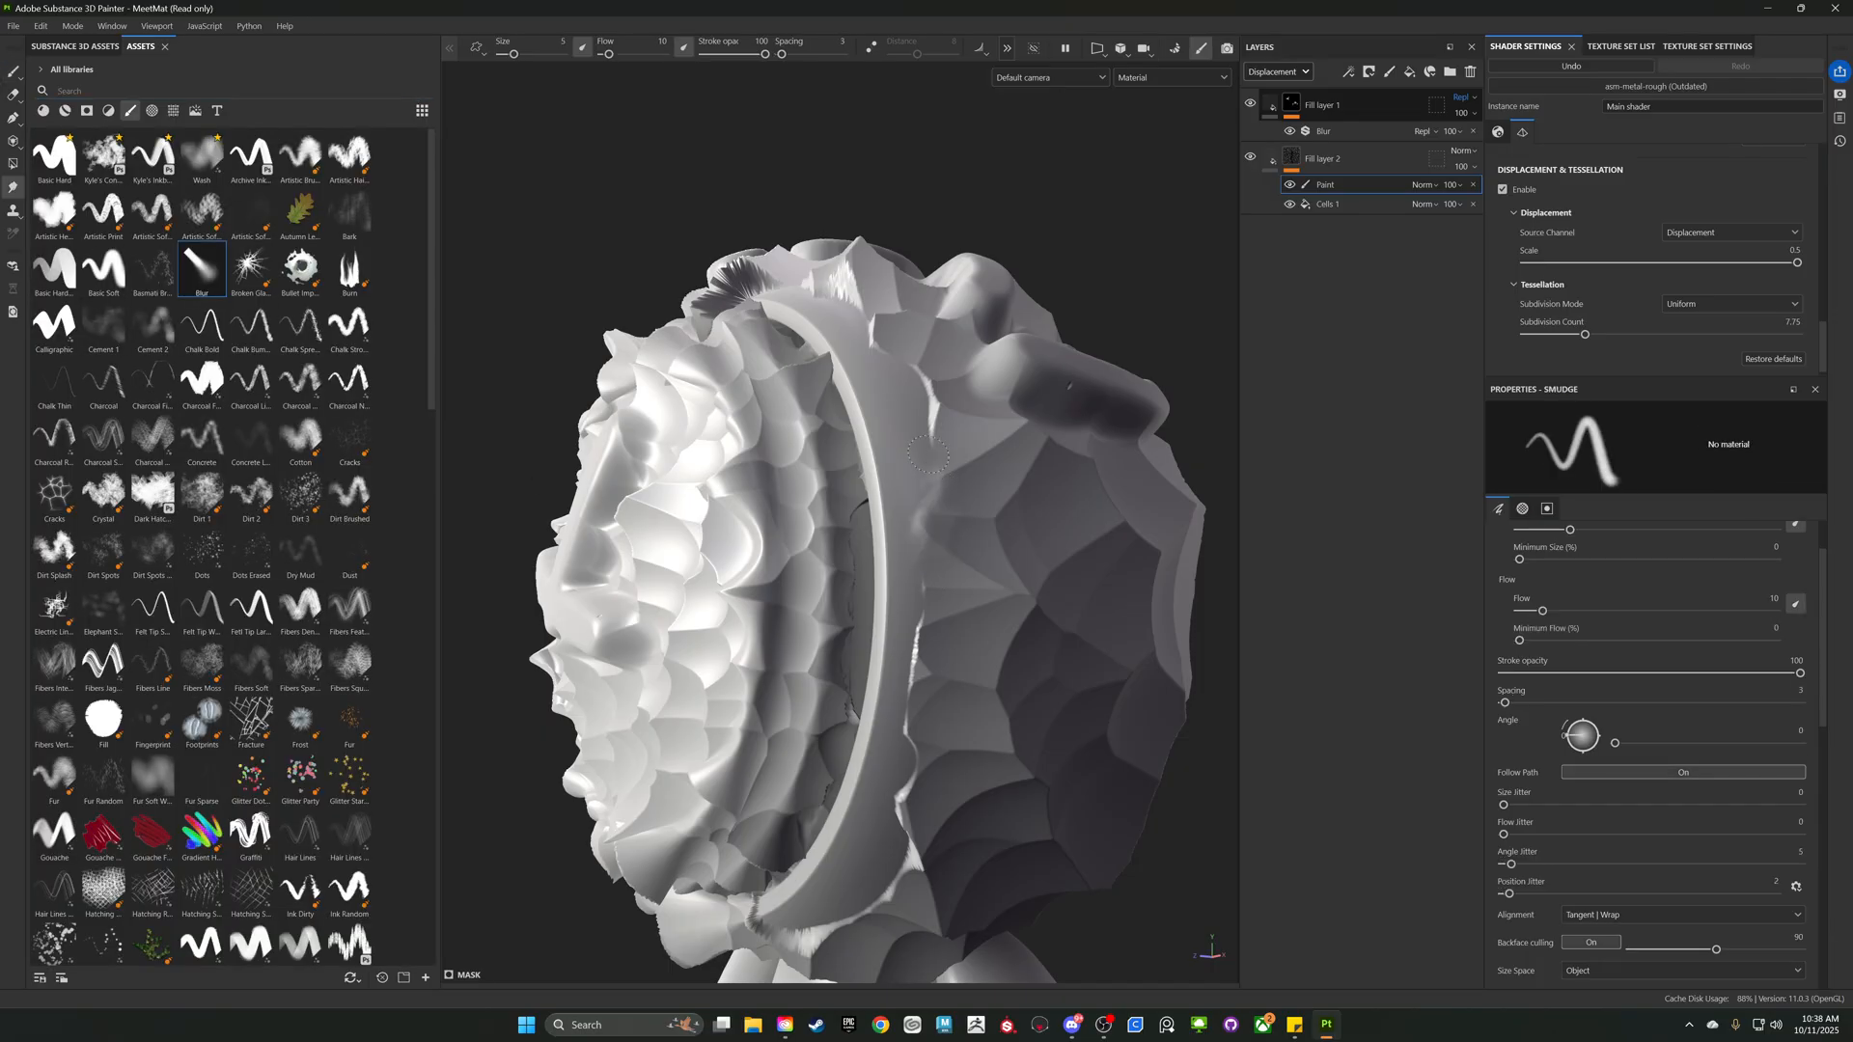
{"action": "left_click_drag", "start_coordinate": [869, 336], "coordinate": [964, 466], "text": "alt"}
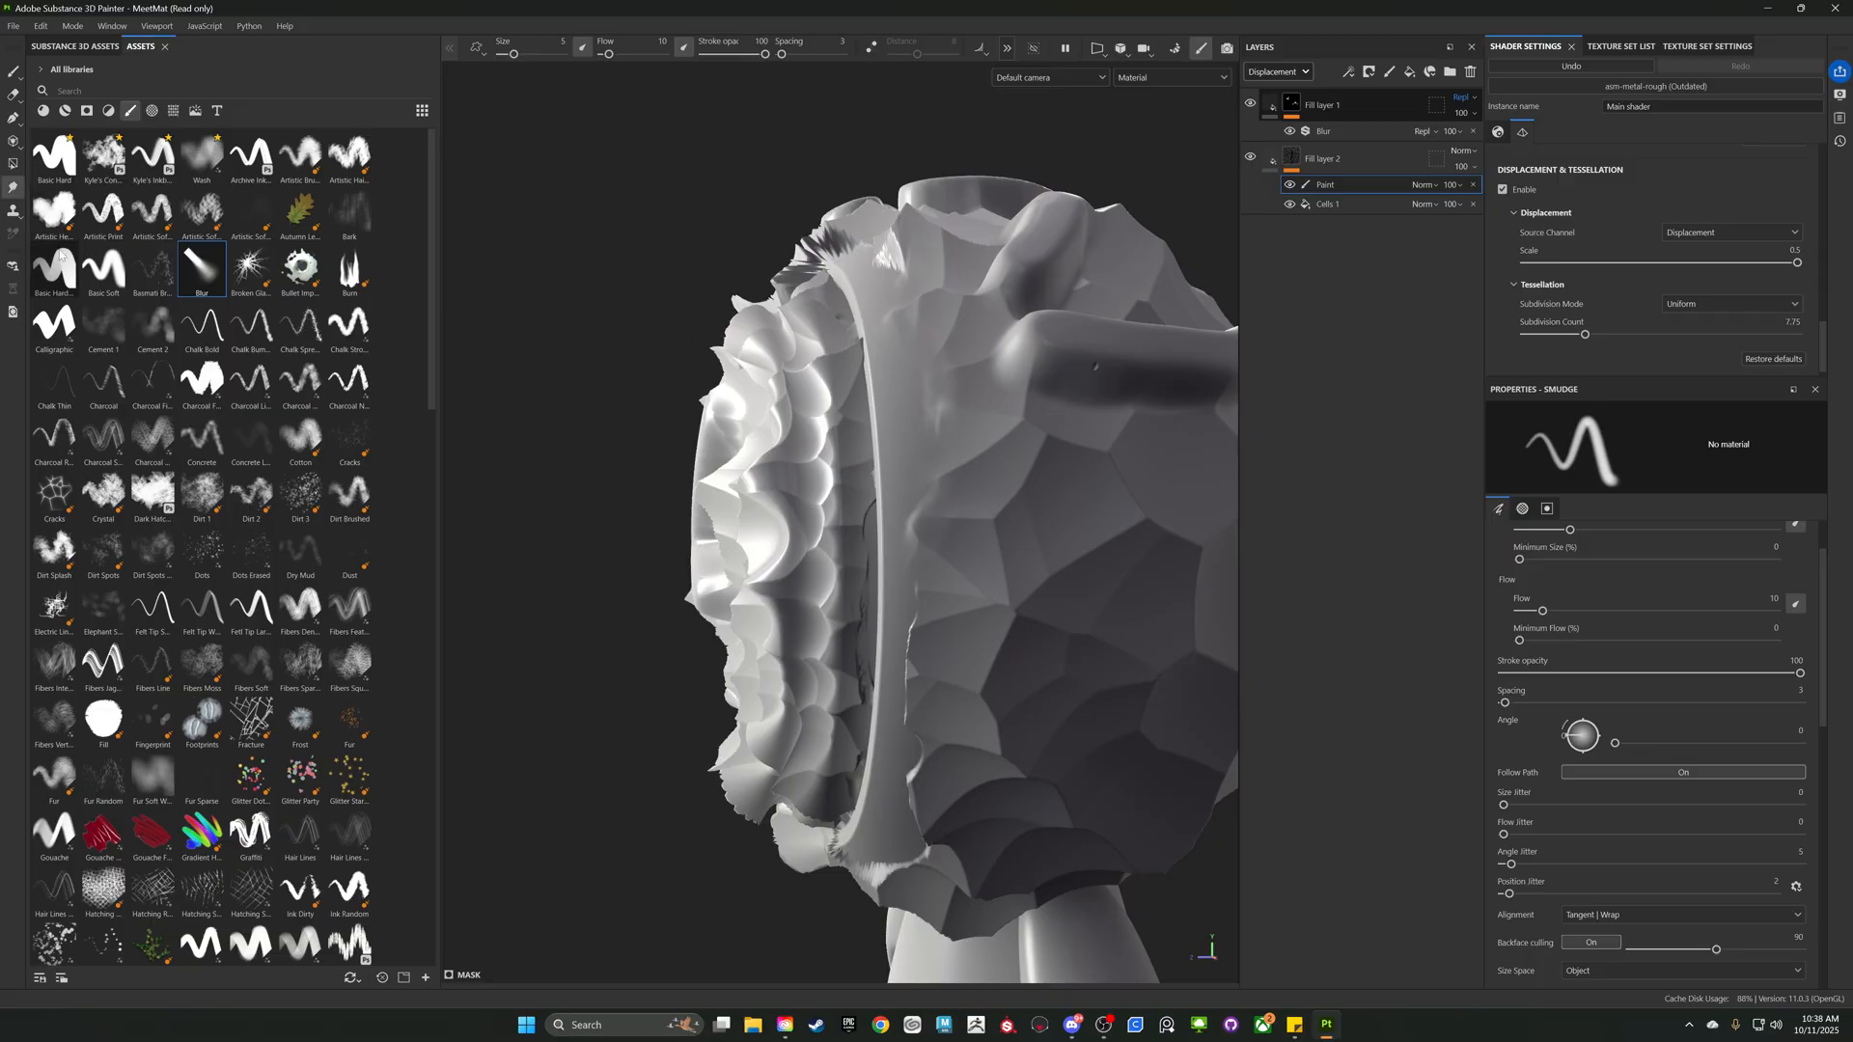
- Smudge the band's outer edge further down the side of the head with the Basic Soft brush
{"action": "left_click", "coordinate": [88, 285]}
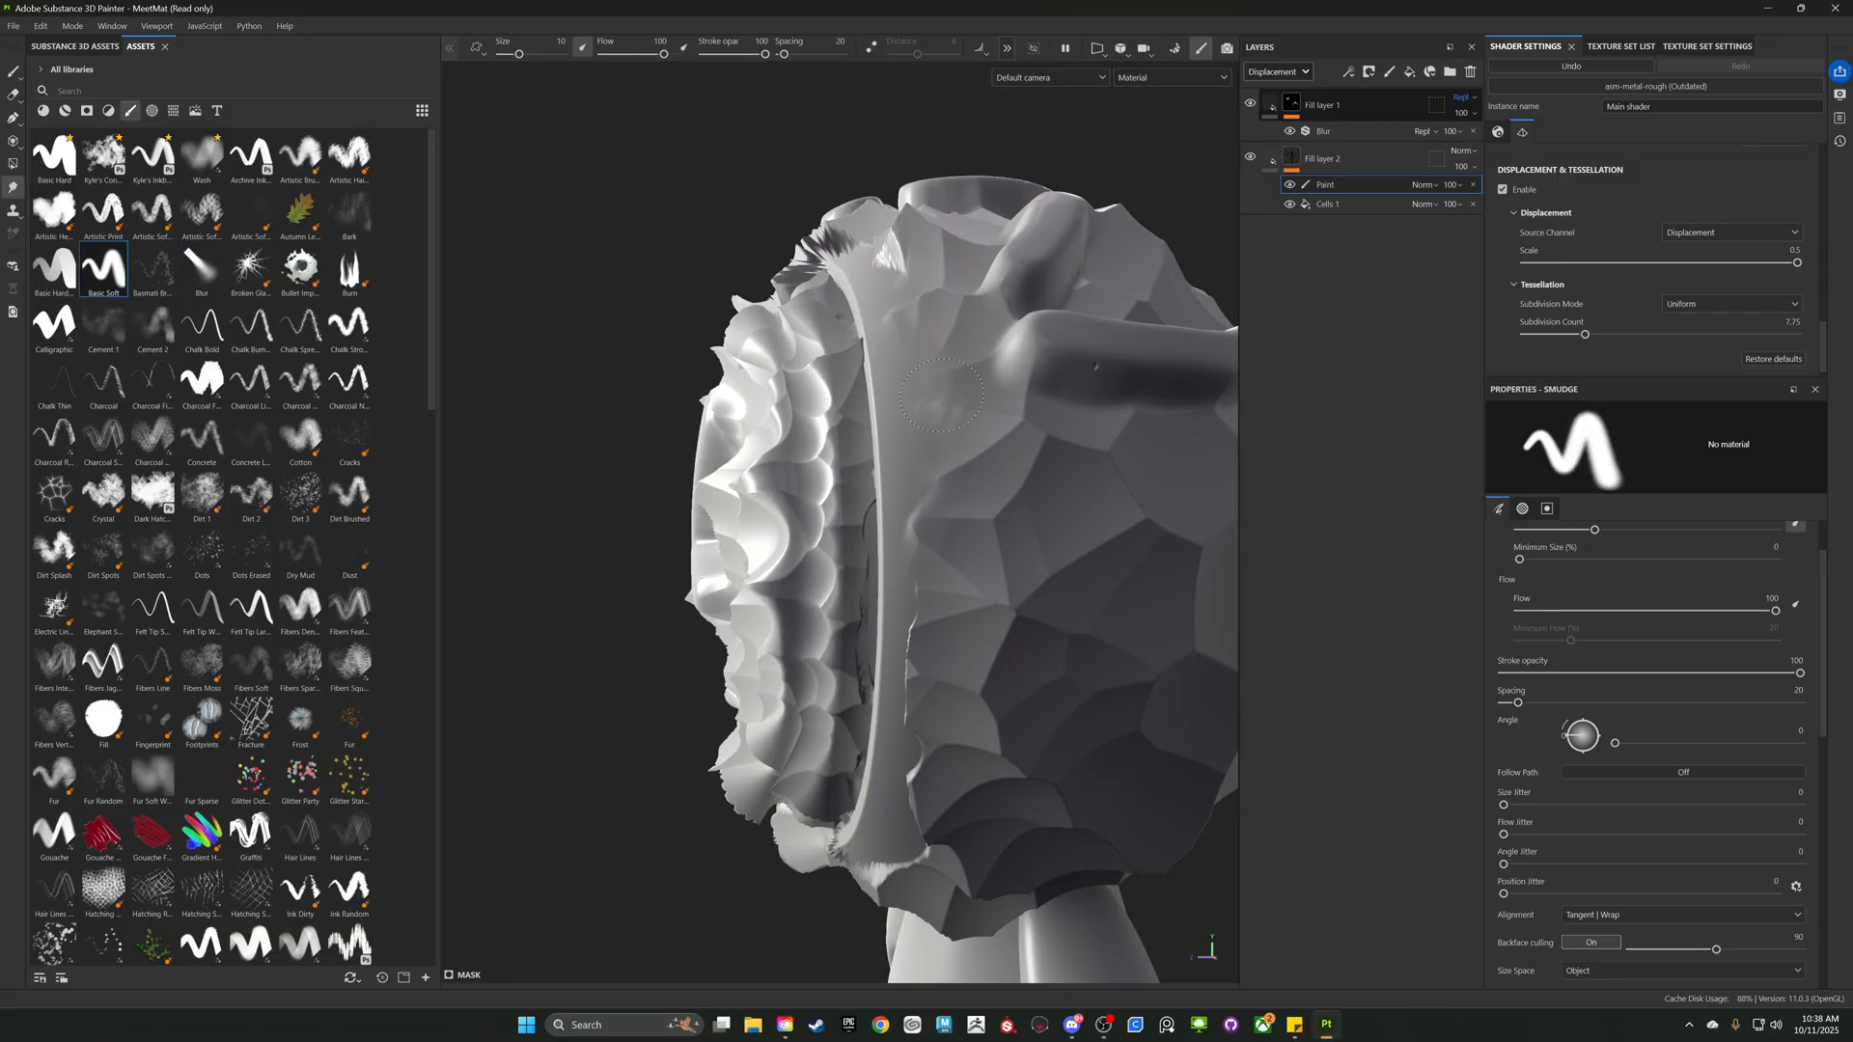
{"action": "mouse_move", "coordinate": [942, 395]}
{"action": "left_mouse_down"}
{"action": "mouse_move", "coordinate": [896, 415]}
{"action": "mouse_move", "coordinate": [917, 405]}
{"action": "mouse_move", "coordinate": [962, 483]}
{"action": "left_mouse_up"}
{"action": "left_click_drag", "start_coordinate": [916, 568], "coordinate": [873, 434], "text": "alt"}
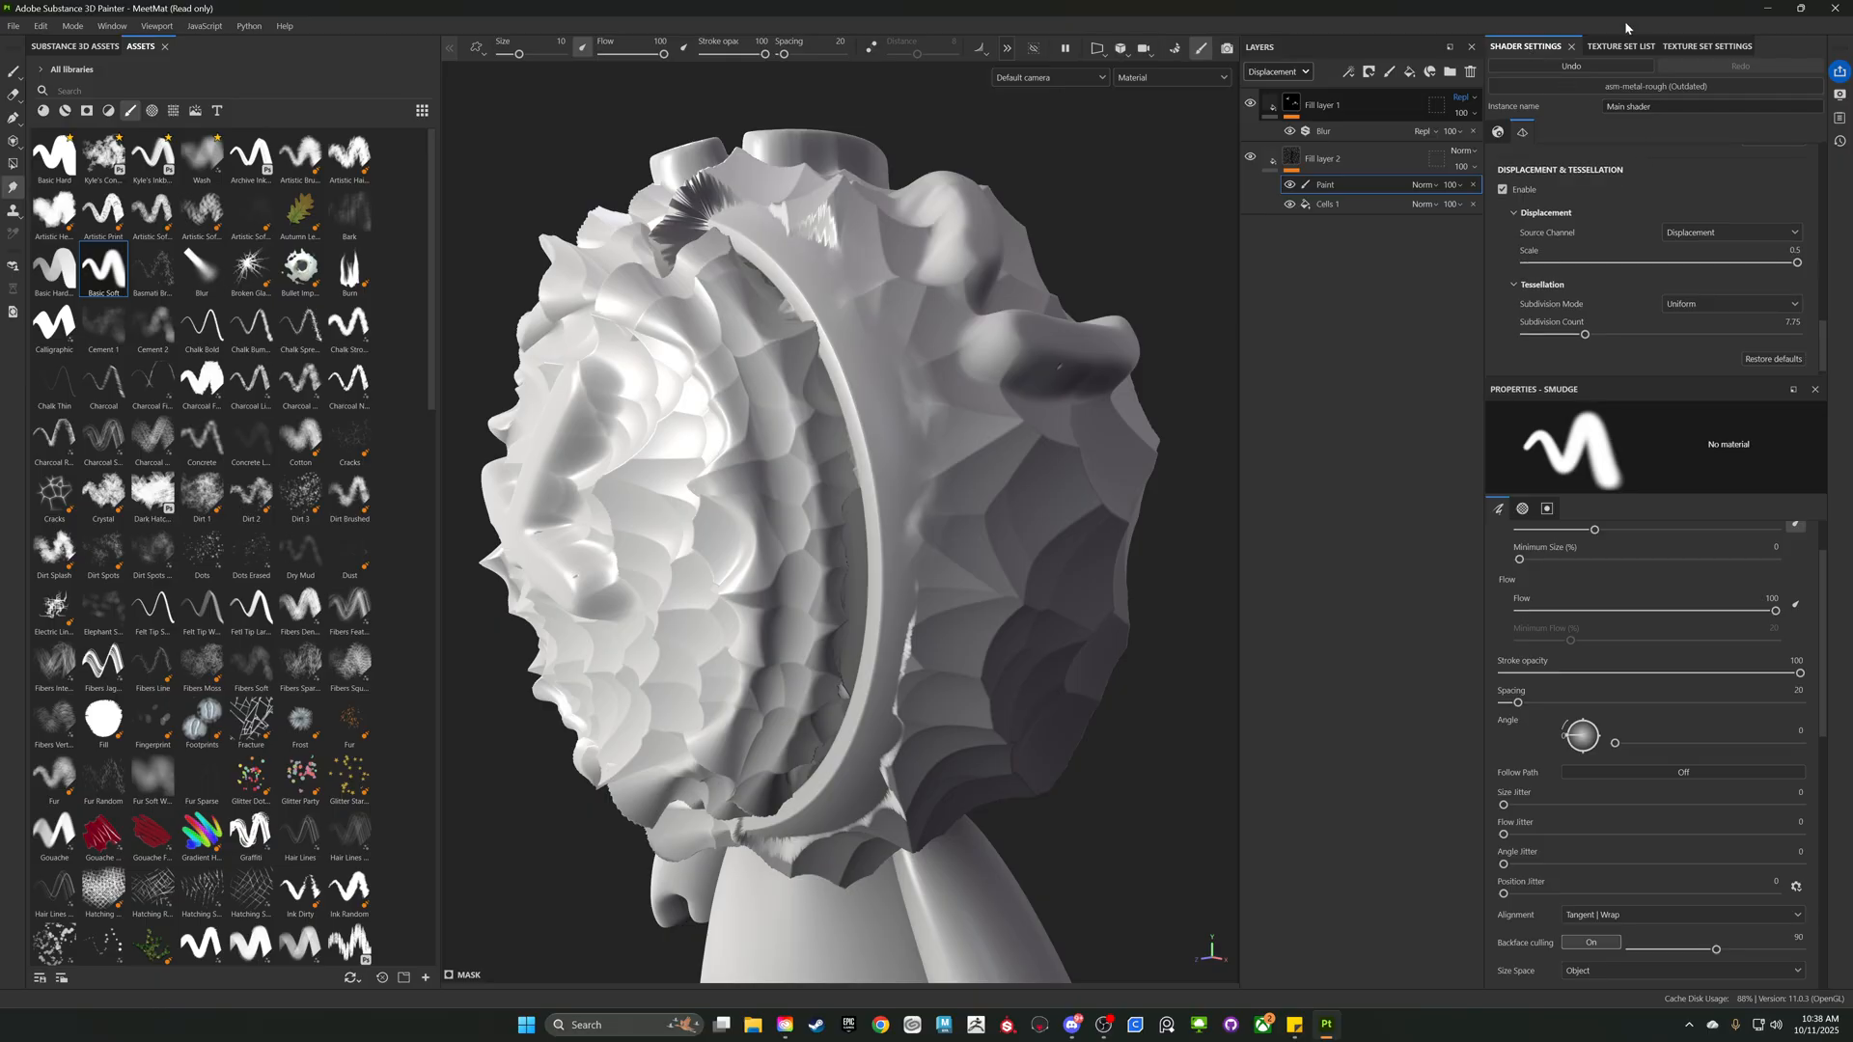
- Check the texture set's channel list and Fill layer 1's height and displacement values
{"action": "left_click", "coordinate": [1704, 46]}
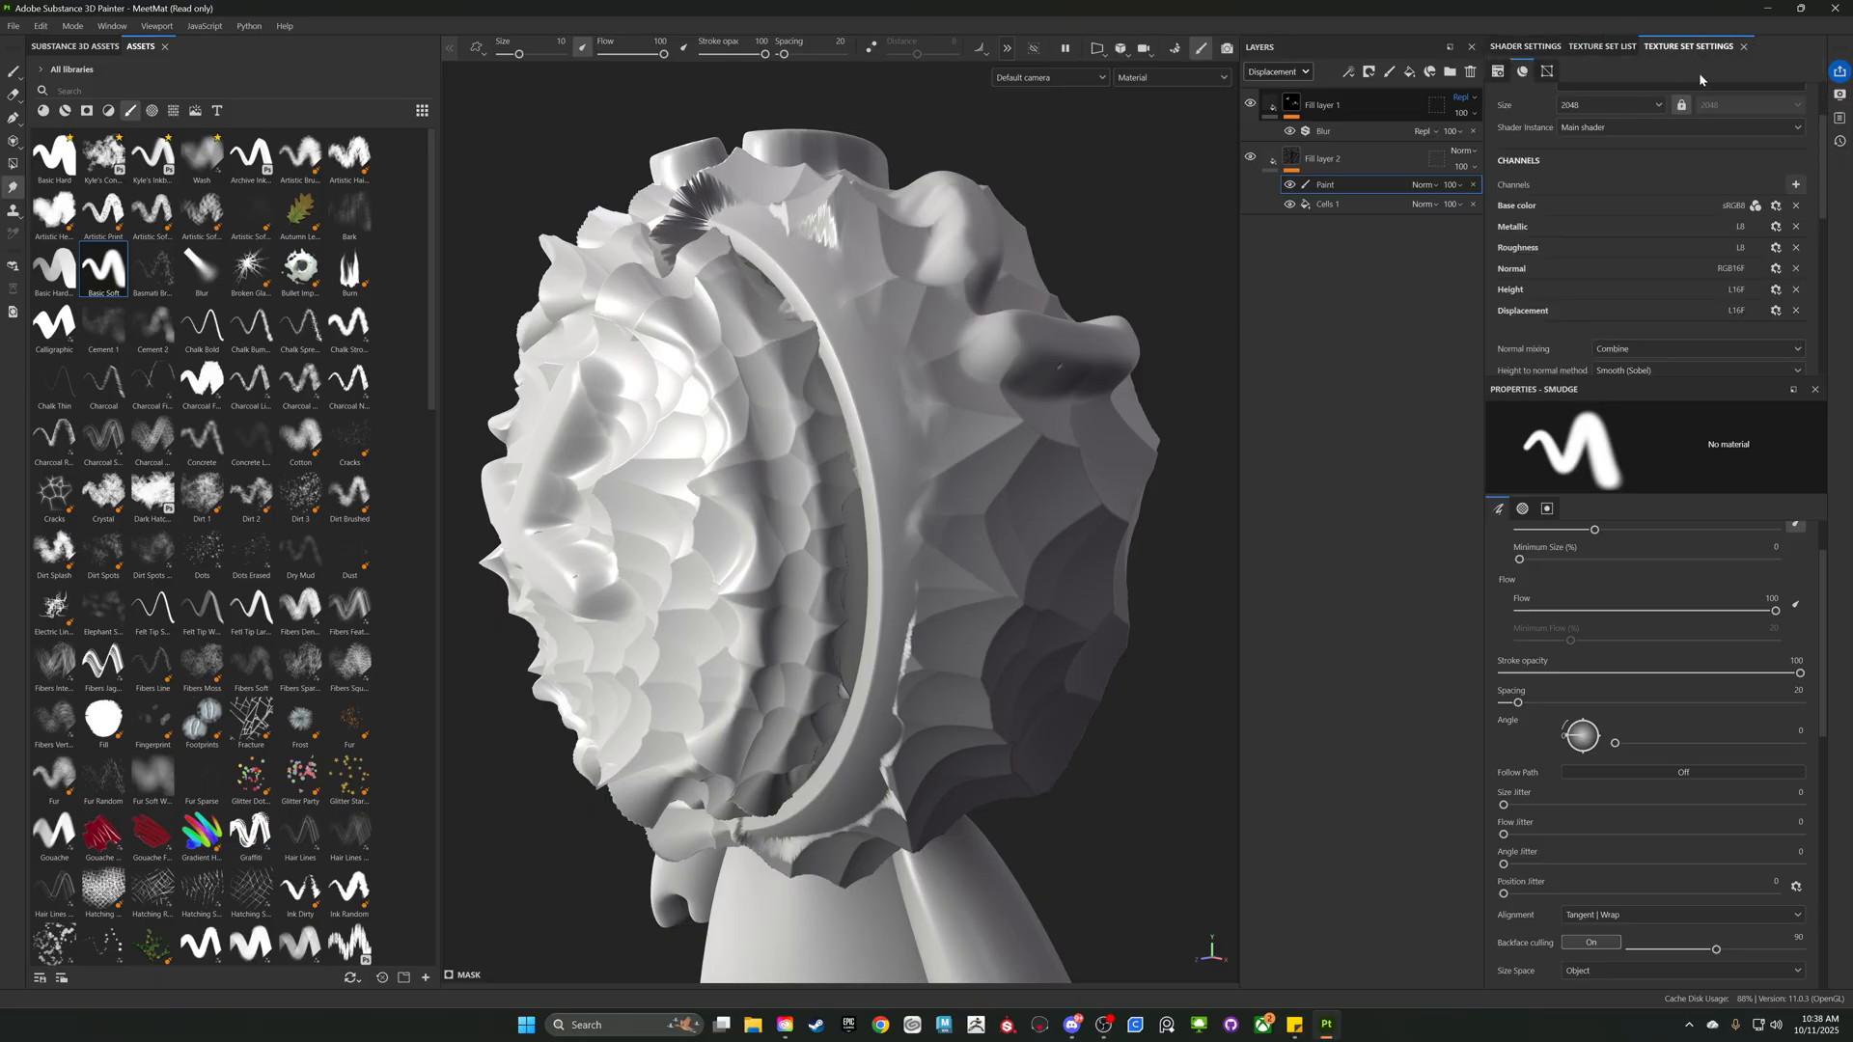
{"action": "left_click", "coordinate": [1525, 46]}
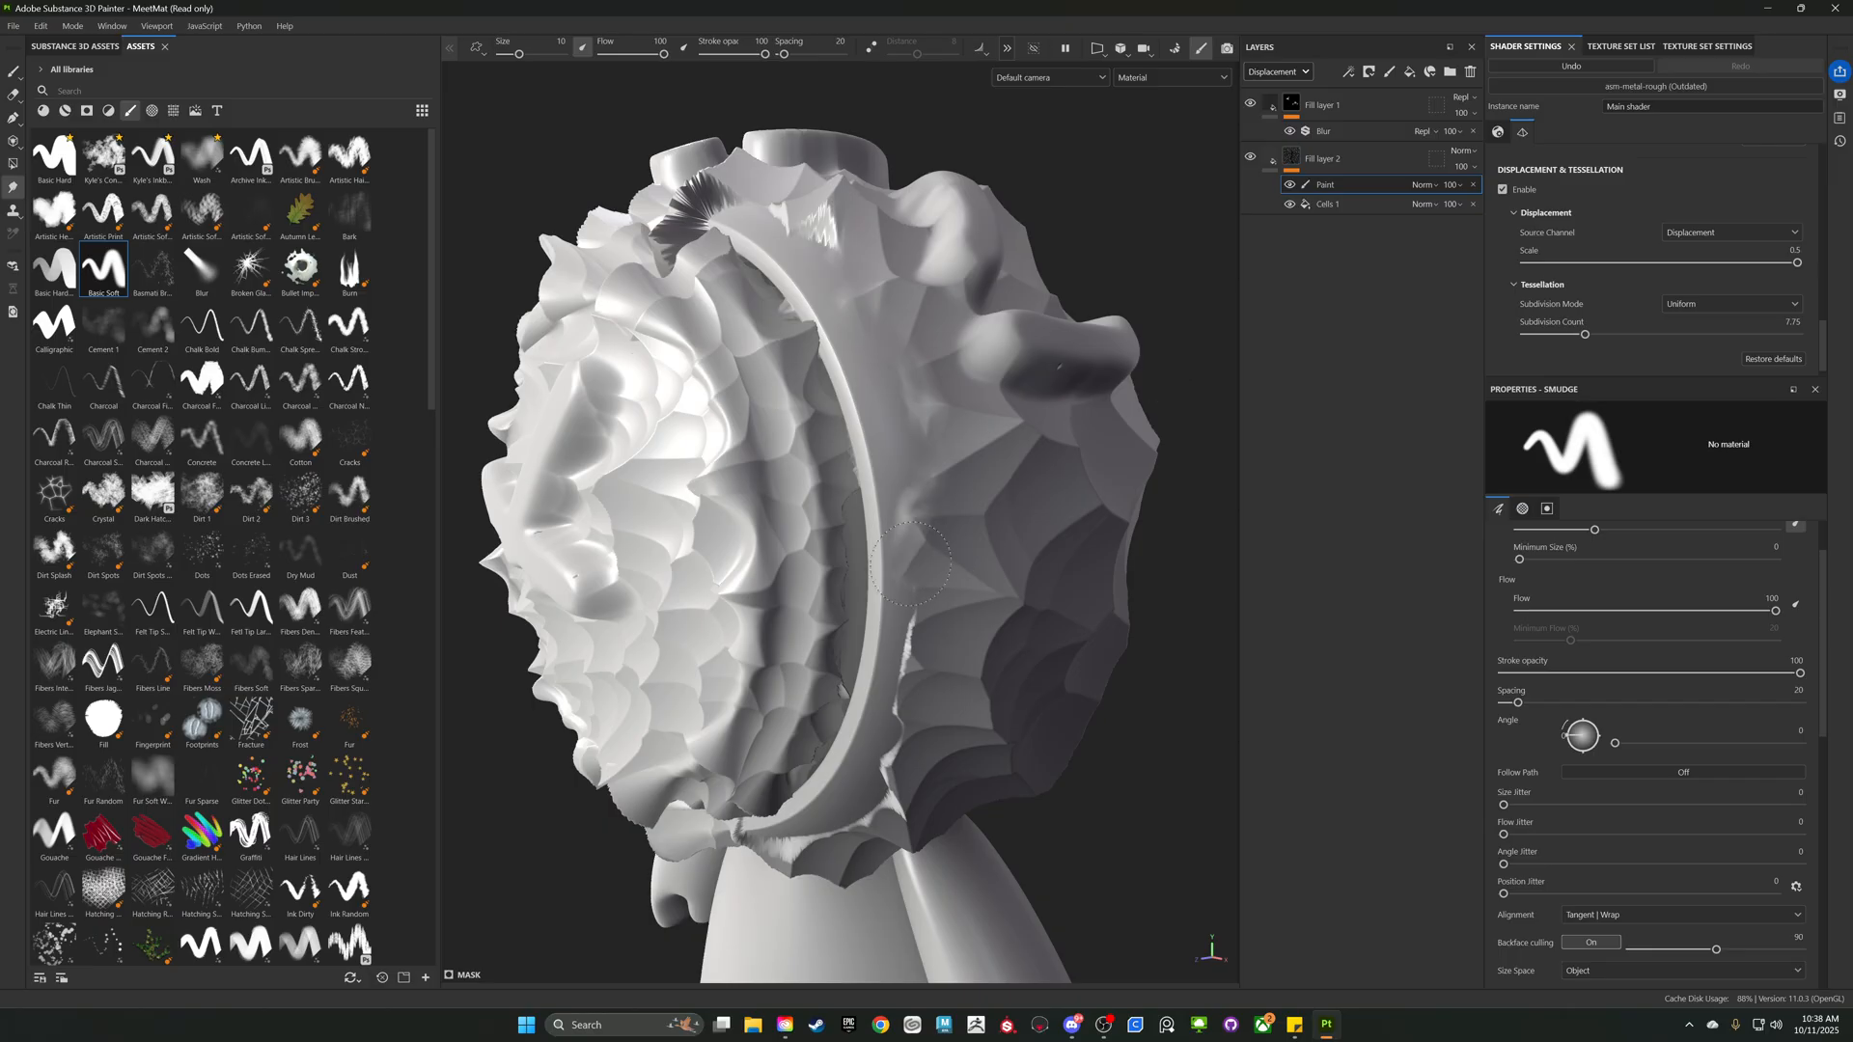
{"action": "left_click", "coordinate": [1272, 106]}
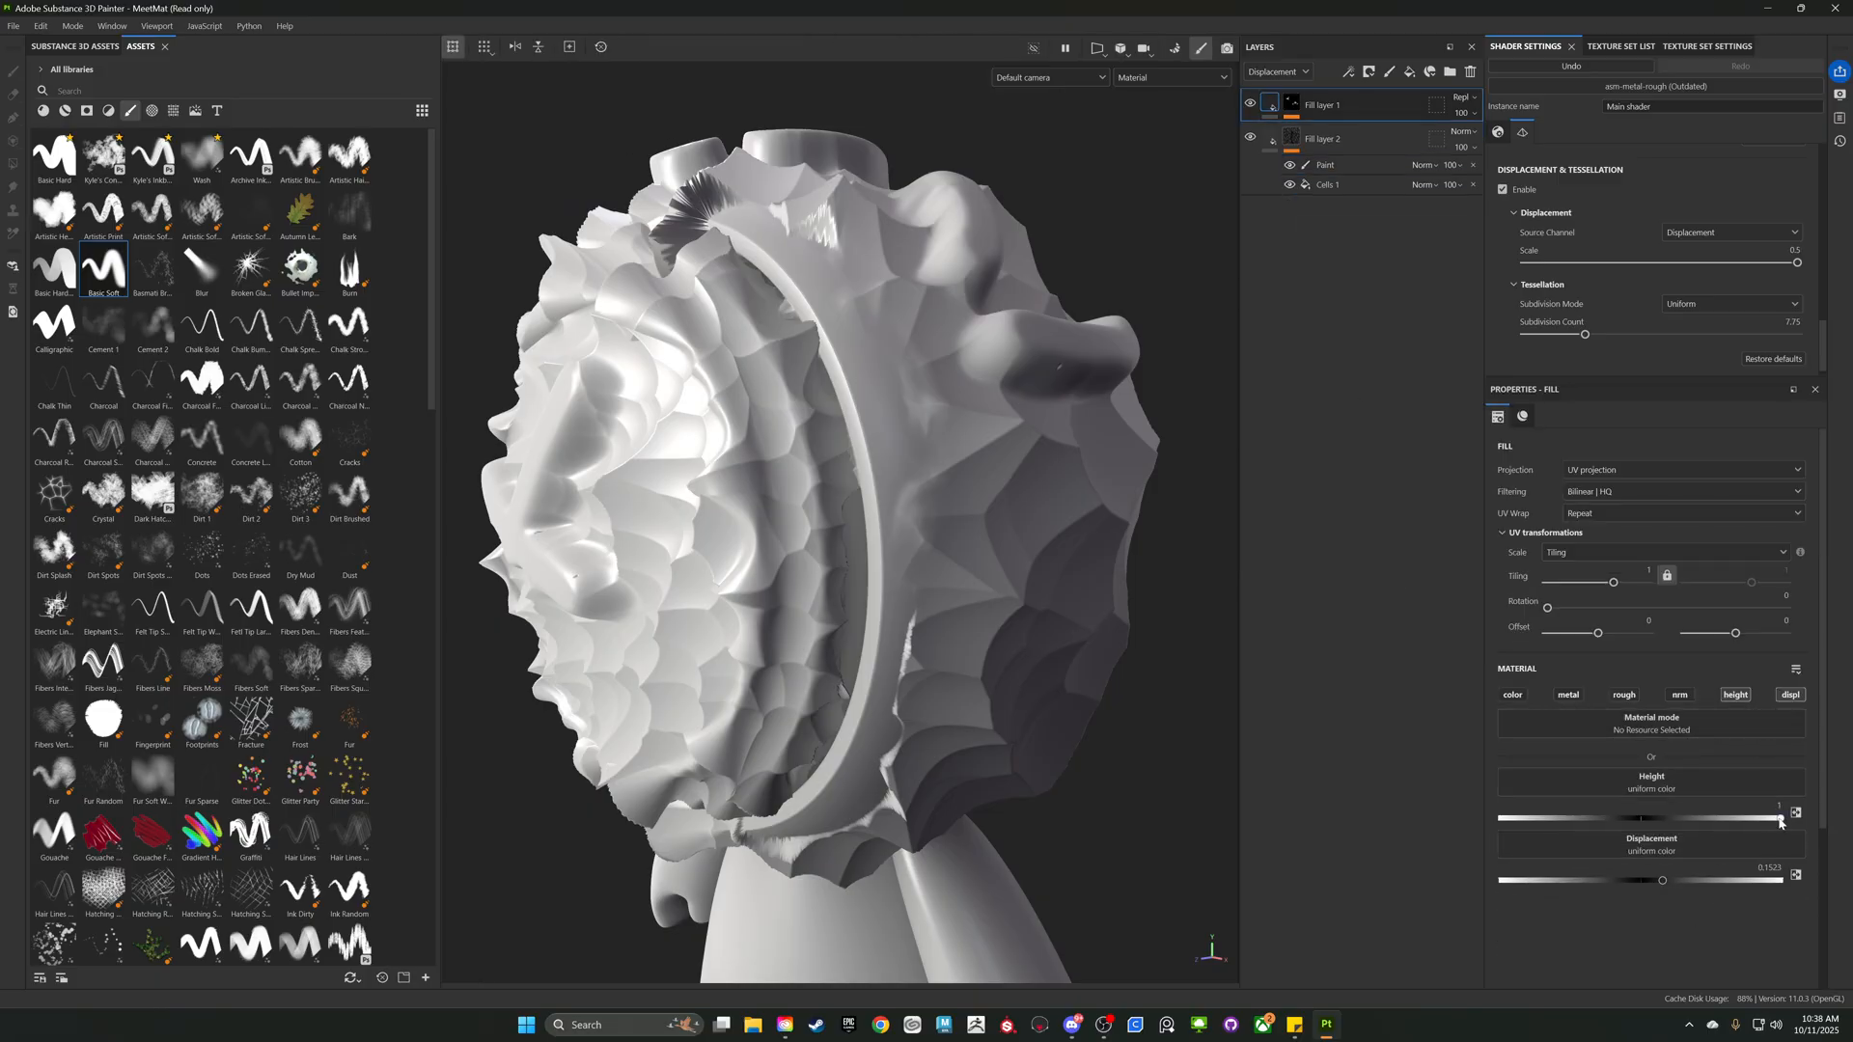
{"action": "mouse_move", "coordinate": [1781, 821]}
{"action": "left_mouse_down"}
{"action": "mouse_move", "coordinate": [1405, 815]}
{"action": "mouse_move", "coordinate": [1781, 821]}
{"action": "left_mouse_up"}
- Inspect the displaced head and painted strokes in close-up, and view the whole figure
{"action": "left_click_drag", "start_coordinate": [951, 569], "coordinate": [1110, 406], "text": "alt"}
{"action": "middle_click_drag", "start_coordinate": [618, 290], "coordinate": [1071, 469], "text": "alt"}
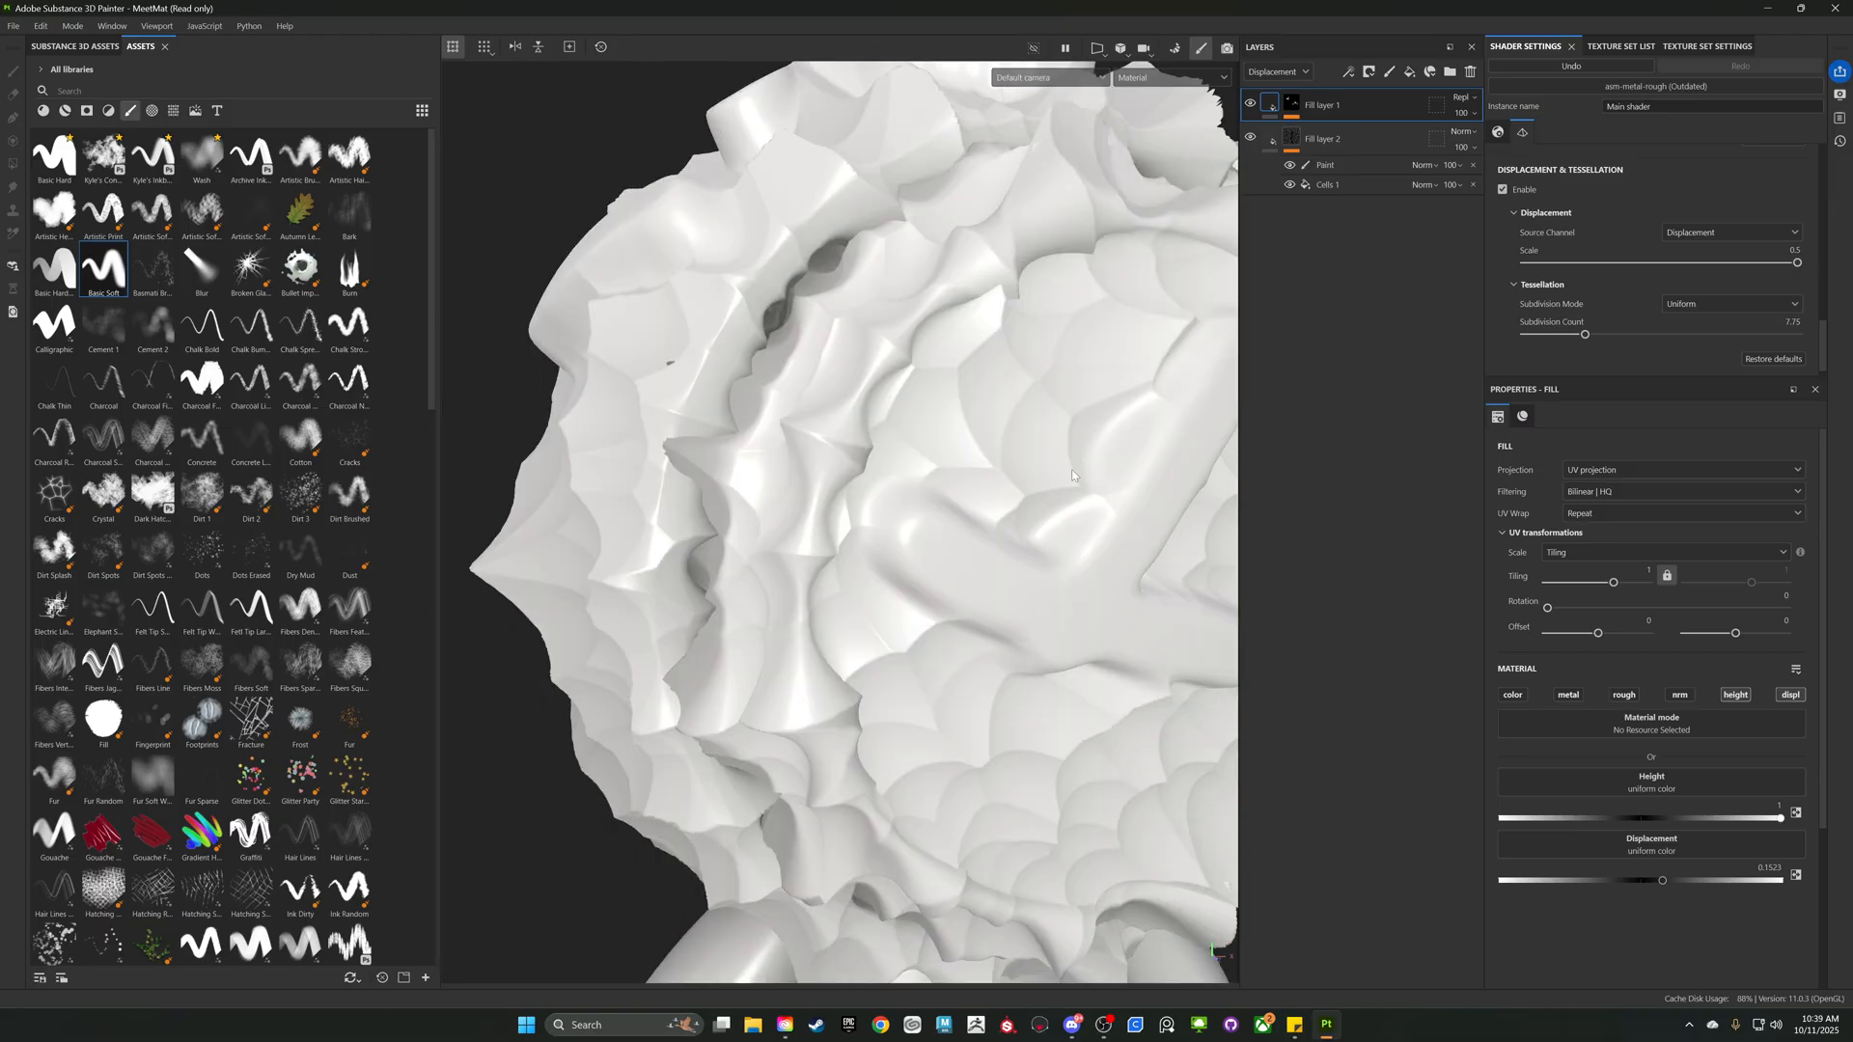
{"action": "left_click_drag", "start_coordinate": [1072, 470], "coordinate": [902, 367], "text": "alt"}
{"action": "right_click_drag", "start_coordinate": [901, 367], "coordinate": [1000, 589], "text": "alt"}
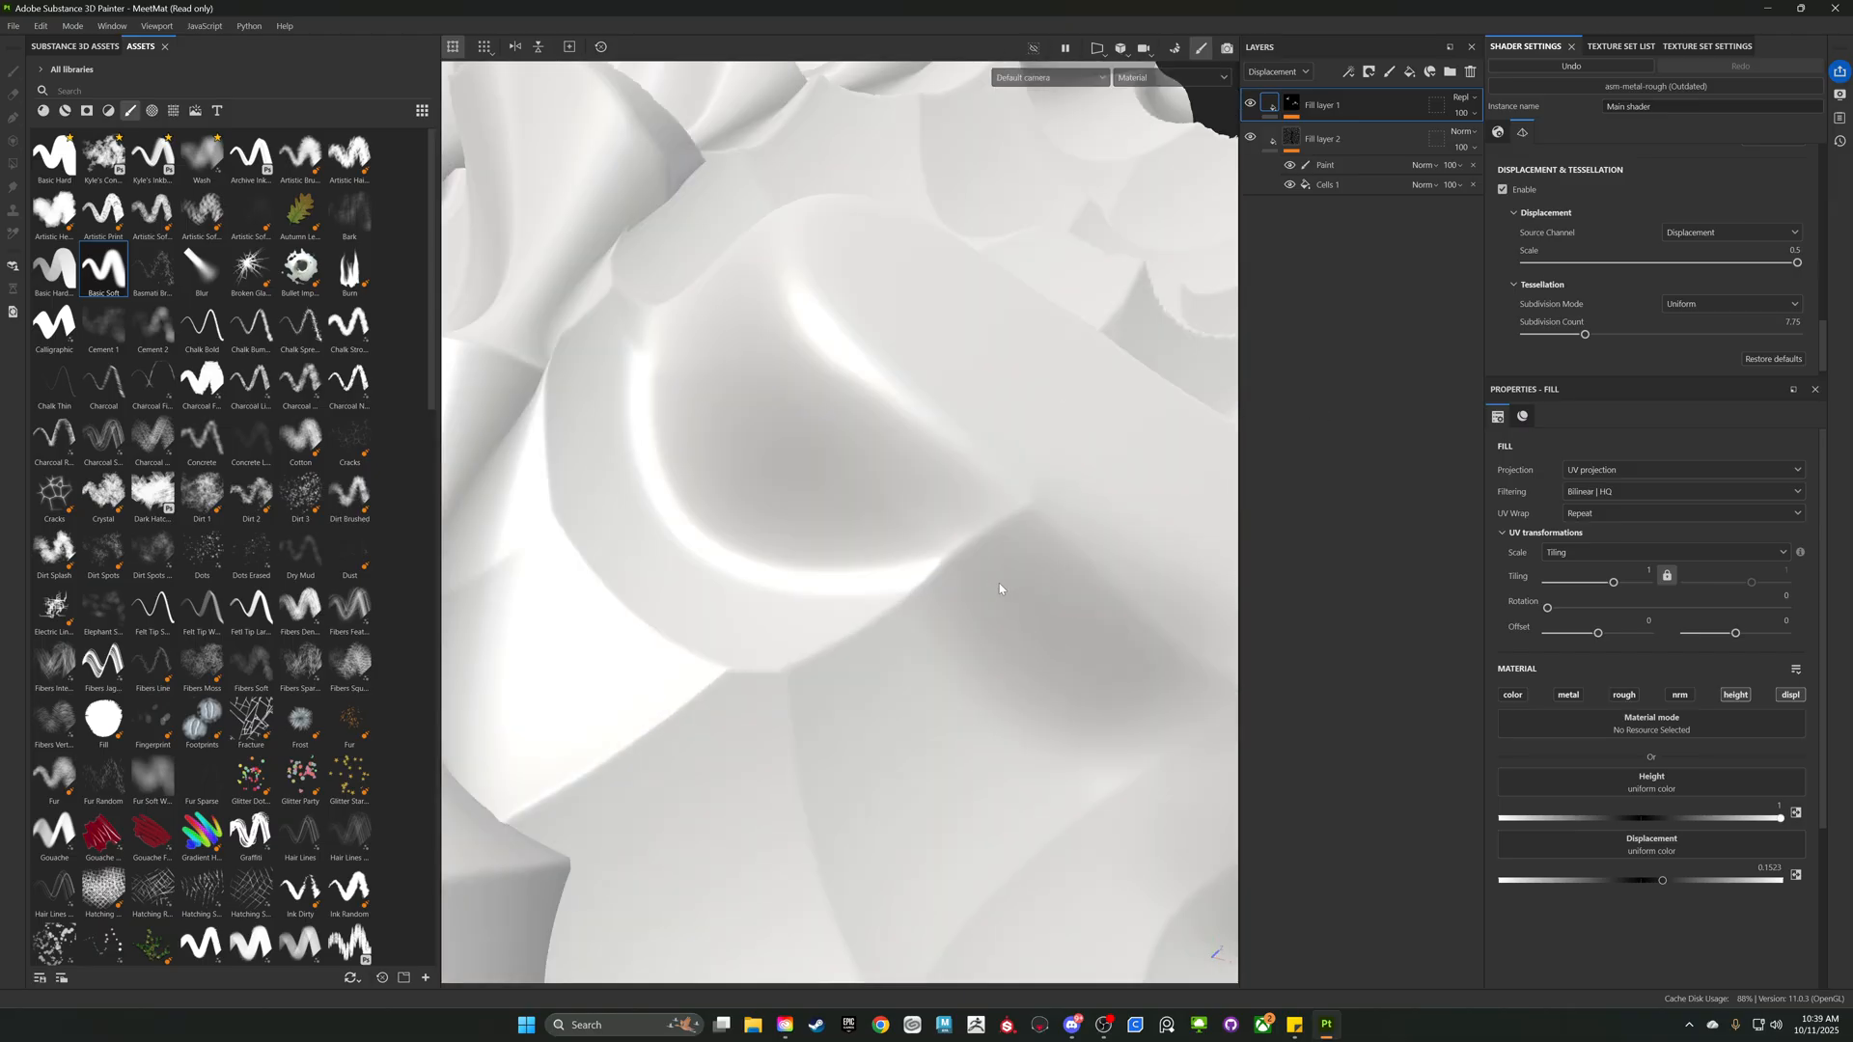
{"action": "scroll", "coordinate": [1000, 589], "scroll_direction": "down", "scroll_amount": 10}
{"action": "left_click_drag", "start_coordinate": [971, 567], "coordinate": [854, 693], "text": "alt"}
{"action": "left_click_drag", "start_coordinate": [873, 598], "coordinate": [1018, 499], "text": "alt"}
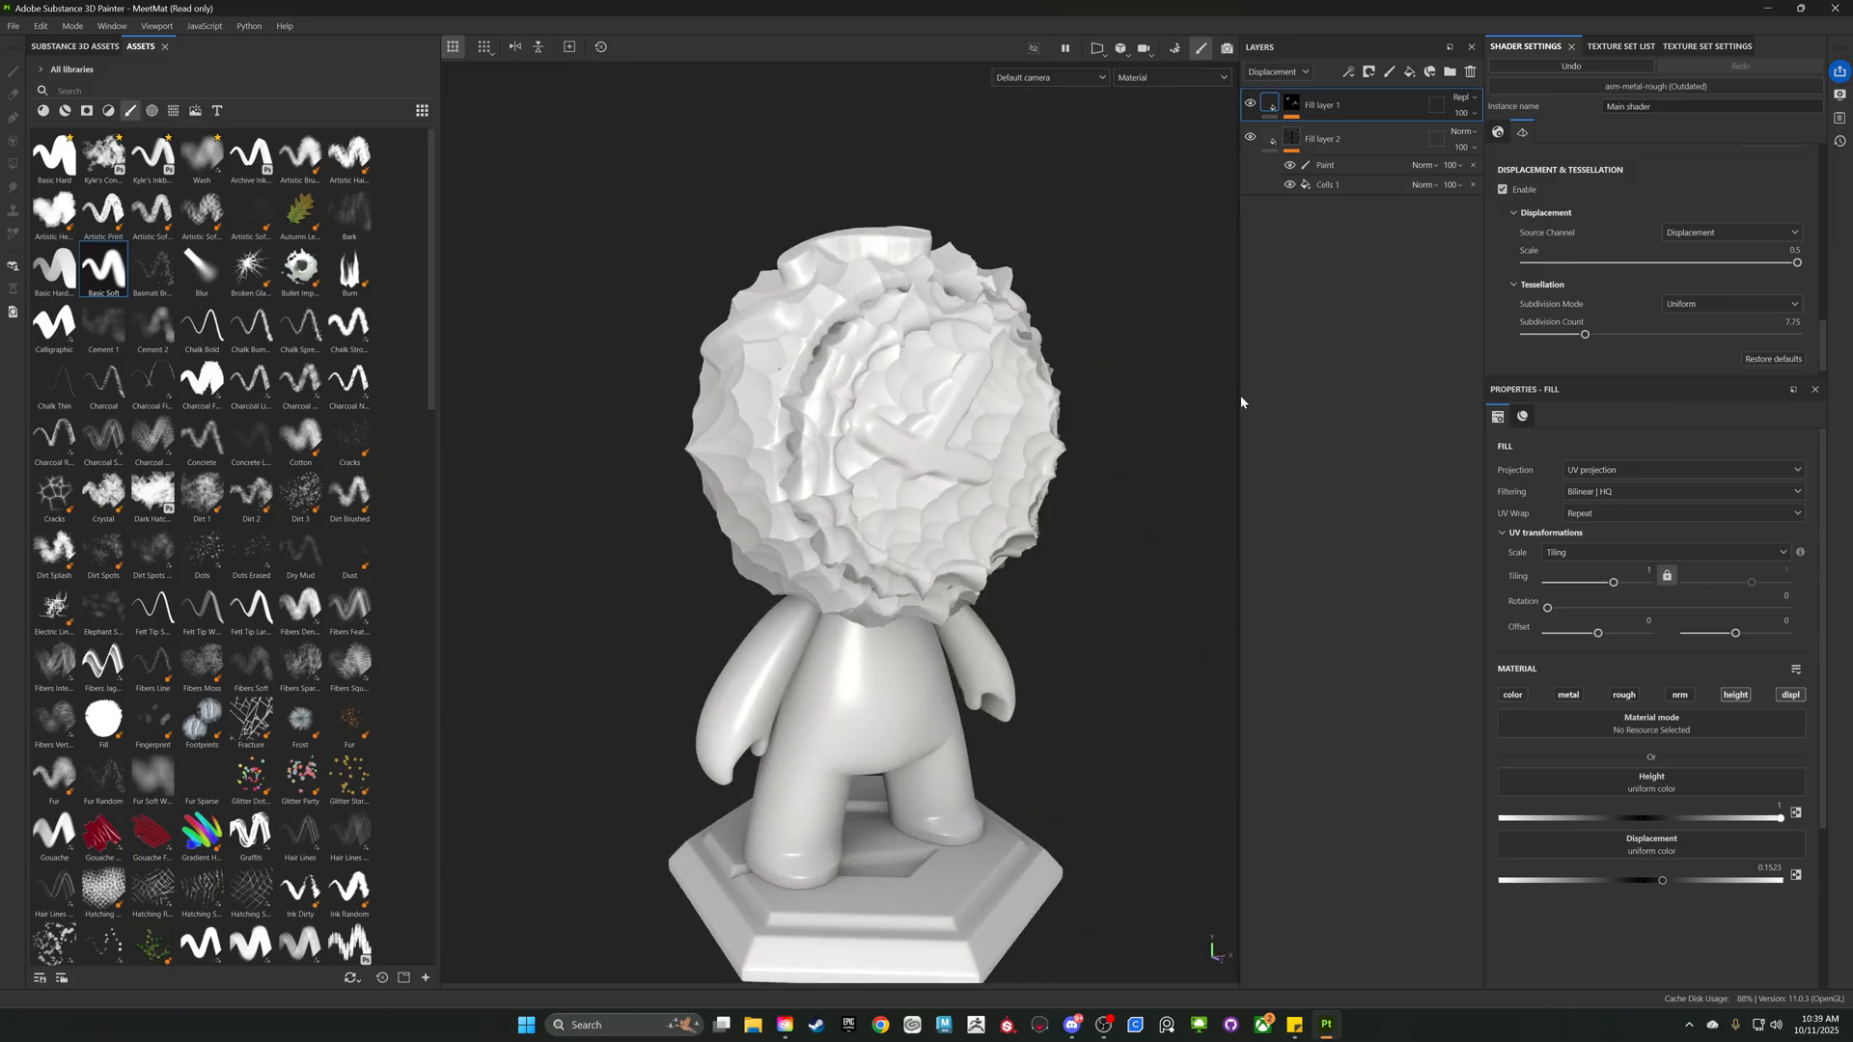